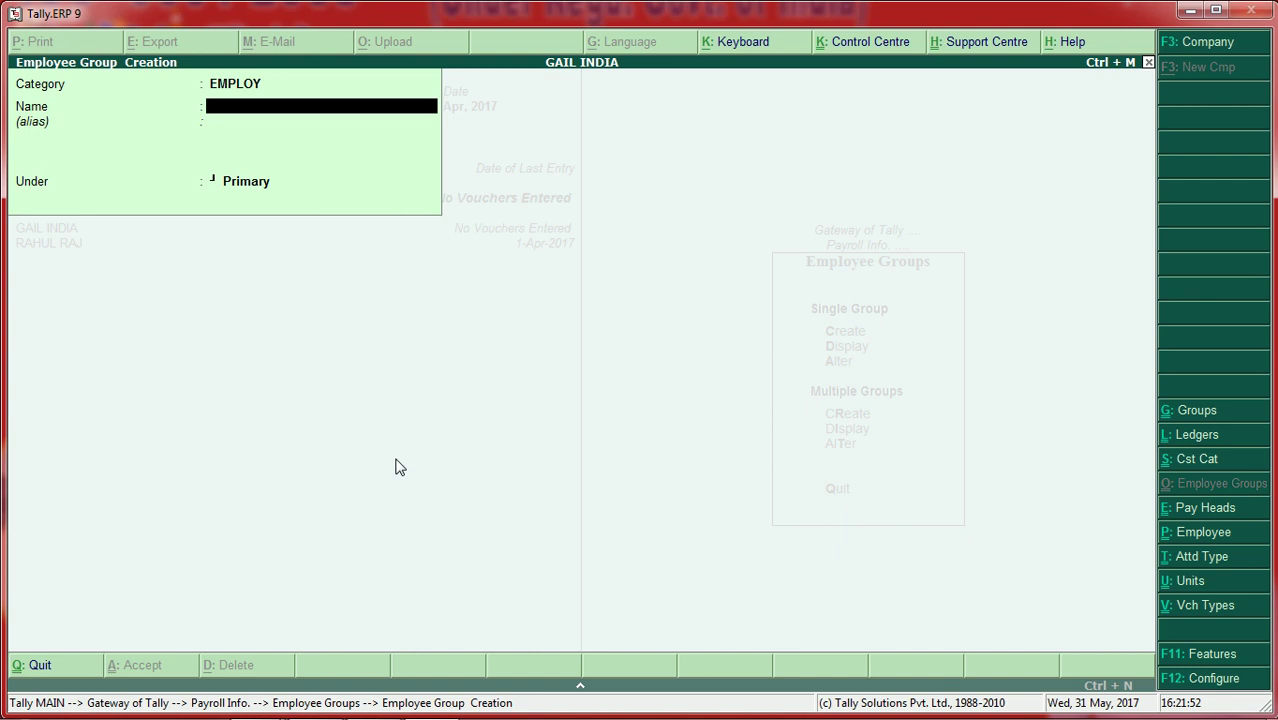
Step: Accept the new employee group and back out to the GAIL INDIA Payroll Info menu
key(Escape)
key(Return)
key(Escape)
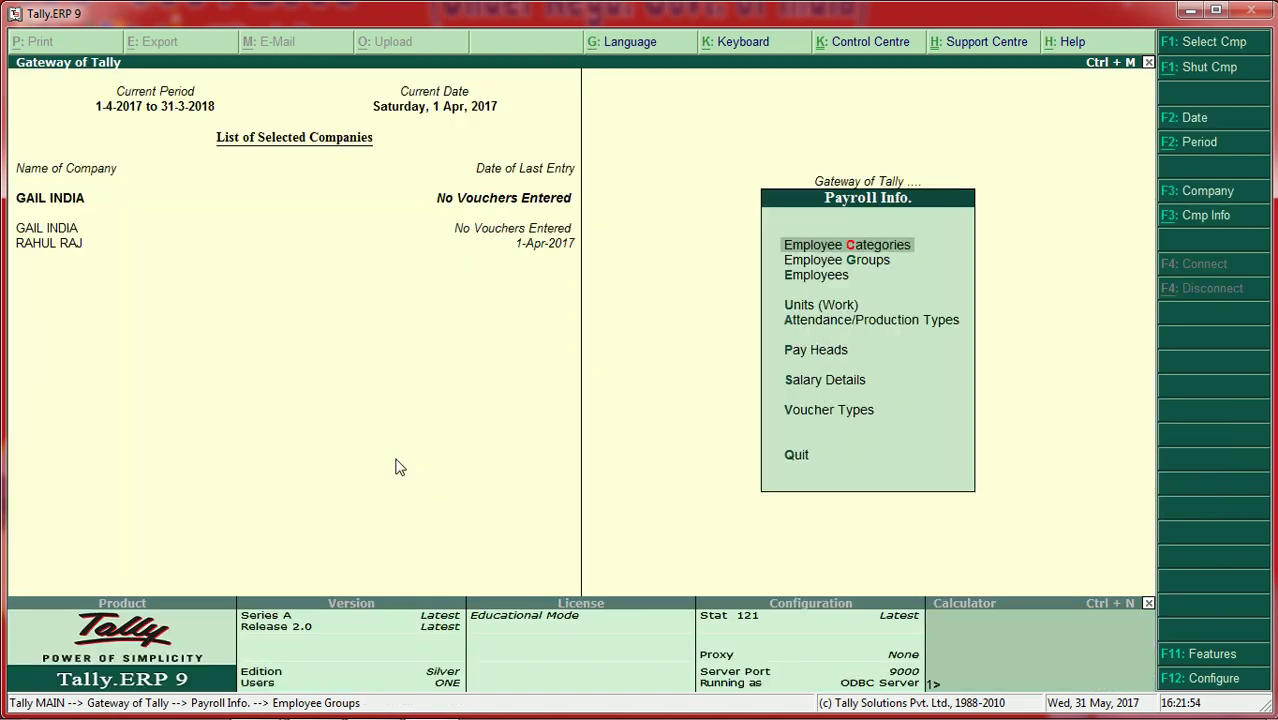
Step: Start a new employee record under category EMPLOY and enter the employee's full name
key(Down)
key(Down)
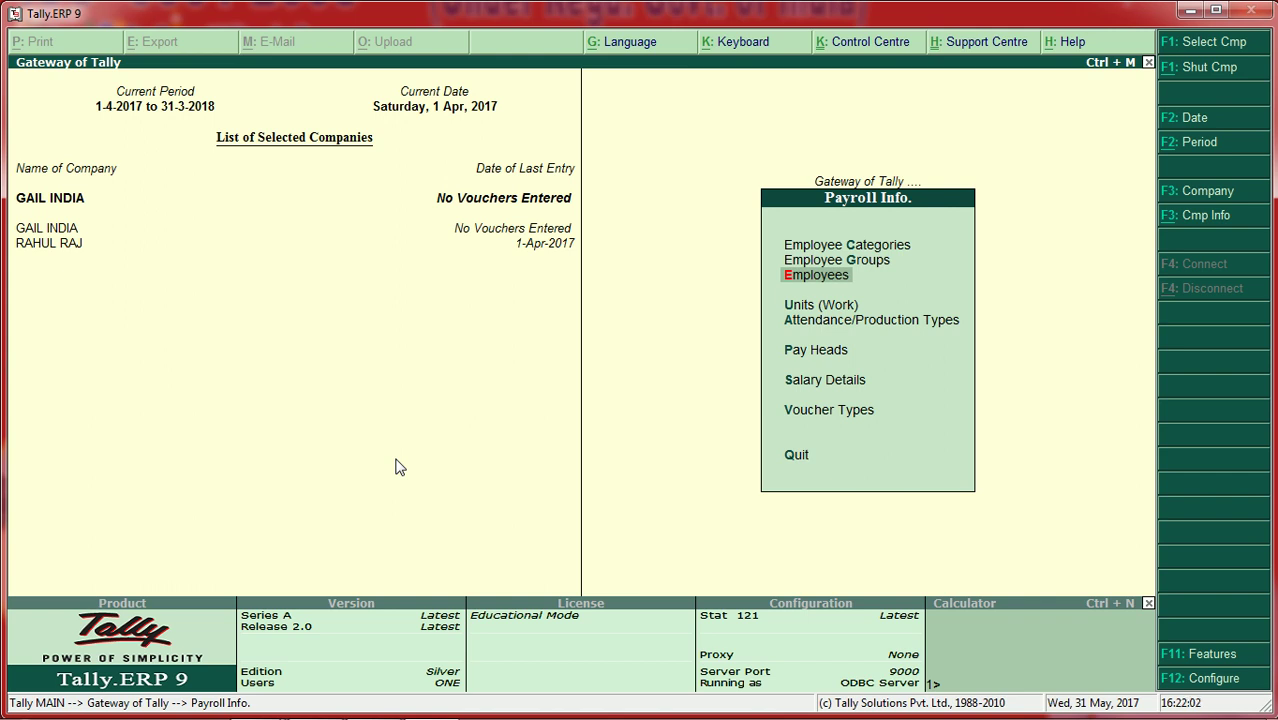
key(Return)
key(Return)
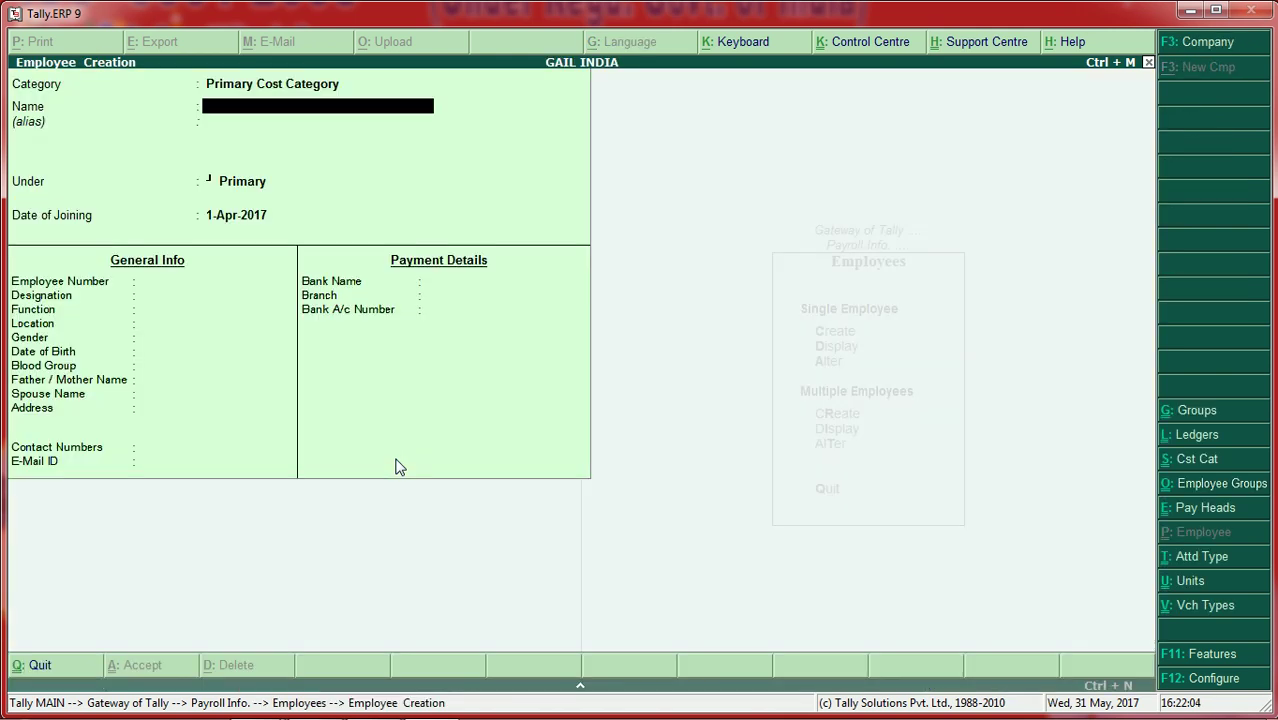
key(BackSpace)
text(E)
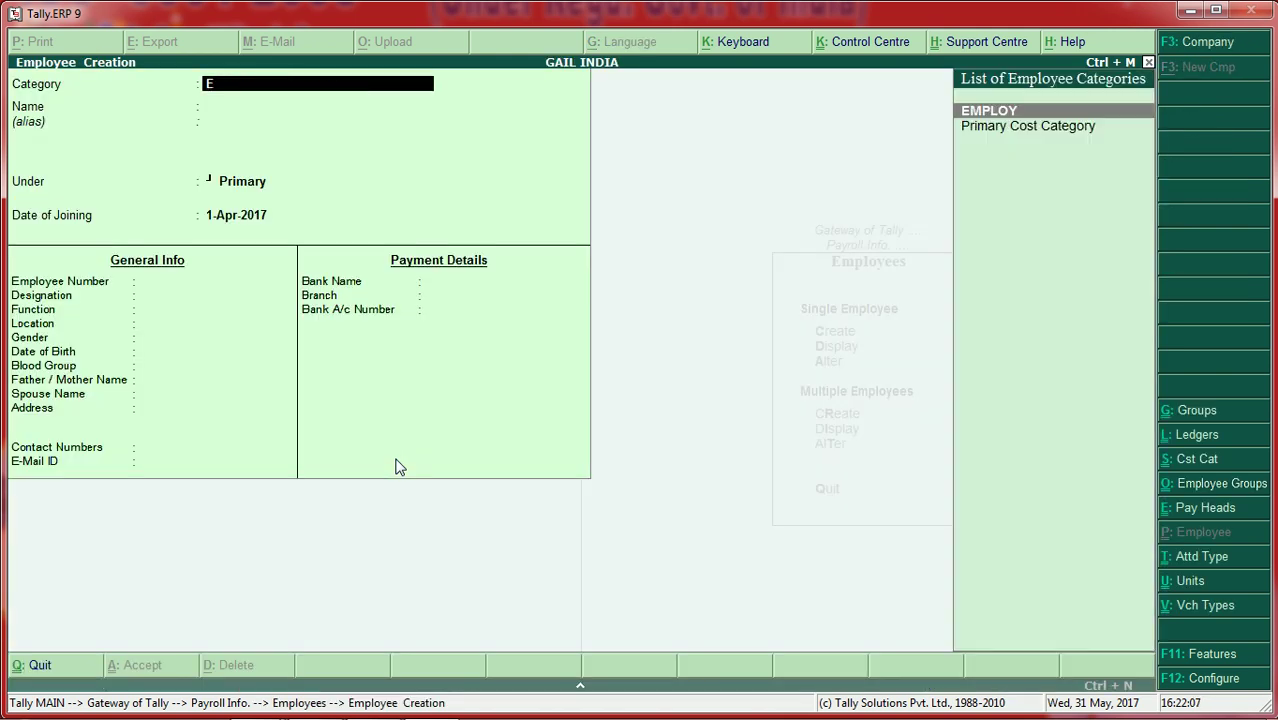
key(Return)
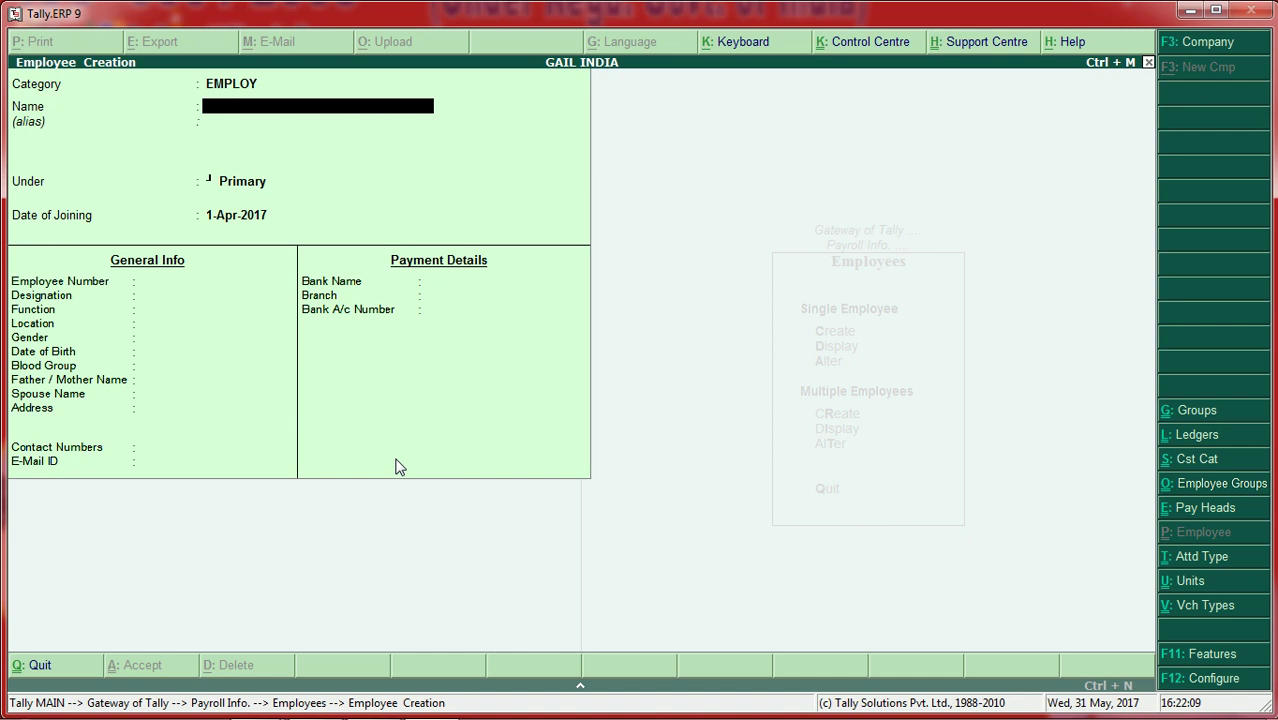
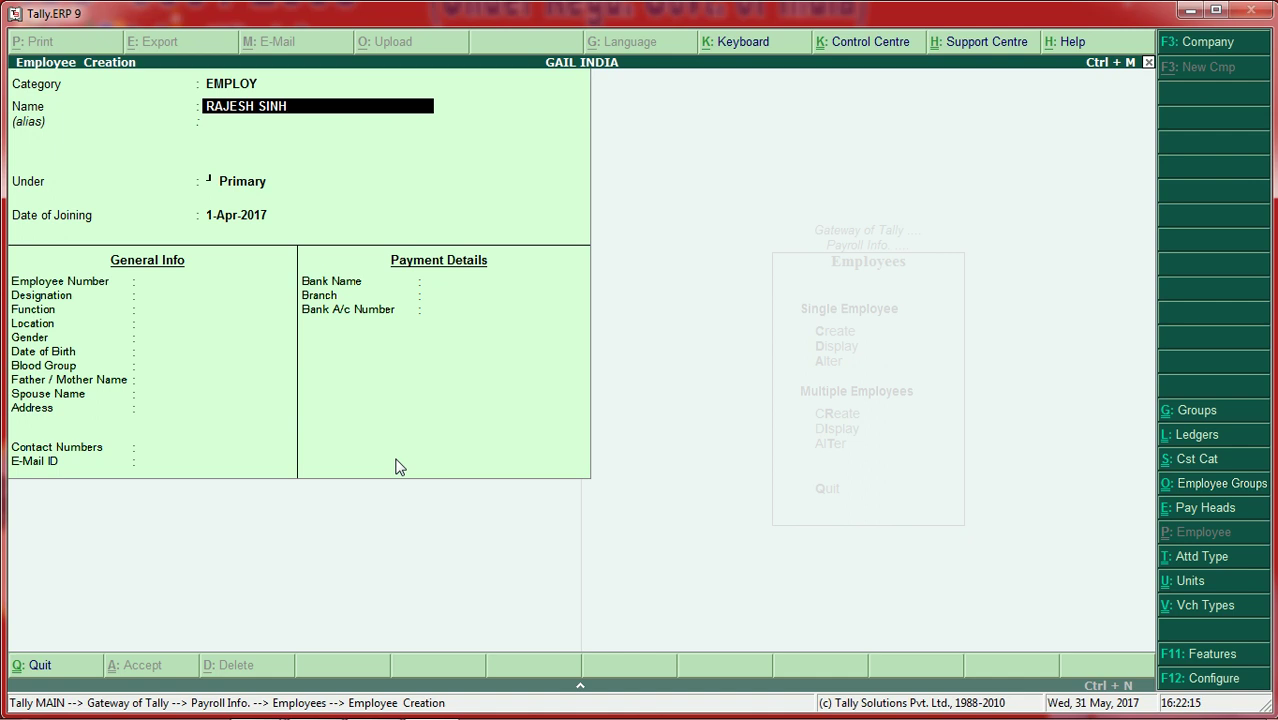
mouse_move(141, 703)
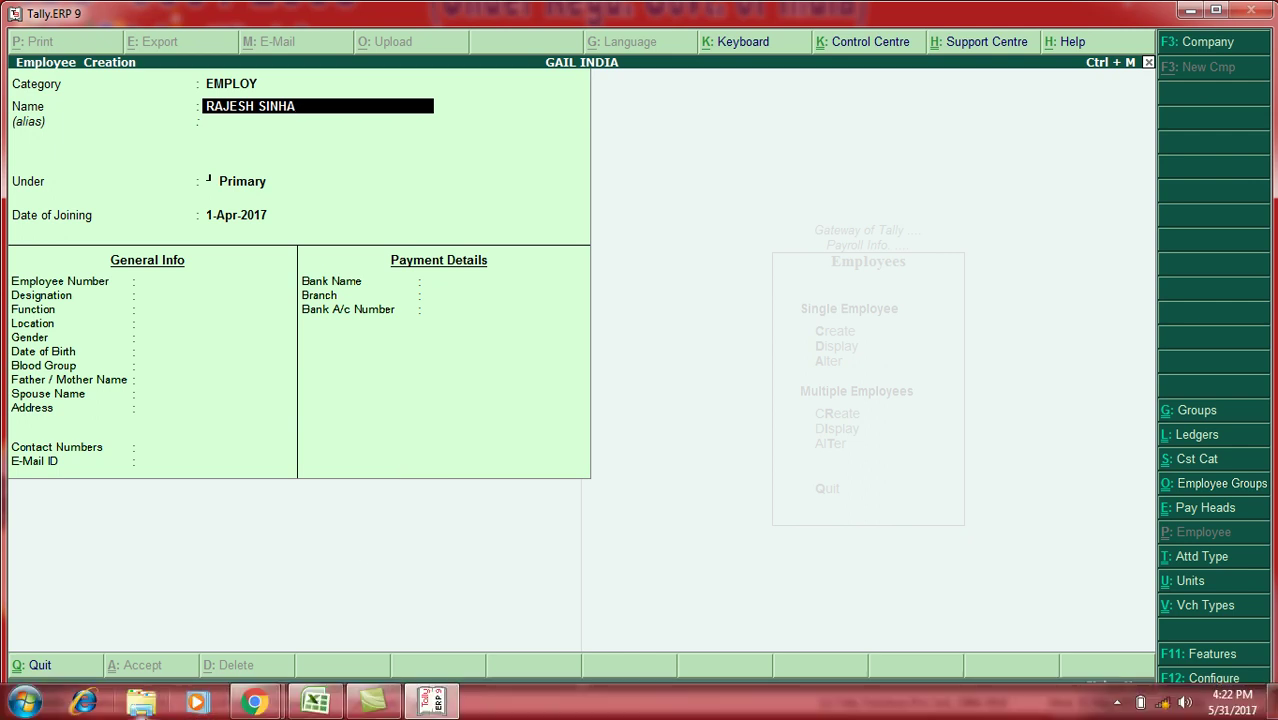
click(24, 702)
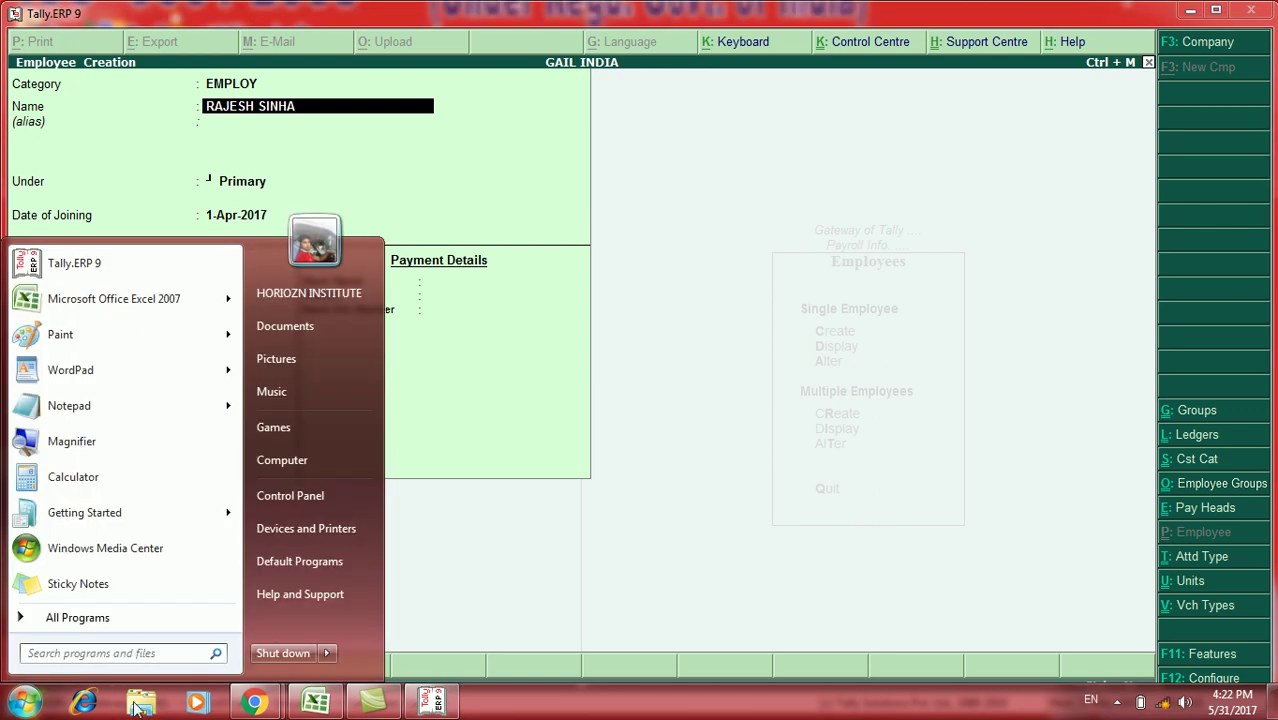
Step: Open PROJECT OF EXCEL from D:\HORIZON MANPUR ALL COMPUTER CLASS VIDEO\EXCEL FUNCTION BATCH TIME 7
click(333, 440)
double_click(522, 158)
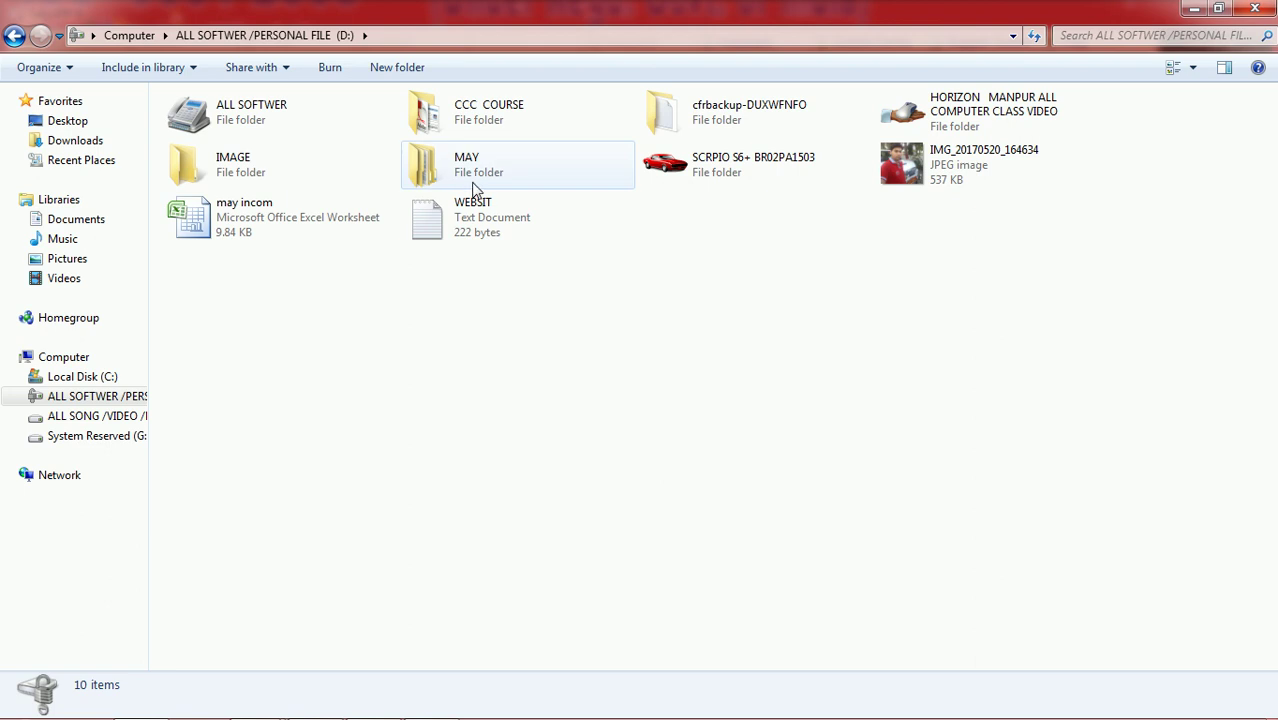
double_click(915, 115)
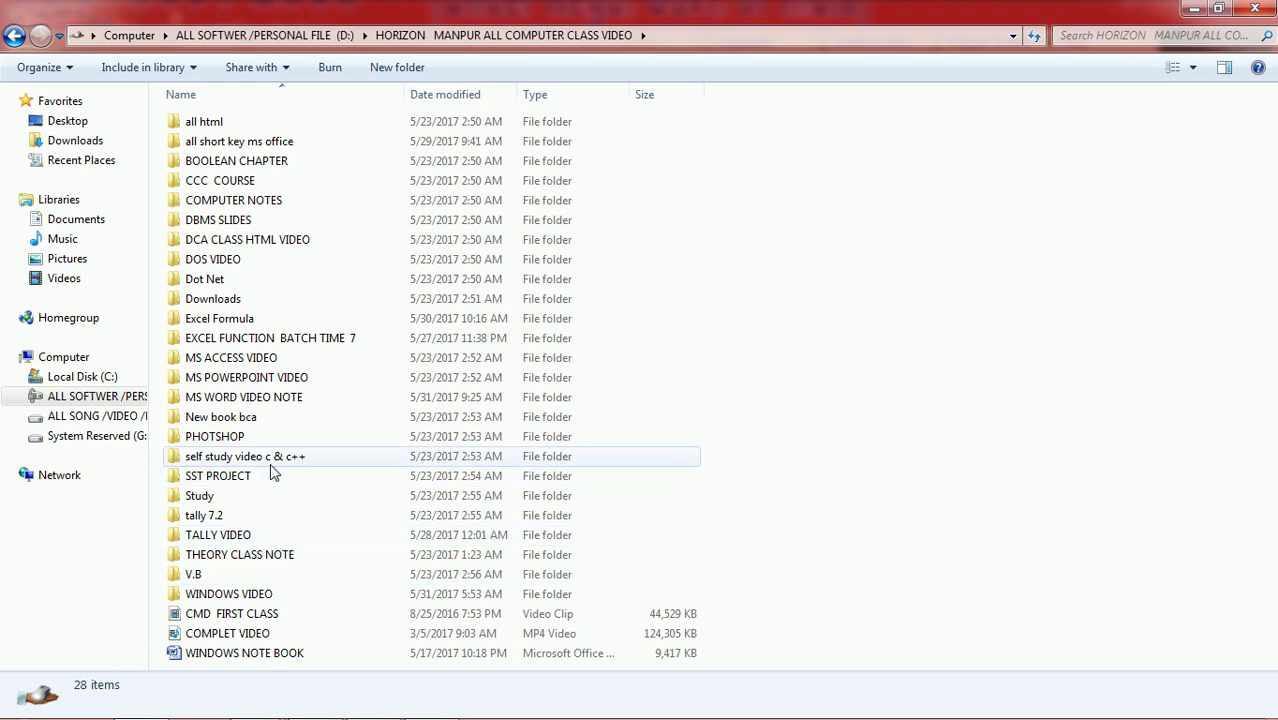
click(218, 535)
key(Down)
key(Down)
key(Down)
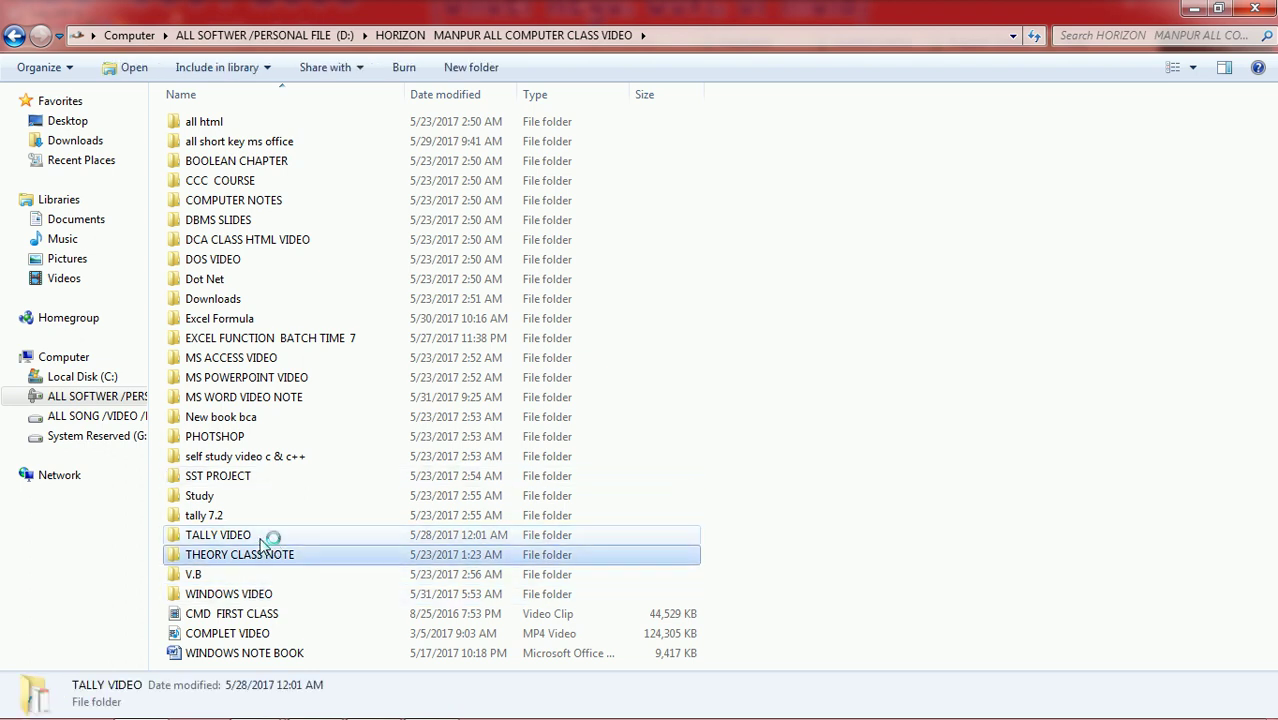
key(Up)
key(Up)
key(Up)
key(Up)
key(Up)
key(Up)
key(Up)
key(Up)
key(Up)
key(Up)
key(Up)
key(Up)
key(Up)
key(Up)
key(Up)
key(Up)
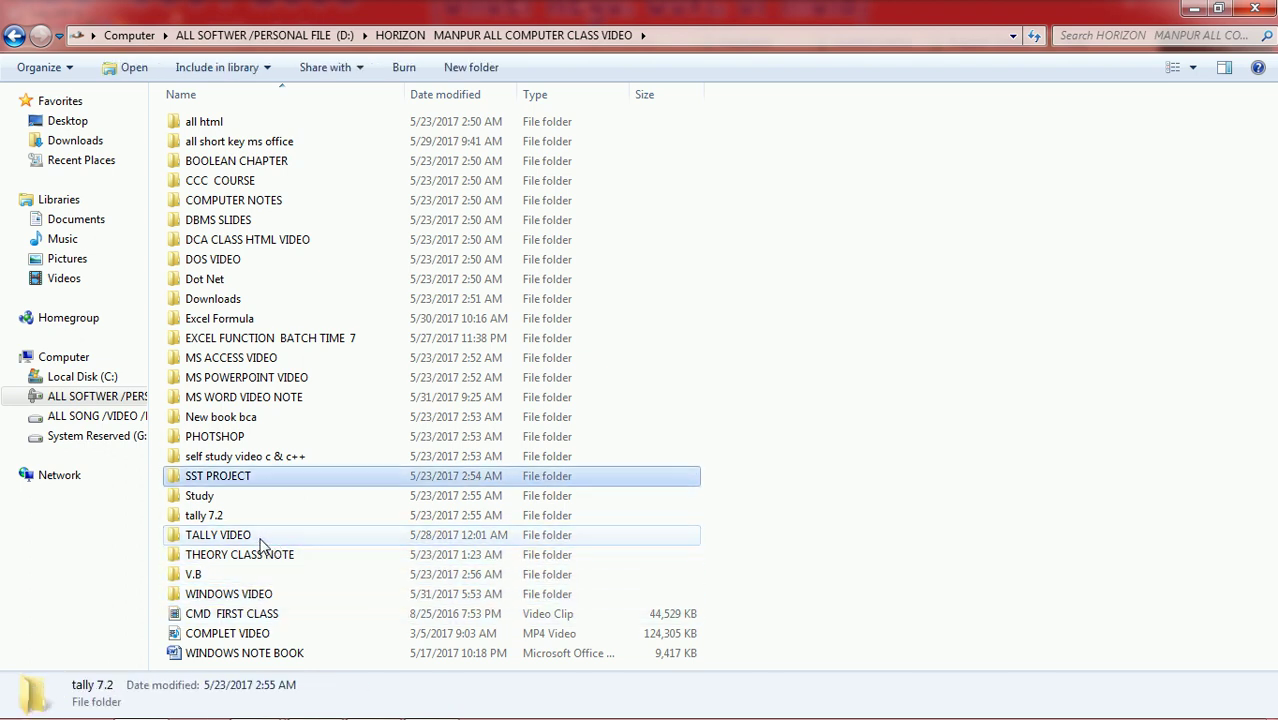
key(Down)
key(Down)
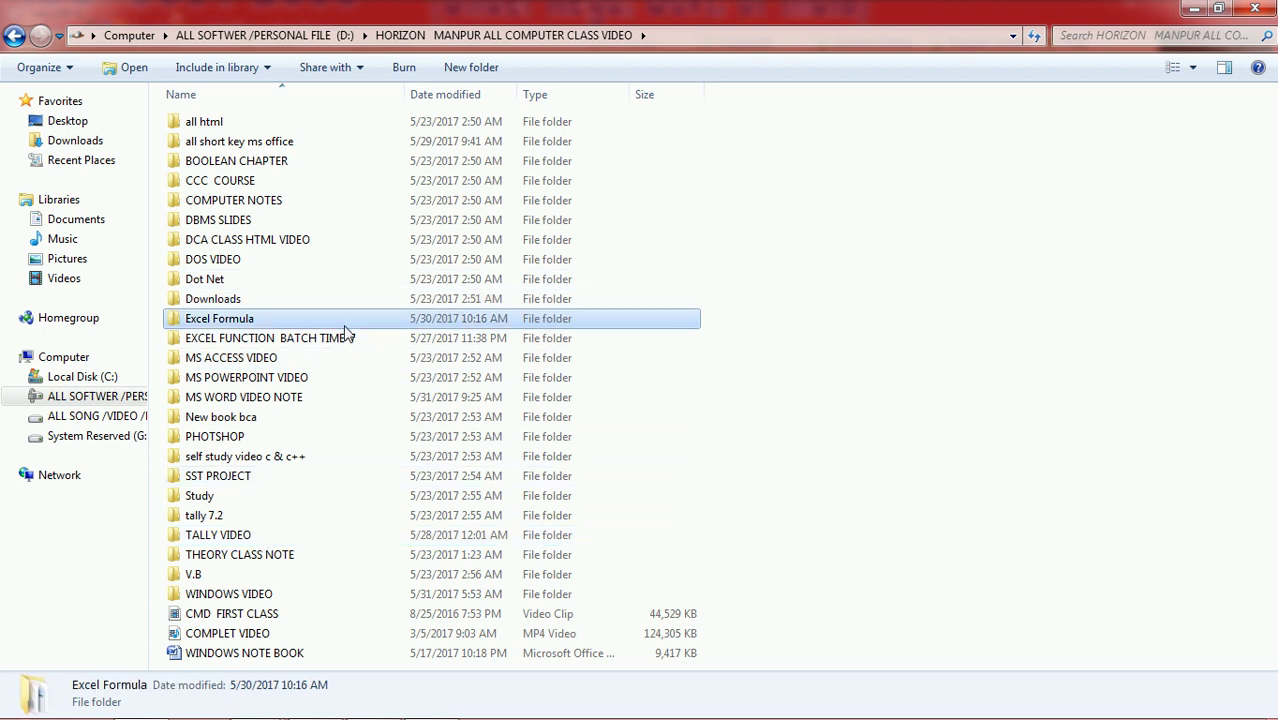
double_click(346, 338)
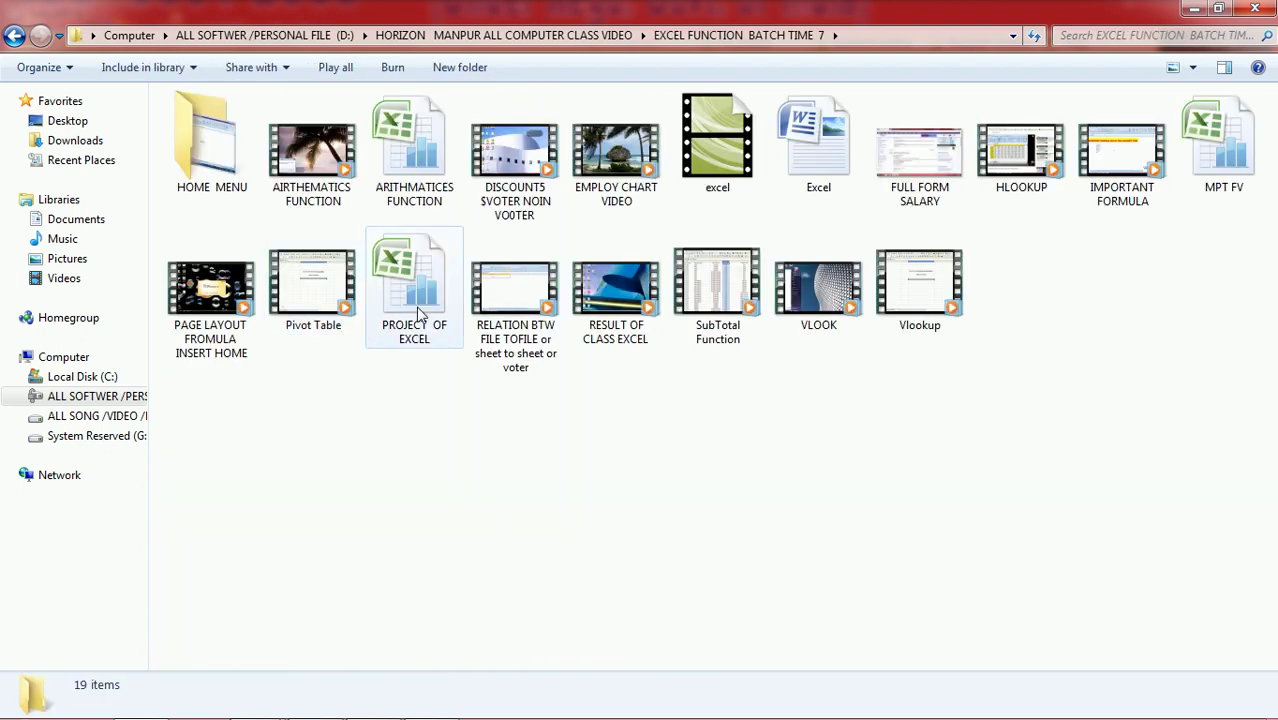
double_click(420, 315)
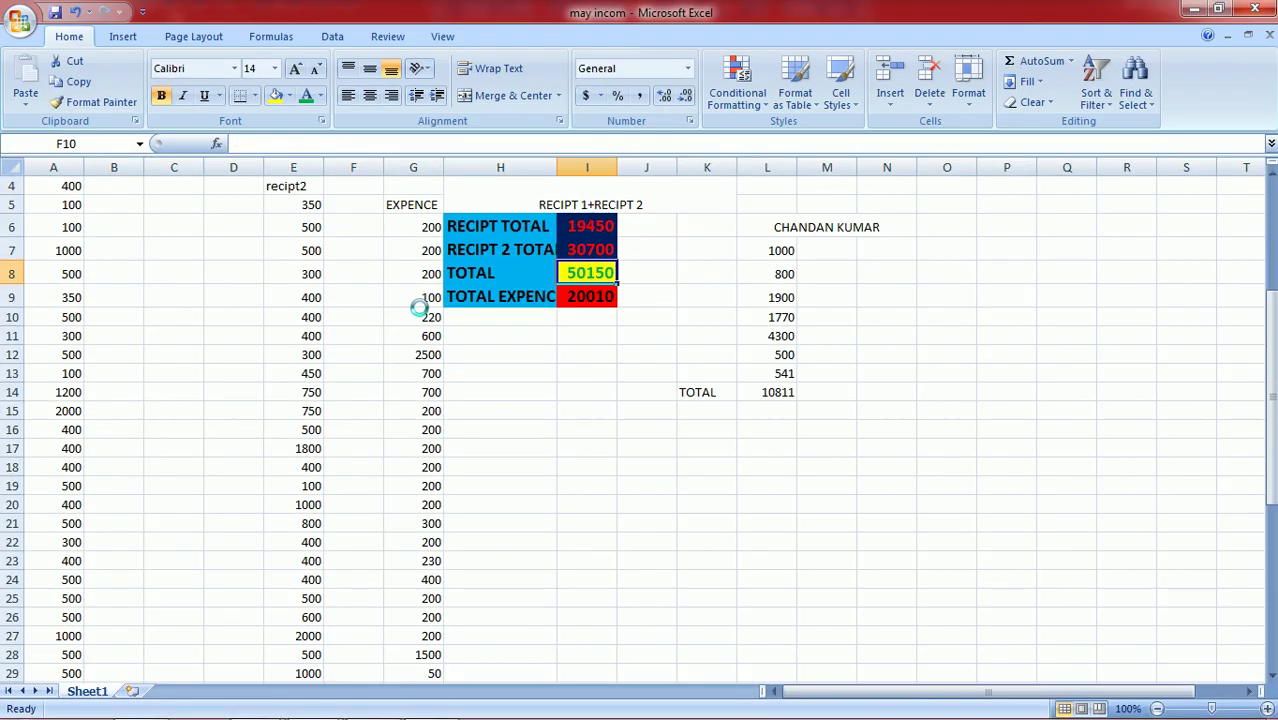
Step: Check the second employee's row: name, post ENG and basic salary 65000
drag(1271, 396, 1270, 390)
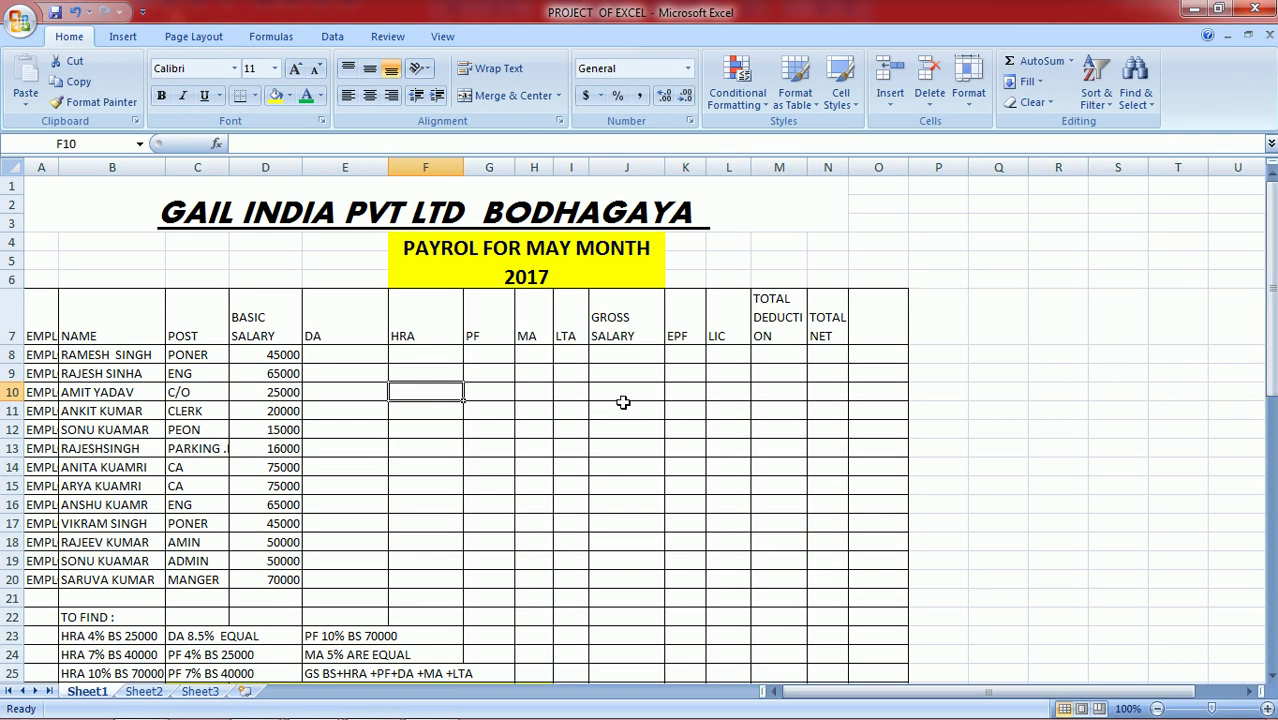
click(95, 374)
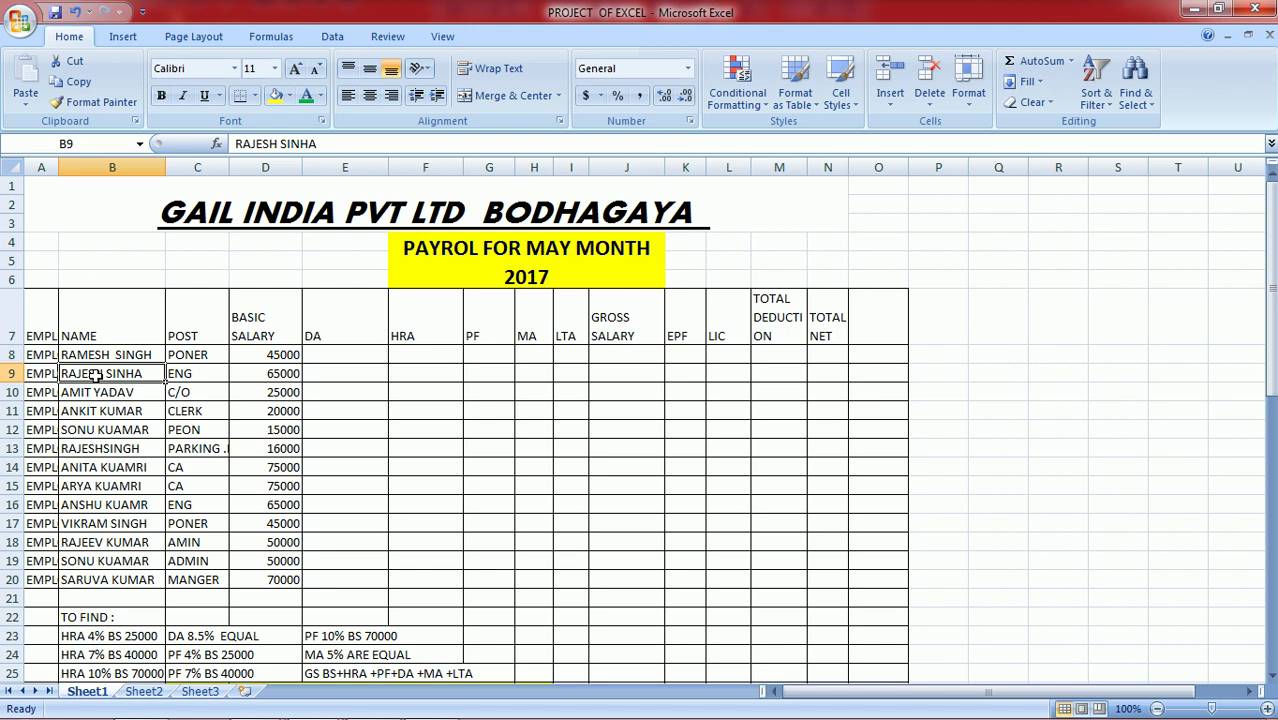
click(190, 374)
click(263, 374)
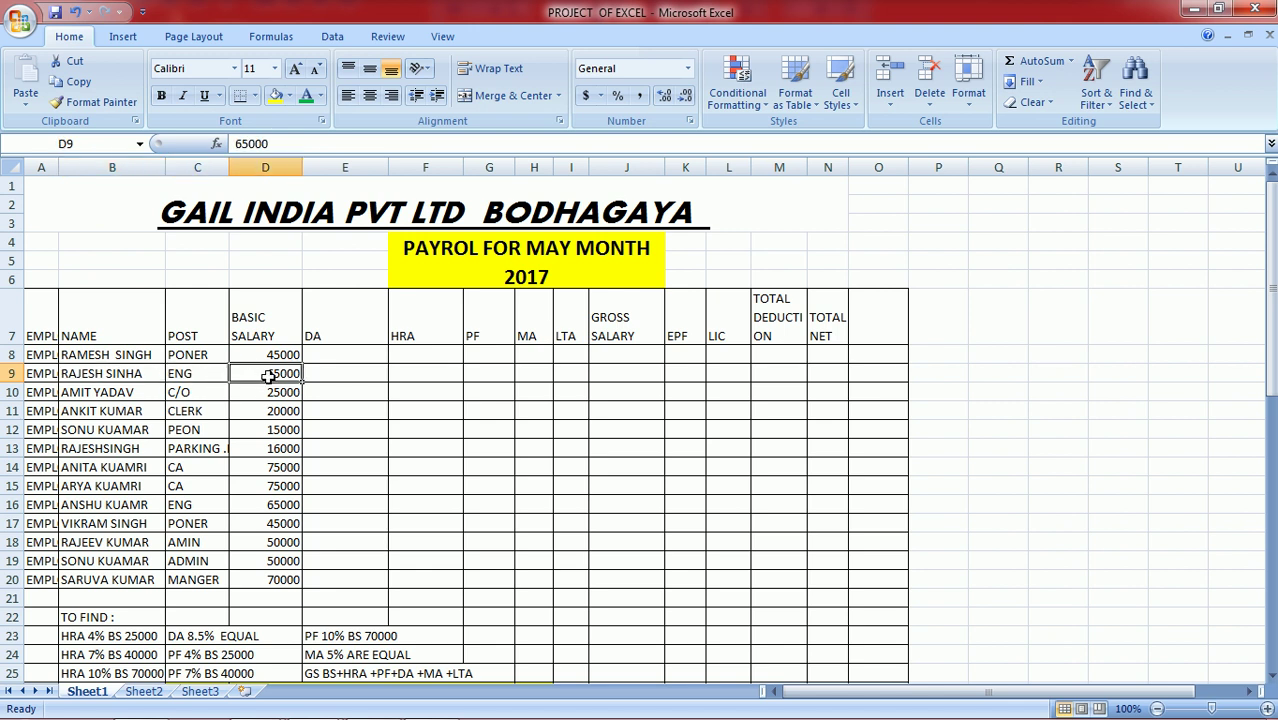
Step: Review the DA, HRA, PF, MA, LTA and GROSS SALARY columns, then return to Tally
click(340, 336)
click(405, 333)
click(500, 334)
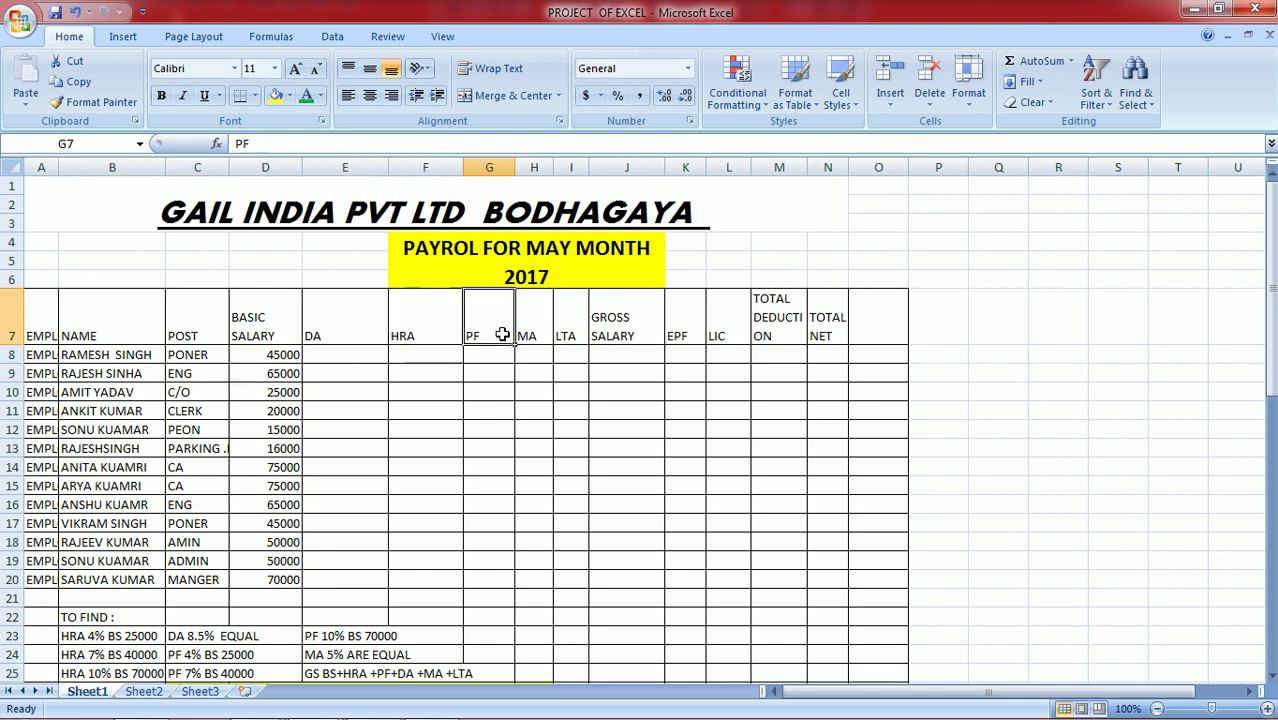
click(537, 334)
click(561, 336)
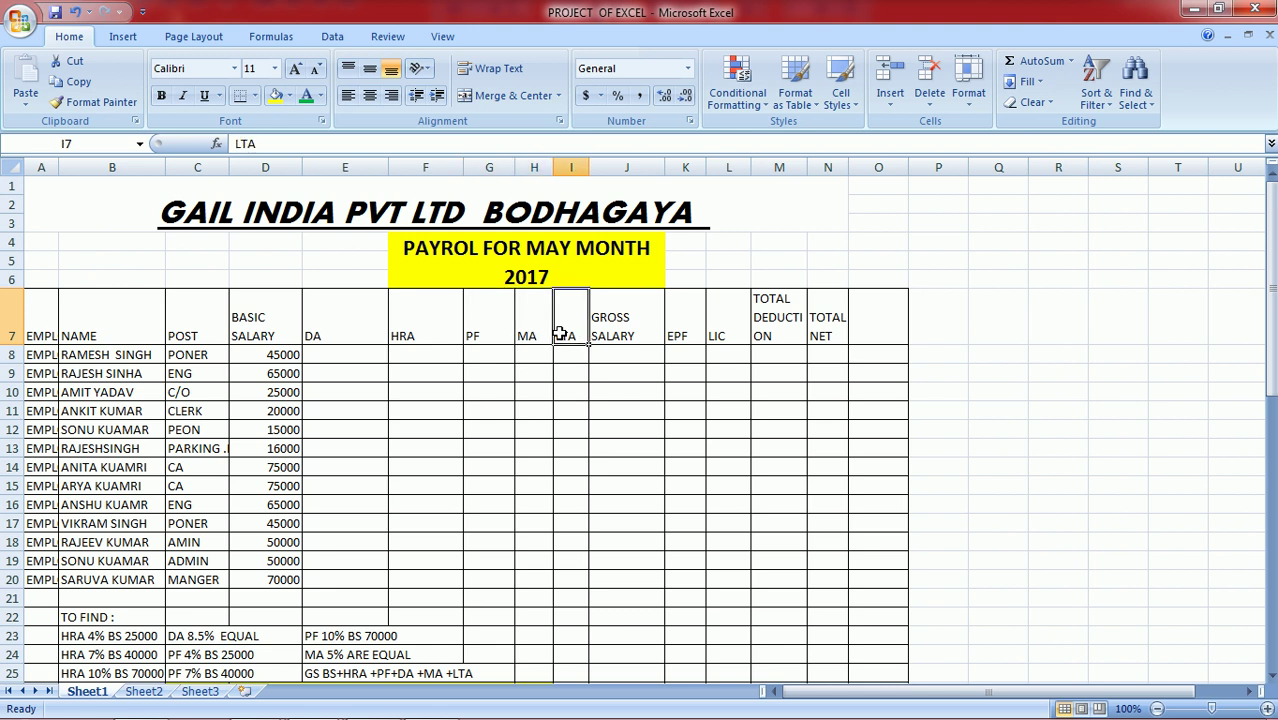
click(325, 328)
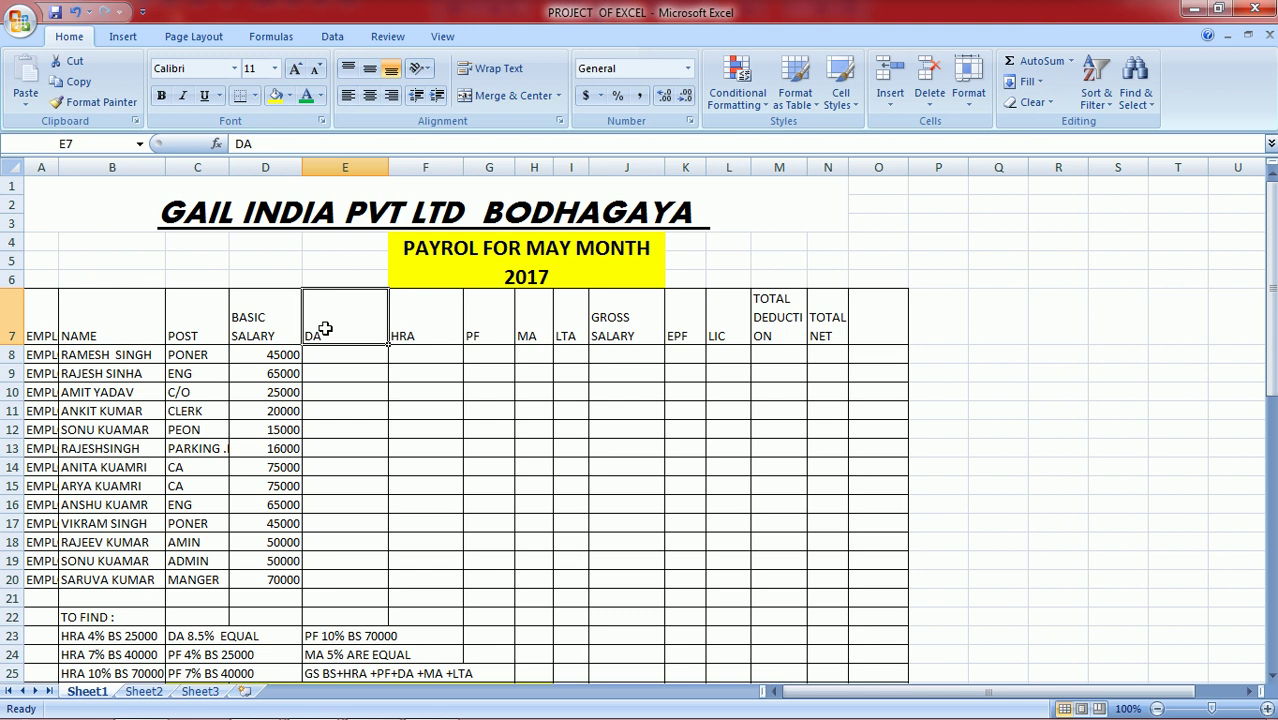
click(441, 329)
click(475, 327)
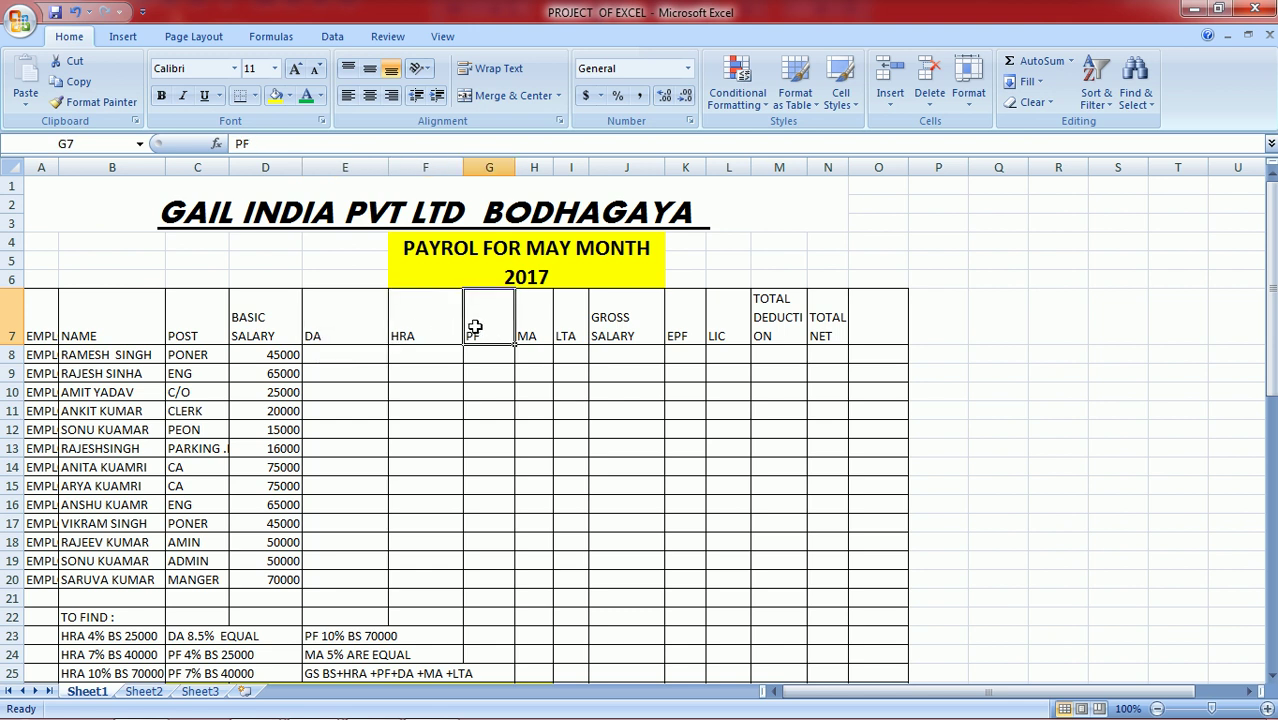
click(525, 333)
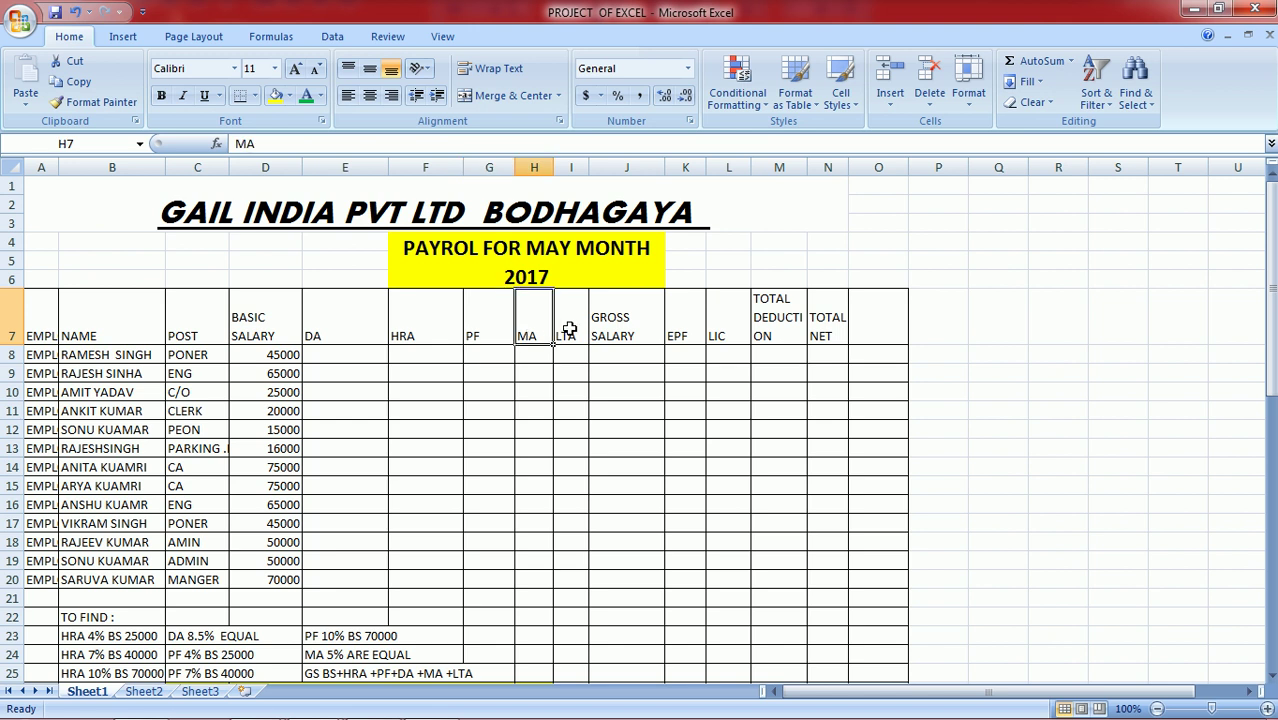
click(598, 329)
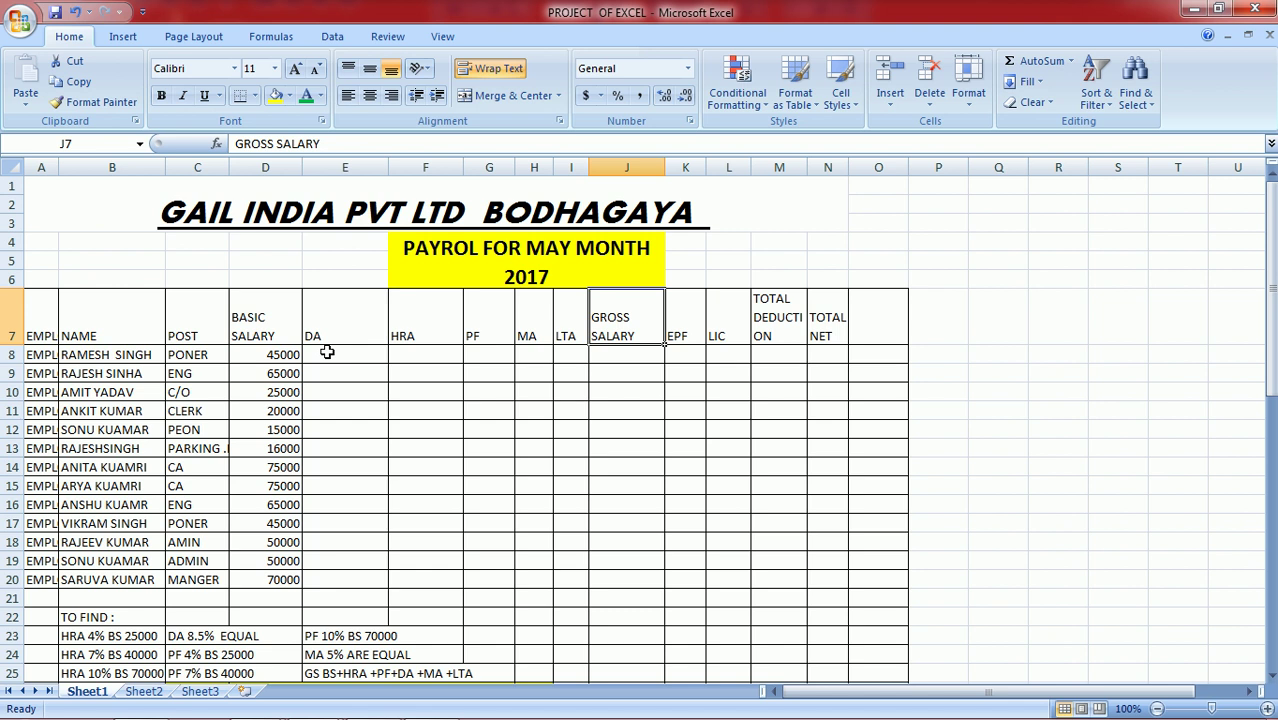
mouse_move(337, 706)
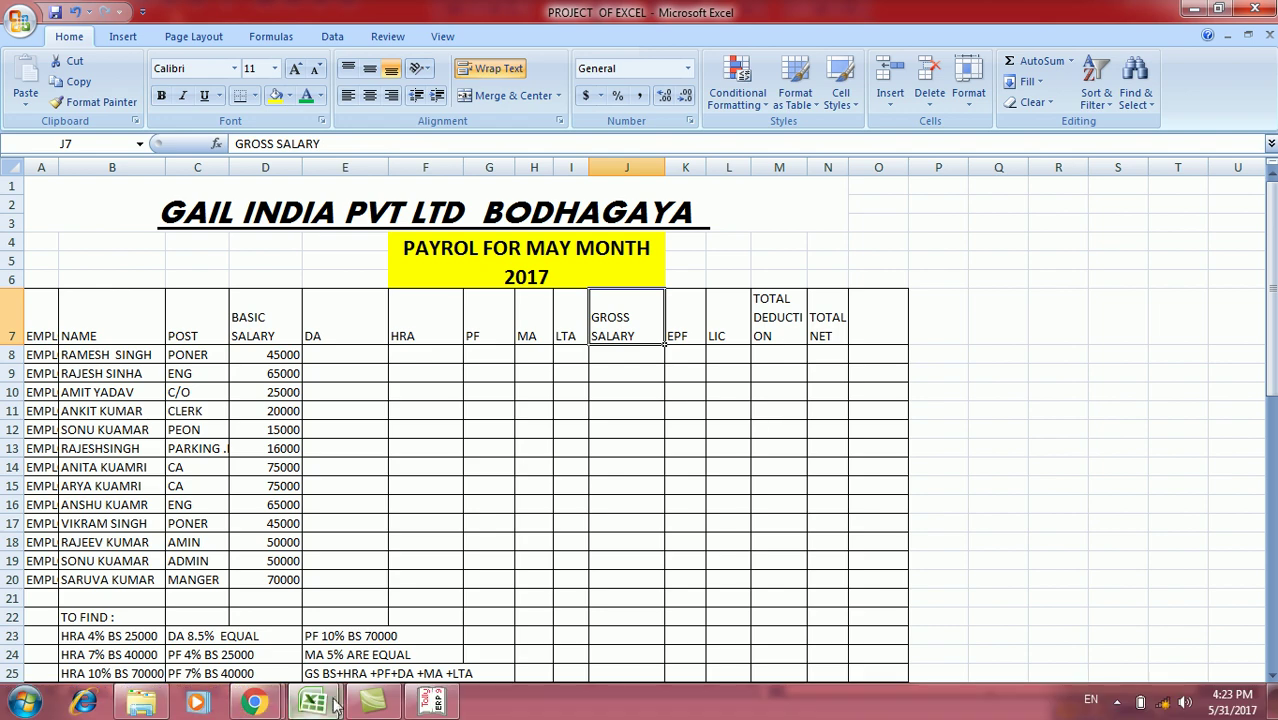
click(412, 703)
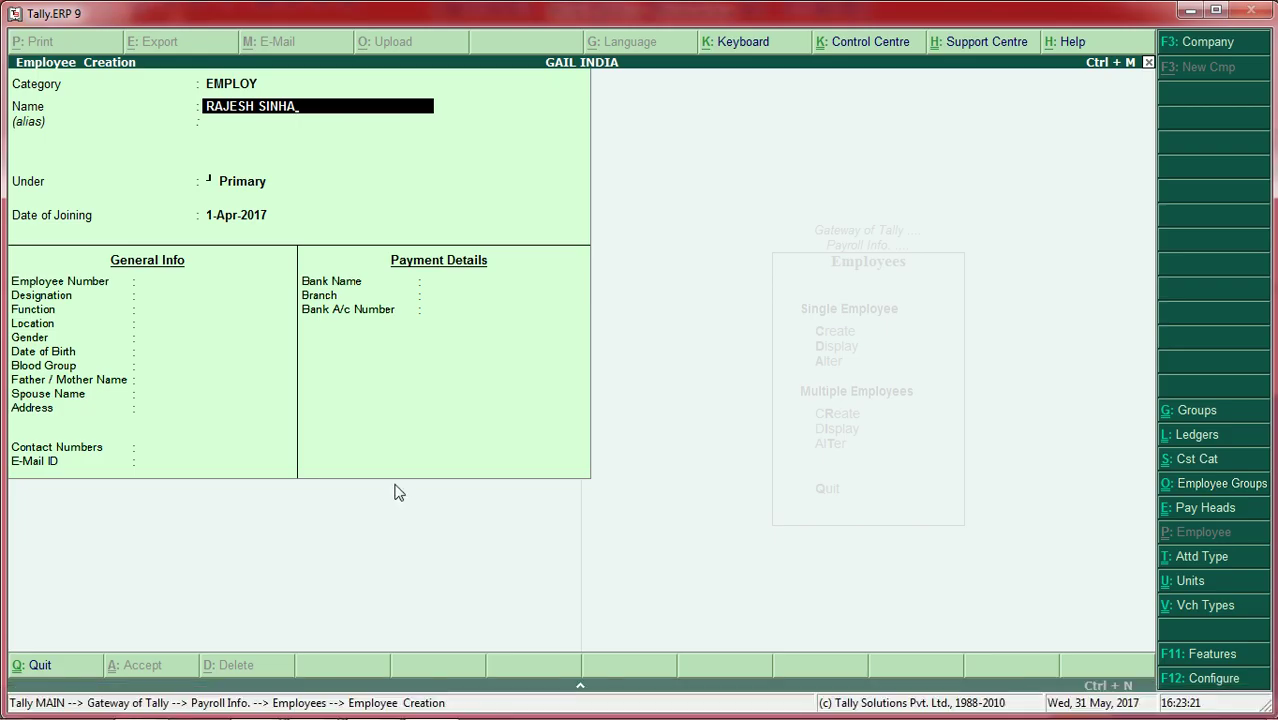
Step: Assign the employee to group ADMIN, joining date 2-Apr-2017, employee number 120
key(Return)
key(Return)
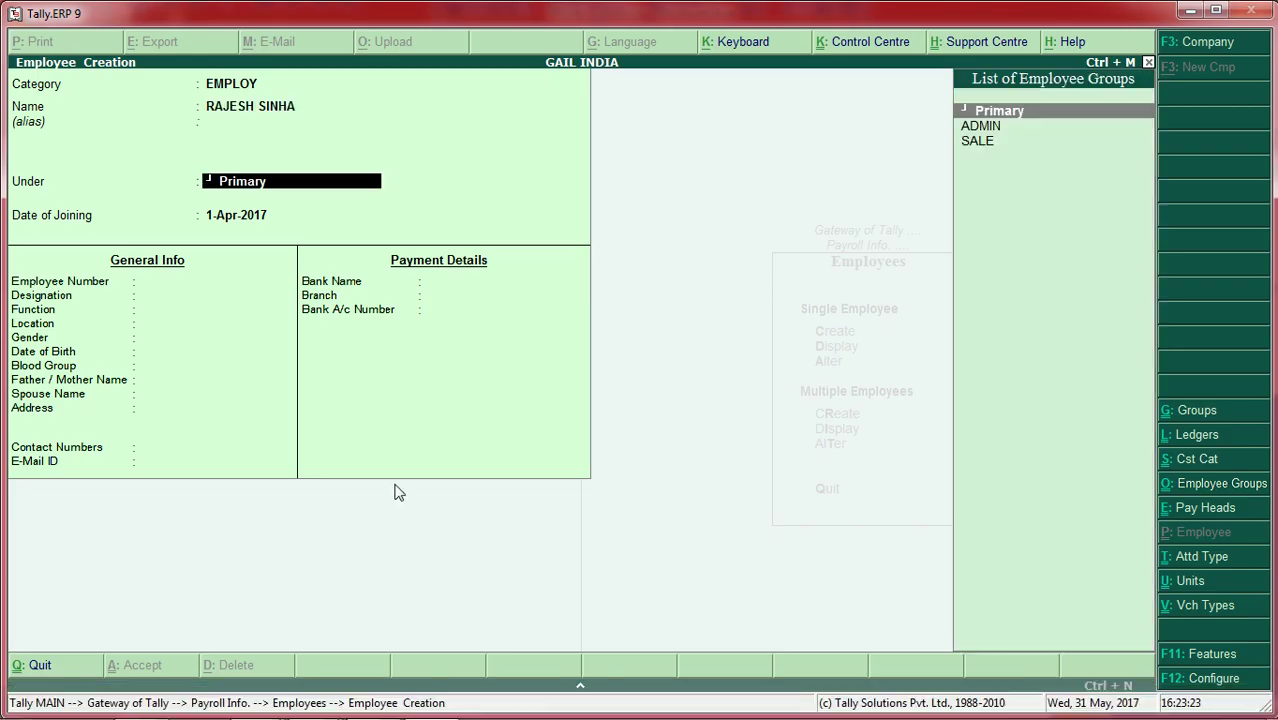
key(Down)
key(Return)
text(2)
key(Return)
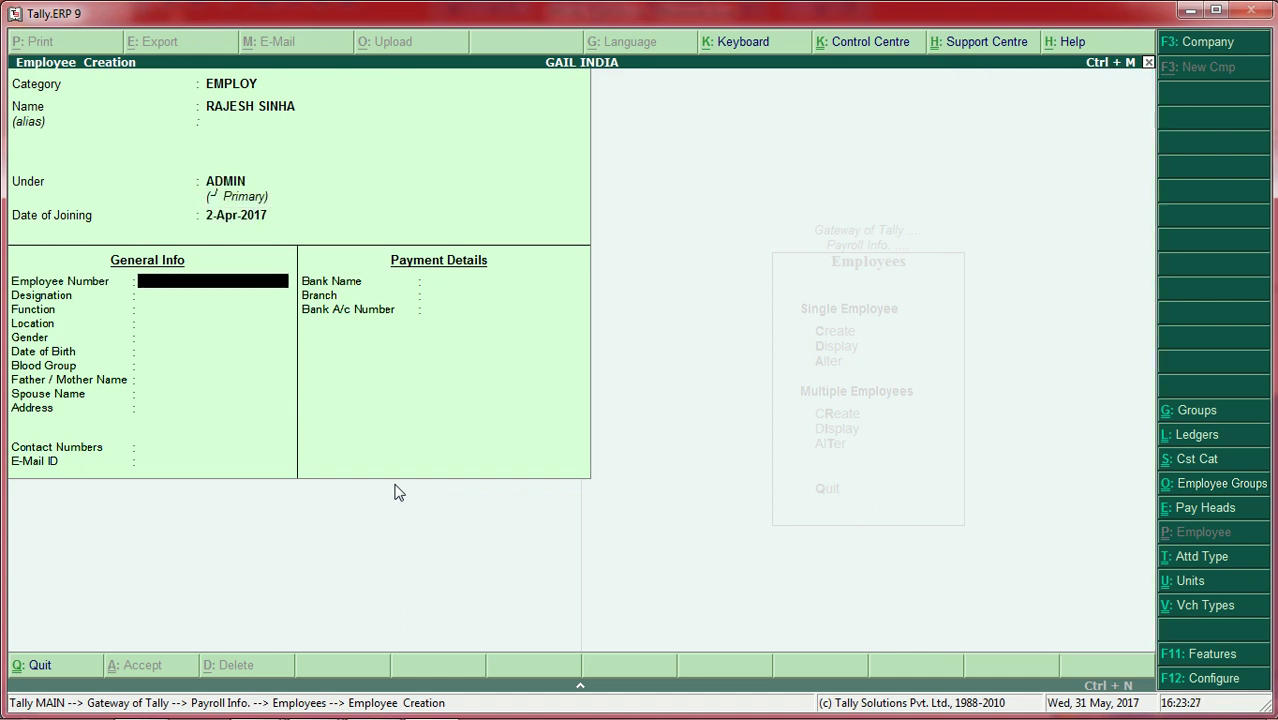
text(120)
key(Return)
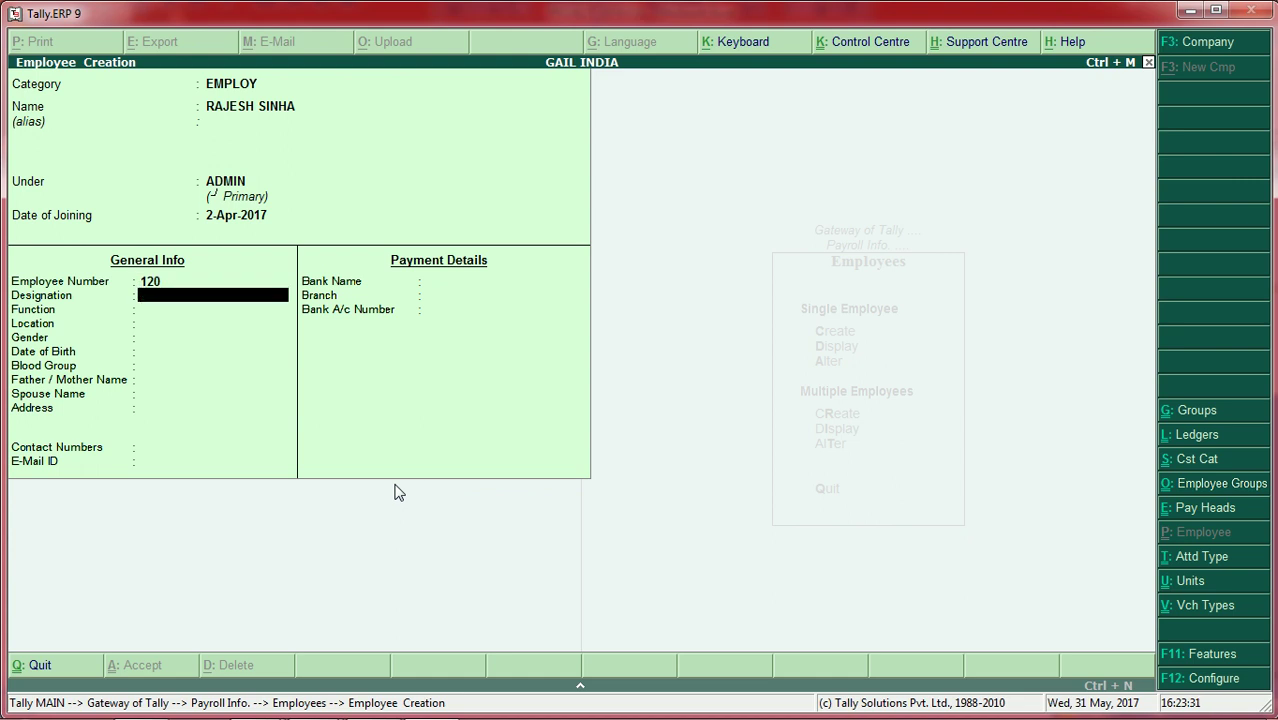
Step: Set designation ENG, function FIELD WORK and location GAYA
text(ENG)
key(Return)
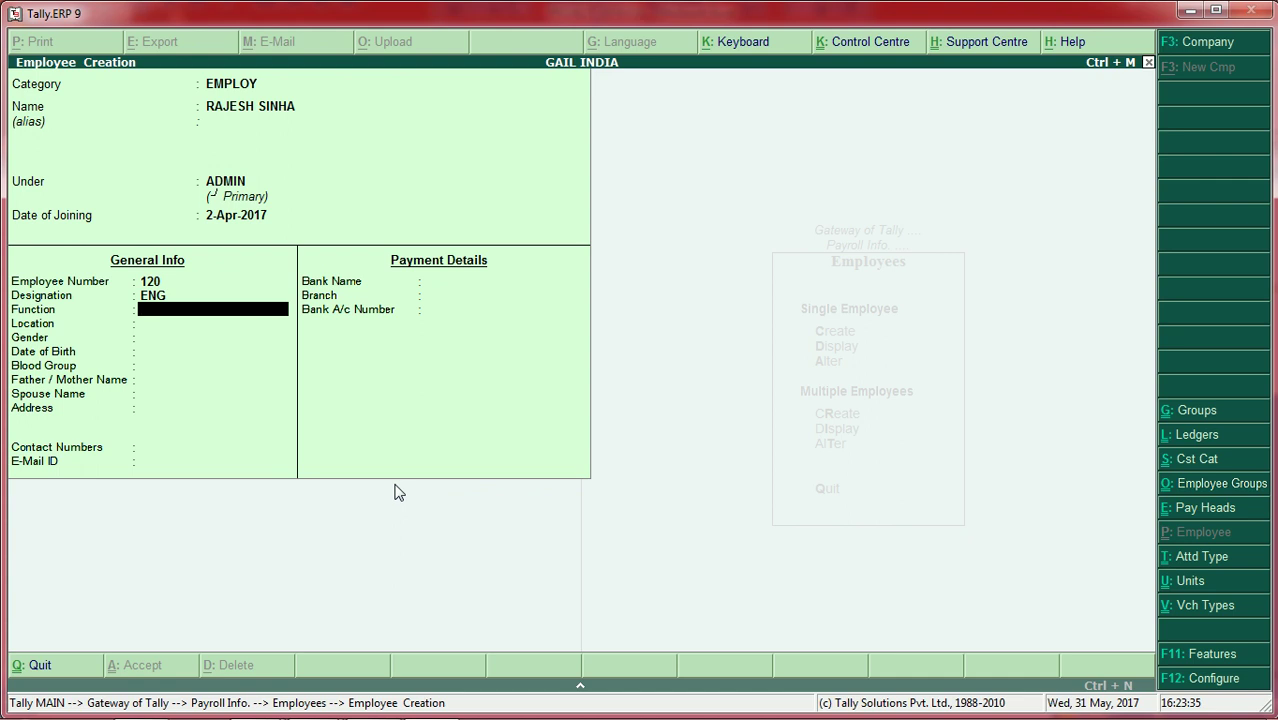
text(FIELD WORK)
key(Return)
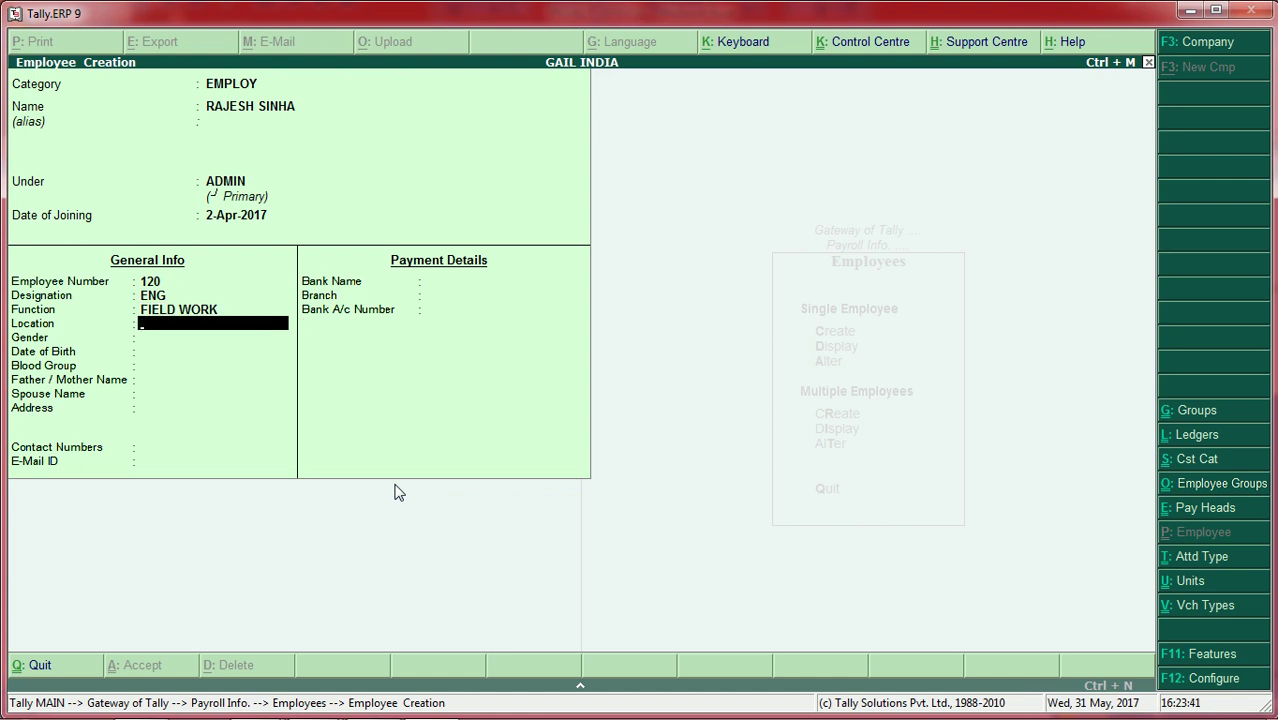
text(GAYA)
key(Return)
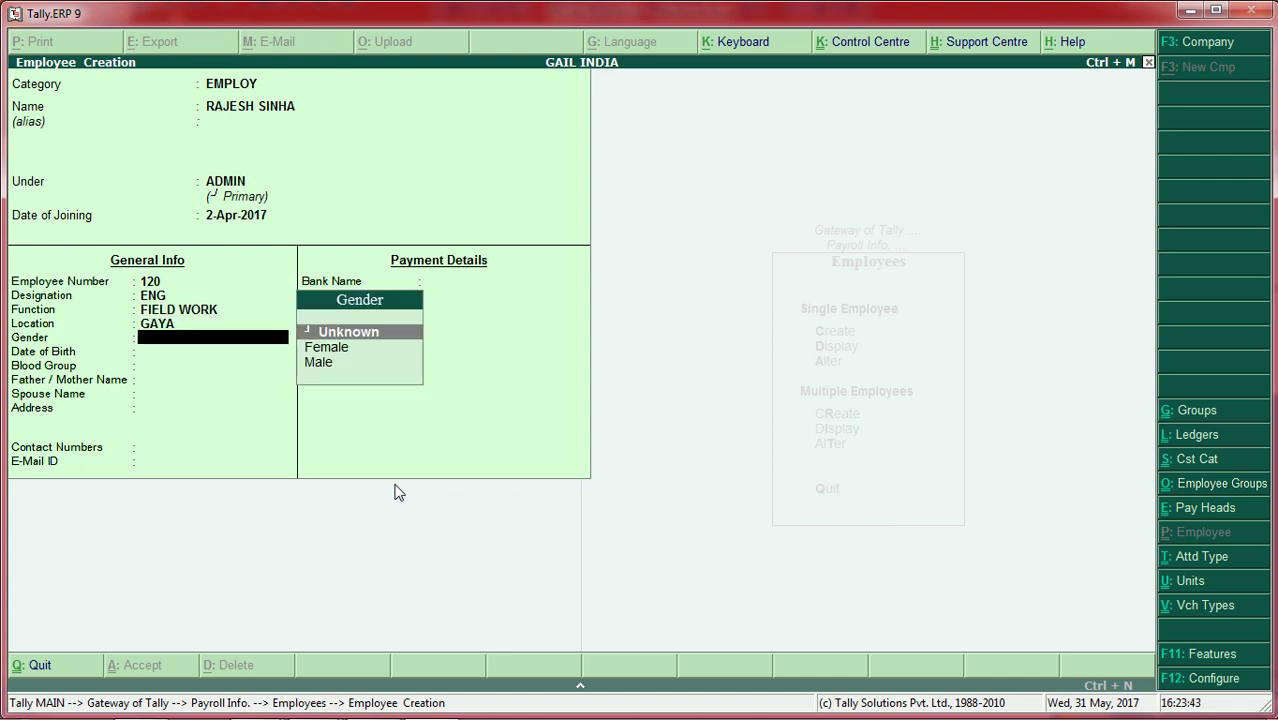
Step: Set gender Male, date of birth 1-Apr-2017 and blood group A2B Negative
key(Down)
key(Down)
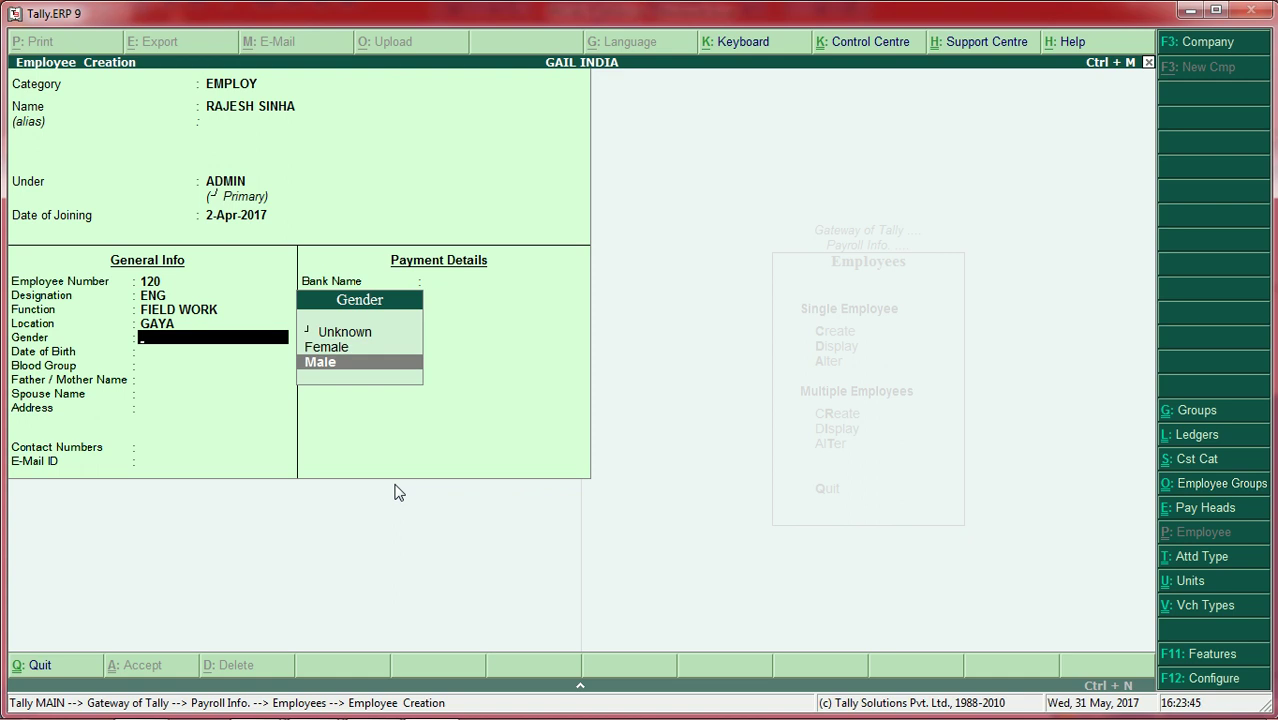
key(Return)
text(1)
key(Return)
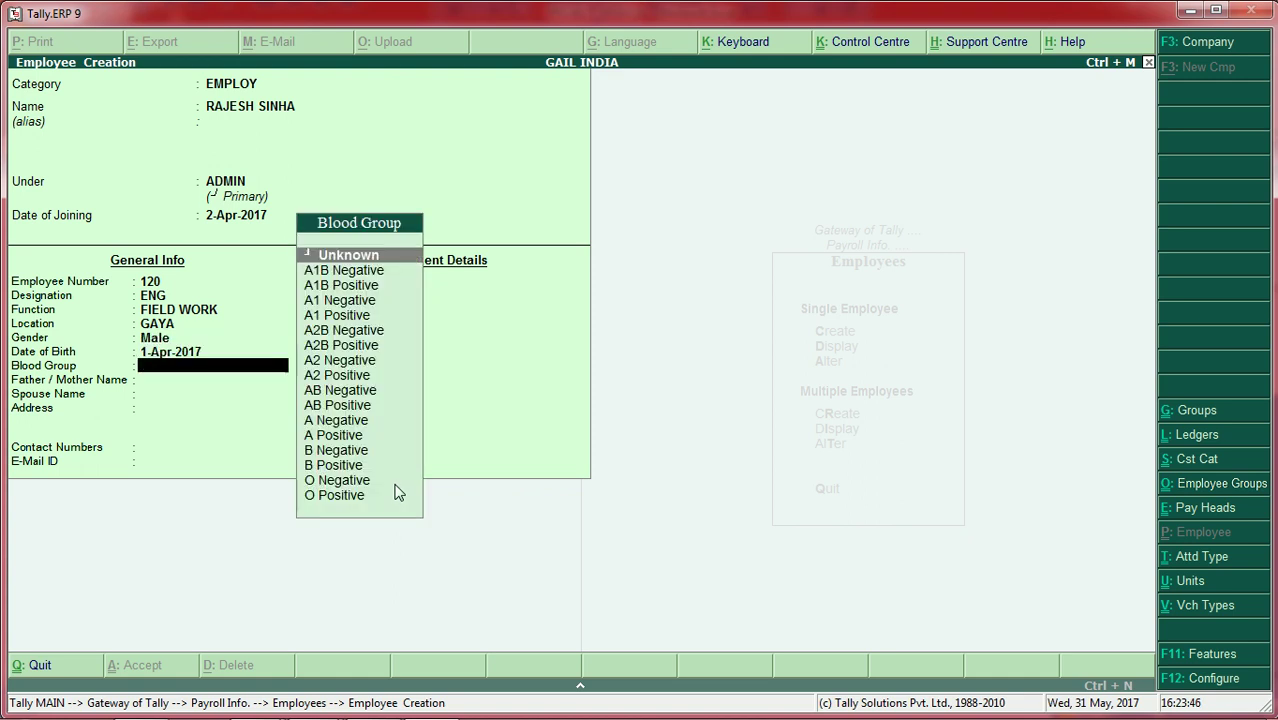
key(Down)
key(Down)
key(Down)
key(Down)
key(Down)
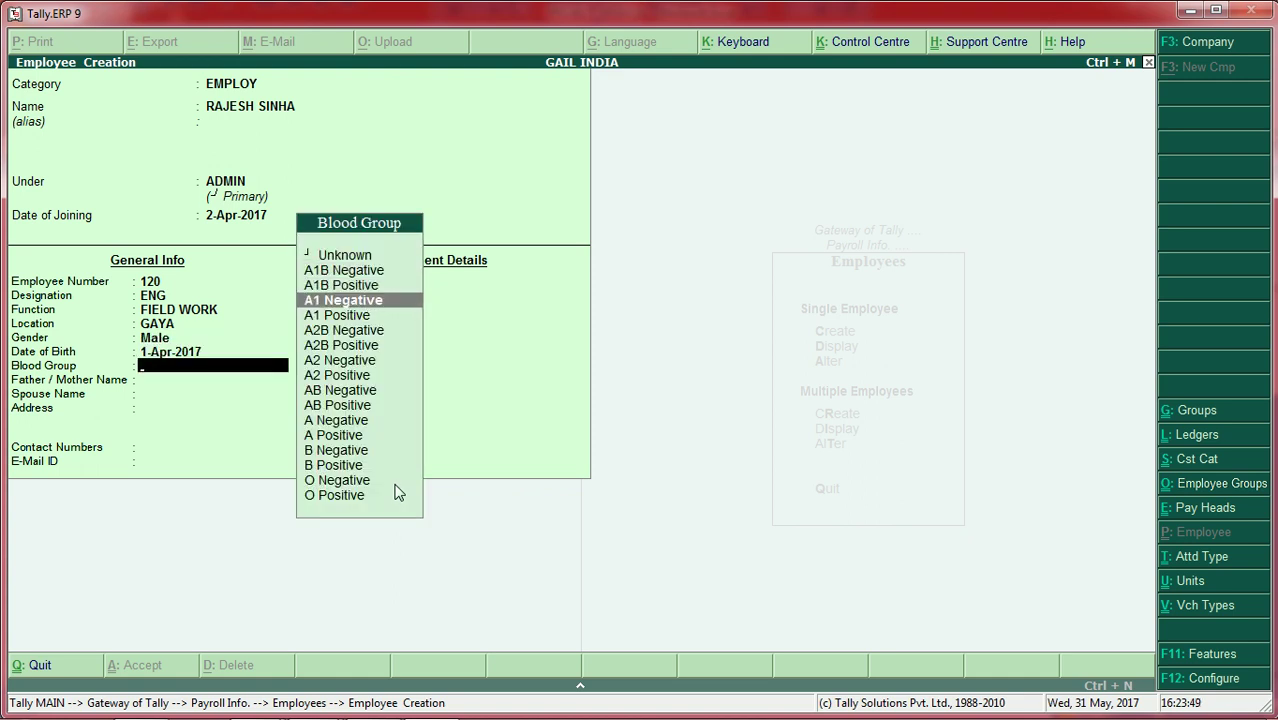
key(Return)
Step: Enter the parent's name, the spouse's name and the employee's address
key(Return)
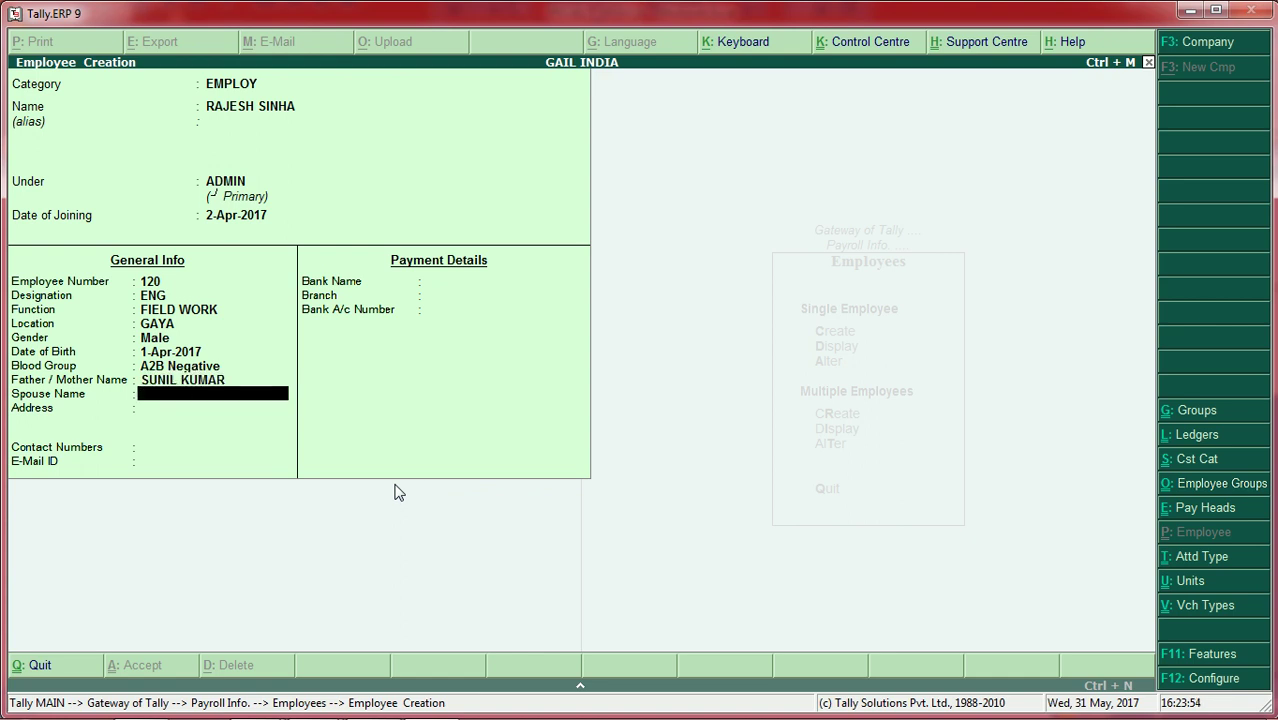
key(Return)
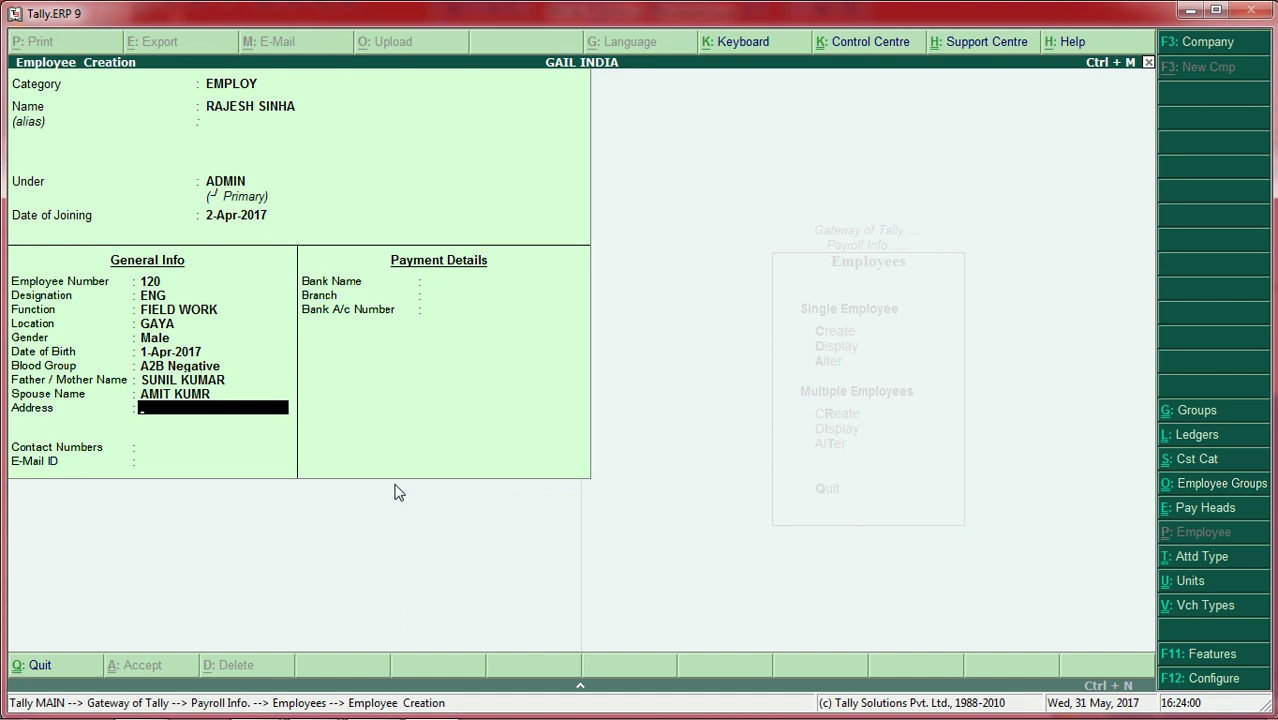
text(PATNA)
key(Return)
key(Return)
Step: Enter the employee's contact number and e-mail address
text(98356754)
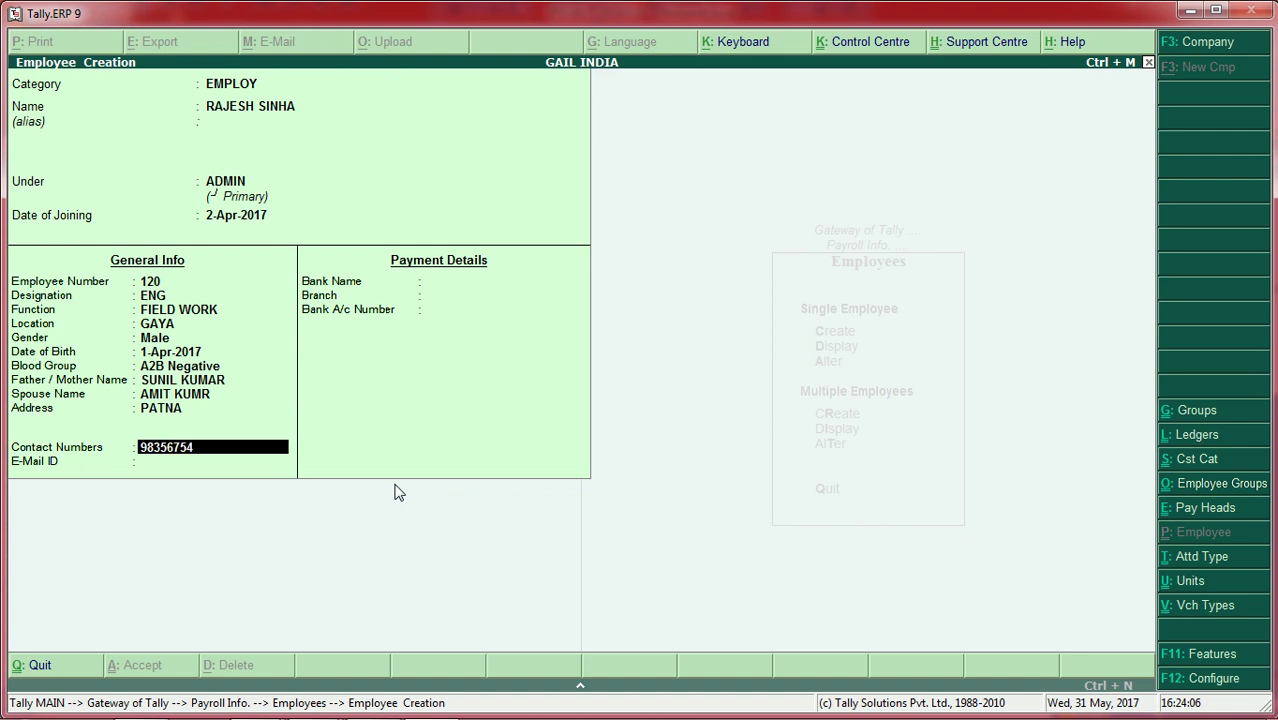
key(Return)
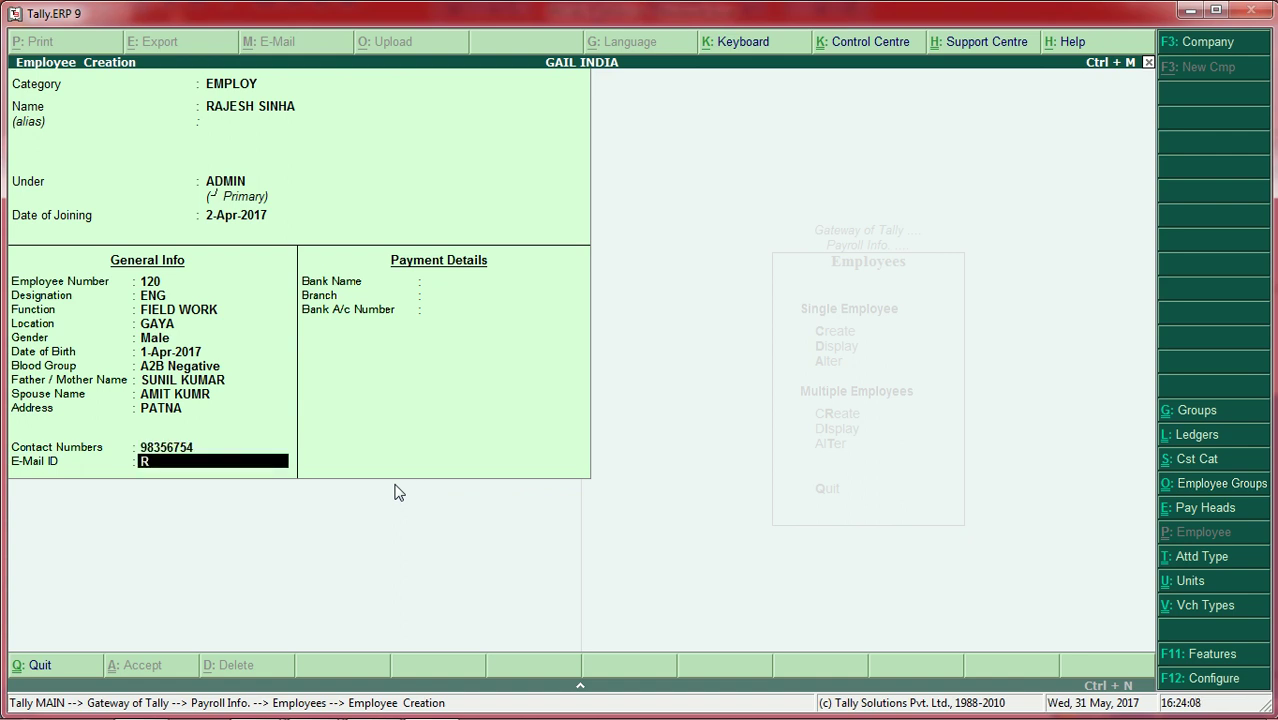
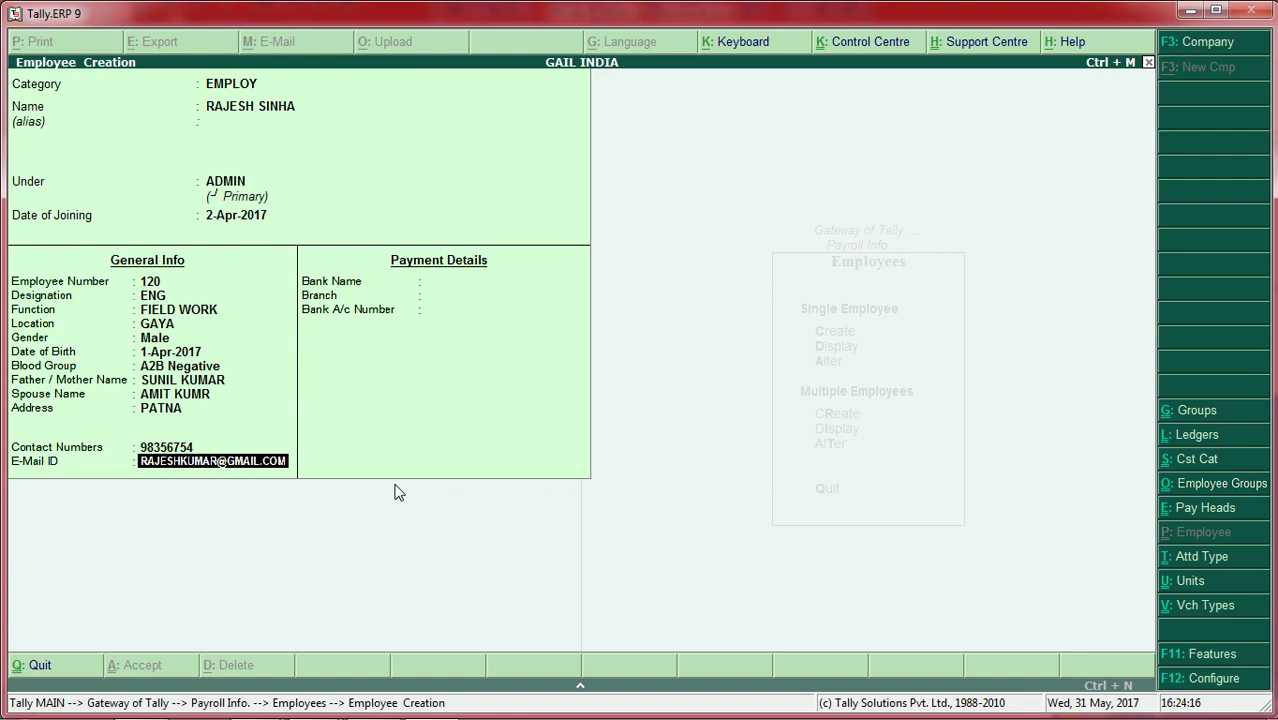
key(Return)
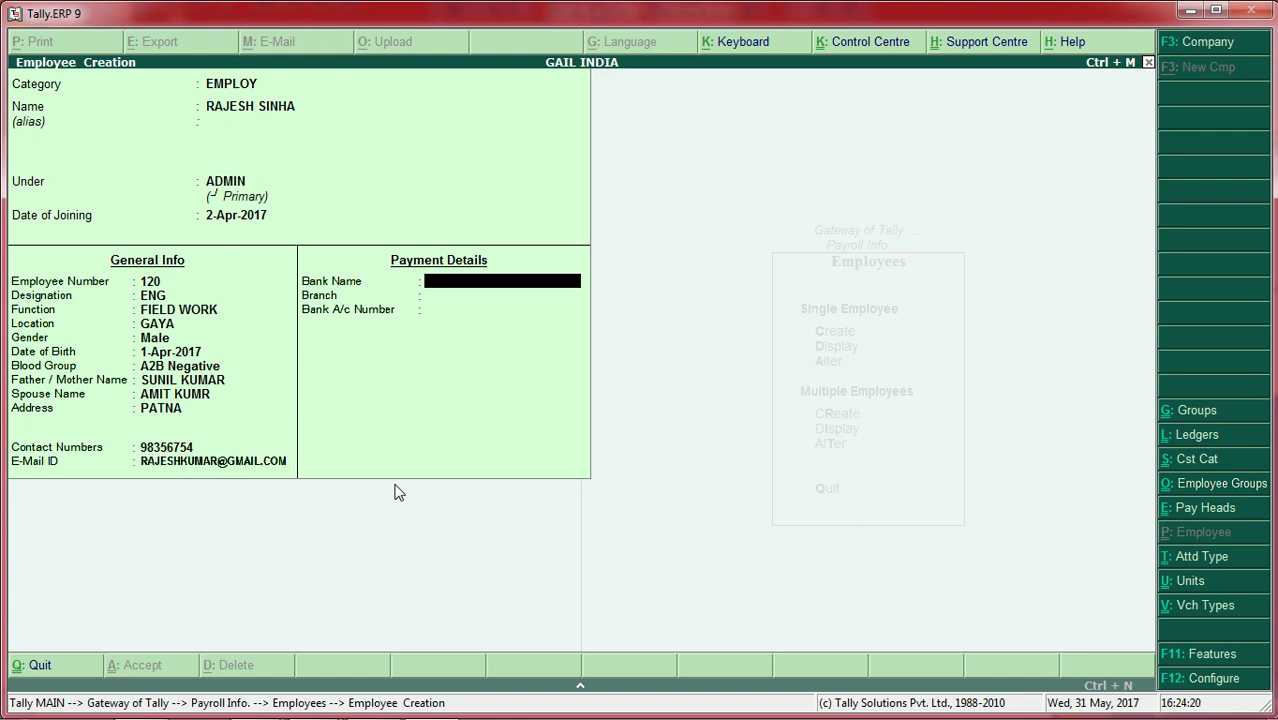
Step: Add bank SBI PATNA, branch PATNA and the bank account number, then save the employee
text(SBI PATNA)
key(Return)
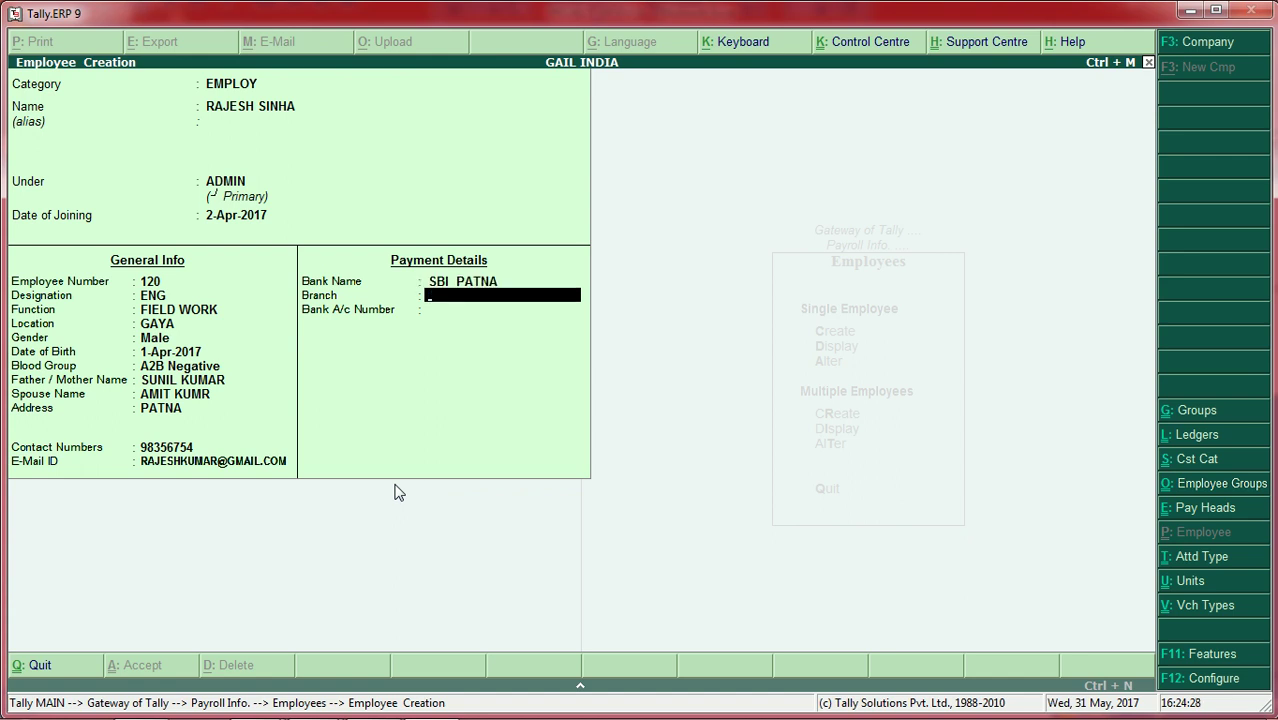
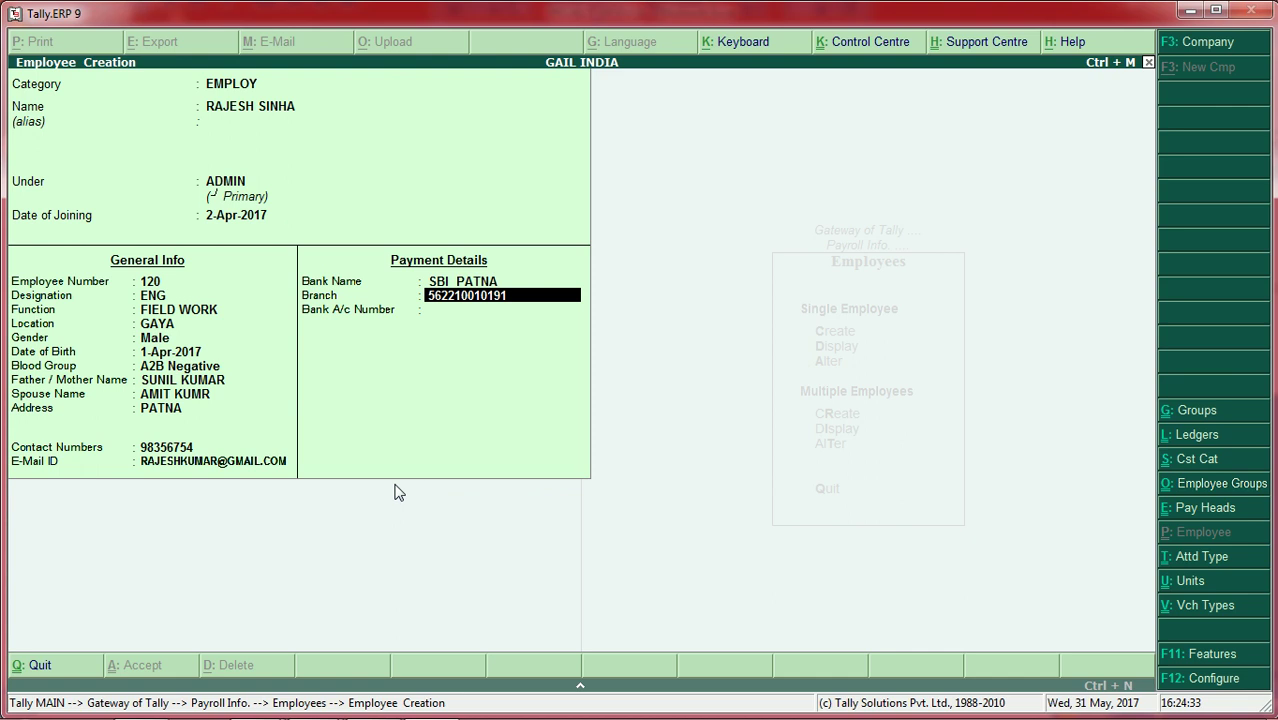
key(Return)
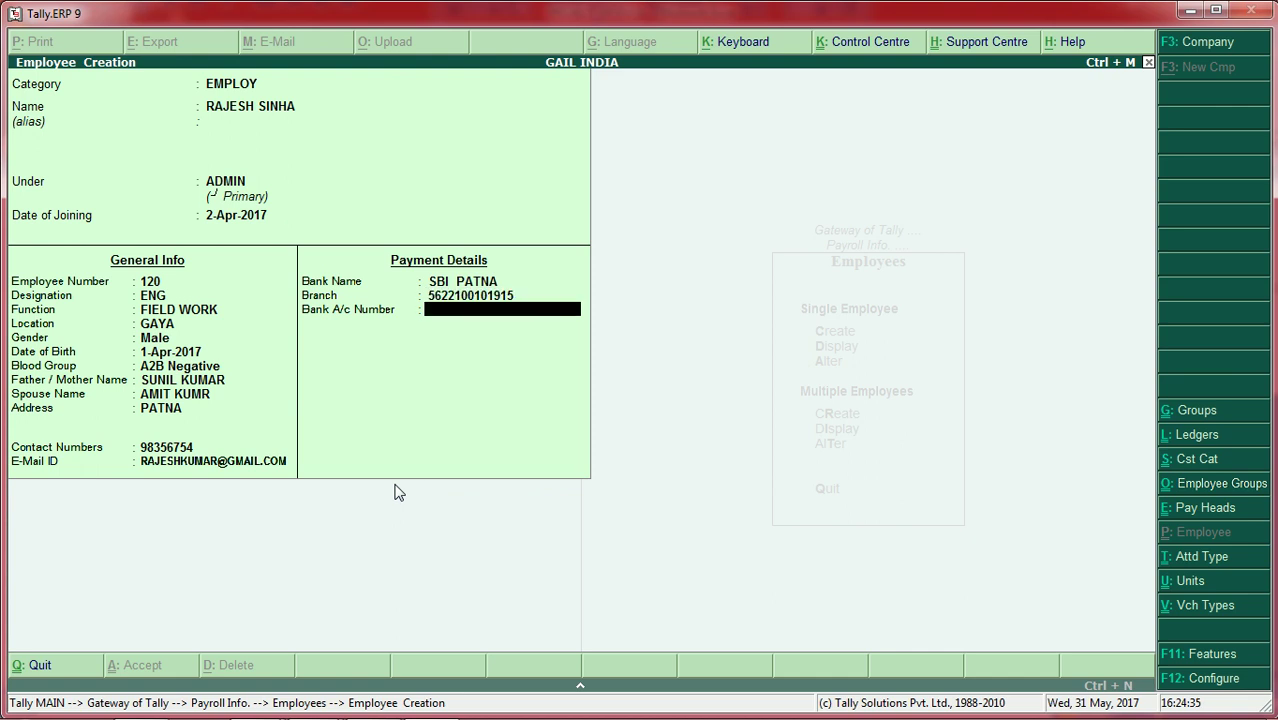
key(BackSpace)
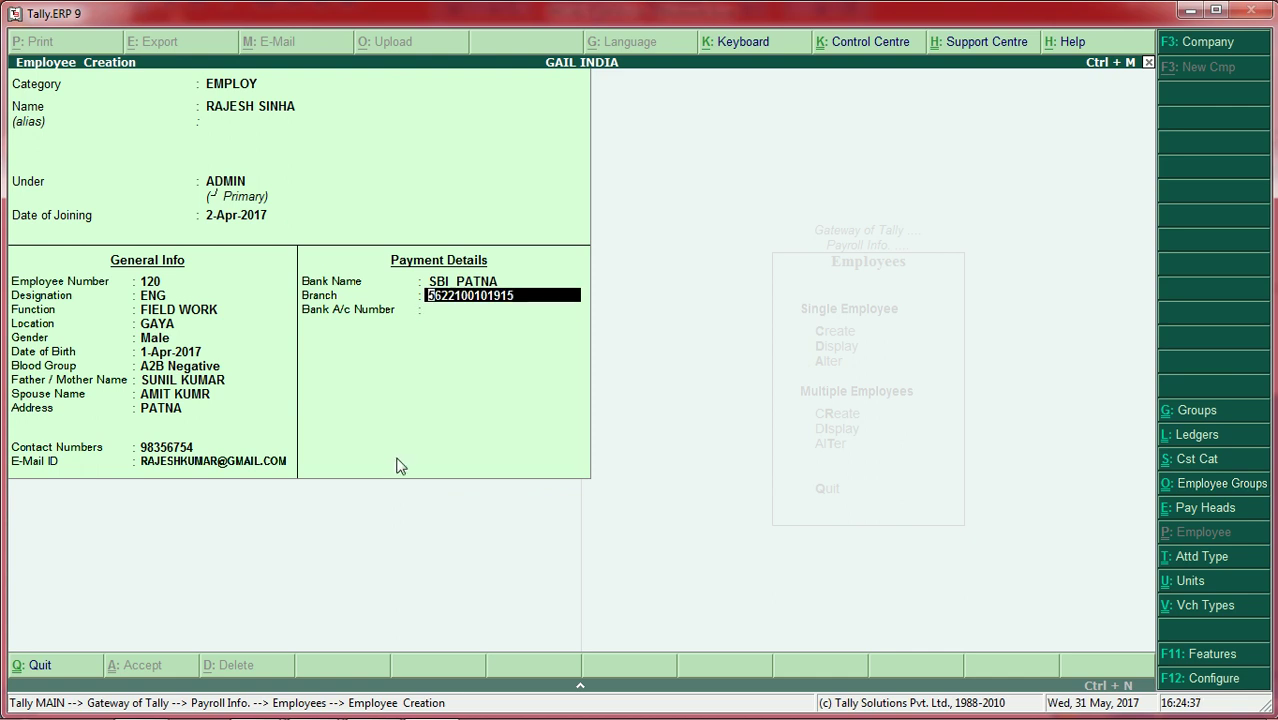
text(PATNA)
key(Return)
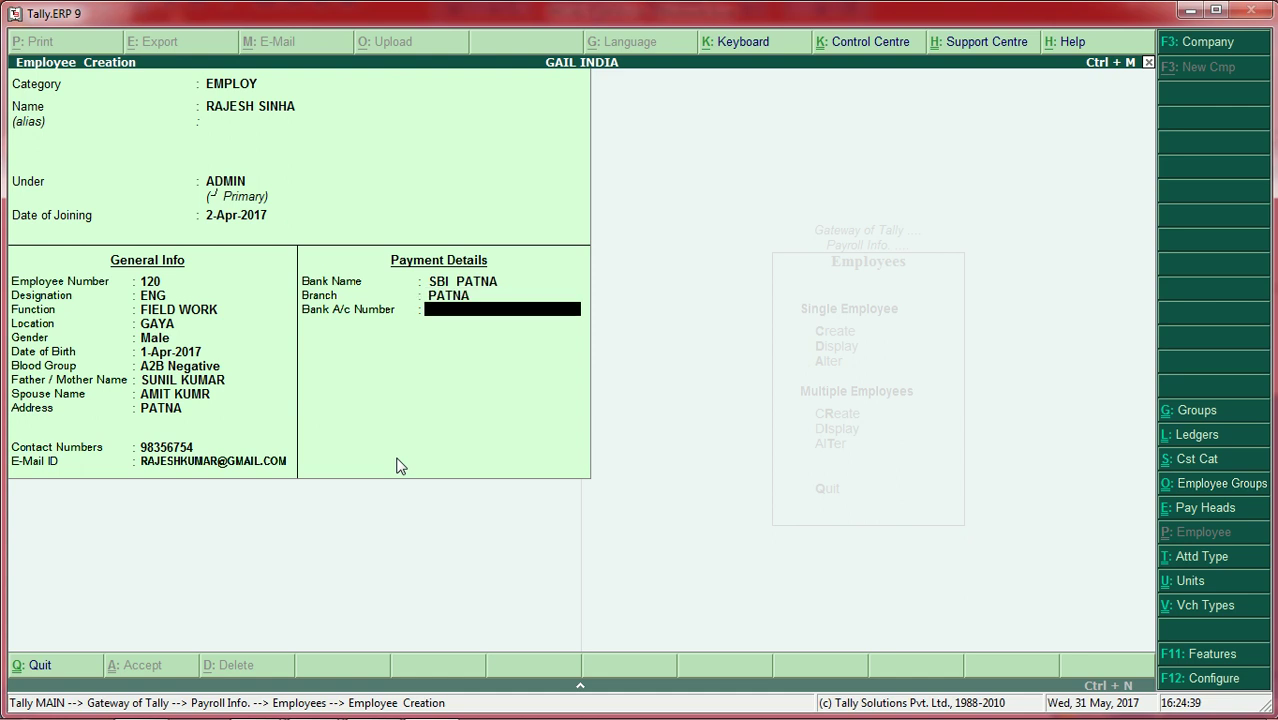
key(Return)
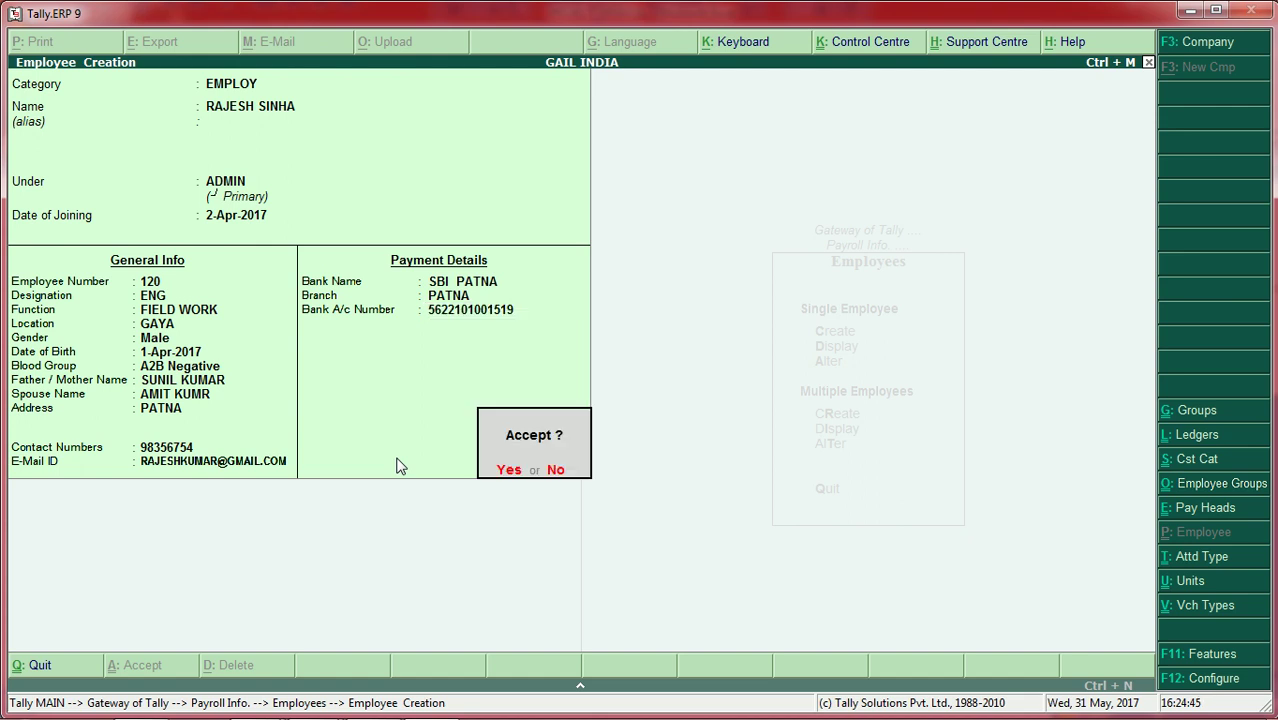
key(Return)
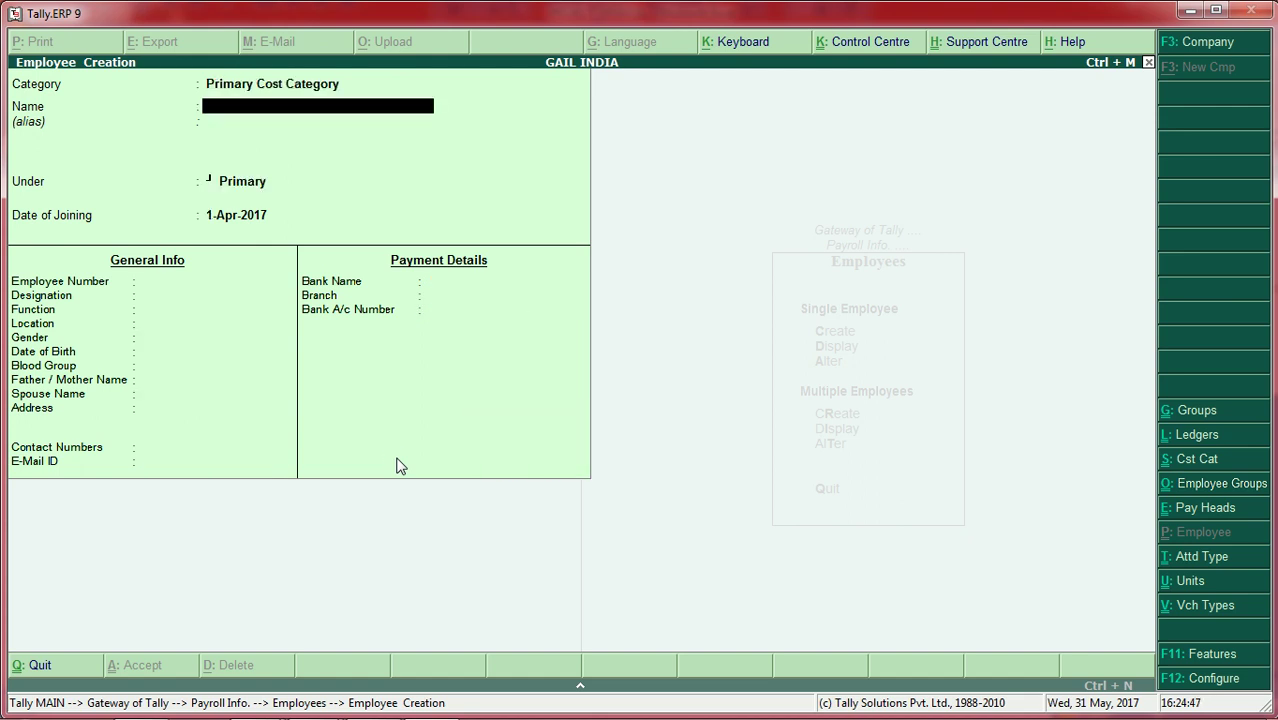
key(Escape)
Step: Exit employee creation and create the simple work unit MIN
key(Return)
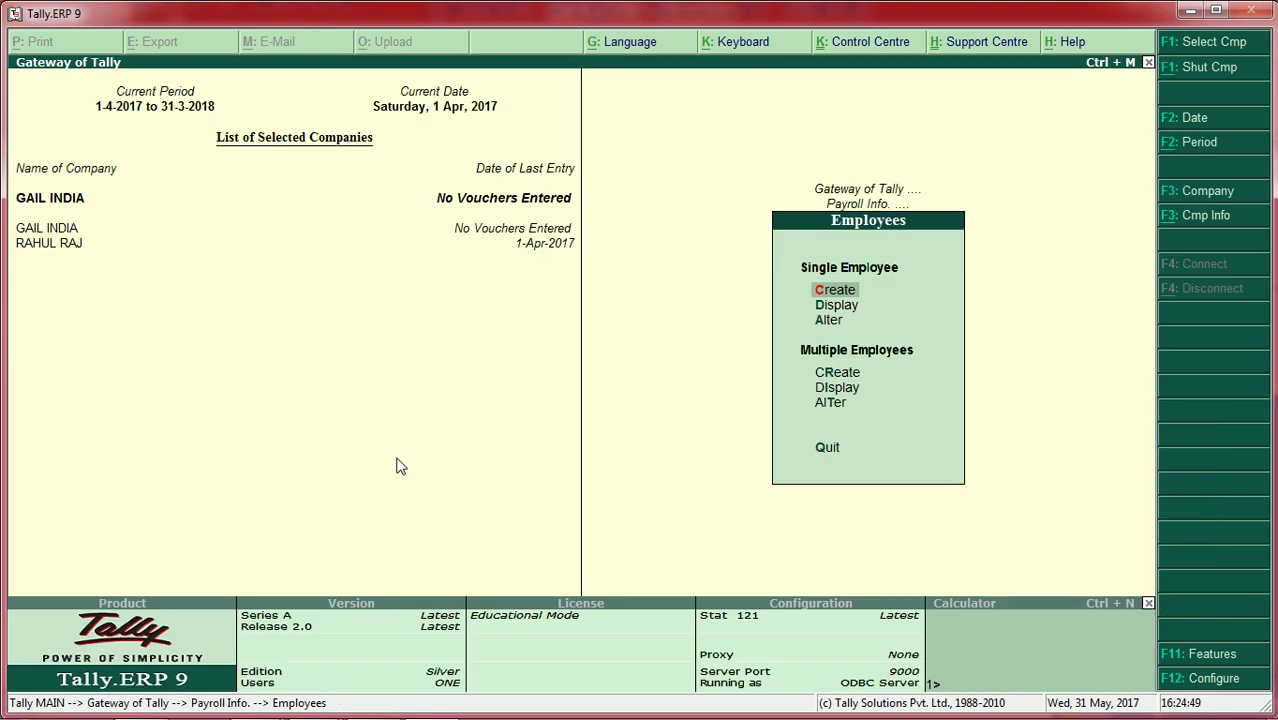
key(Escape)
key(Down)
key(Down)
key(Down)
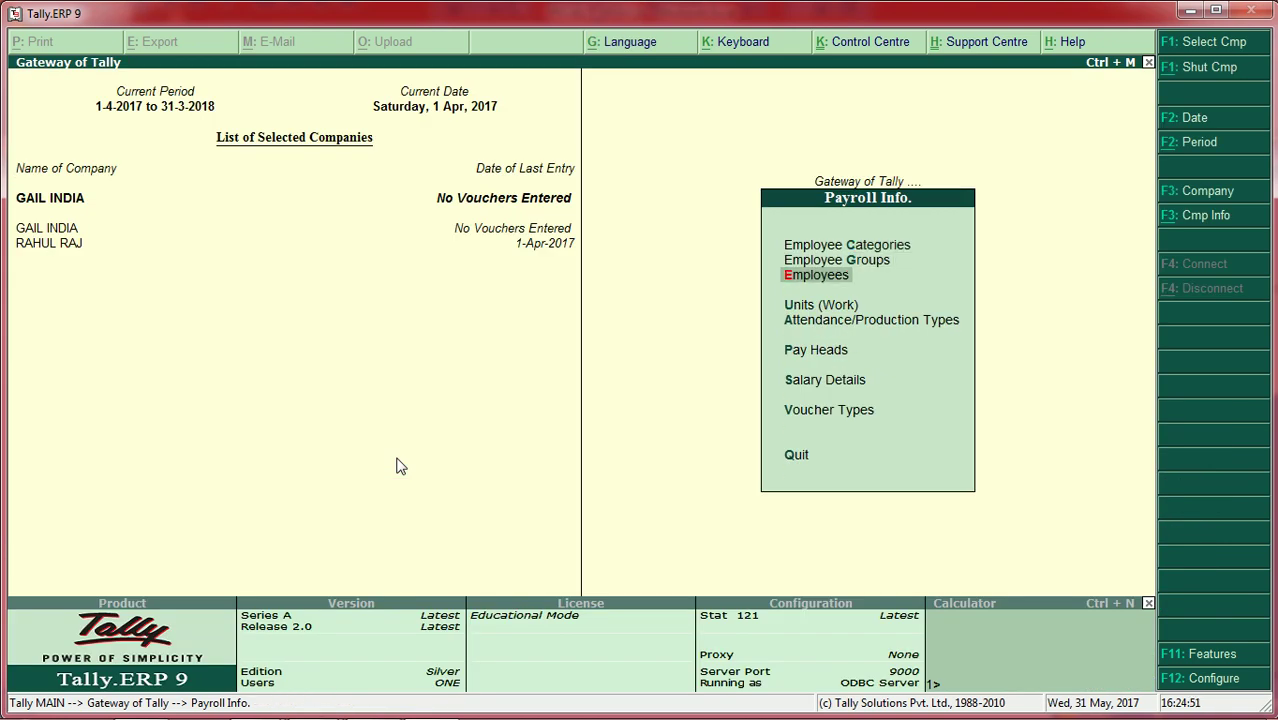
key(Return)
key(Return)
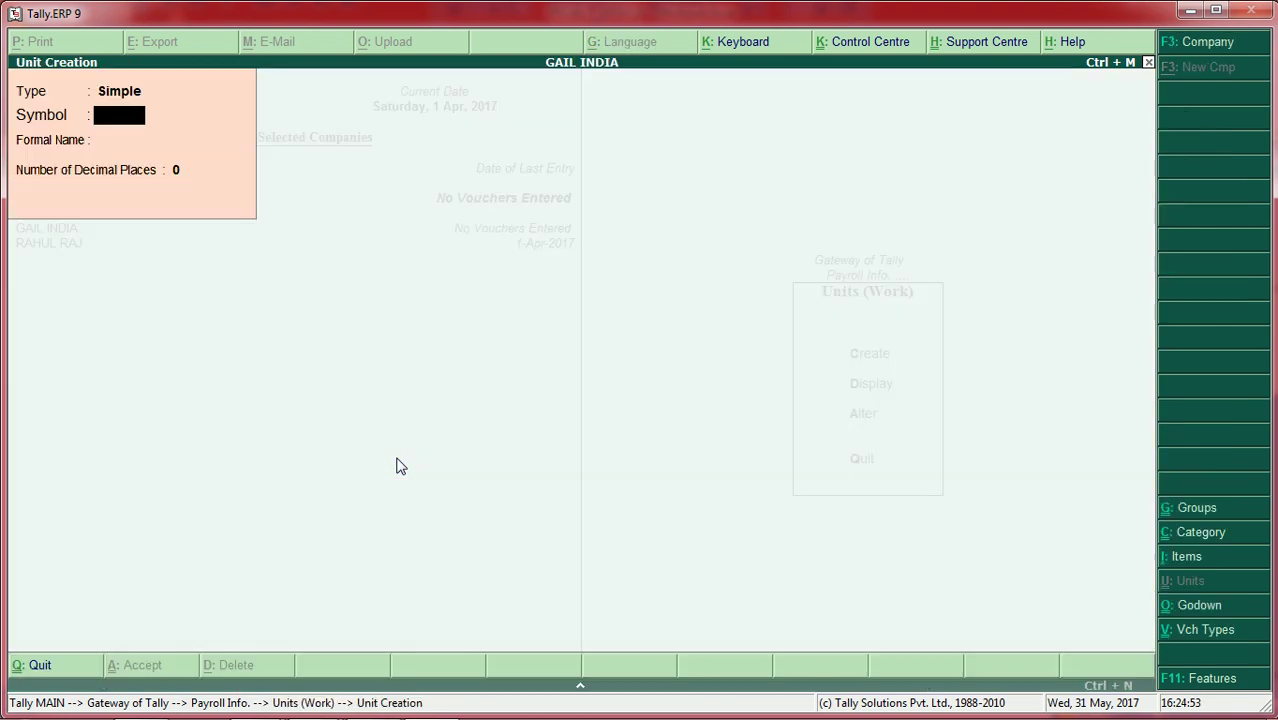
text(HR)
key(Return)
key(Return)
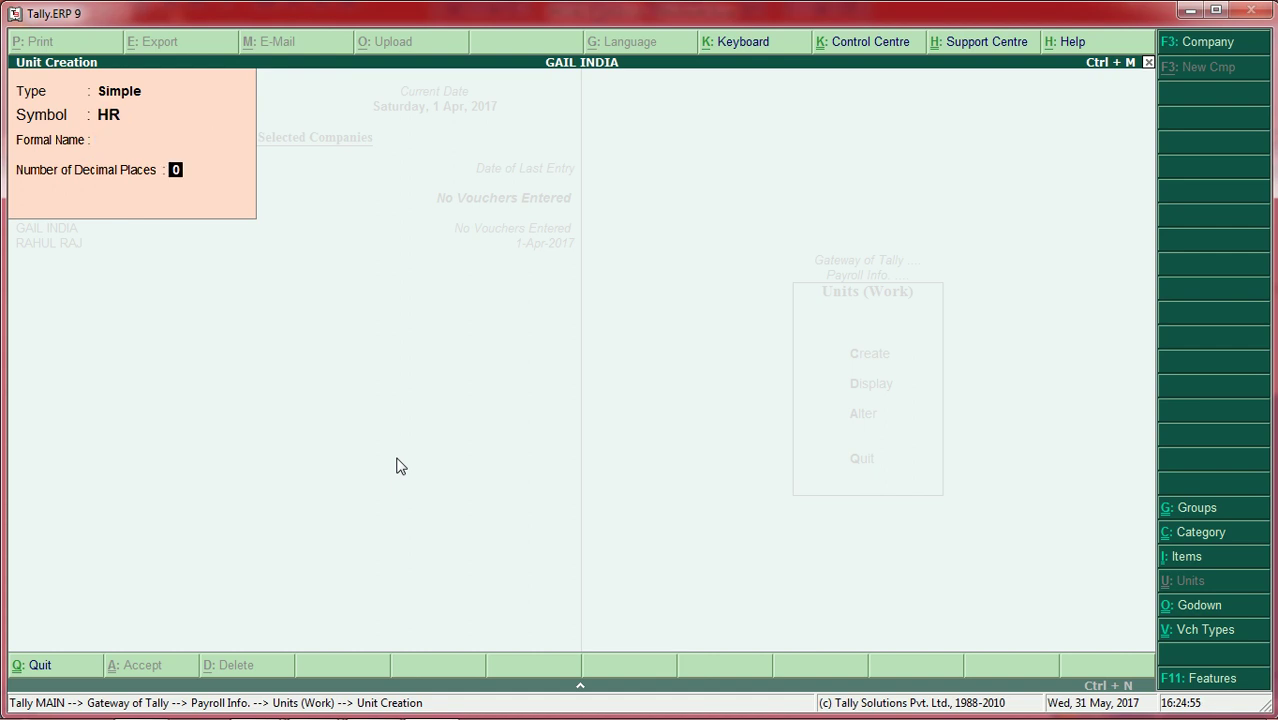
key(BackSpace)
key(BackSpace)
text(MIN)
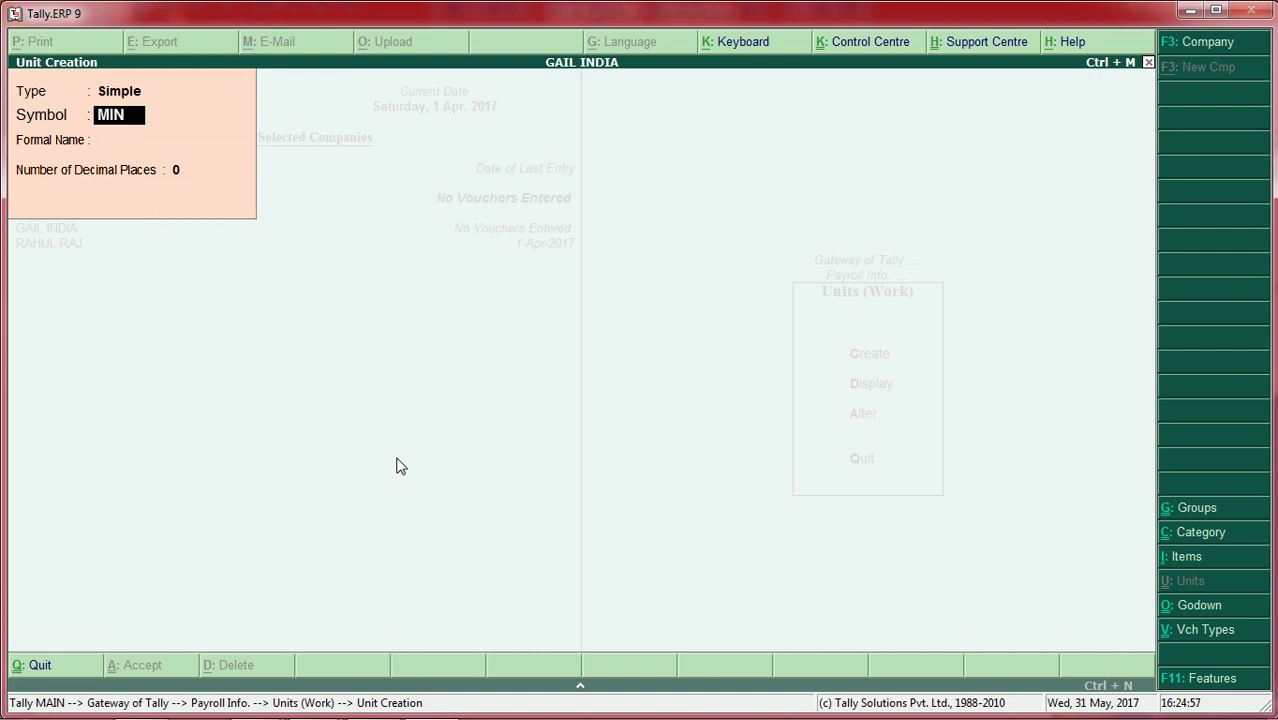
key(Return)
key(Return)
key(Return)
key(Return)
Step: Create the compound work unit HR of 60 MIN and save it
key(BackSpace)
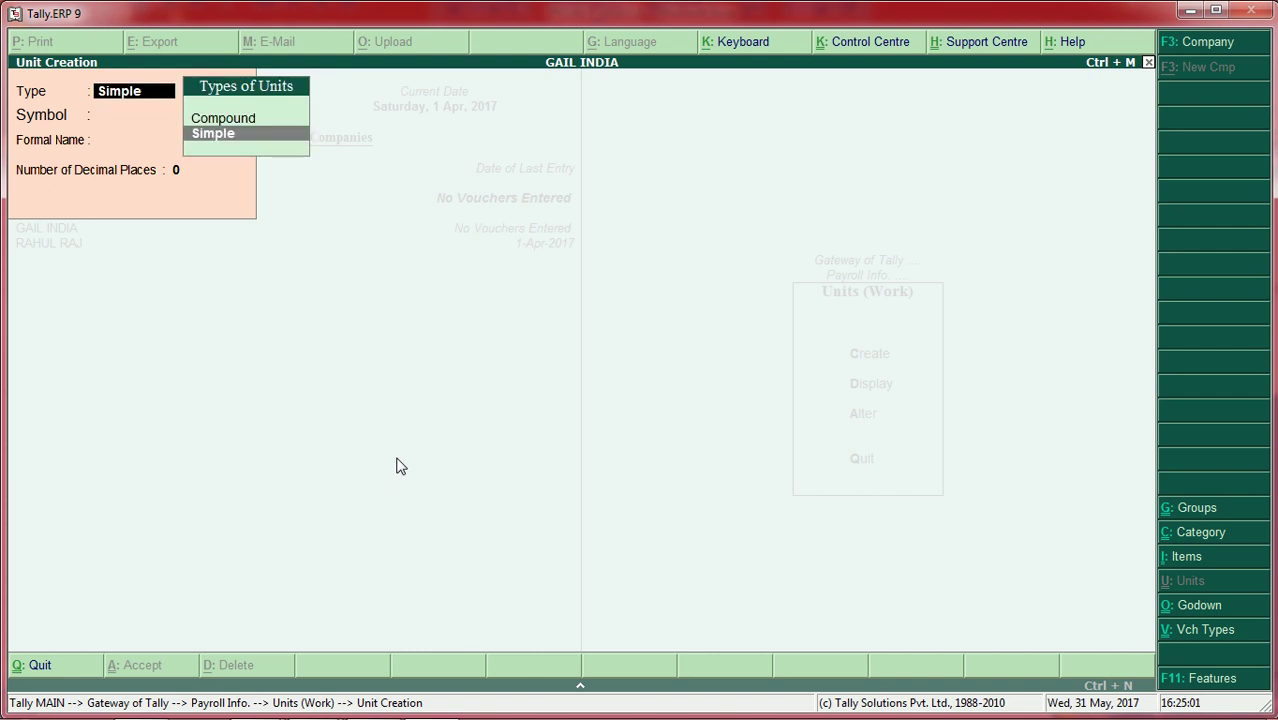
key(Up)
key(Return)
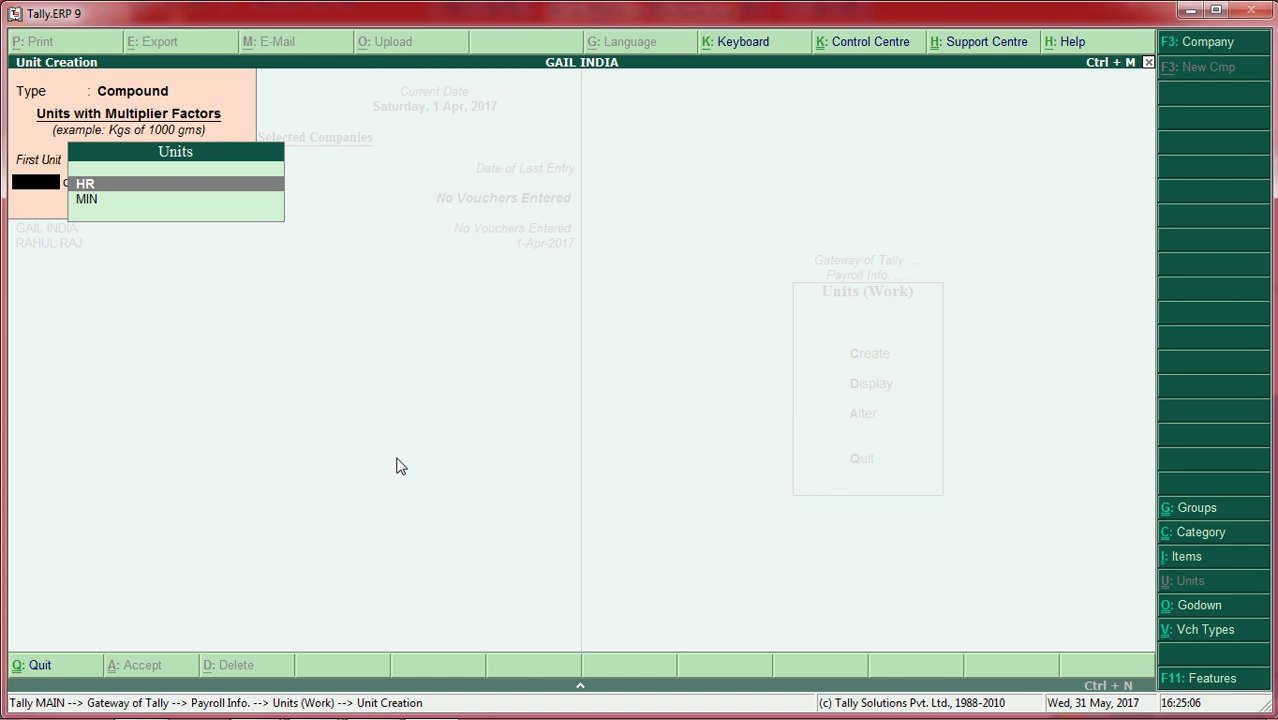
key(Return)
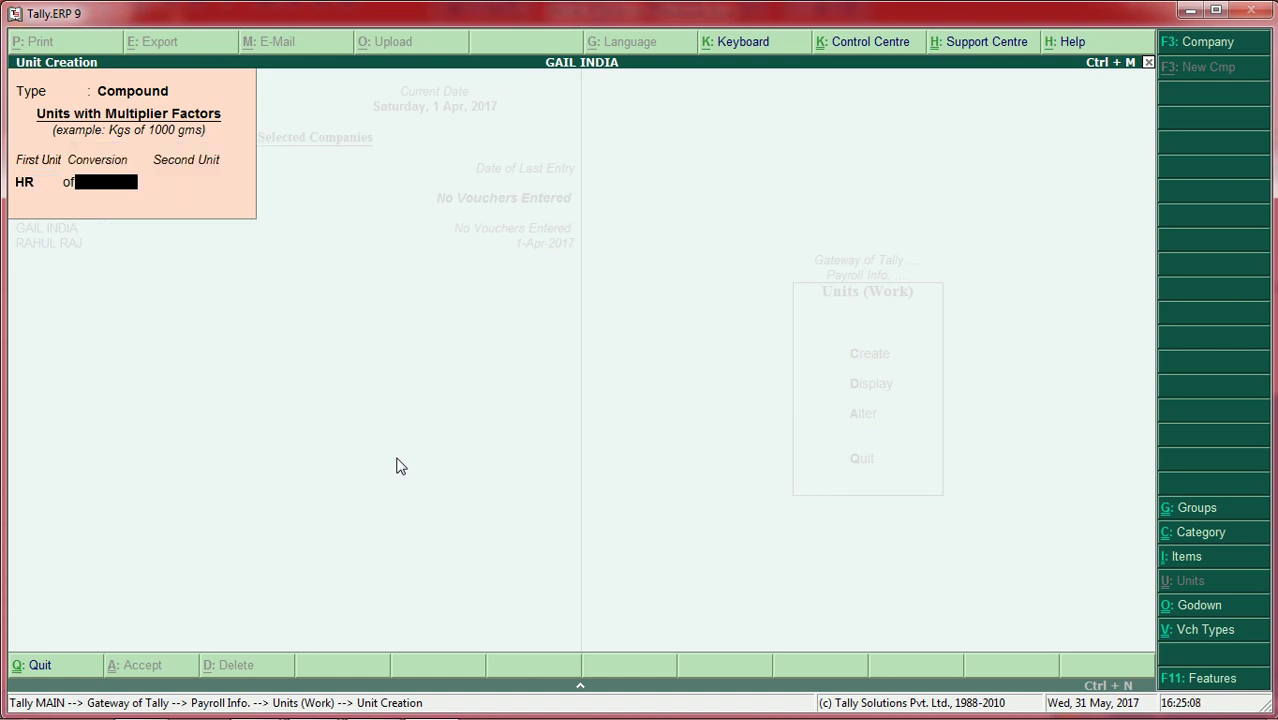
text(60)
key(Return)
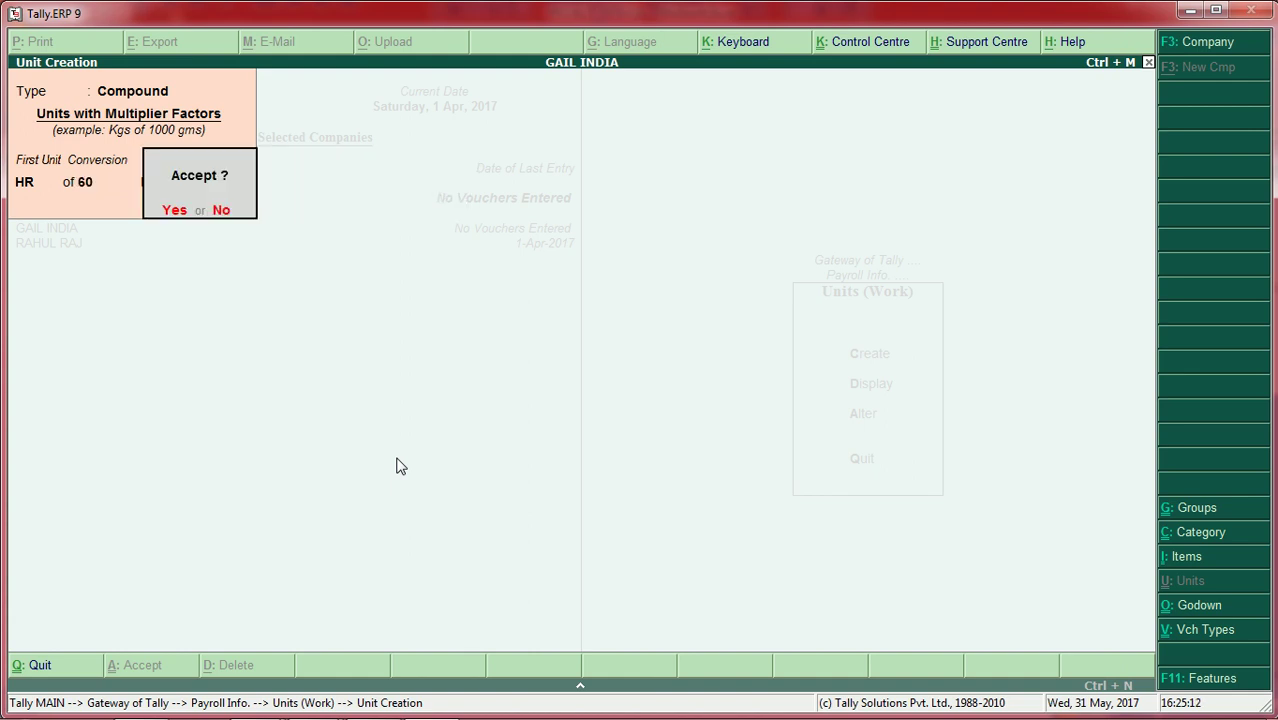
key(n)
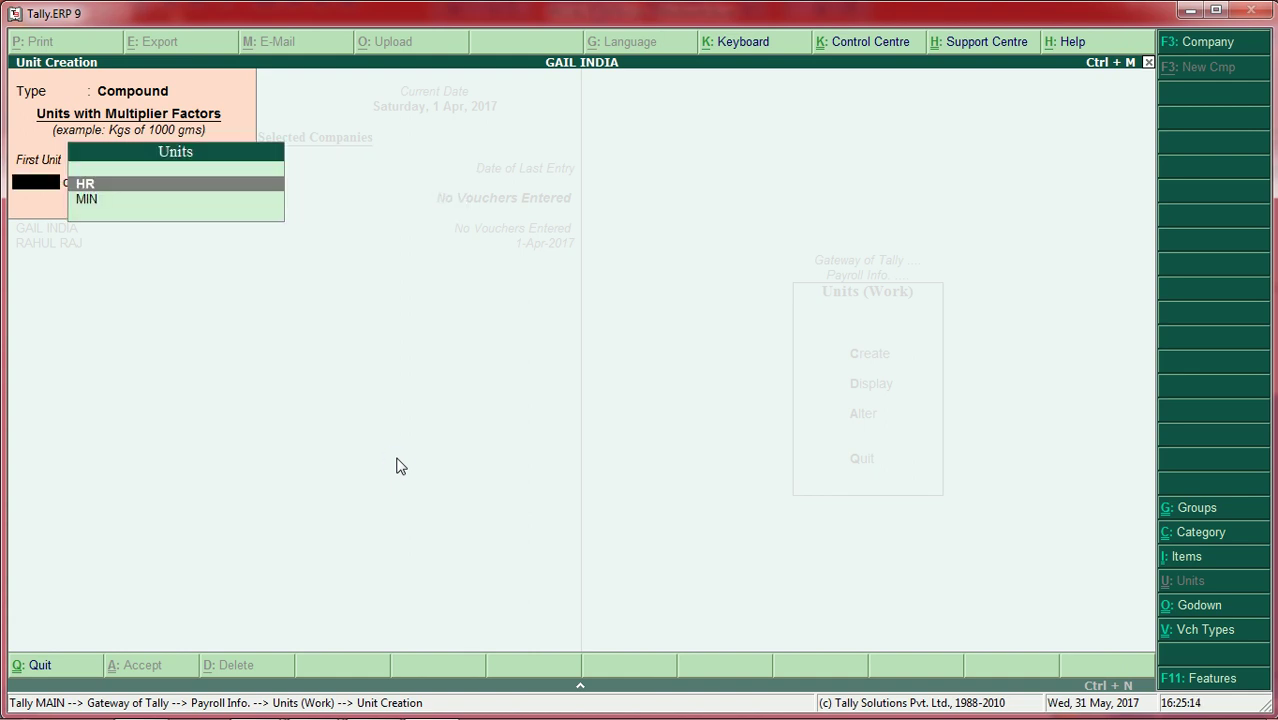
key(Escape)
Step: Create attendance type SEEK LEAVE as Attendance / Leave with Pay
key(y)
key(Escape)
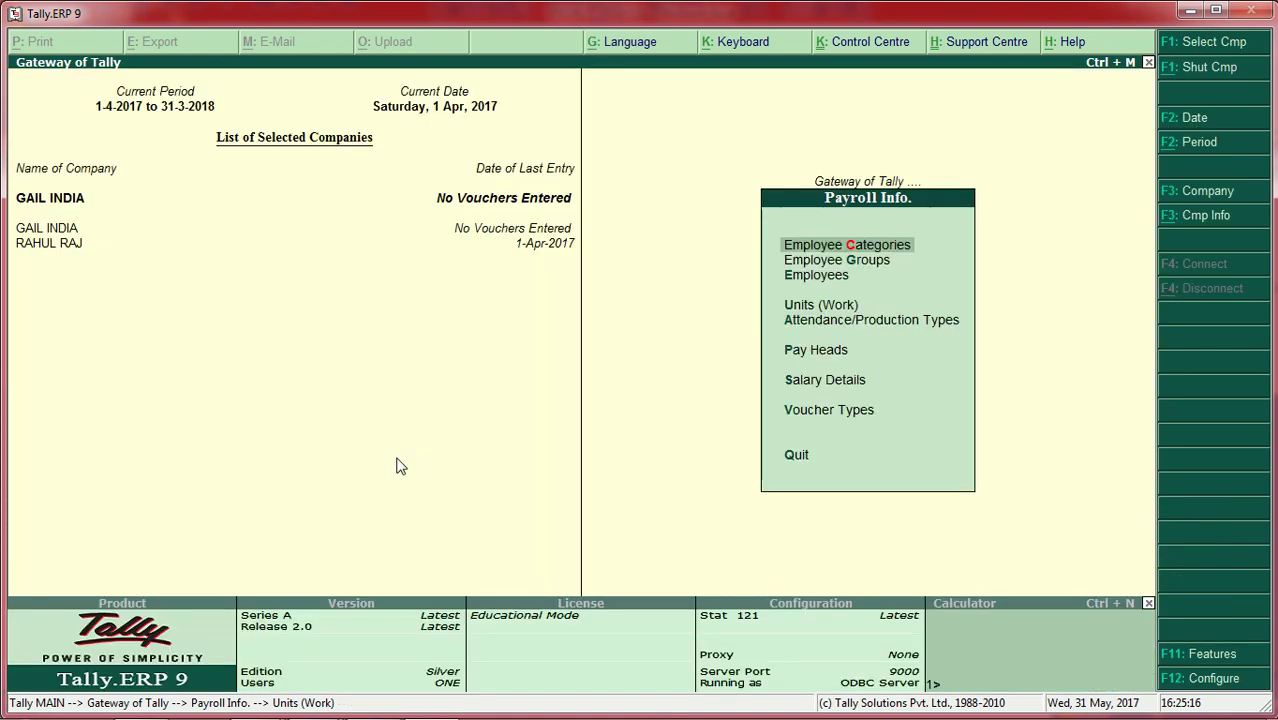
key(Down)
key(Down)
key(Down)
key(Down)
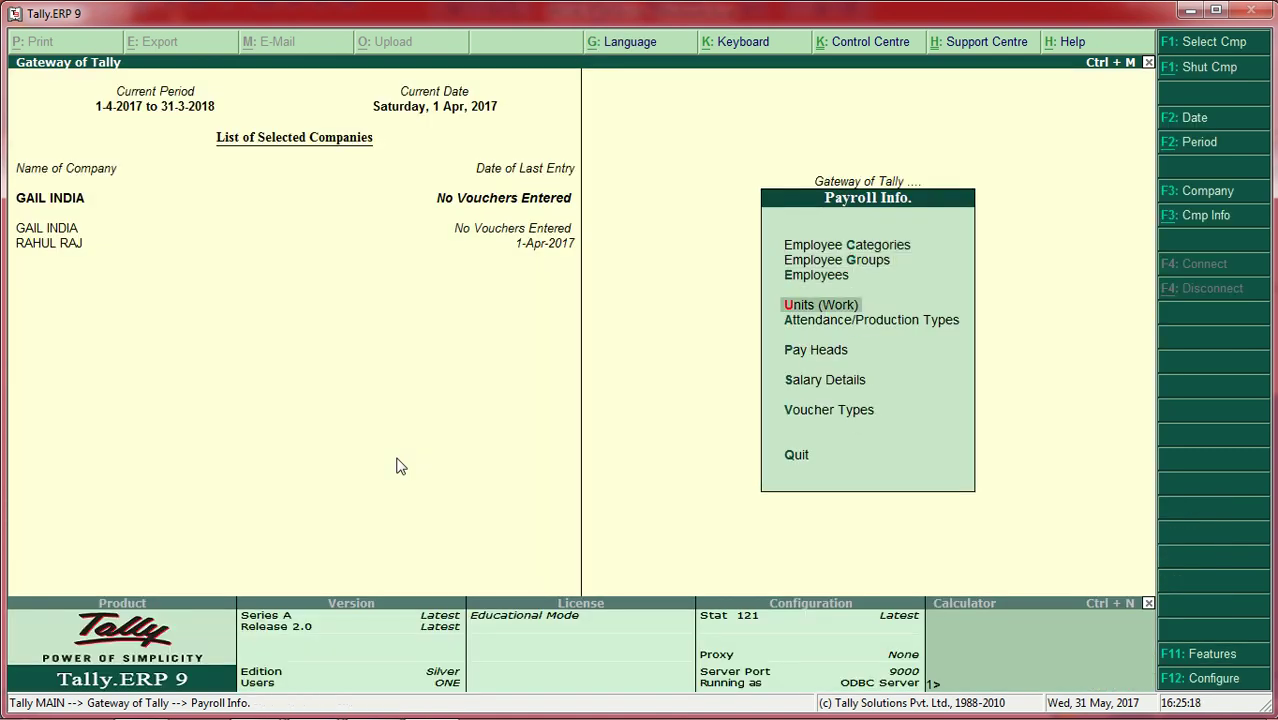
key(Return)
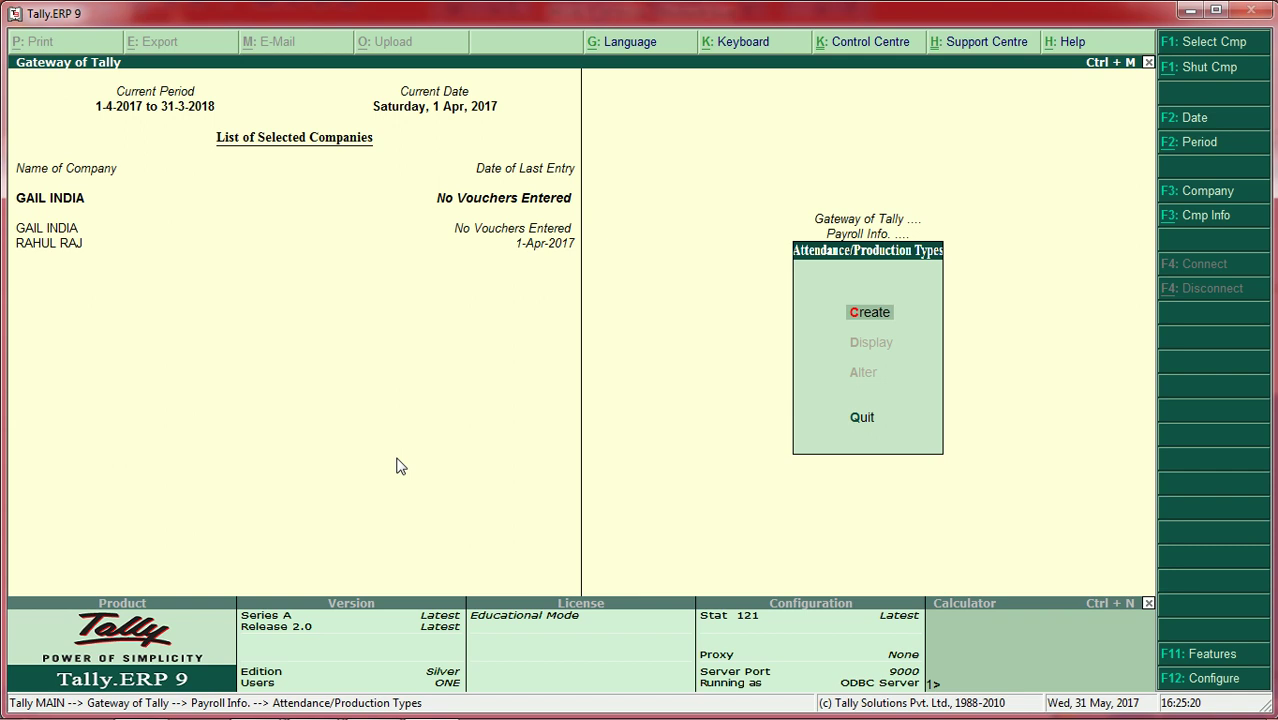
key(Return)
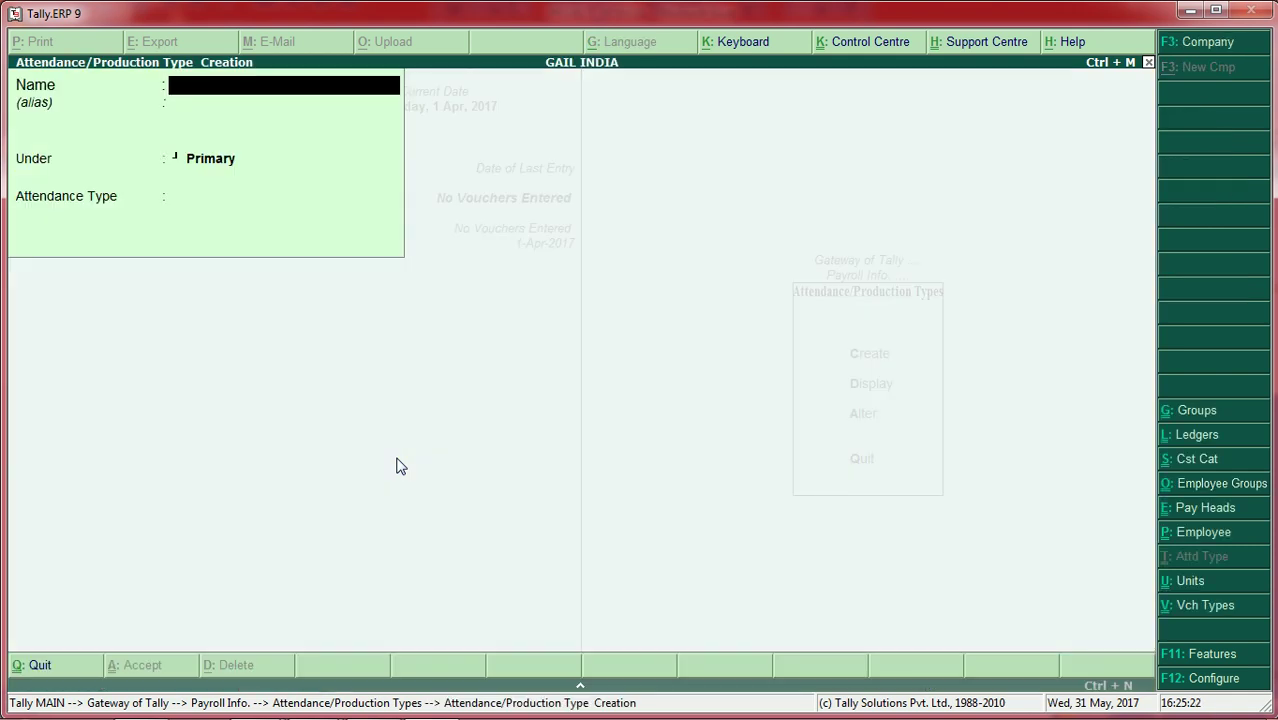
text(SEEK LEAVE)
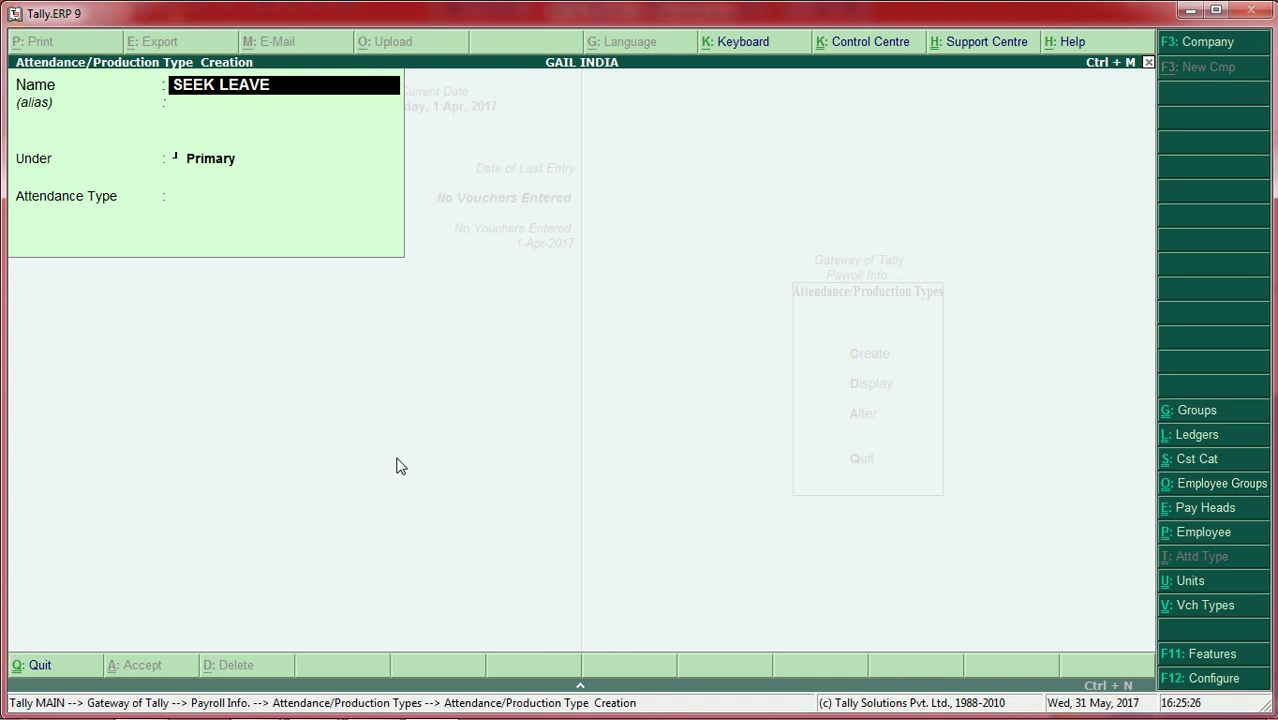
key(Return)
key(Return)
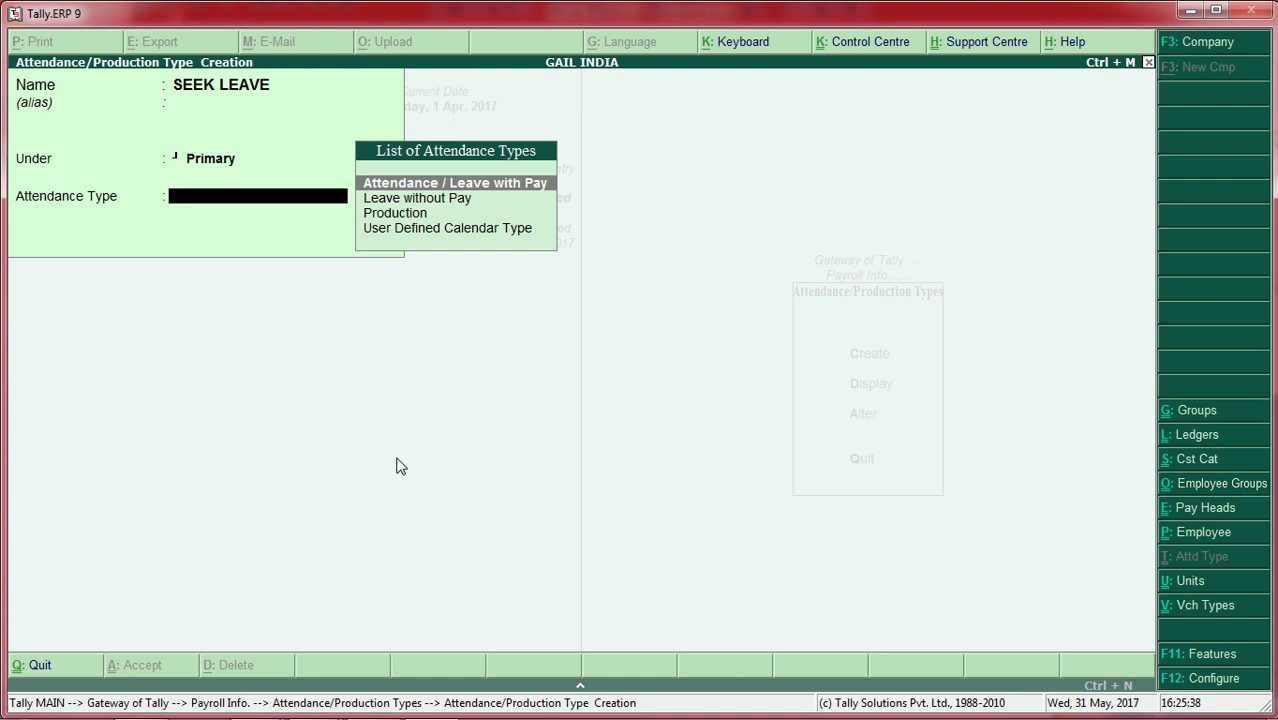
key(Return)
key(Return)
Step: Create attendance type ABSENT as Leave without Pay and save it
key(Return)
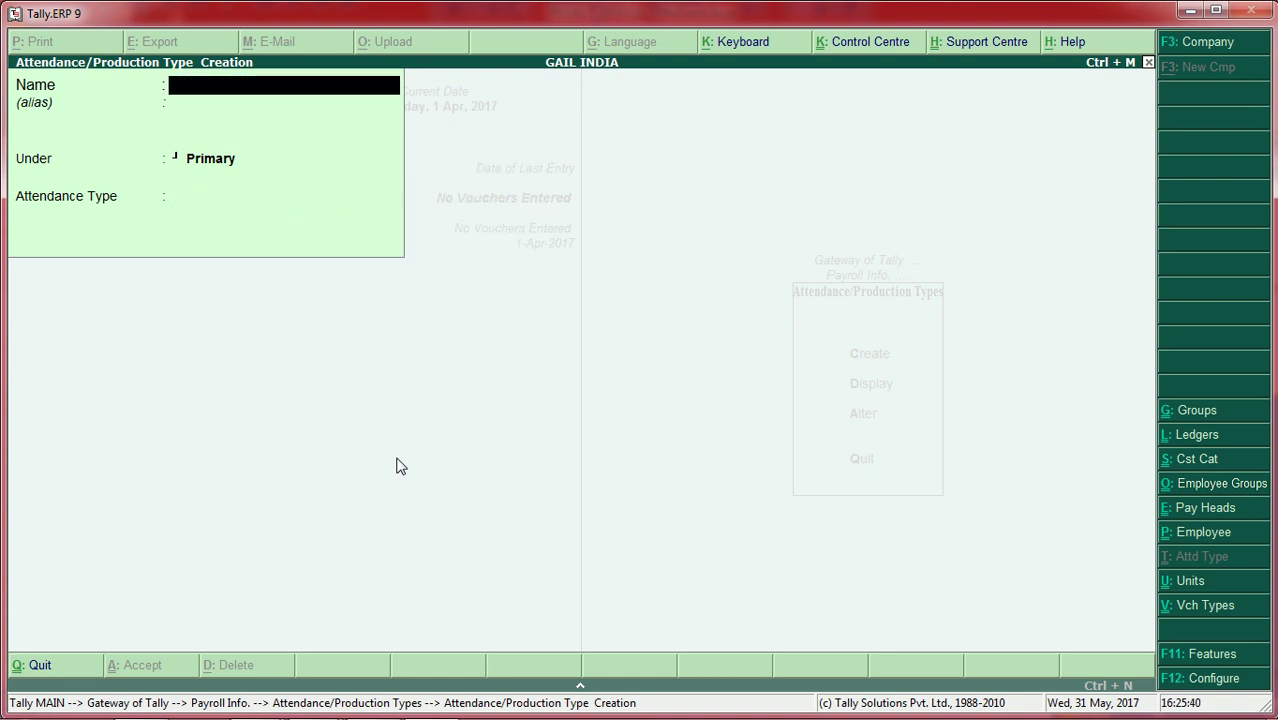
text(ABSENT)
key(Return)
key(Return)
key(Return)
key(Down)
key(Down)
key(Up)
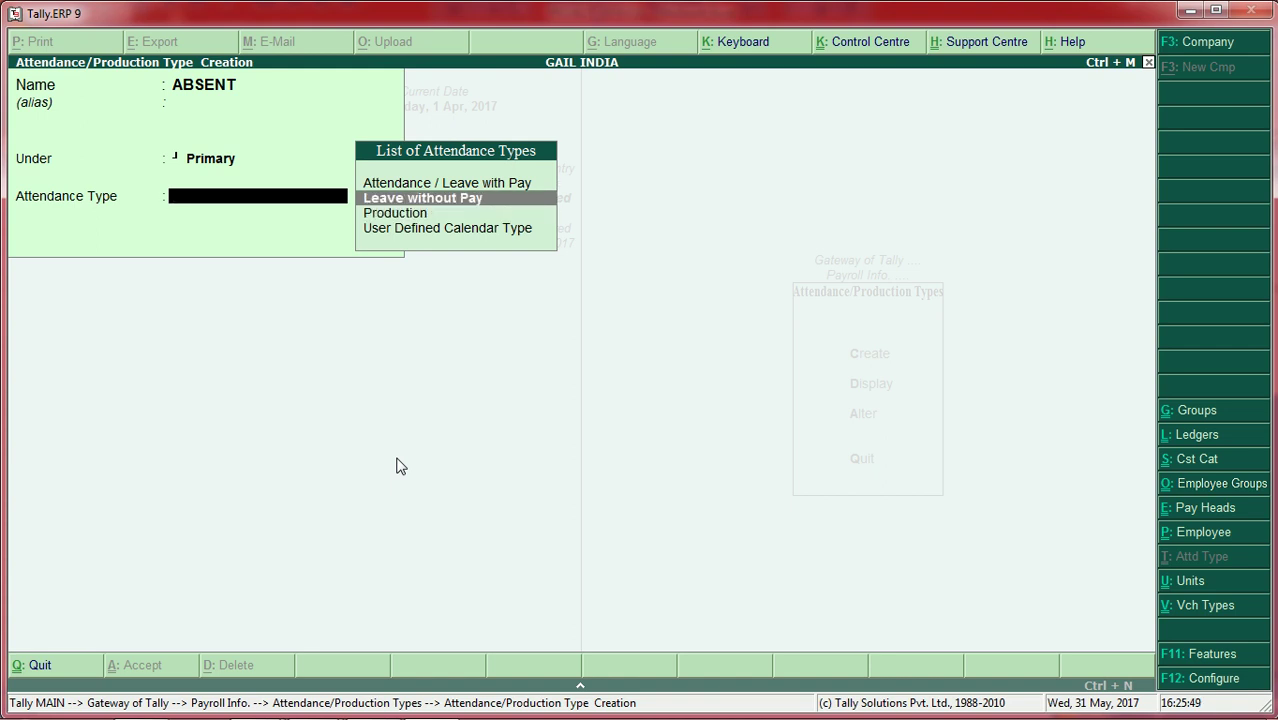
key(Return)
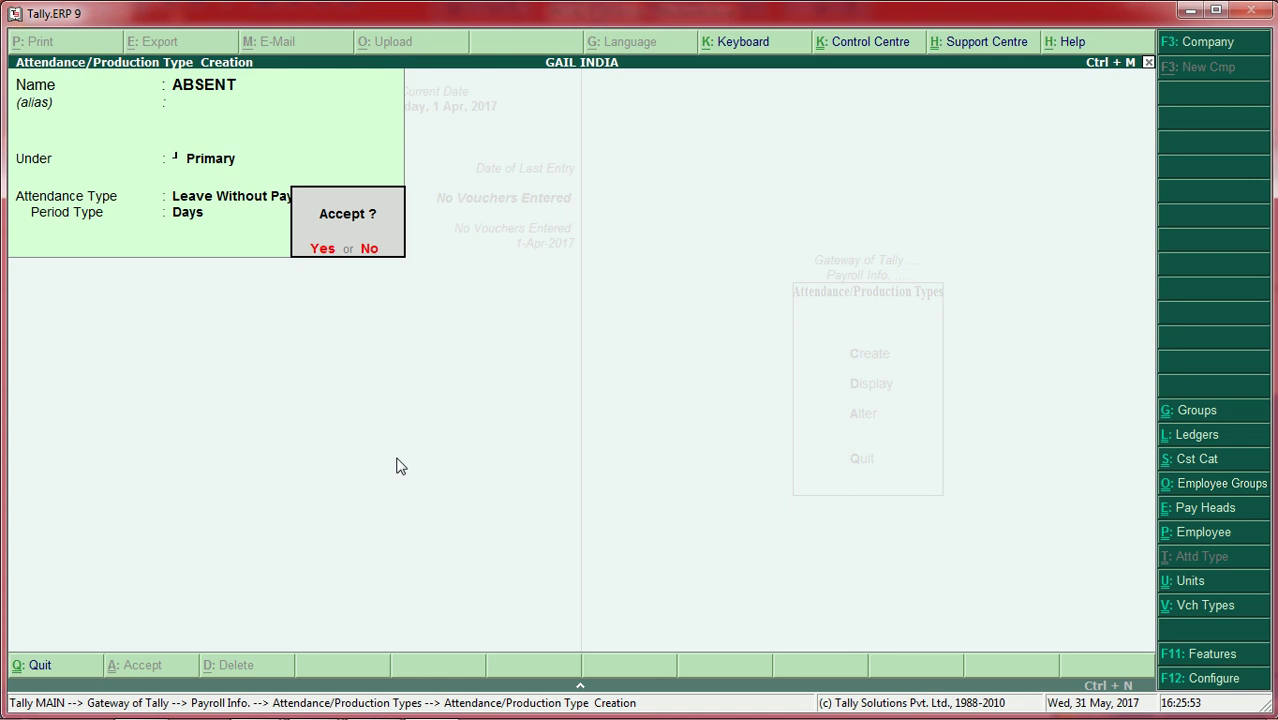
key(Return)
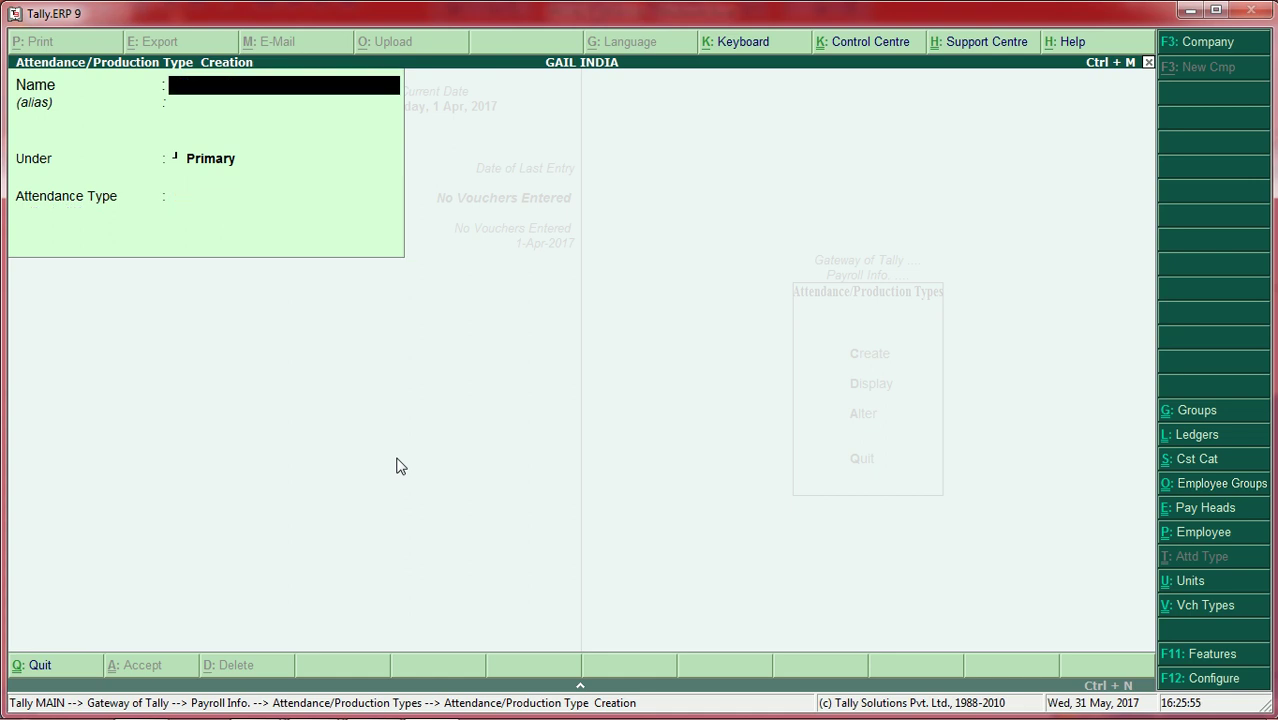
Step: Create OVER TIME as a Production type measured in HR of 60 MIN
text(OVER TIME)
key(Return)
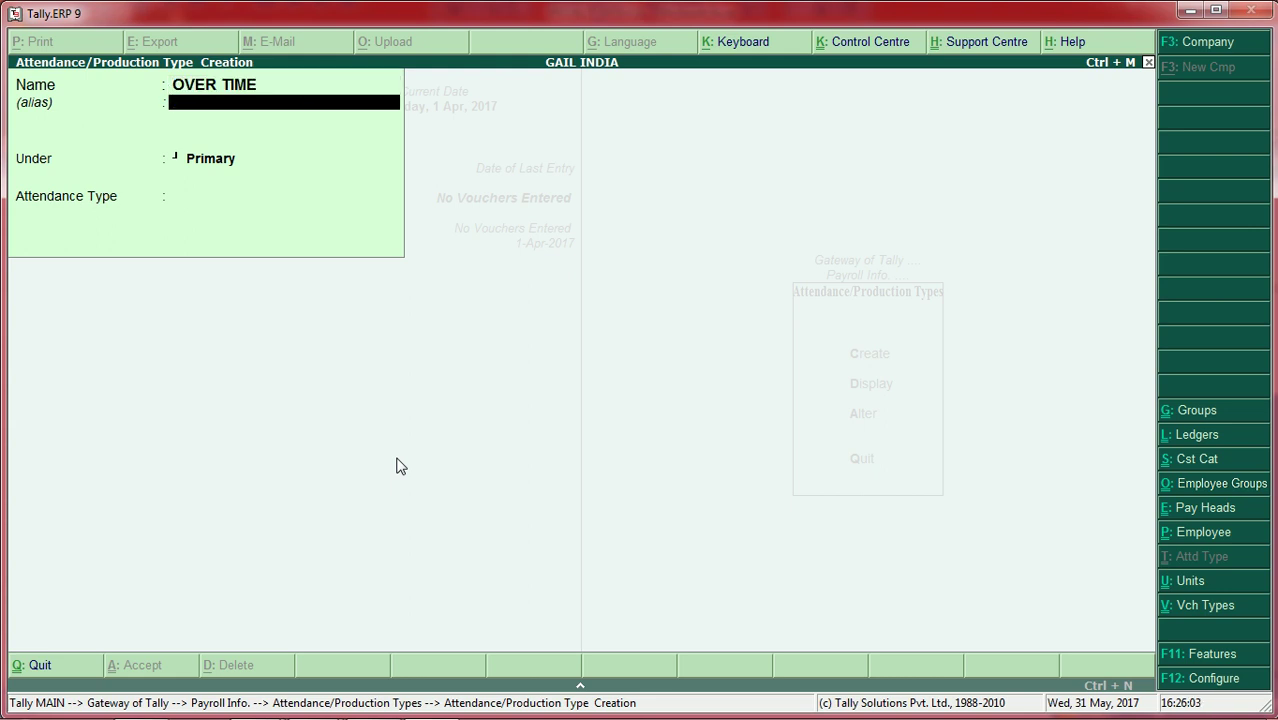
key(Return)
key(Return)
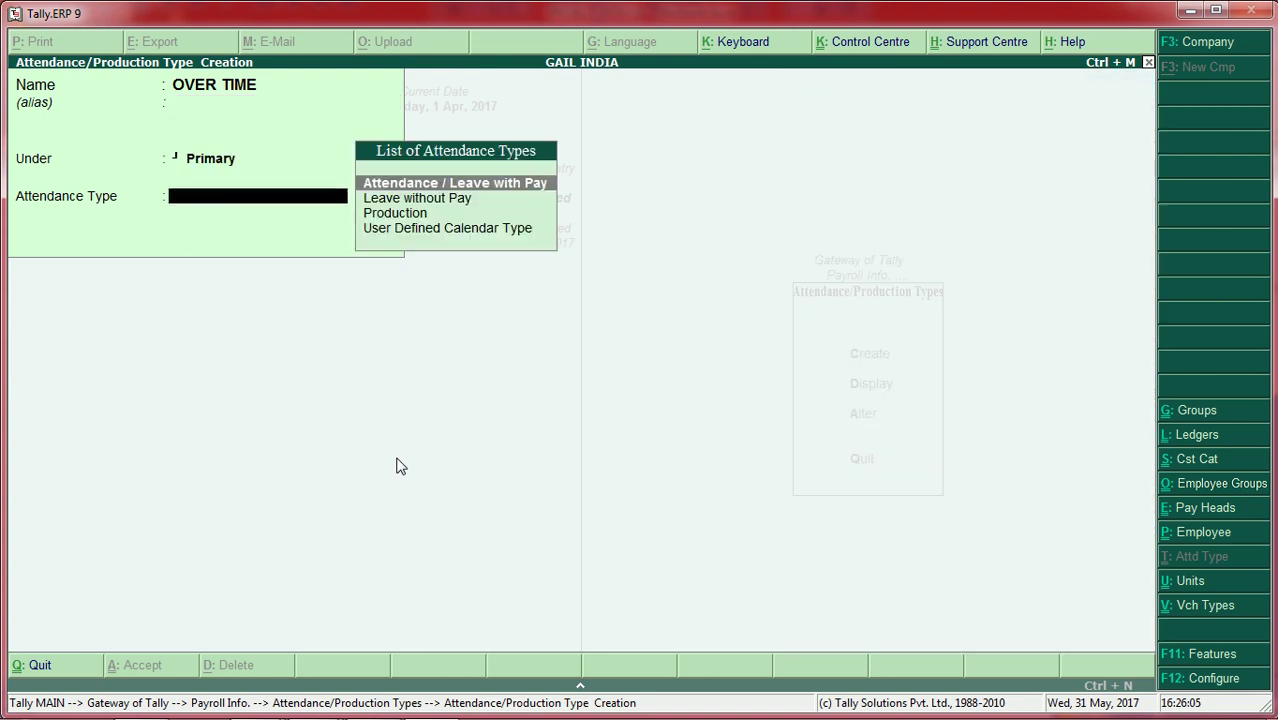
key(Down)
key(Down)
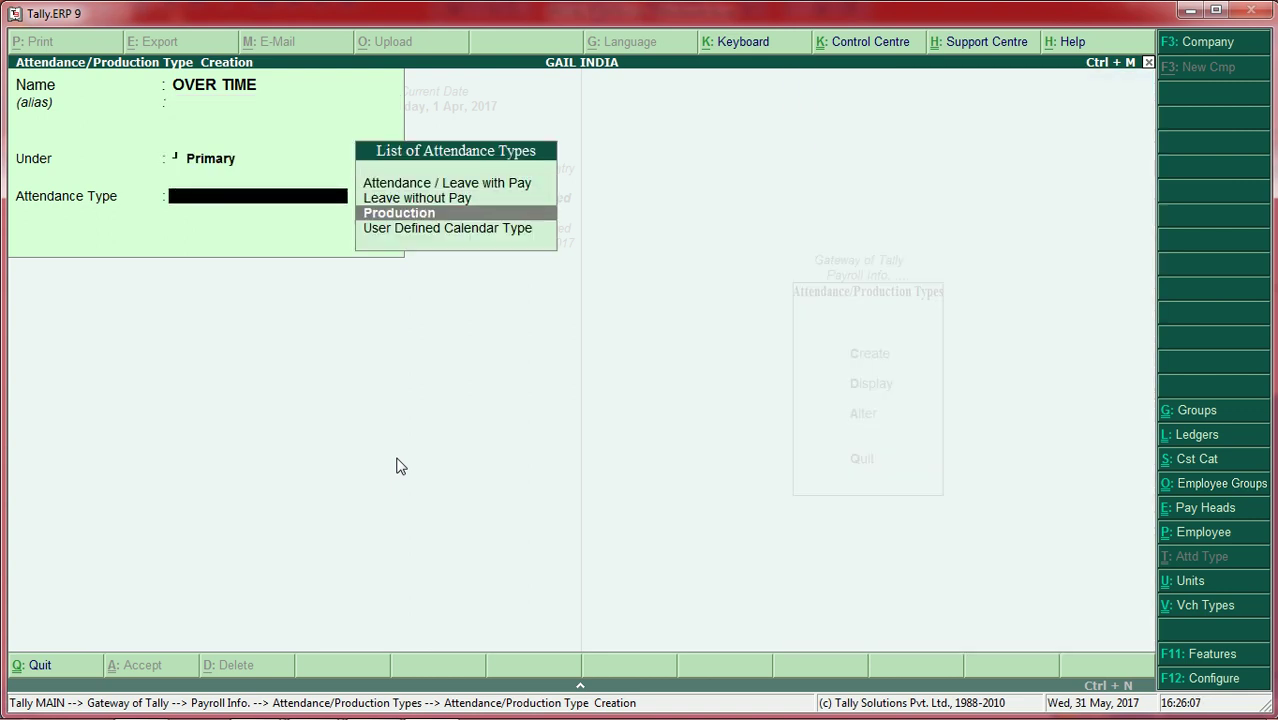
key(Down)
key(Up)
key(Return)
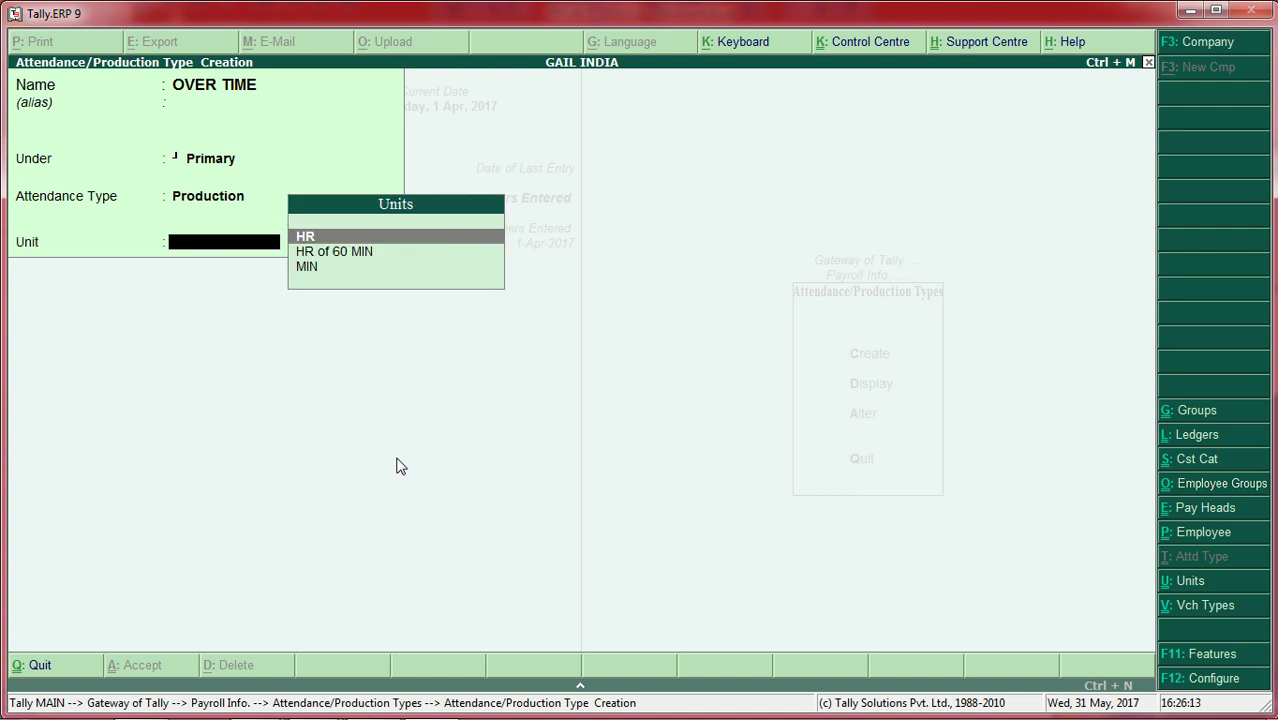
key(Down)
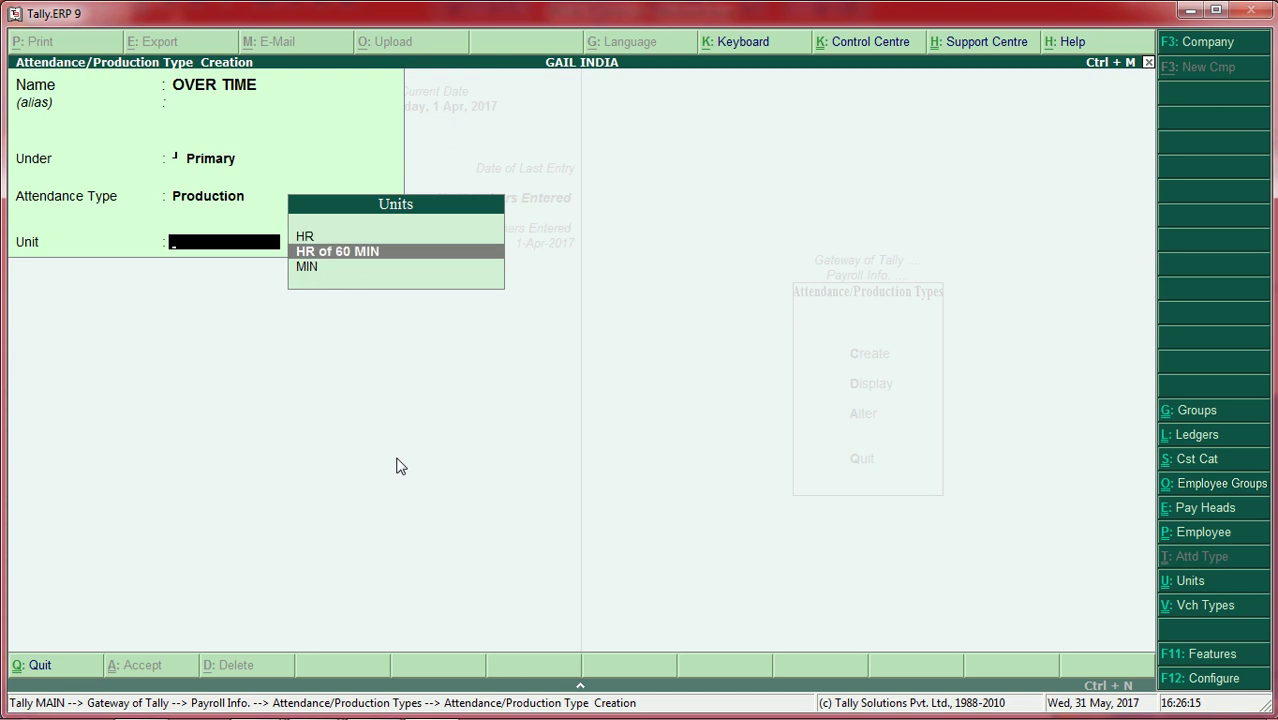
key(Return)
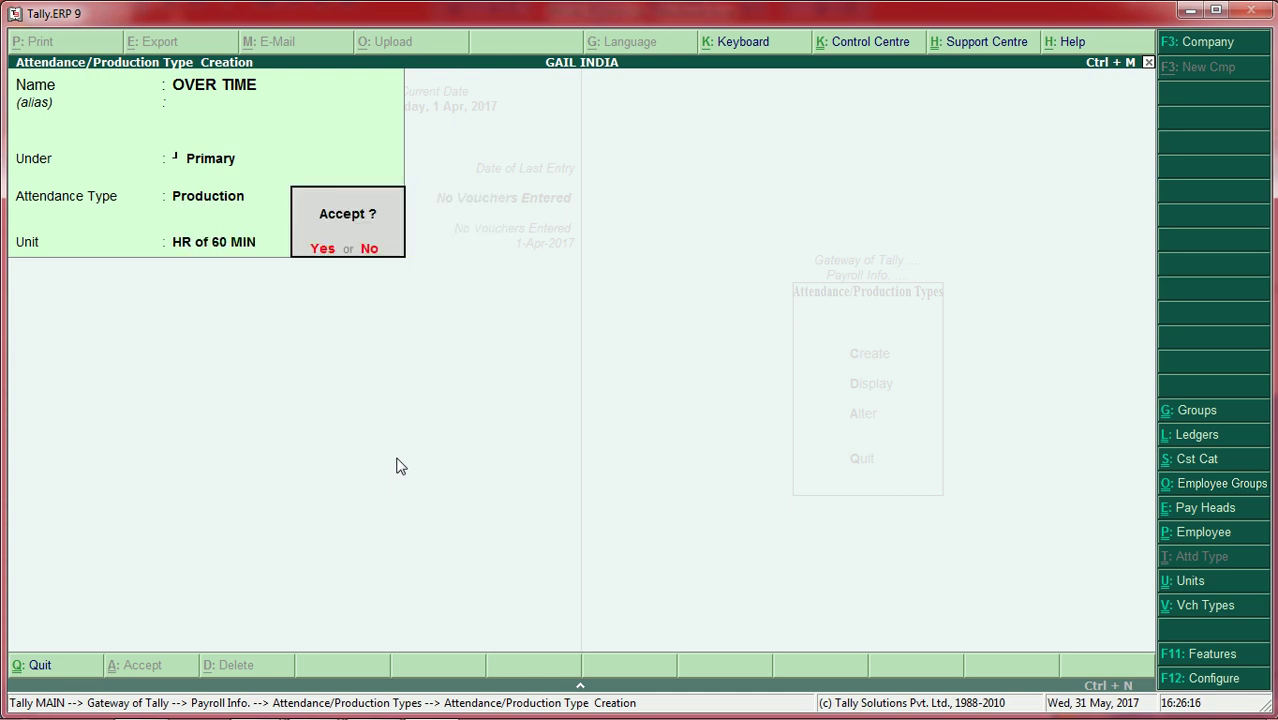
key(Return)
Step: Start a new pay head named BASIC SALARY
key(Escape)
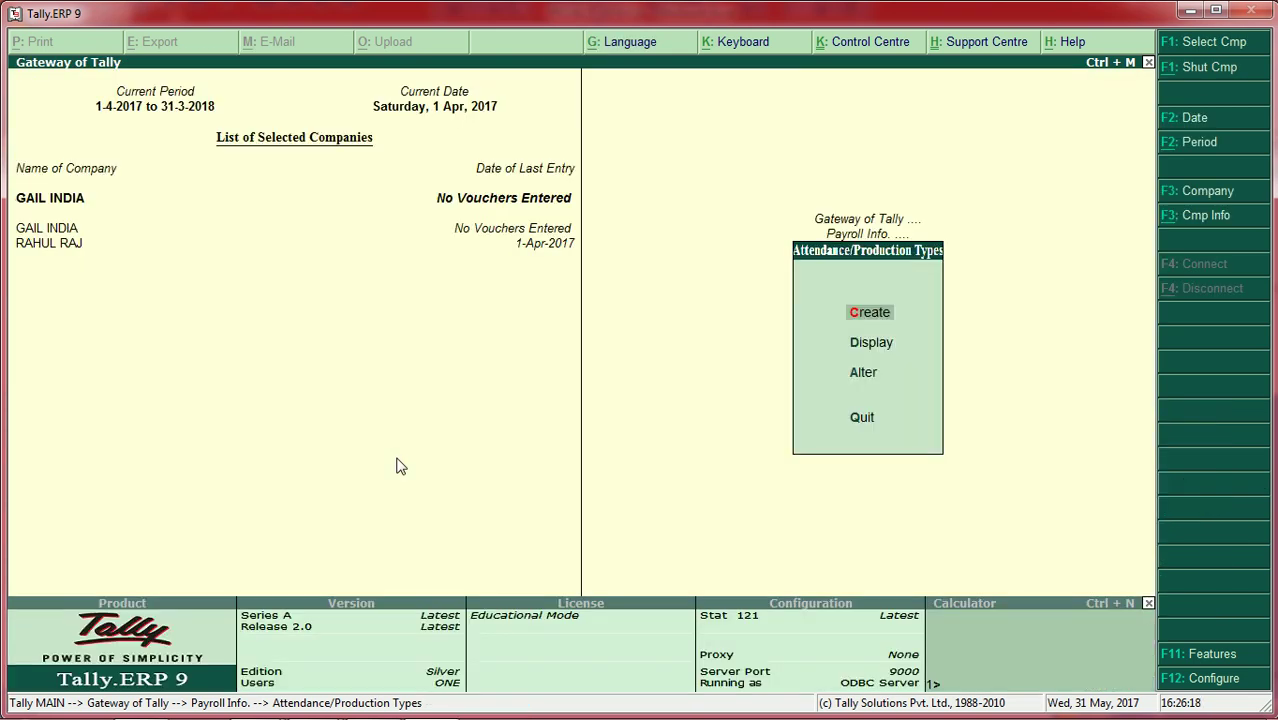
key(Escape)
key(Down)
key(Down)
key(Down)
key(Down)
key(Down)
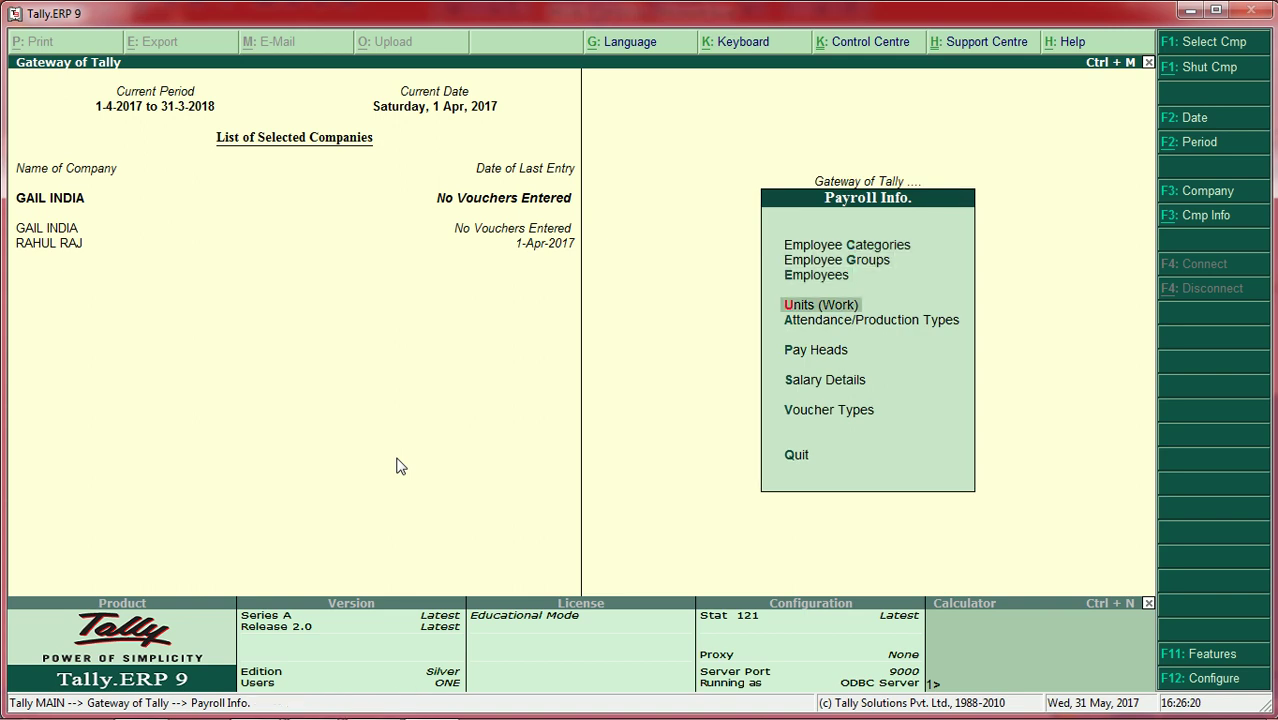
key(Return)
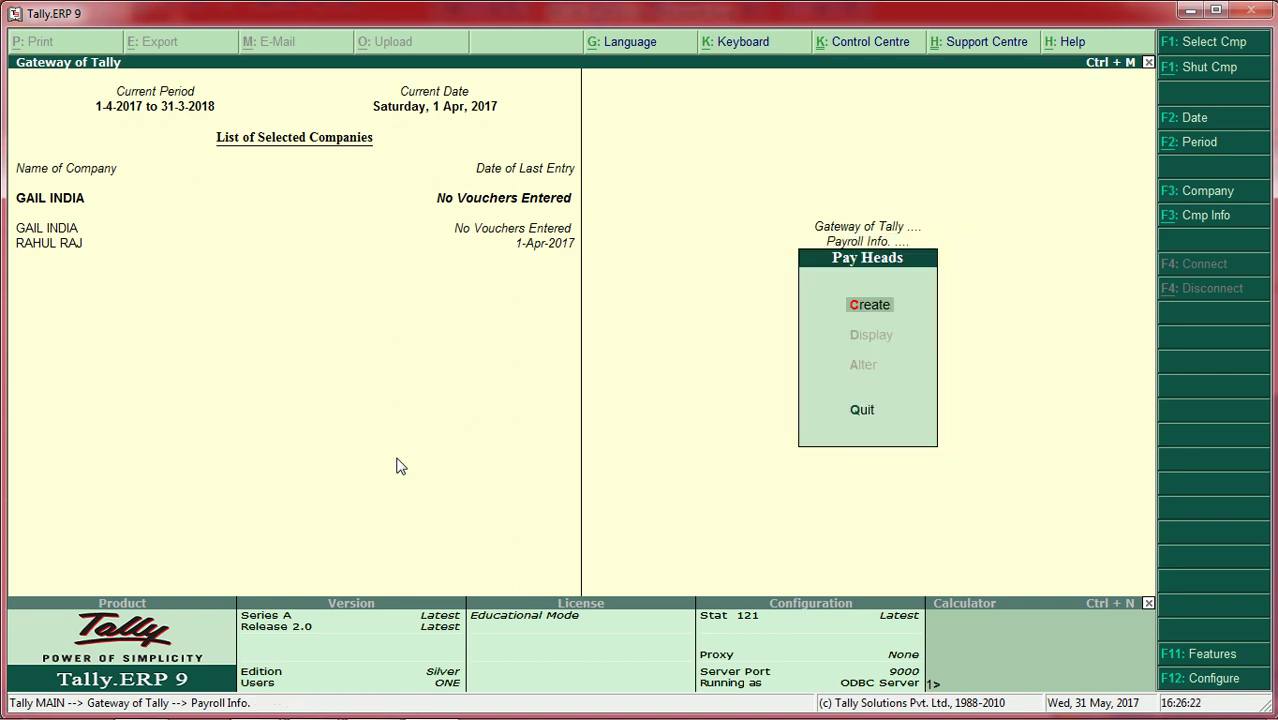
key(Return)
text(BASI)
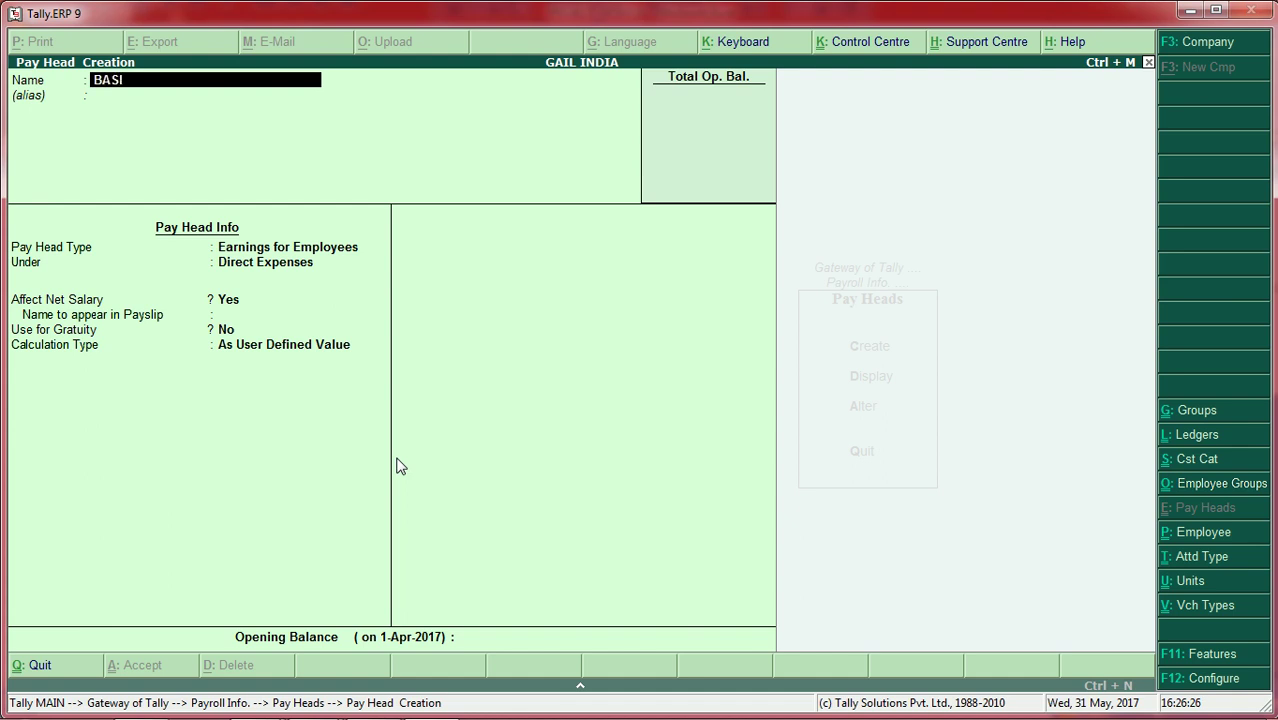
text(C SALARY)
key(Return)
key(Return)
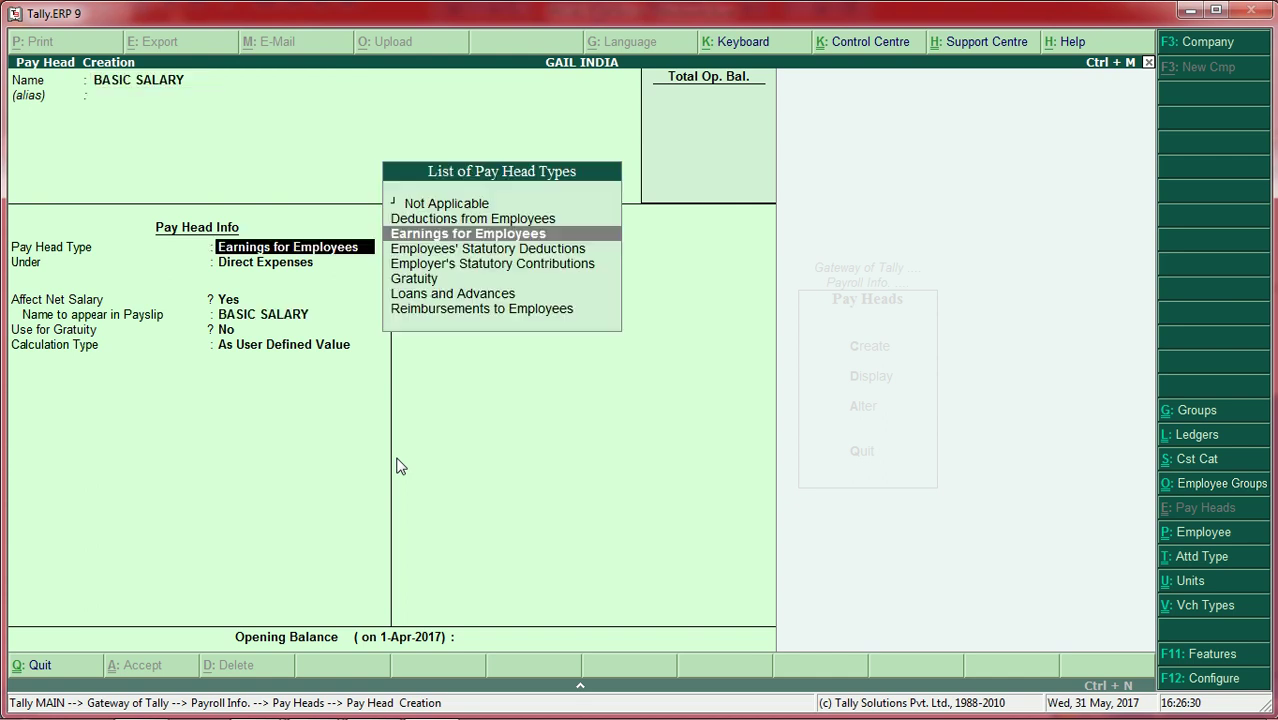
Step: Make it an employee earning under Direct Expenses, As User Defined Value, and save
key(Return)
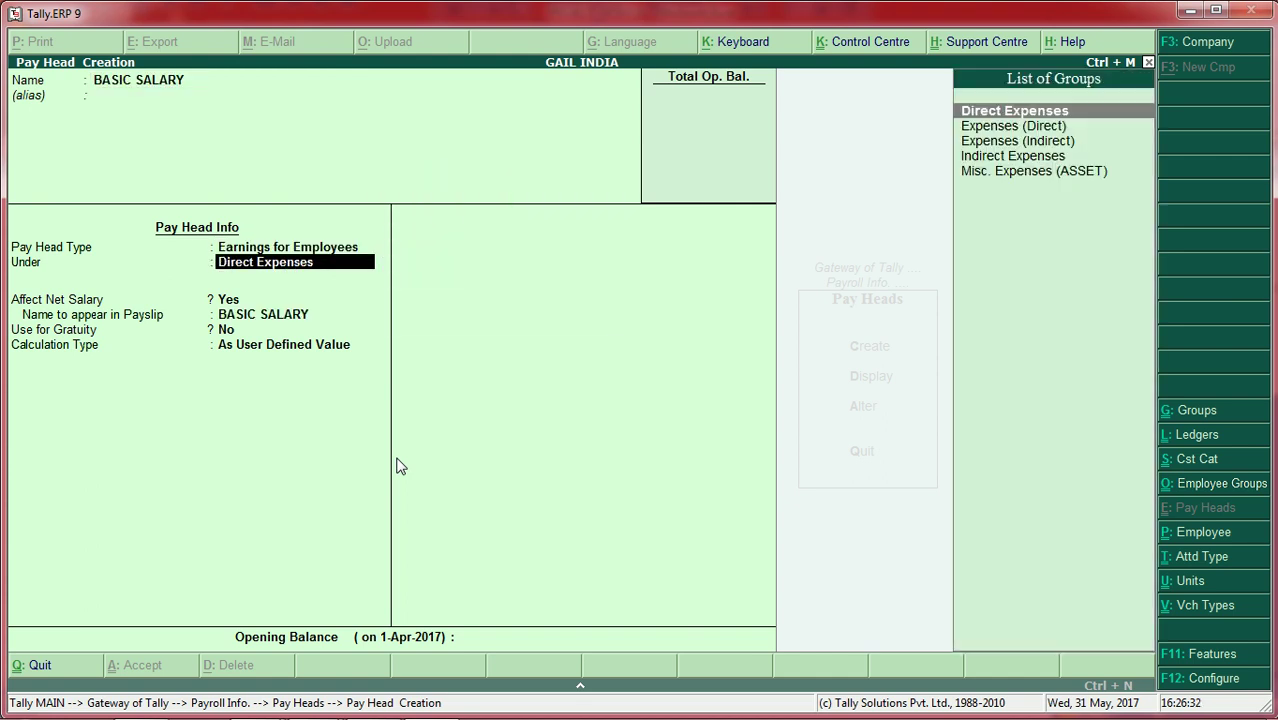
key(Return)
key(Return)
key(Return)
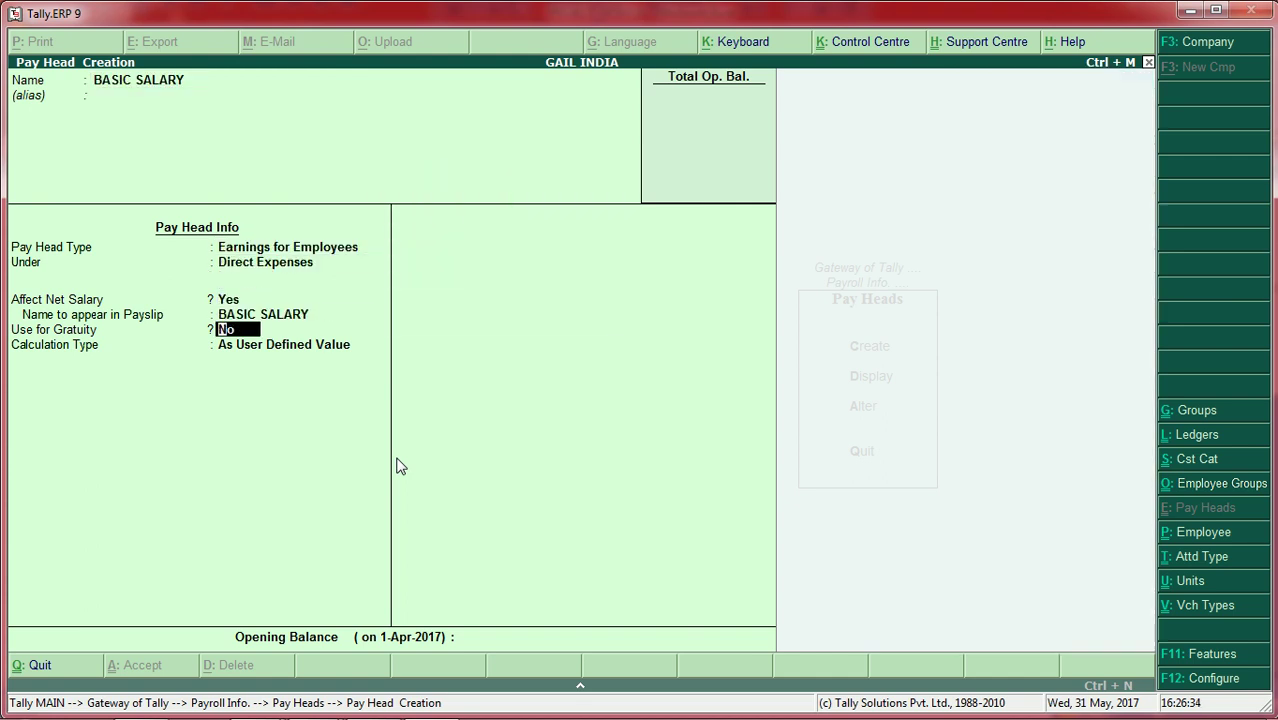
key(Return)
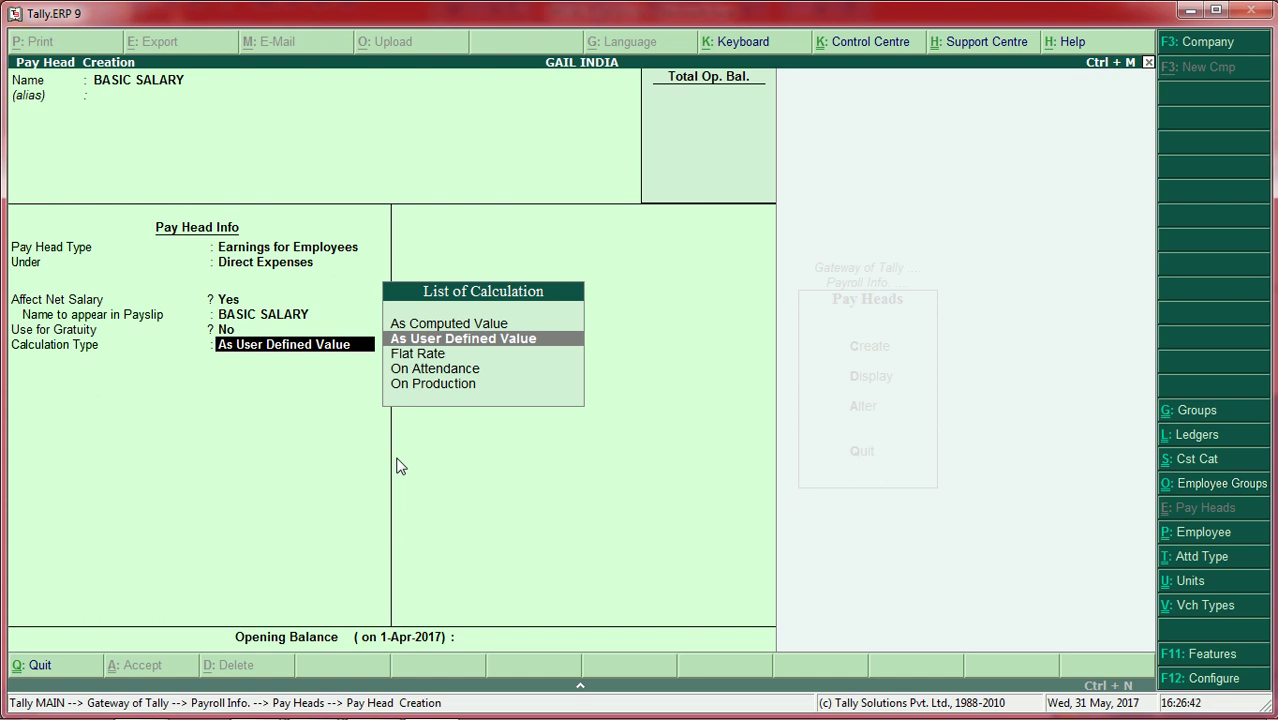
key(Return)
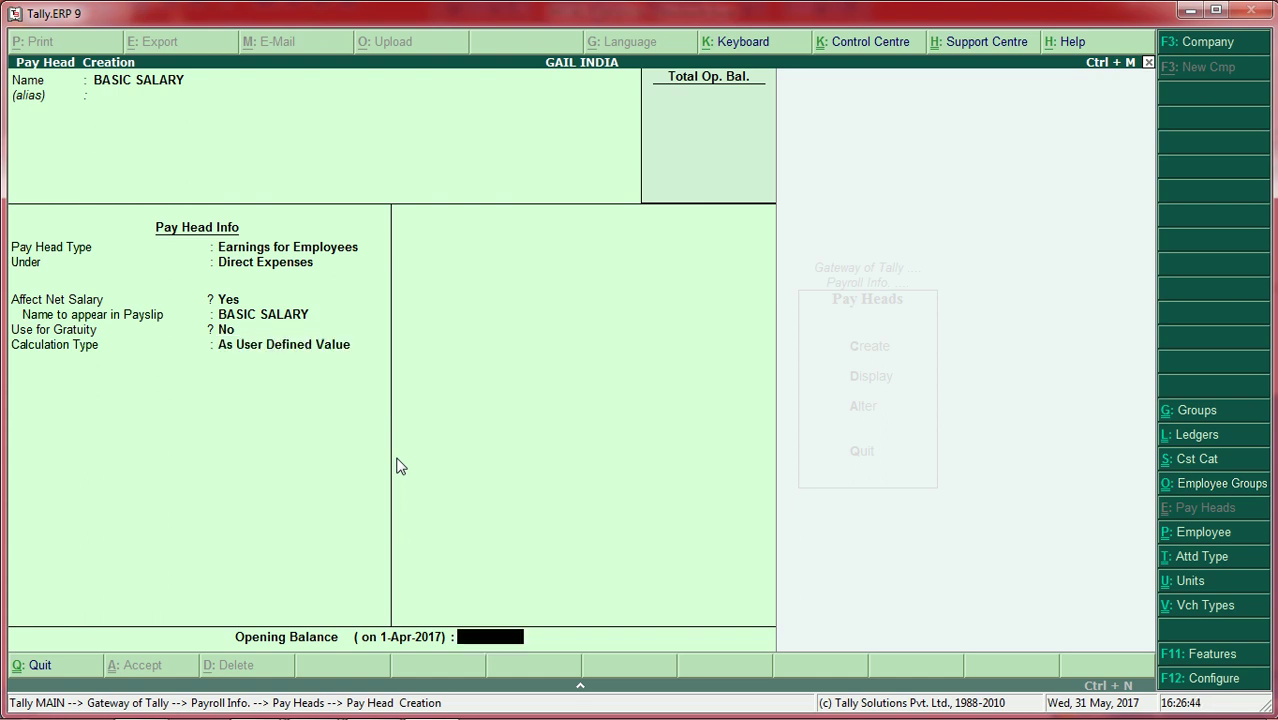
key(Return)
key(Return)
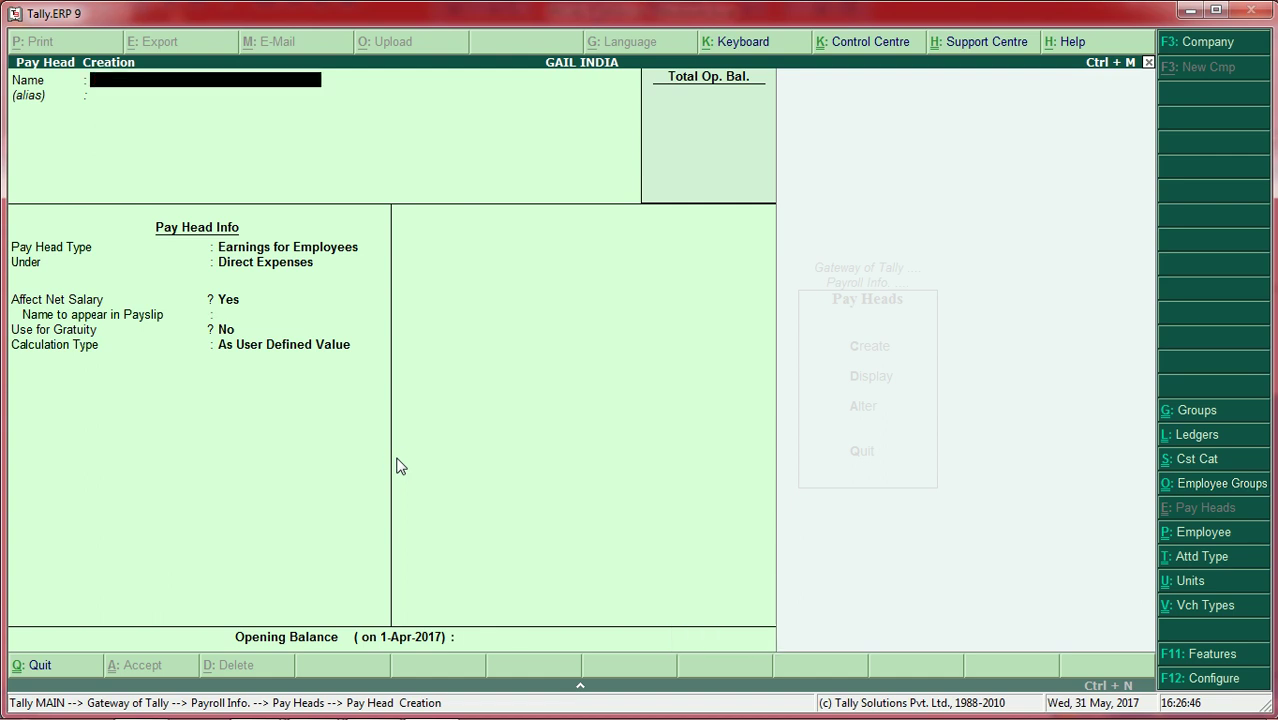
text(DA)
key(Return)
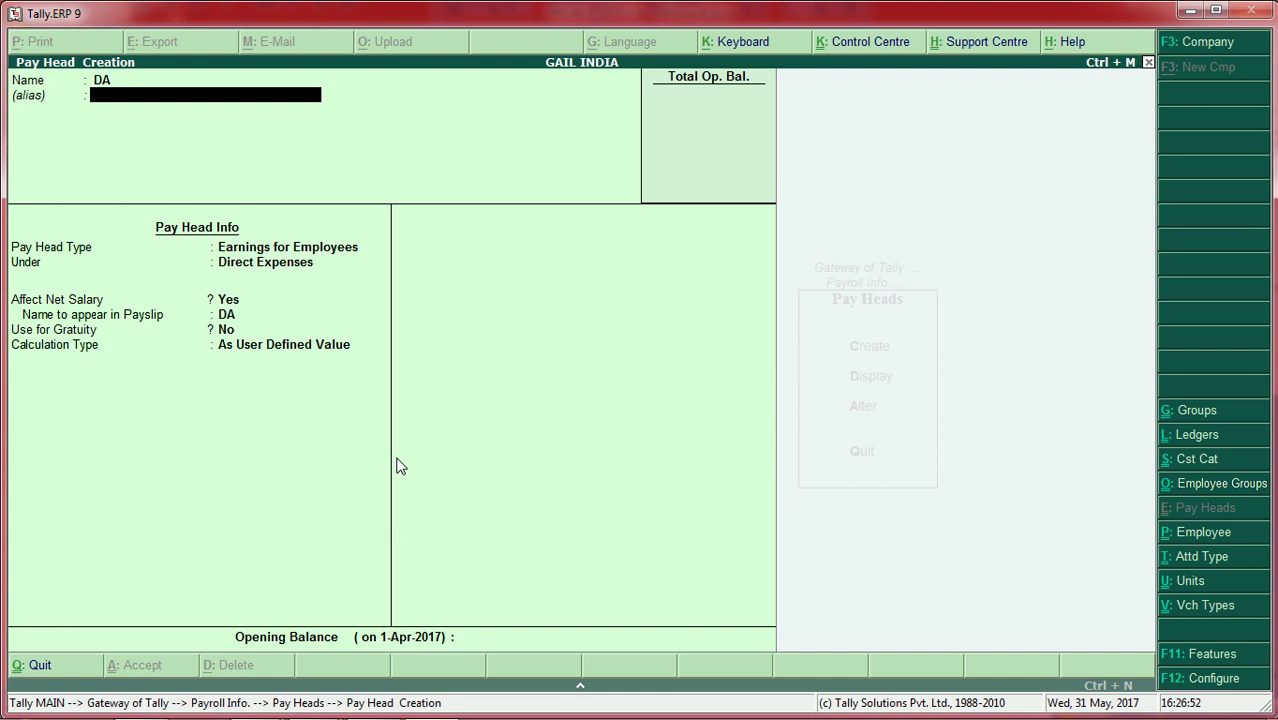
Step: Make DA an As Computed Value employee earning, computed on a BASIC SALARY-only formula
key(Return)
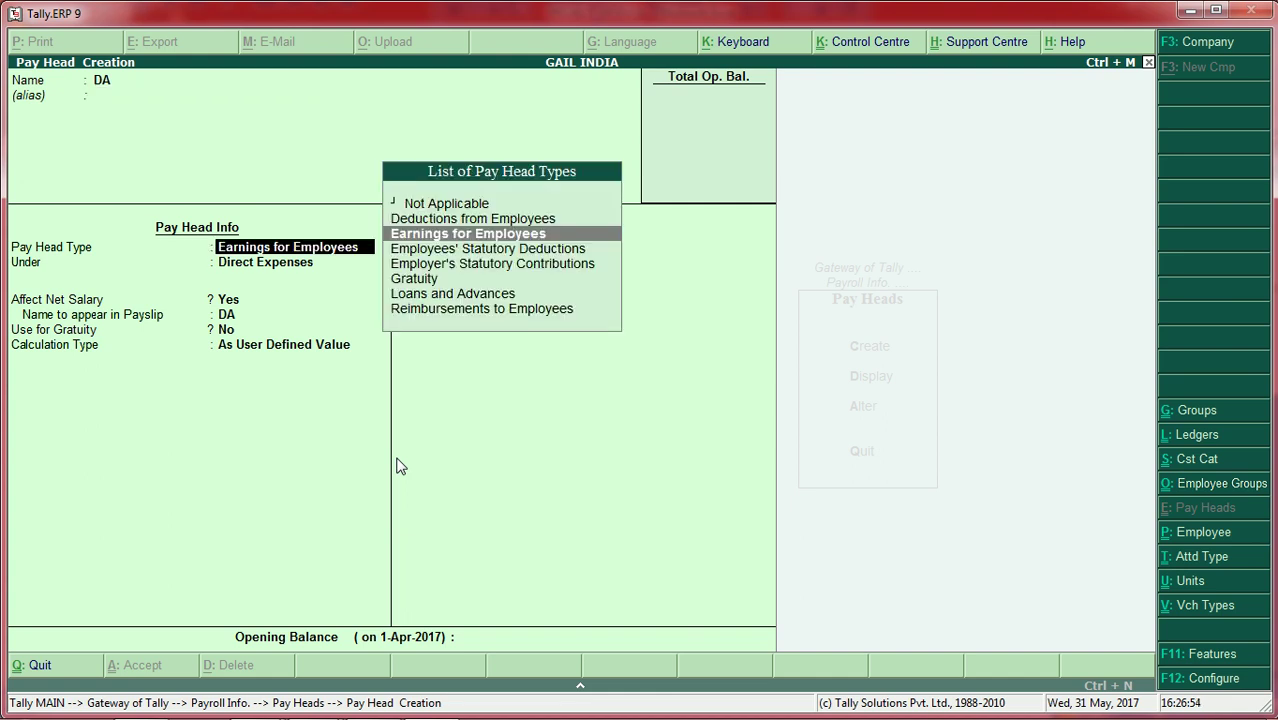
key(Return)
key(Return)
key(Return)
key(Return)
key(Return)
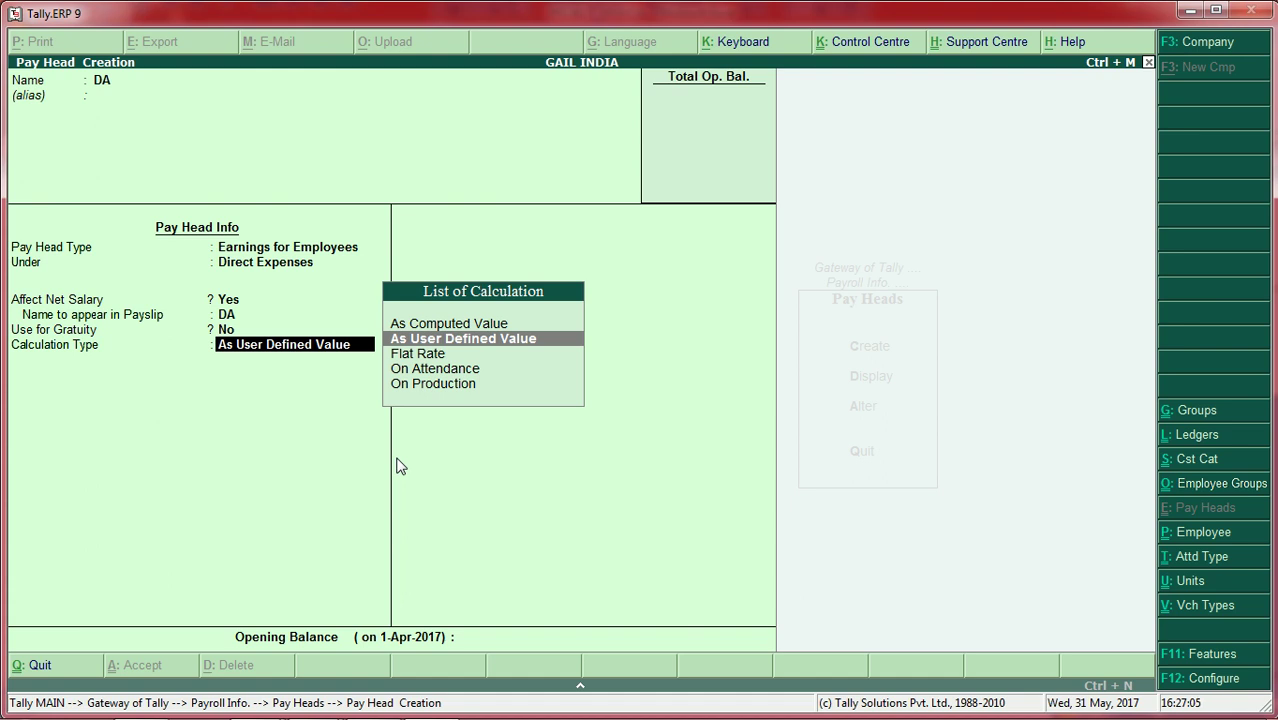
key(Up)
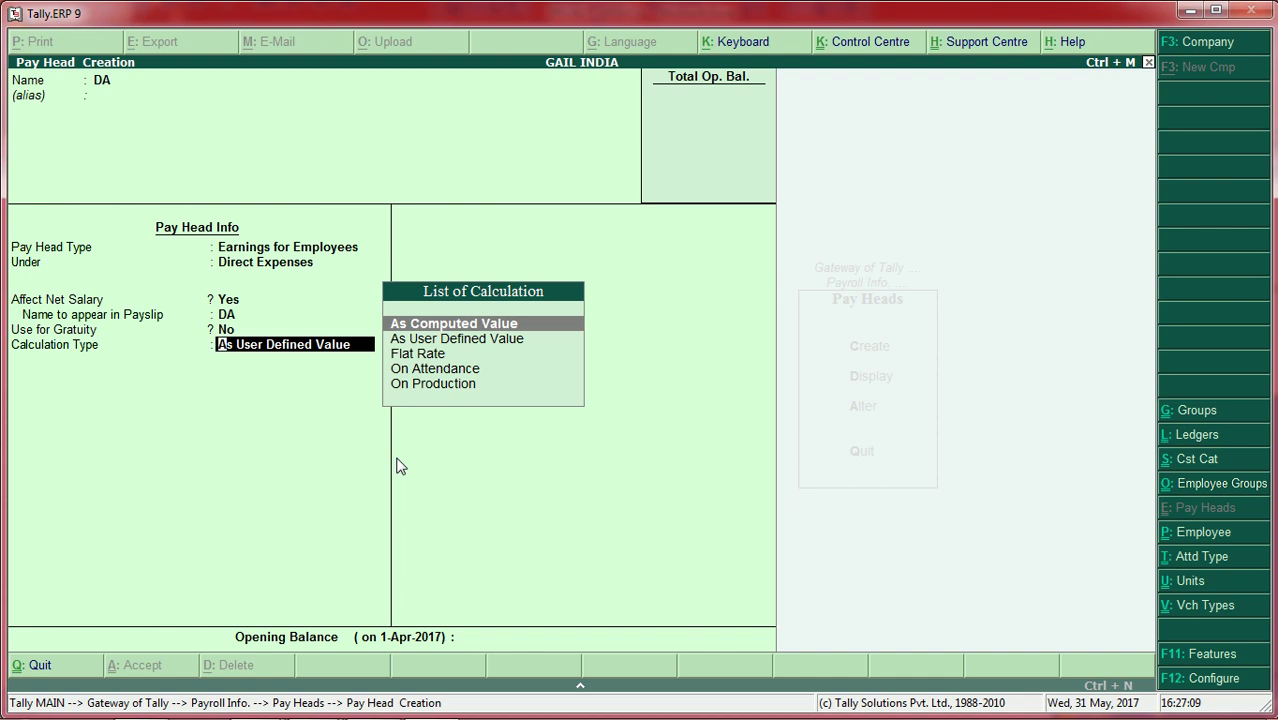
key(Return)
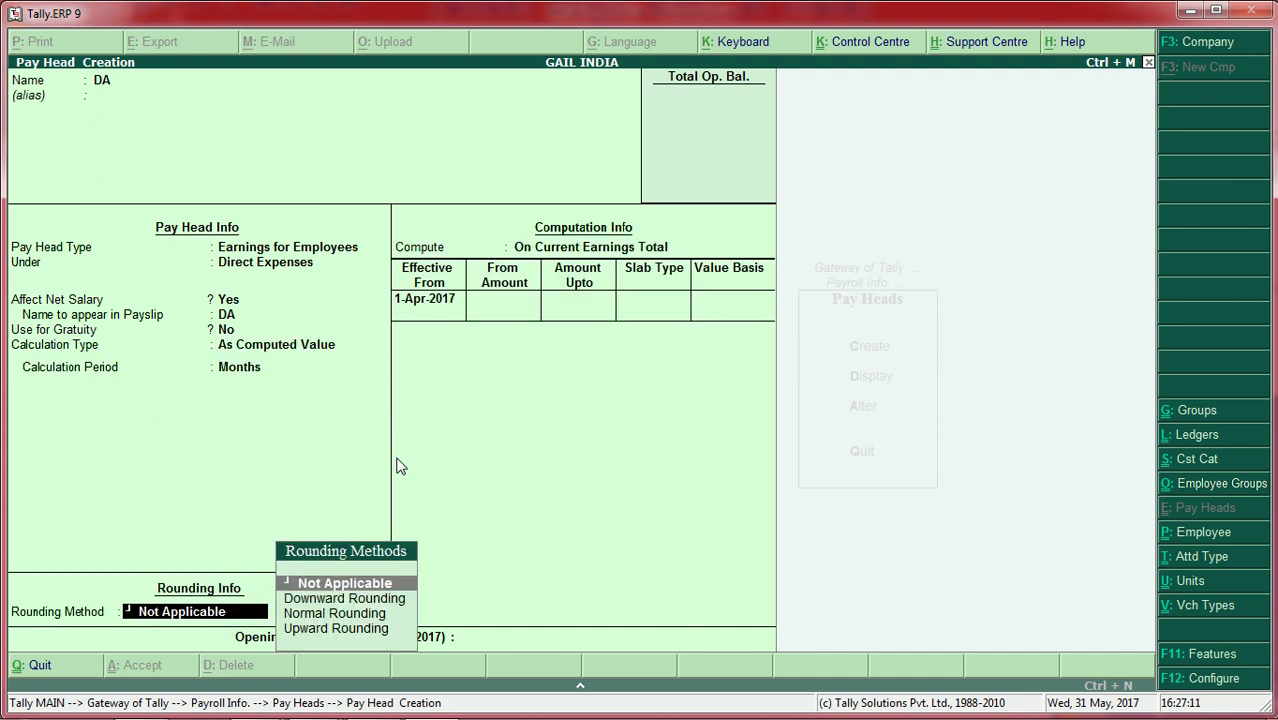
key(Return)
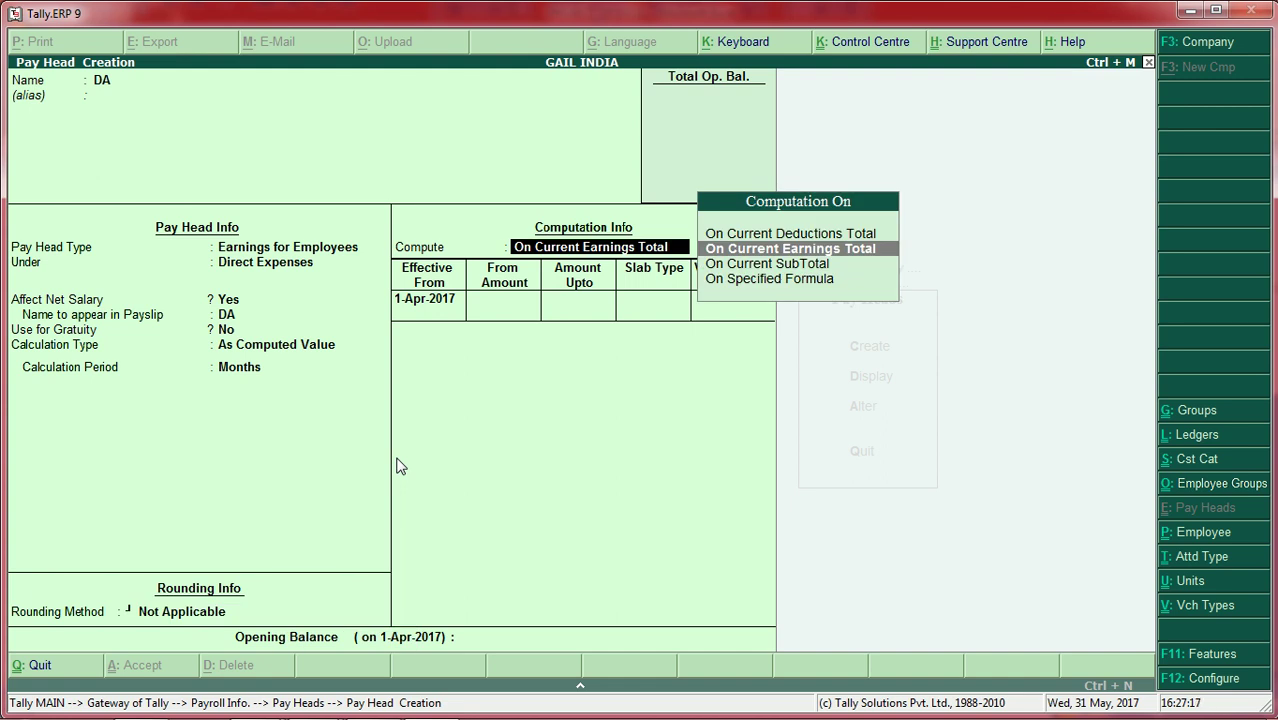
key(Down)
key(Down)
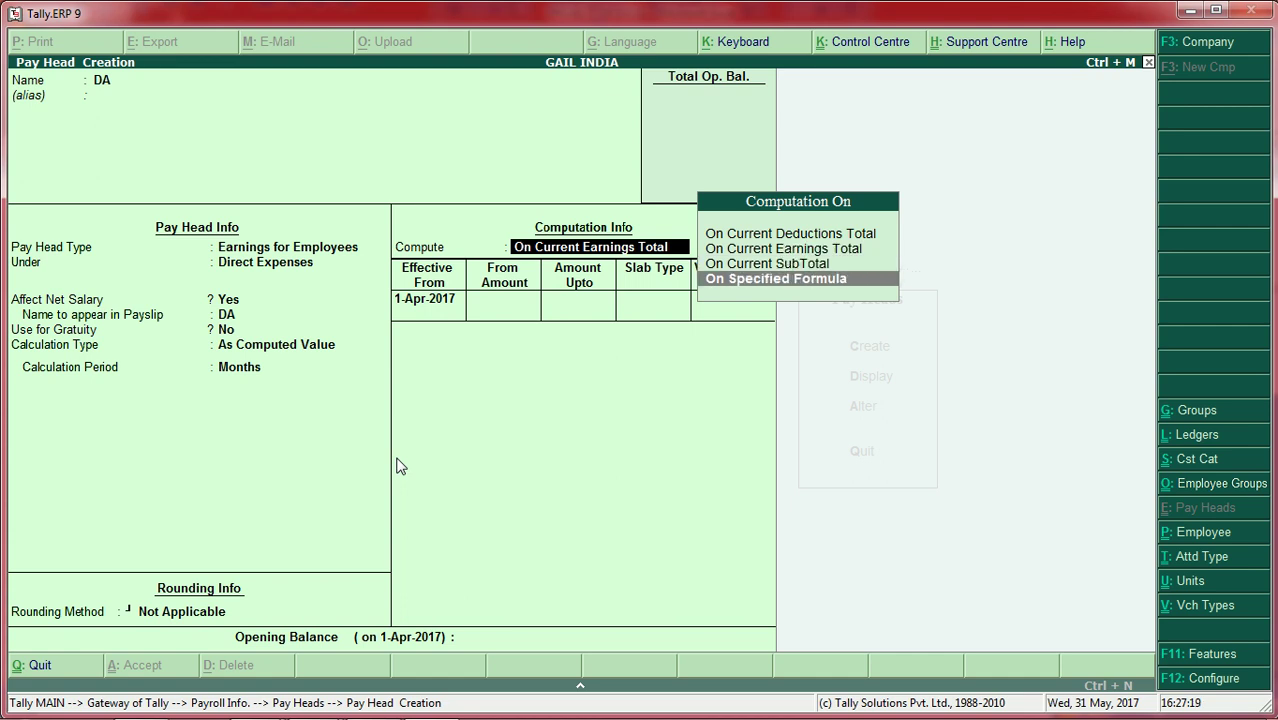
key(Return)
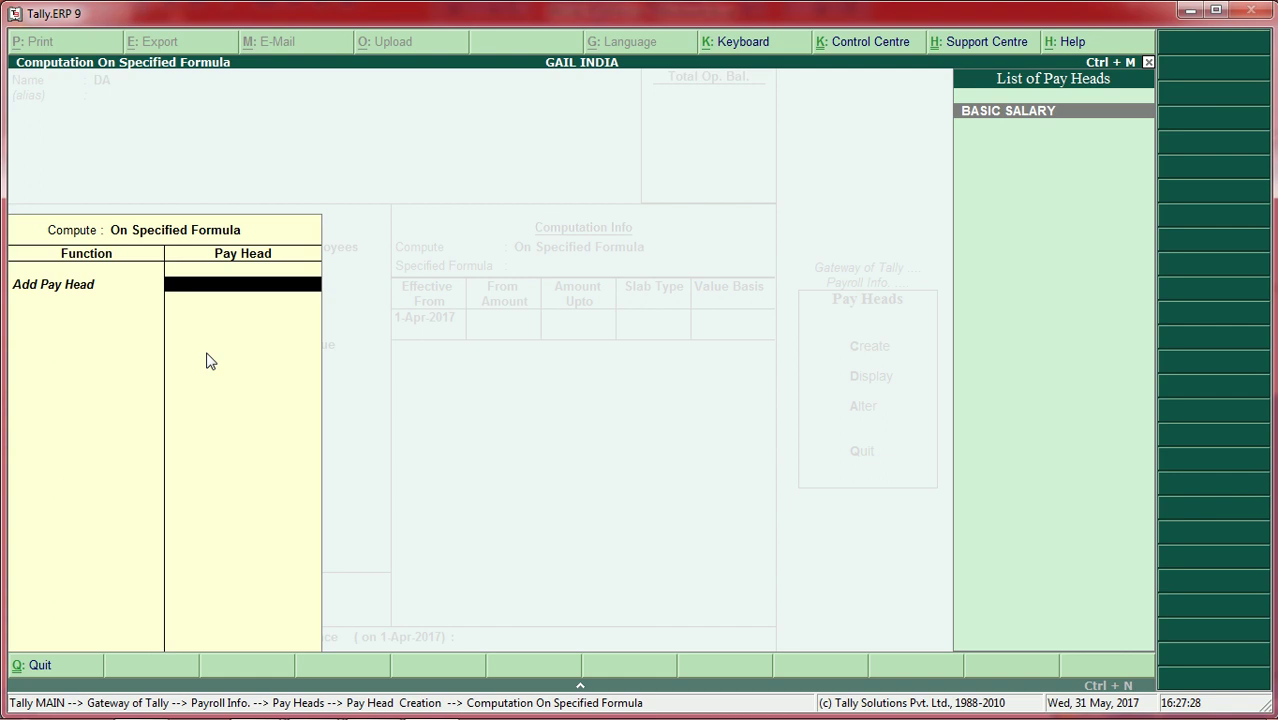
key(Return)
key(Return)
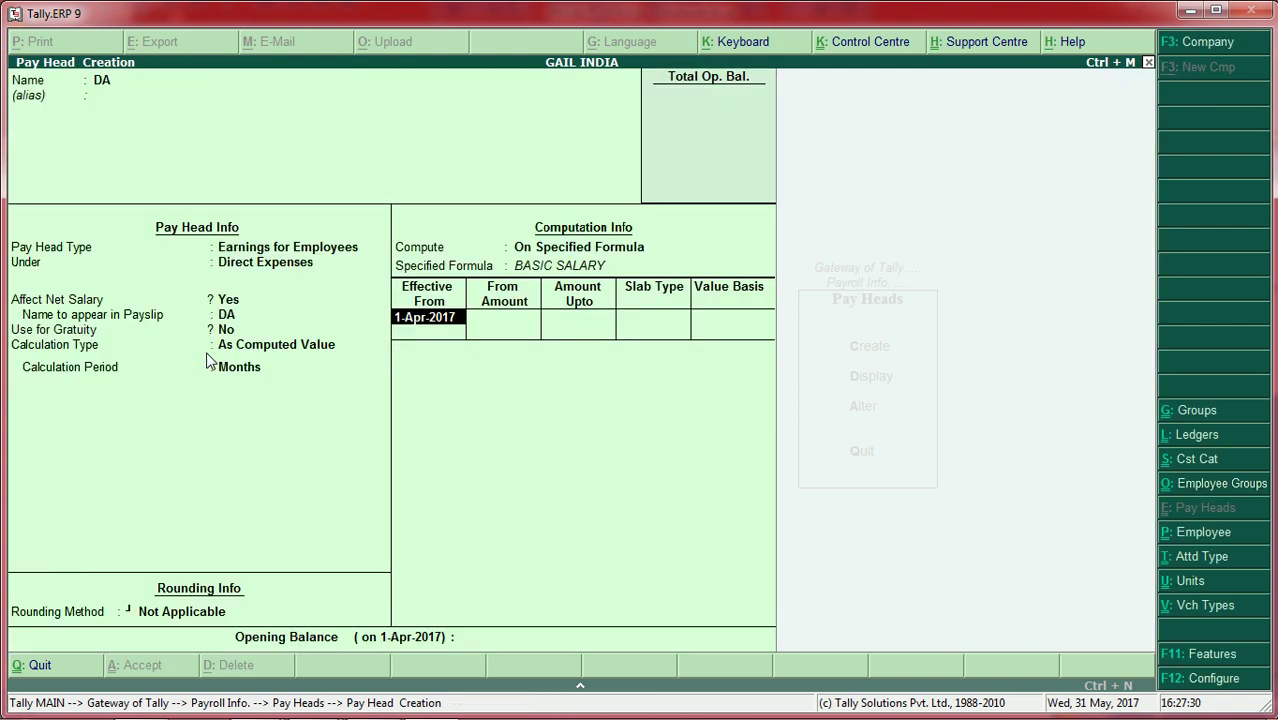
key(Return)
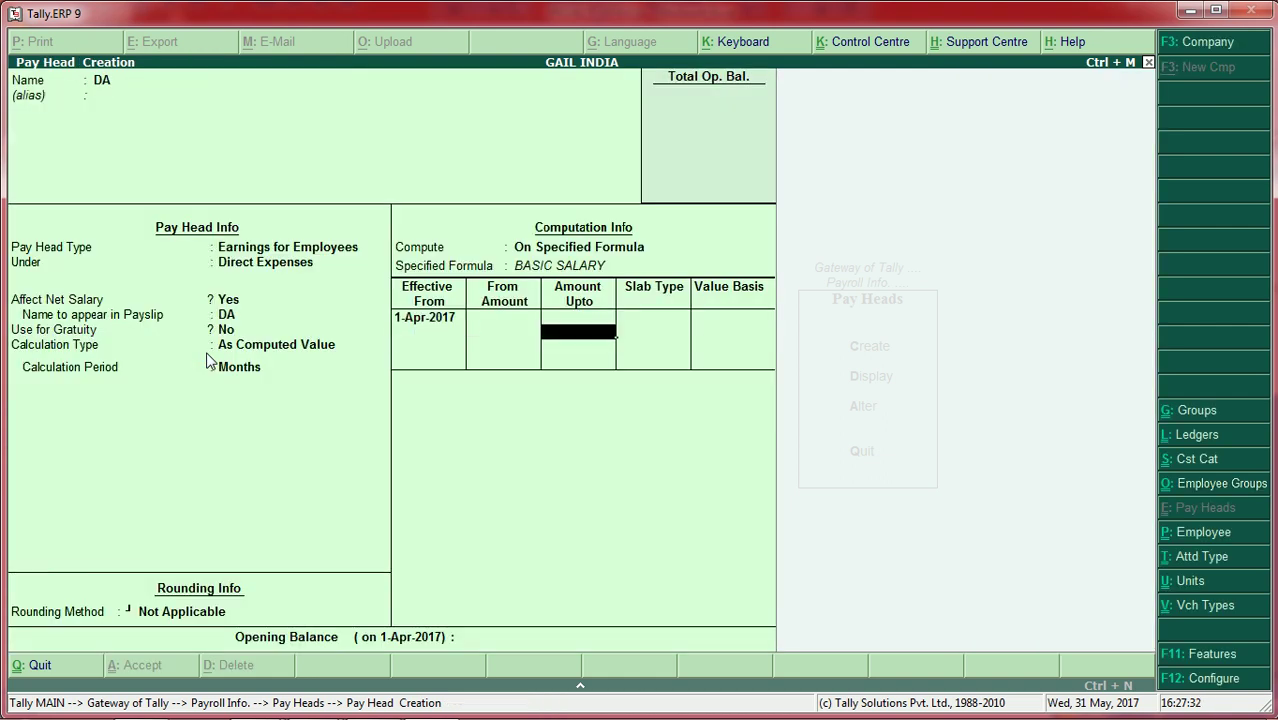
mouse_move(200, 716)
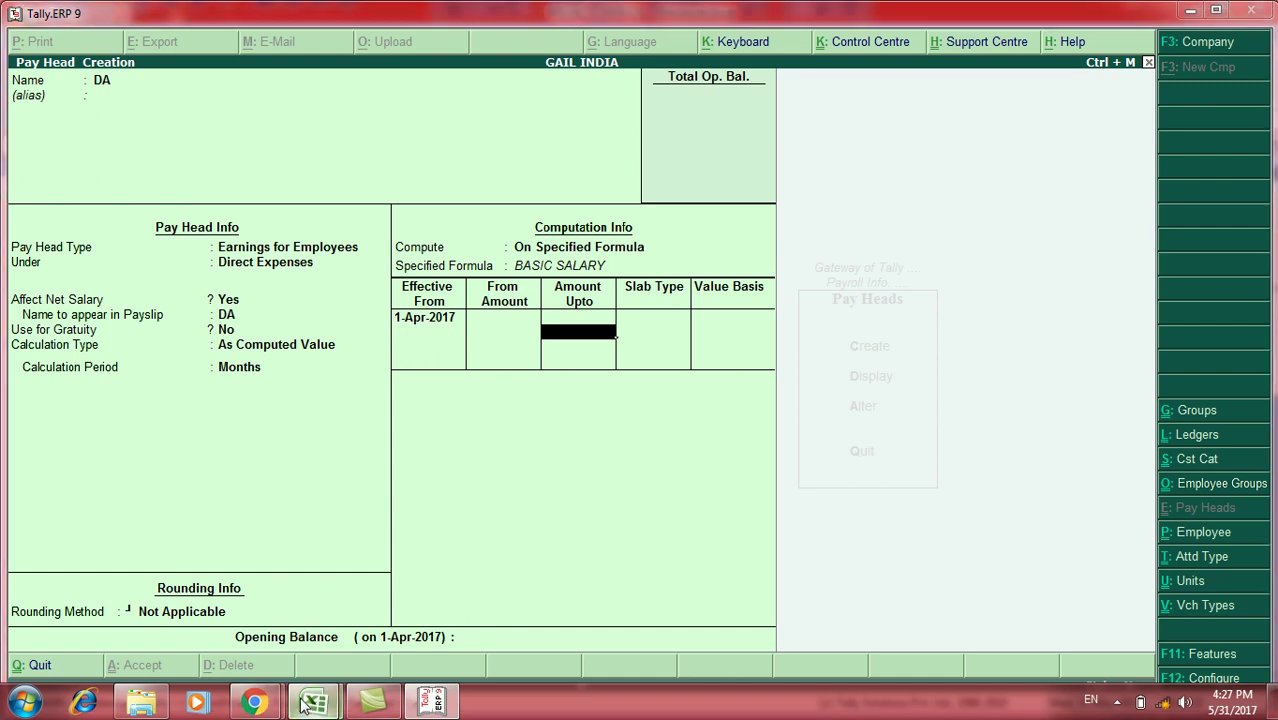
mouse_move(305, 705)
click(383, 583)
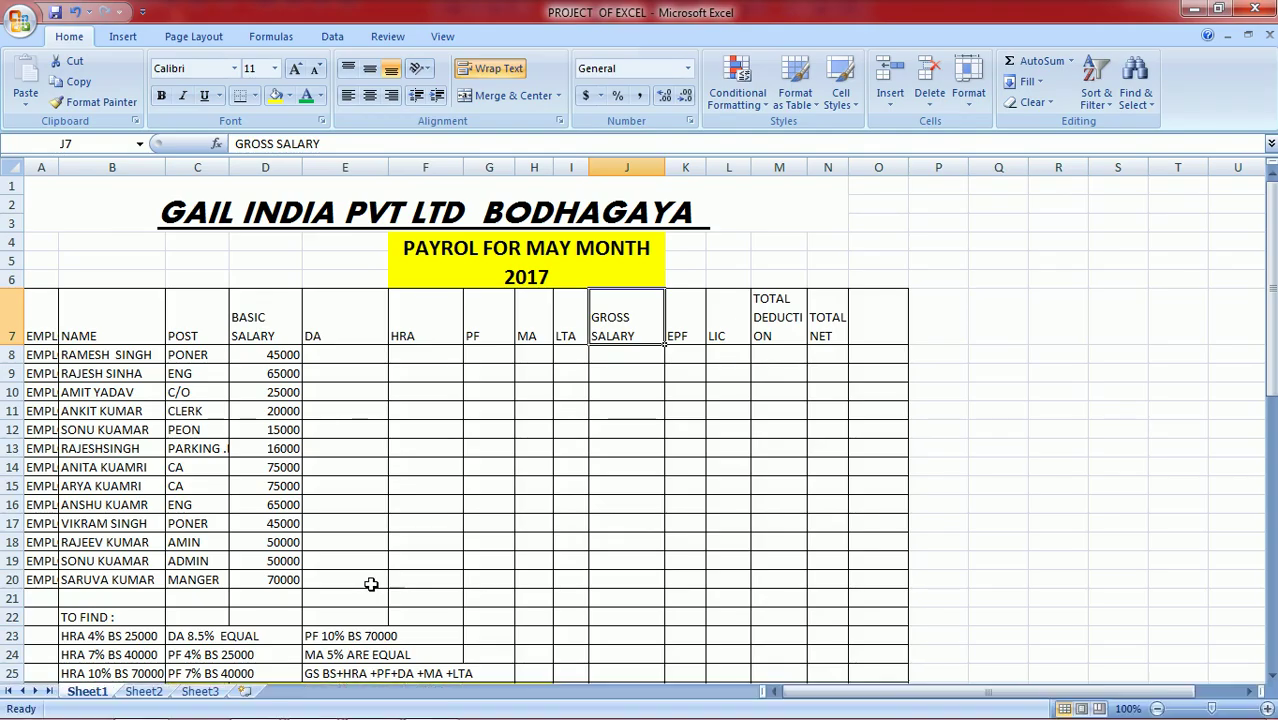
click(1270, 646)
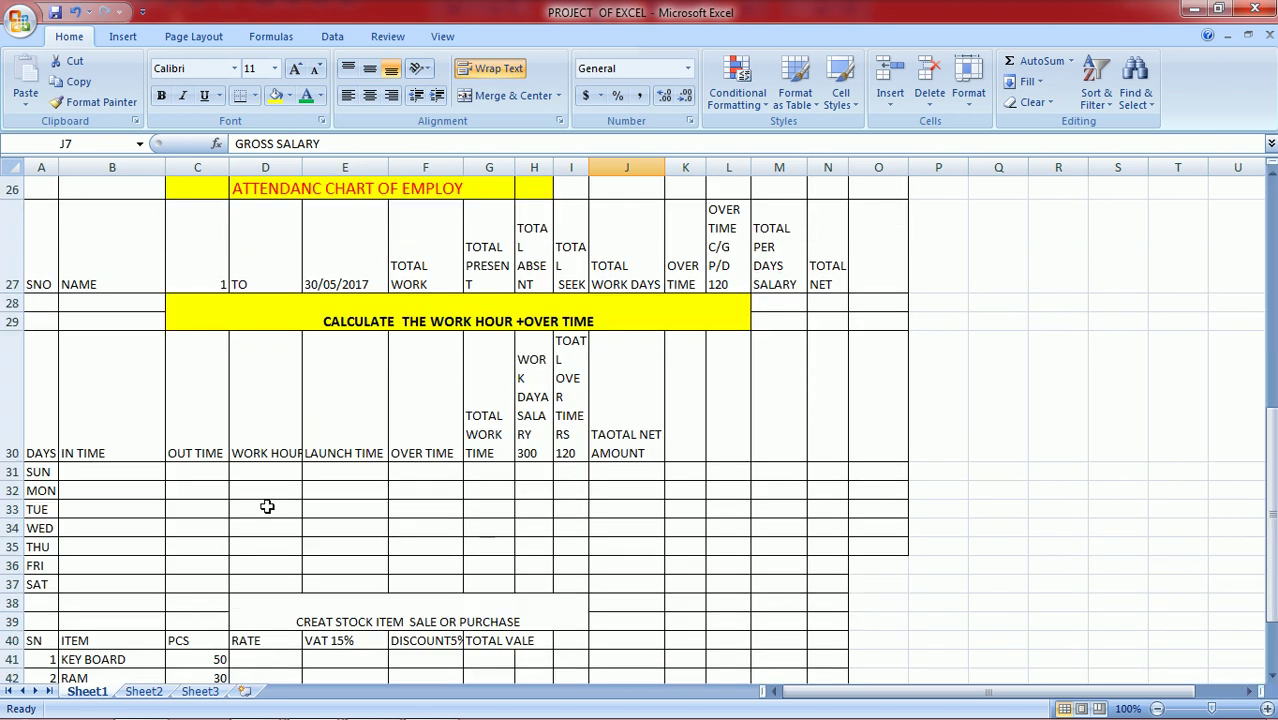
drag(1272, 452, 1270, 440)
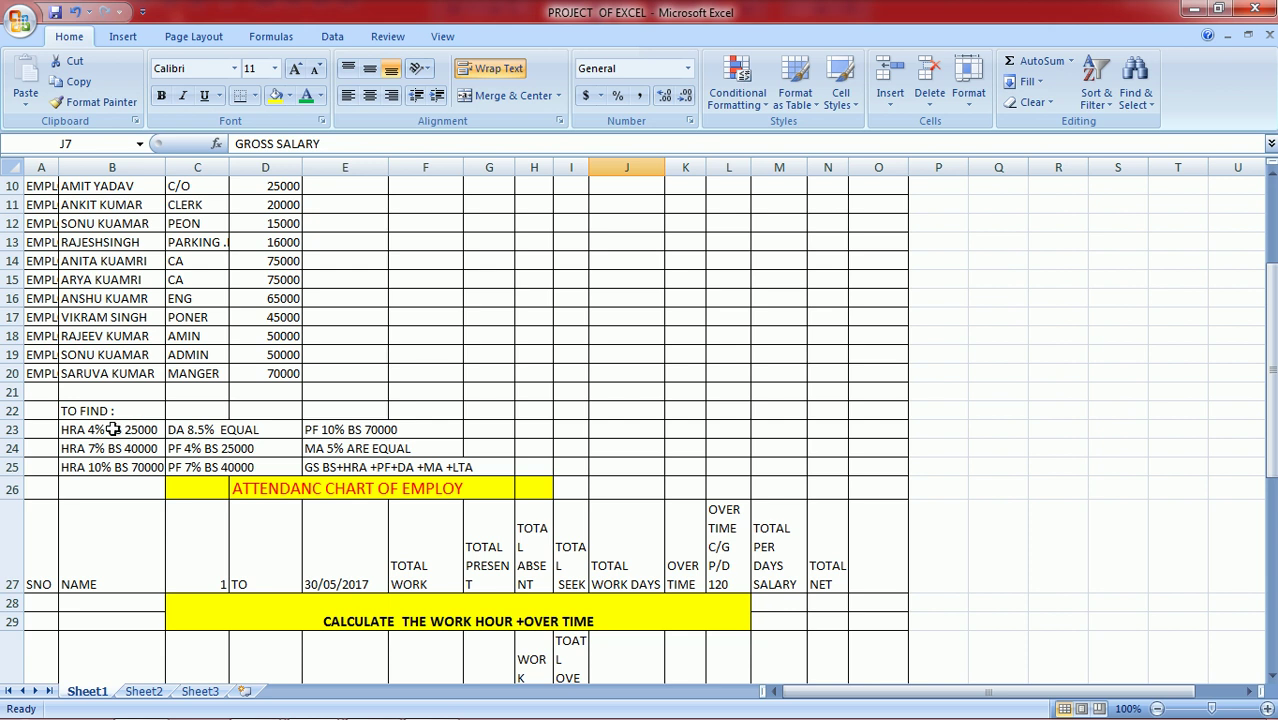
click(178, 432)
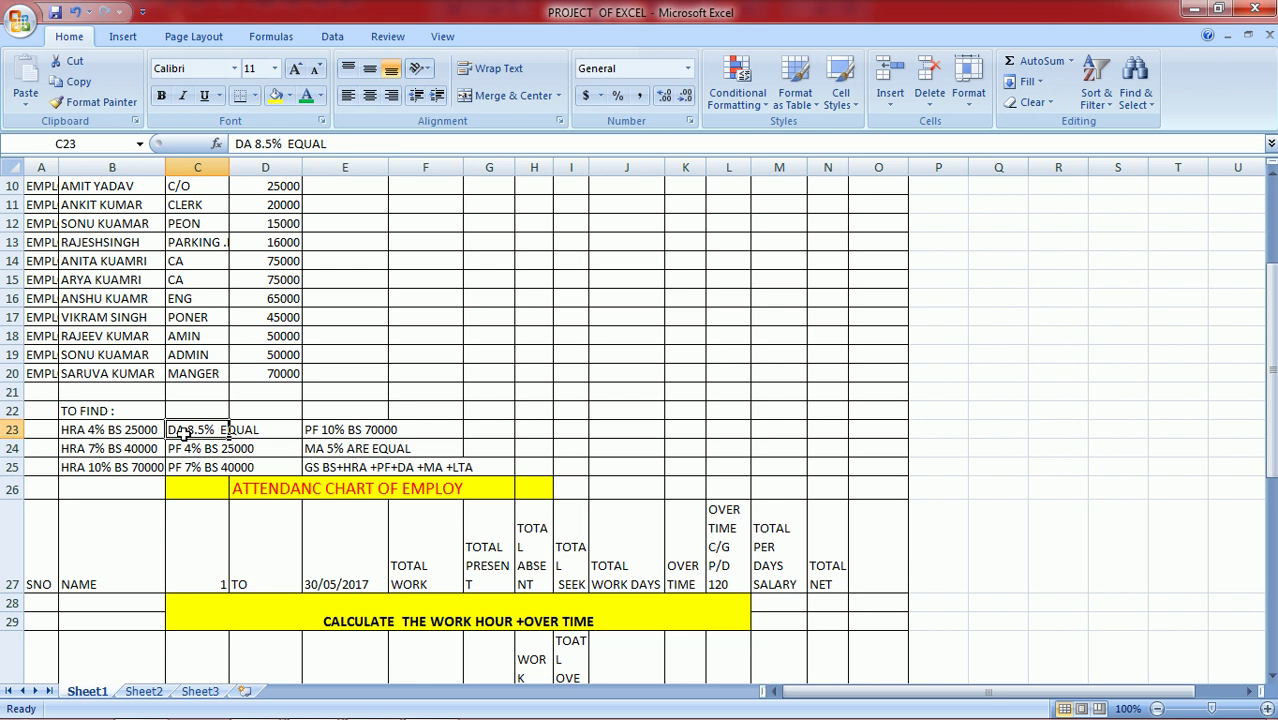
mouse_move(258, 705)
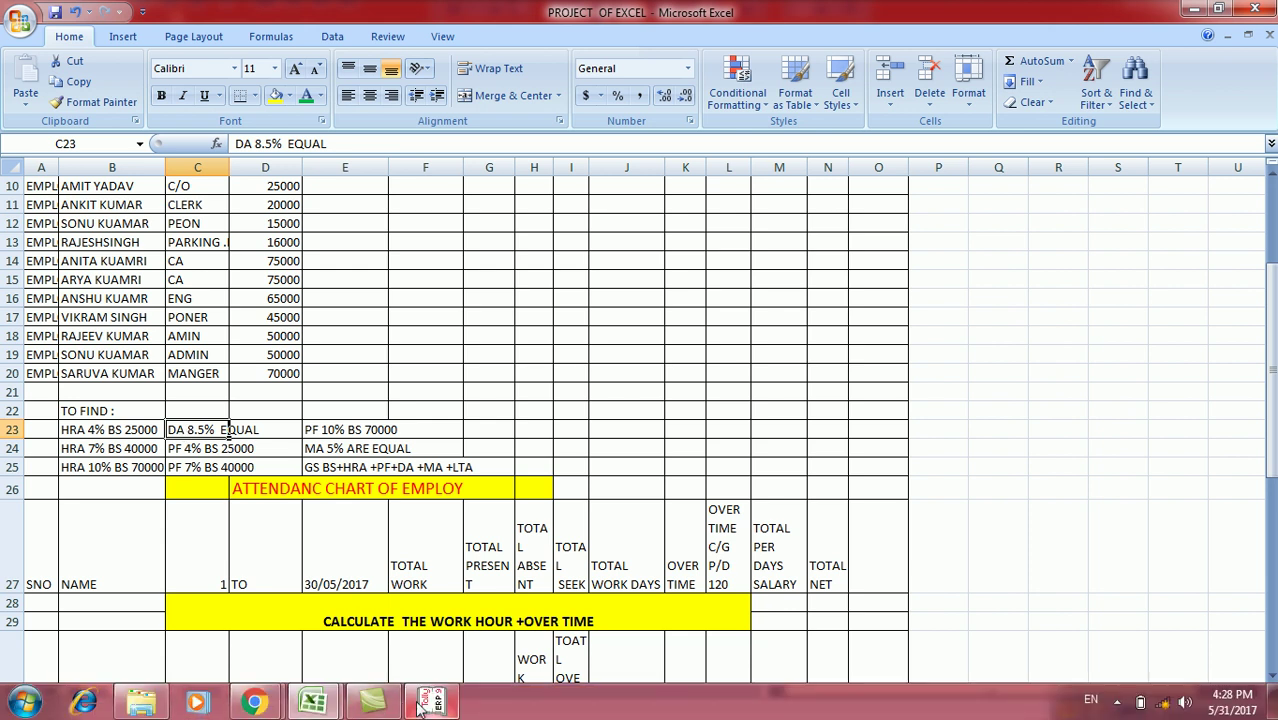
click(429, 703)
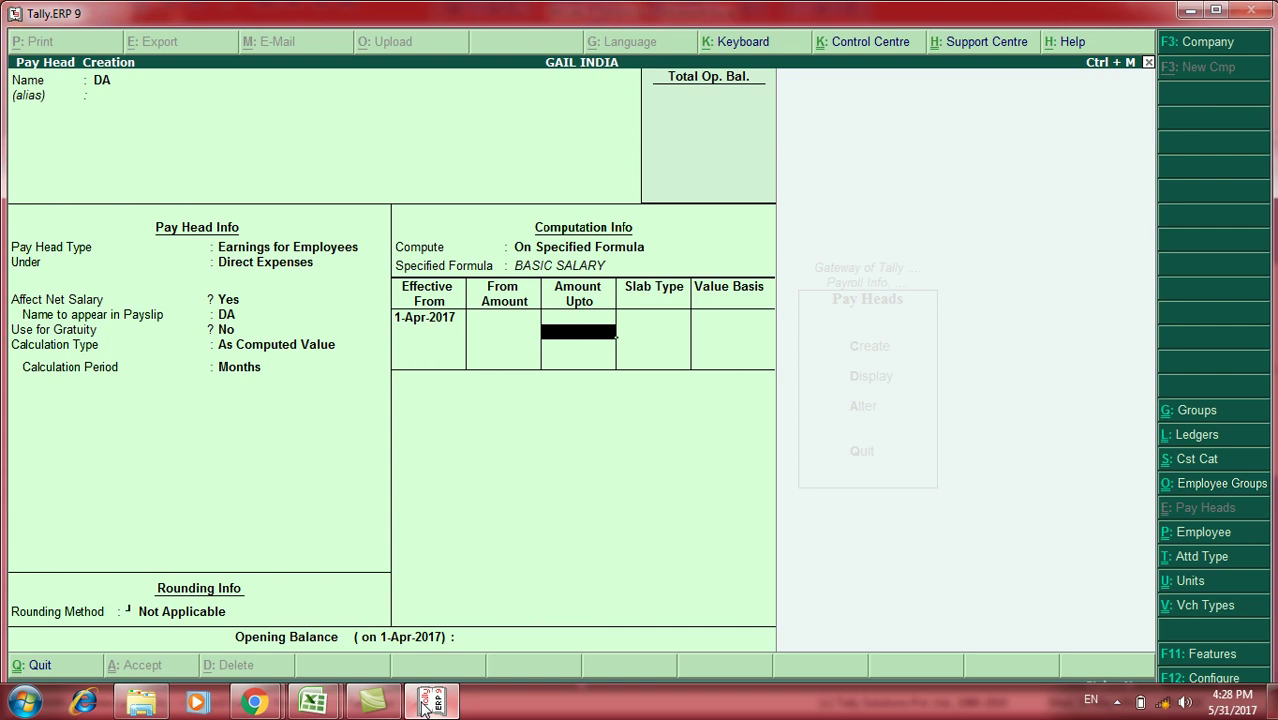
Step: Set the DA slab to Percentage at 8.5% and save the DA pay head
key(Return)
key(Return)
text(80)
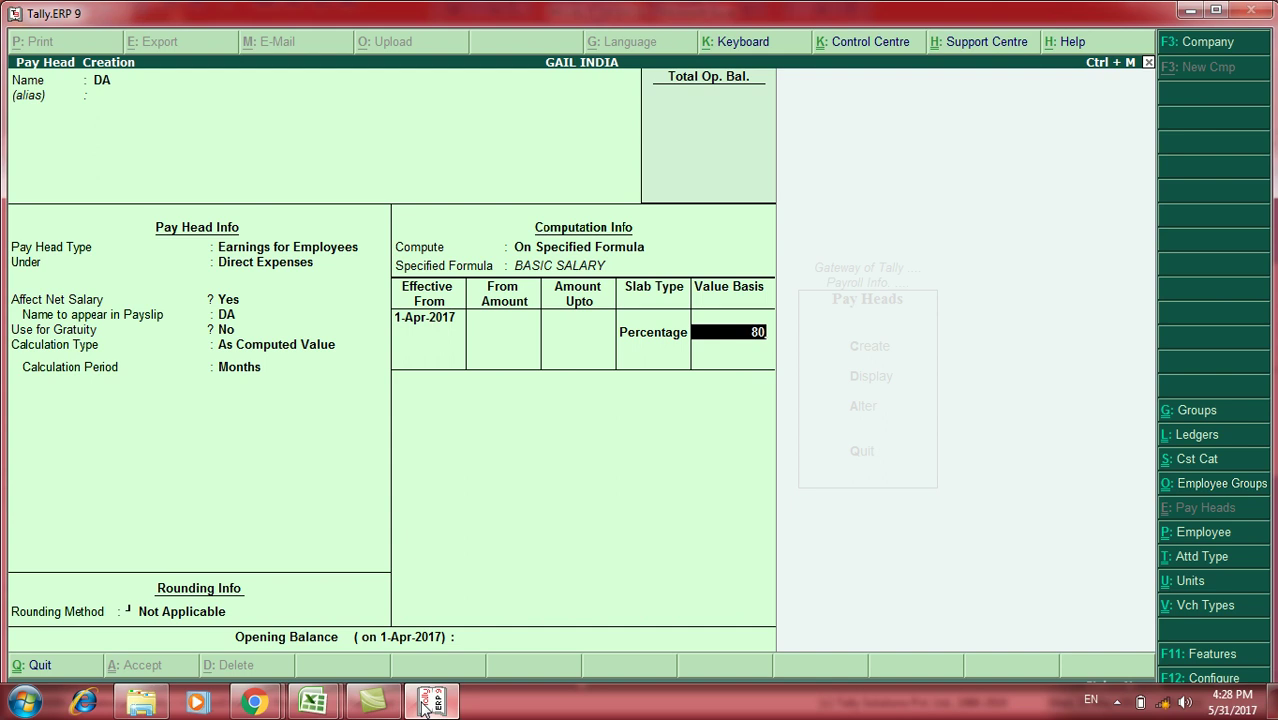
key(BackSpace)
key(BackSpace)
text(8.5)
key(Return)
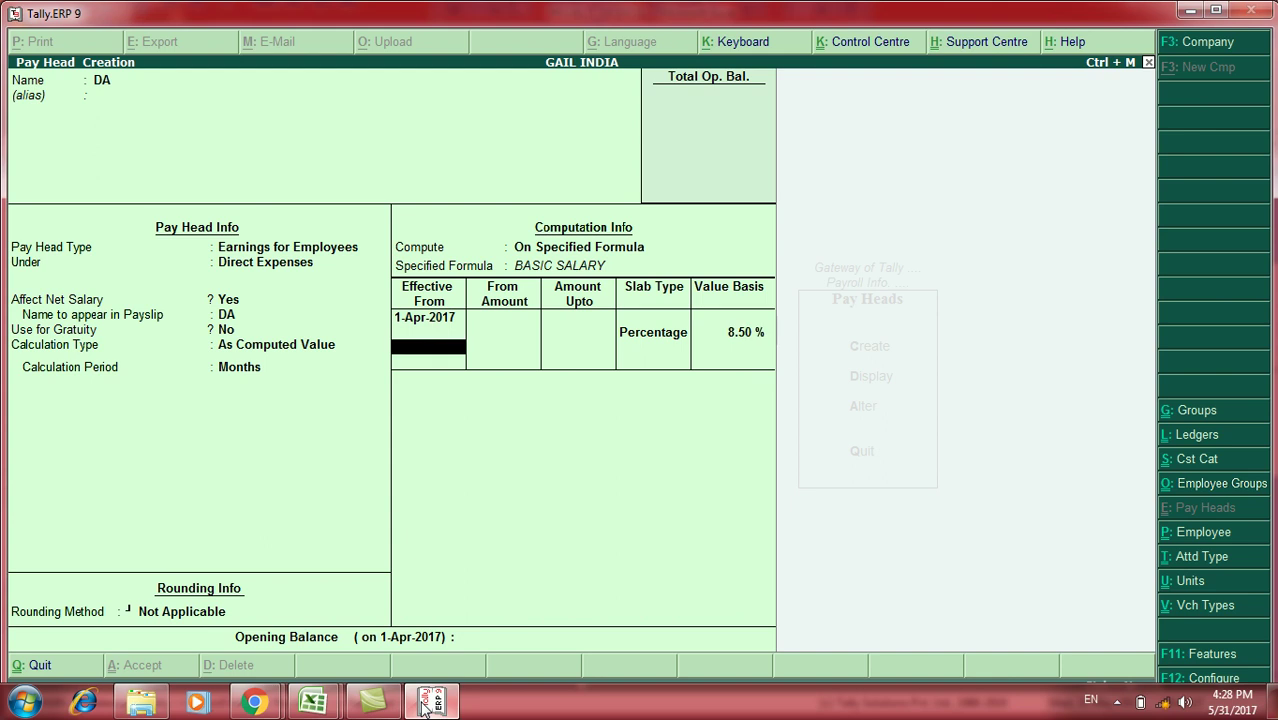
key(Return)
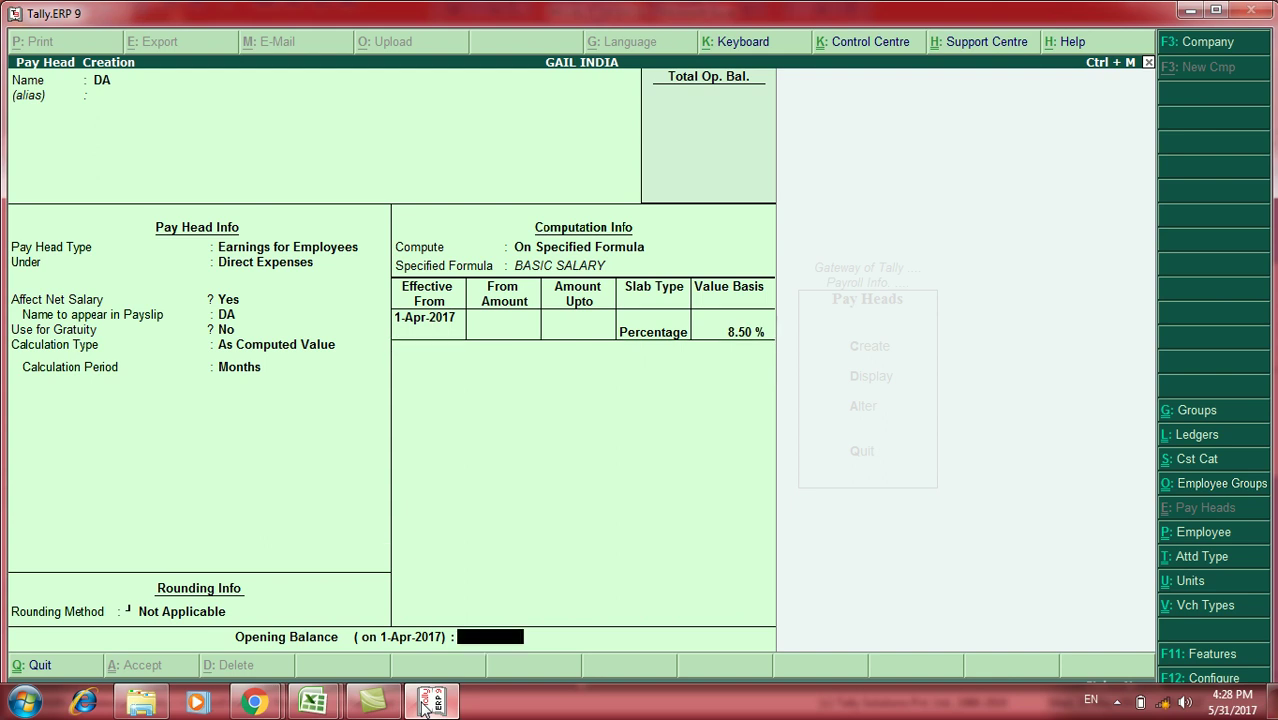
key(Return)
key(Return)
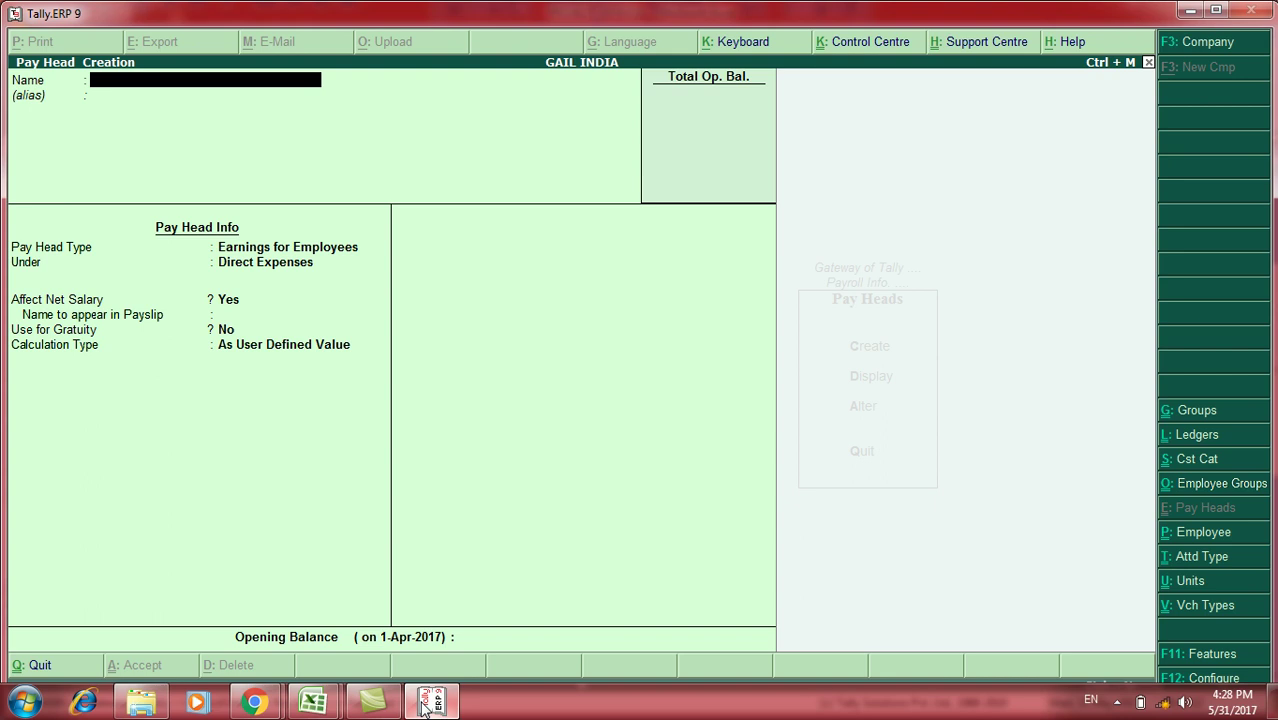
Step: Create HRA as an employee earning, As Computed Value on a BASIC SALARY formula
text(HRA)
key(Return)
key(Return)
key(Return)
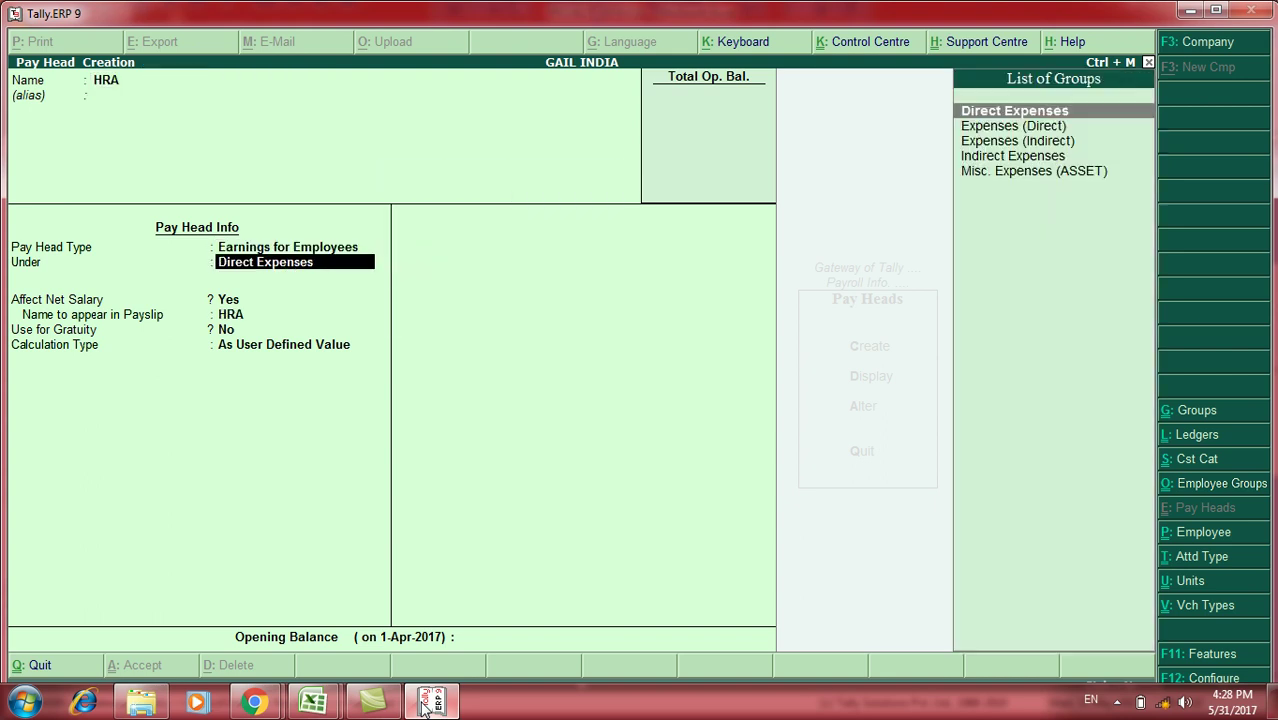
key(Return)
key(Return)
key(Return)
key(Return)
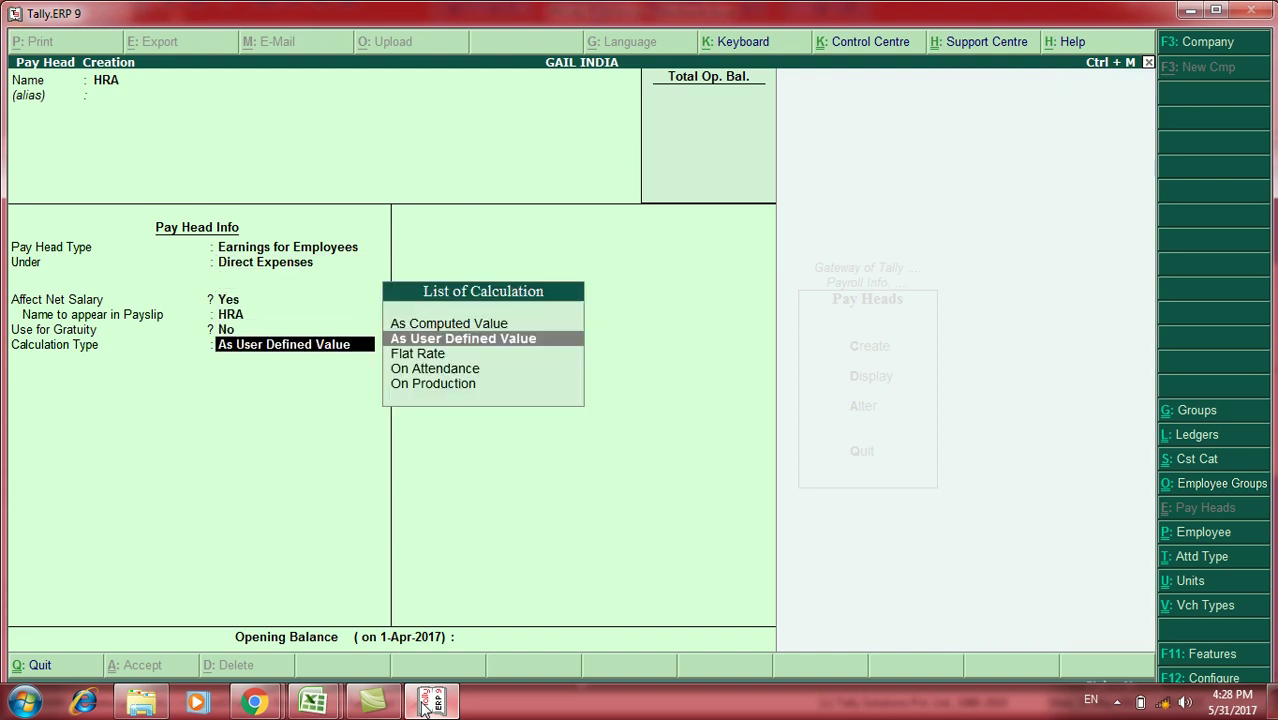
key(Up)
key(Return)
key(Return)
key(Return)
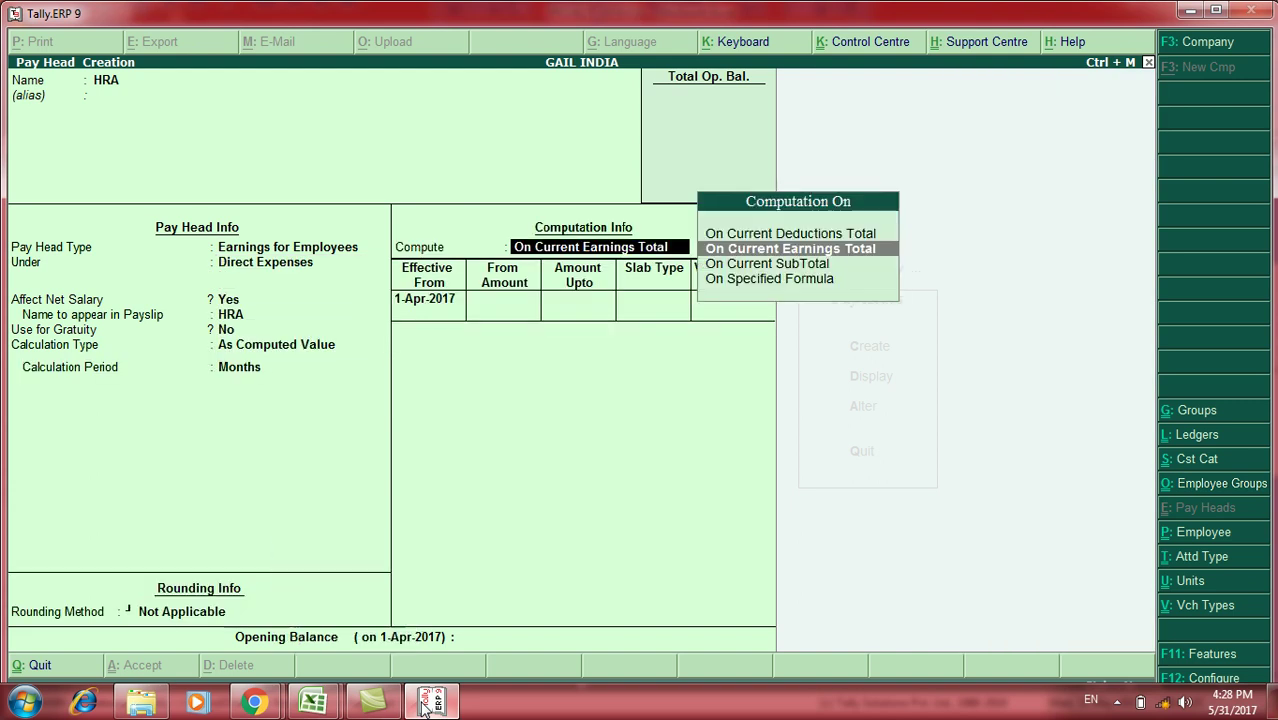
key(Down)
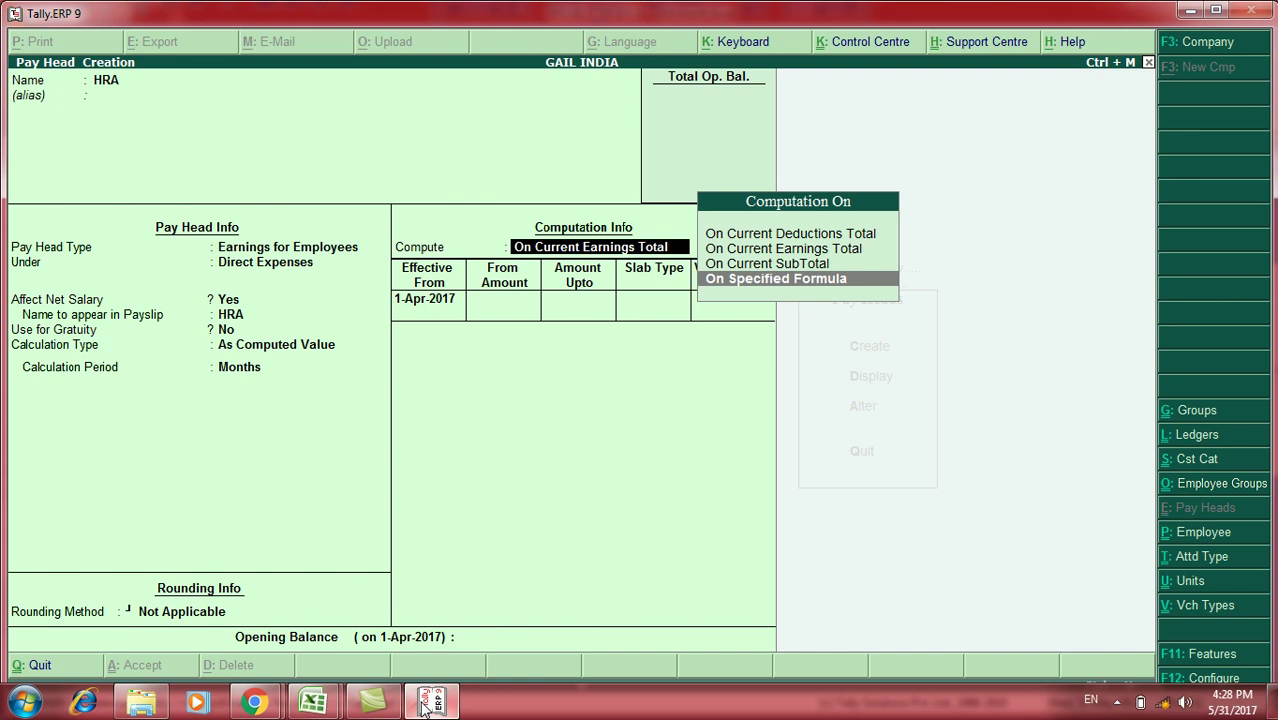
key(Return)
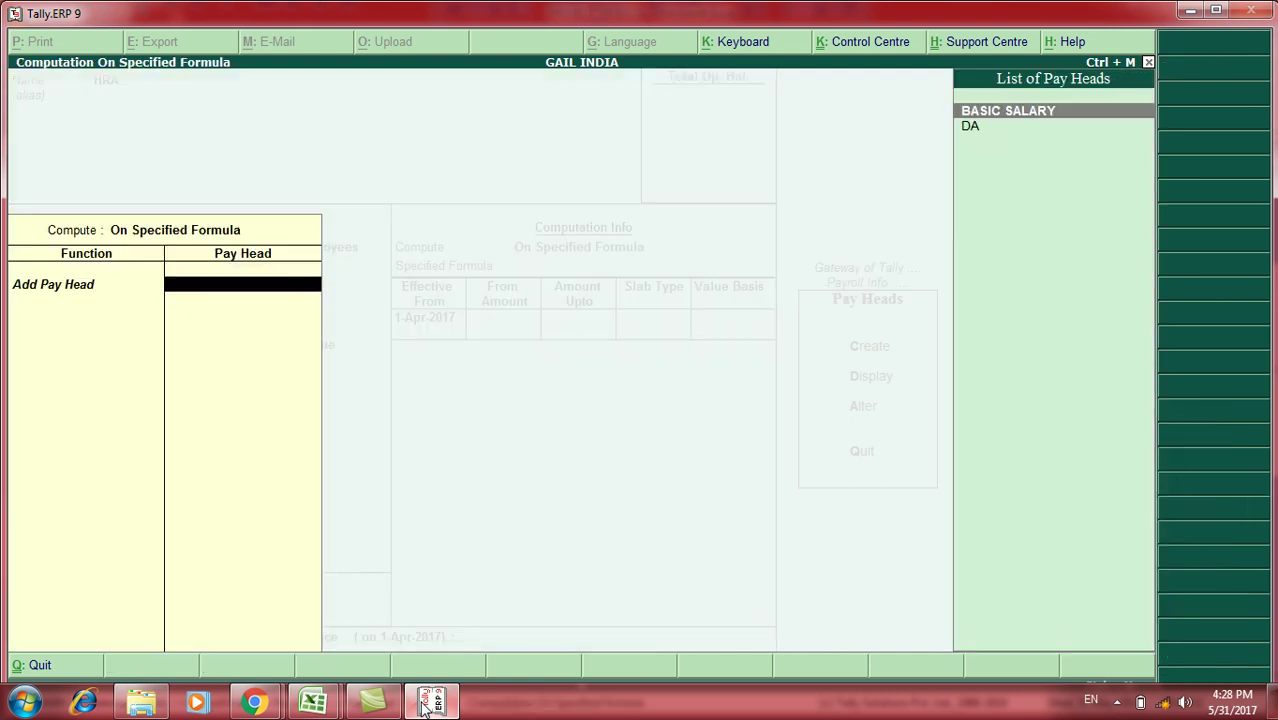
key(Return)
key(Return)
key(Return)
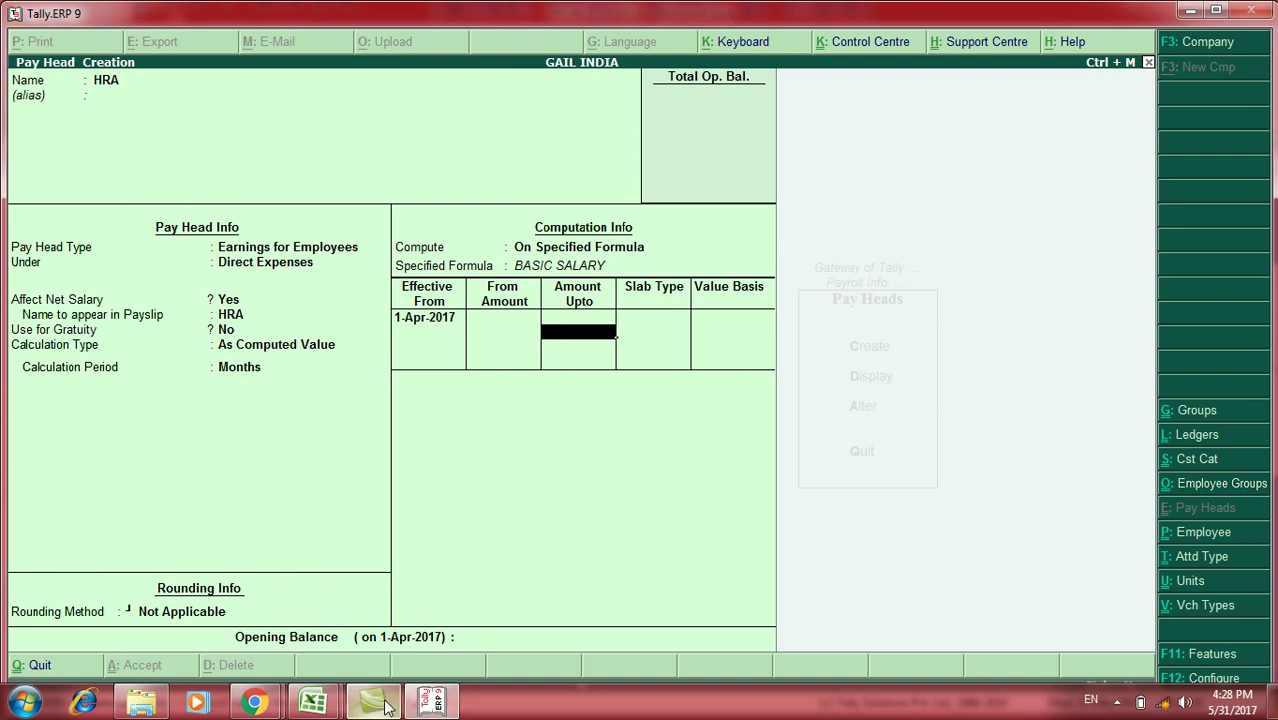
Step: Check the Excel HRA rates (4% to 25000, 7% to 40000, 10% to 70000), then return to Tally
mouse_move(335, 705)
click(366, 620)
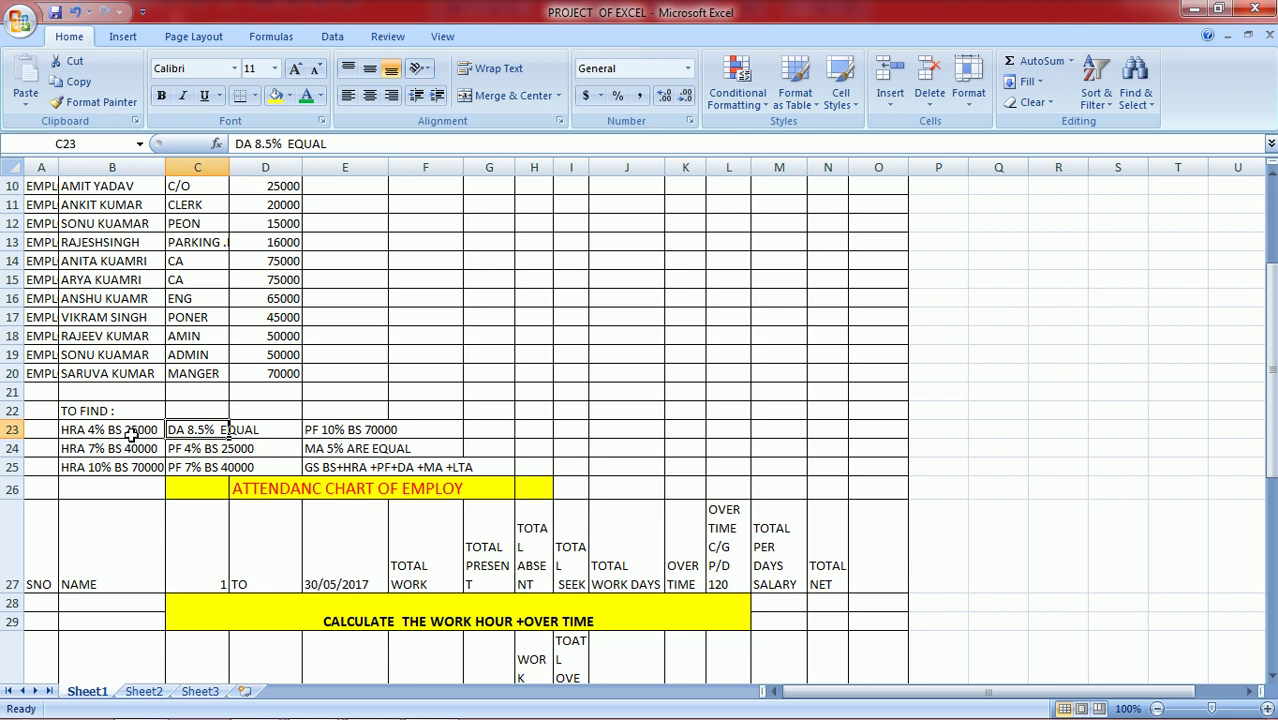
click(130, 434)
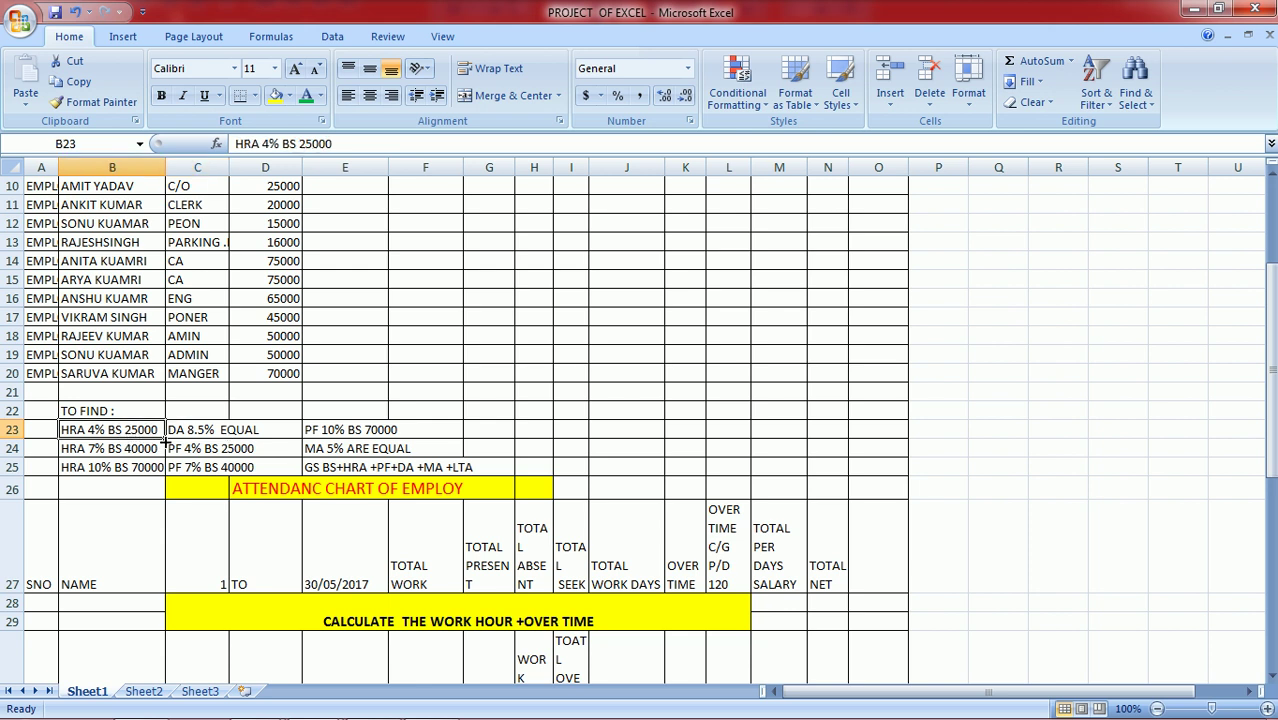
click(125, 448)
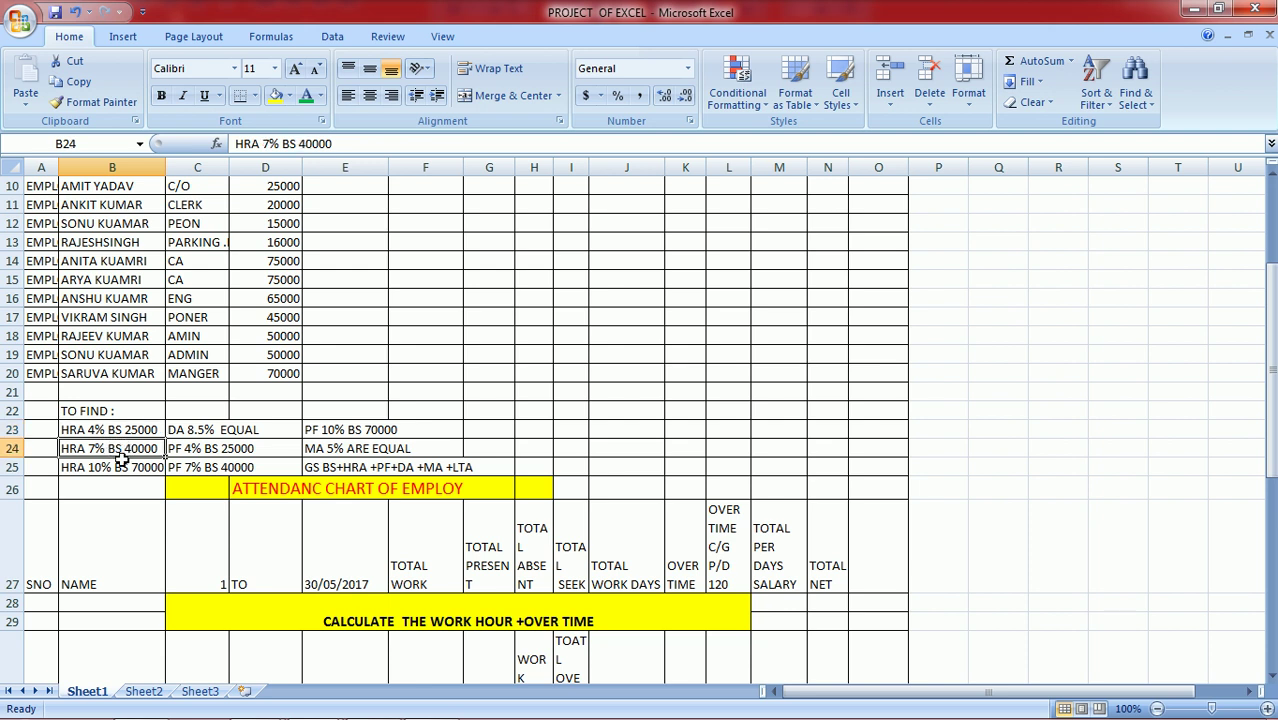
click(136, 467)
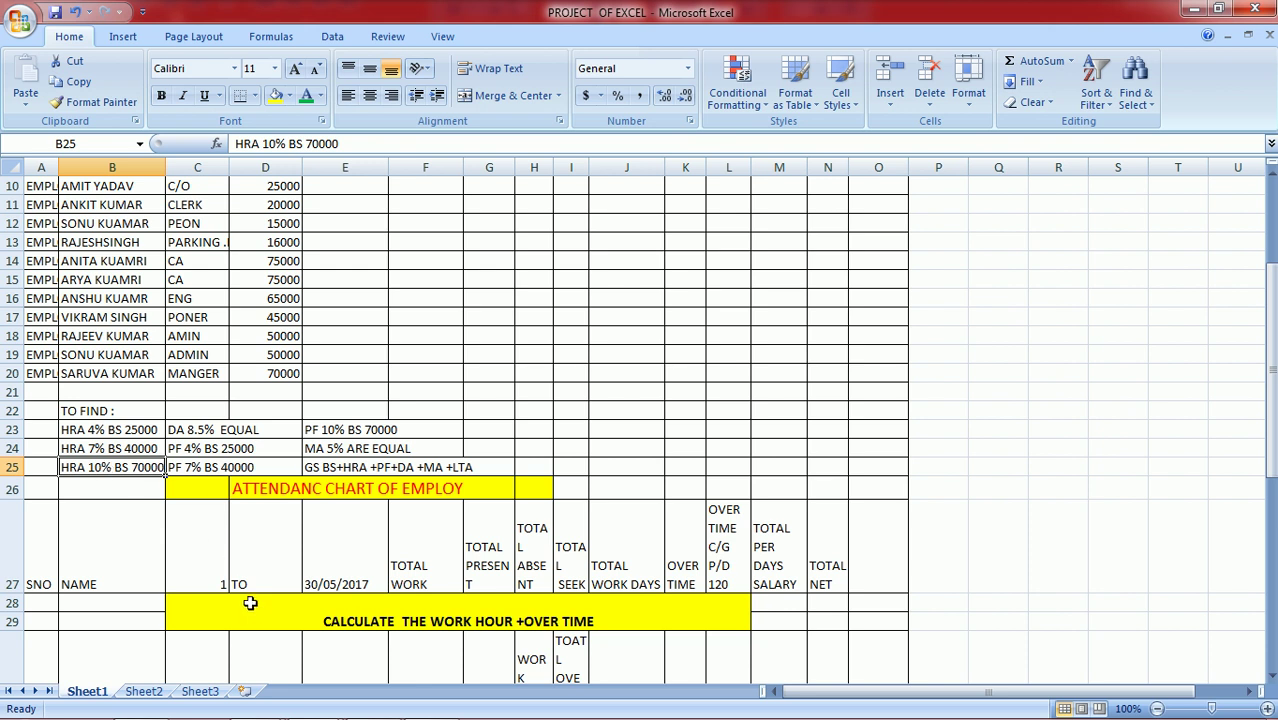
mouse_move(270, 705)
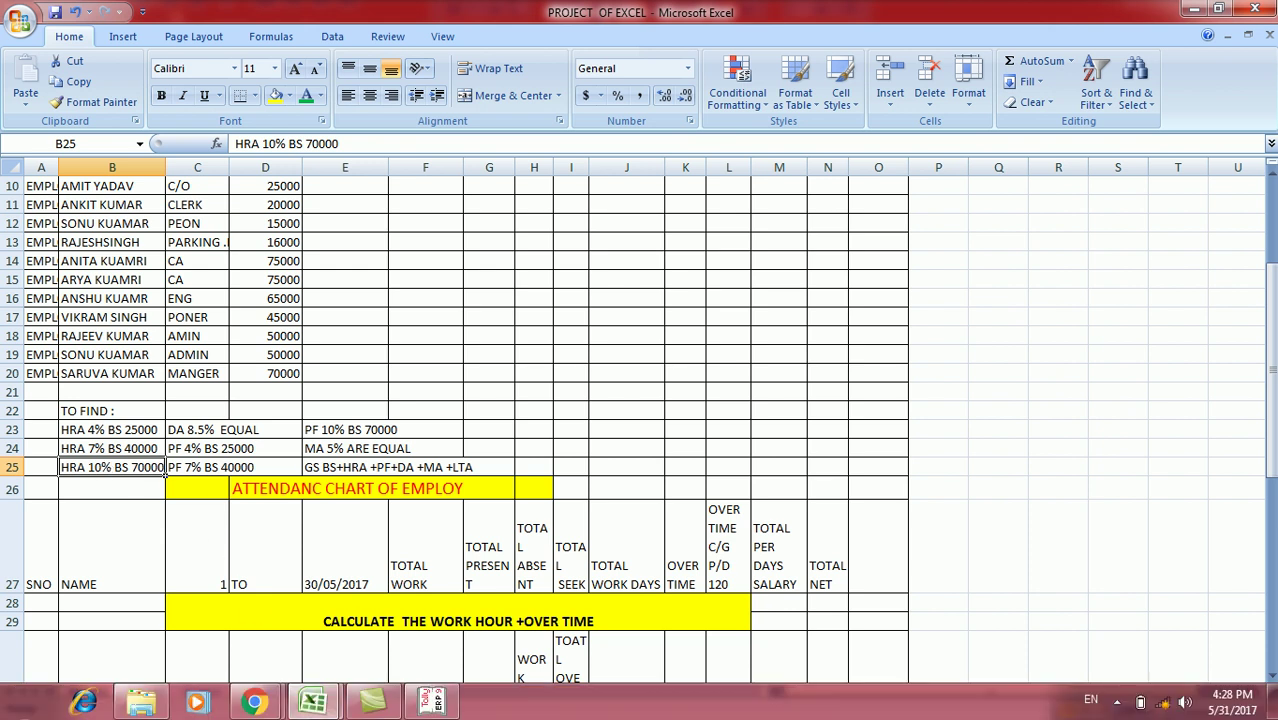
click(411, 705)
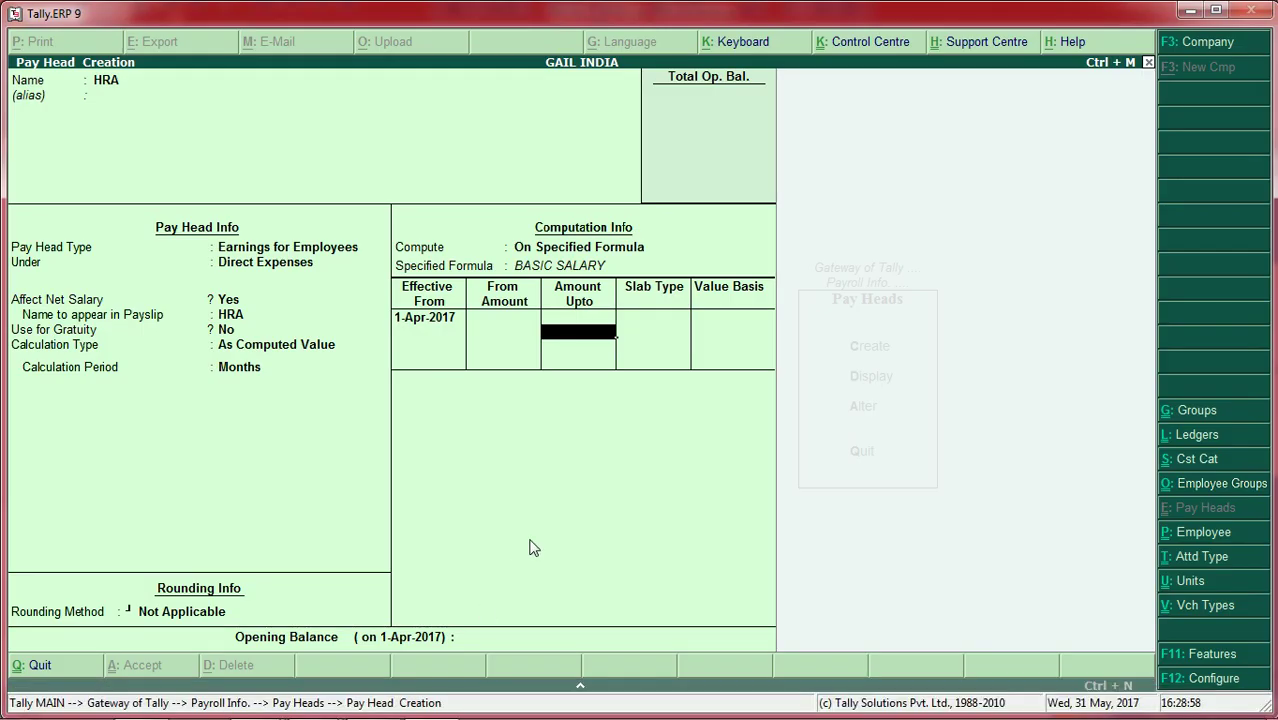
Step: Fill the HRA slab table: 4% to 25000, 7% to 40000, 10% to 70000, then a 0% open slab
text(25000)
key(Return)
key(Return)
text(4)
key(Return)
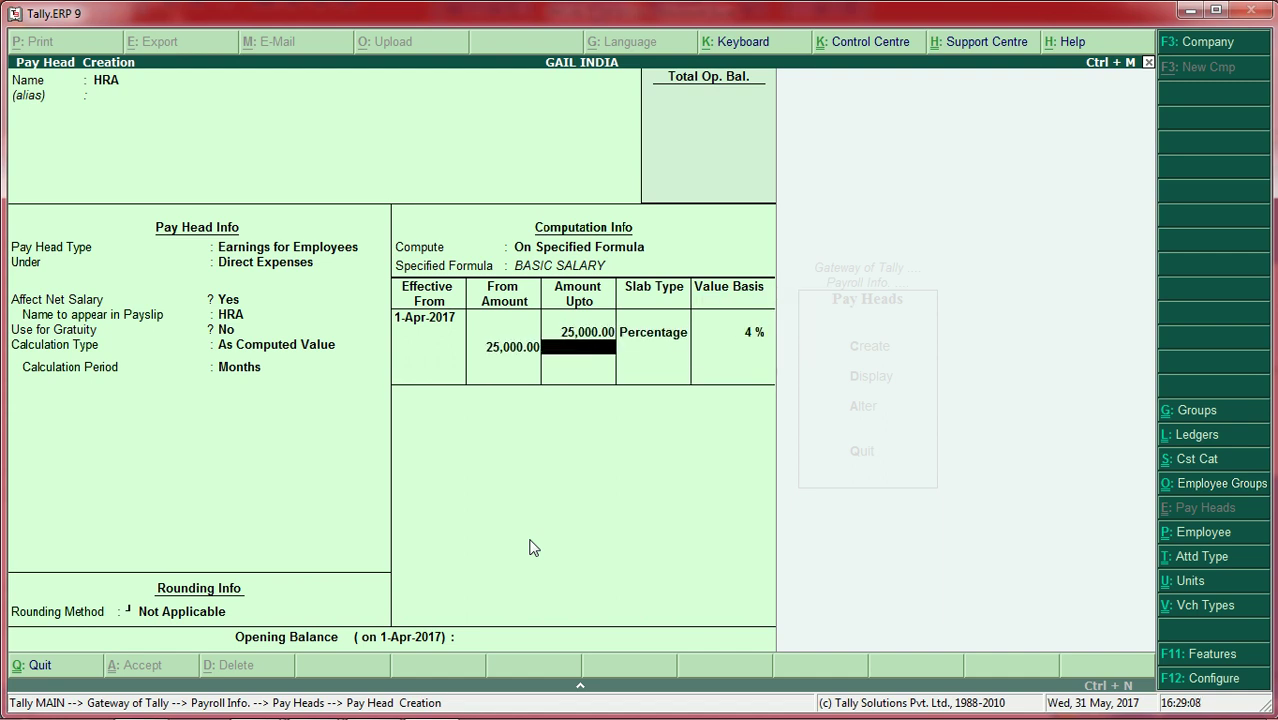
text(40000)
key(Return)
key(Return)
text(7)
key(Return)
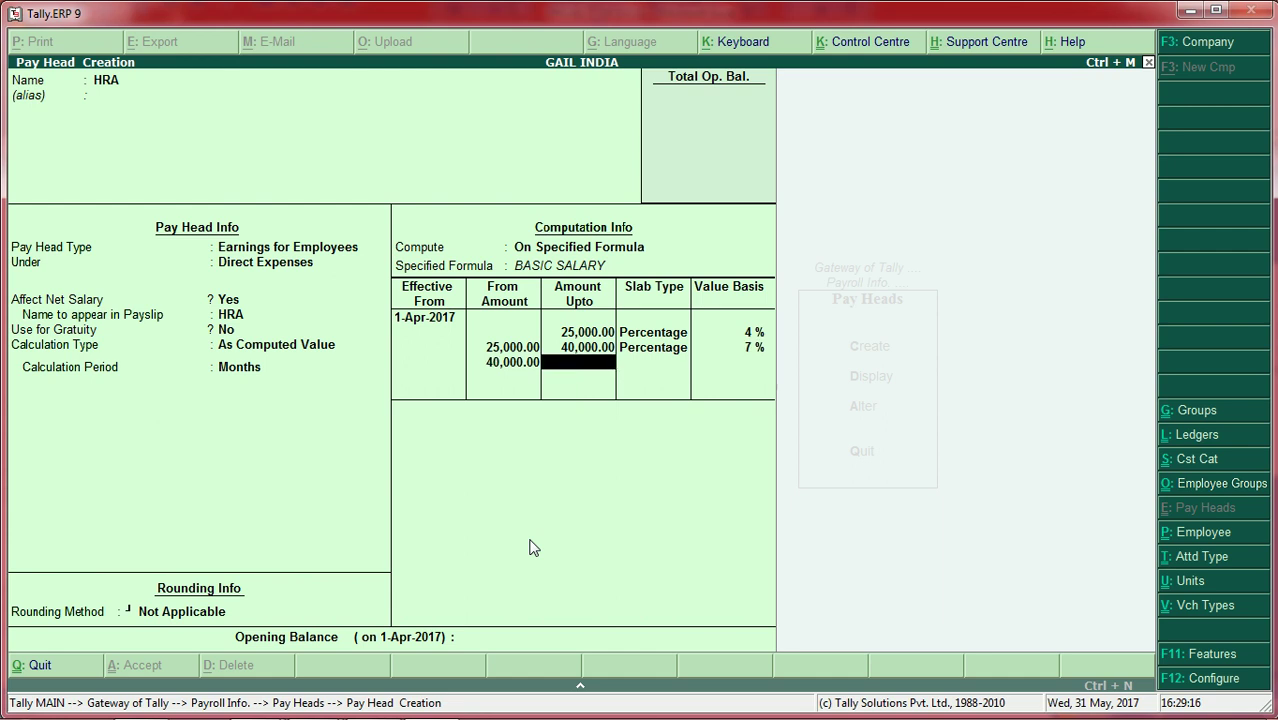
text(70000)
key(Return)
key(Return)
text(10)
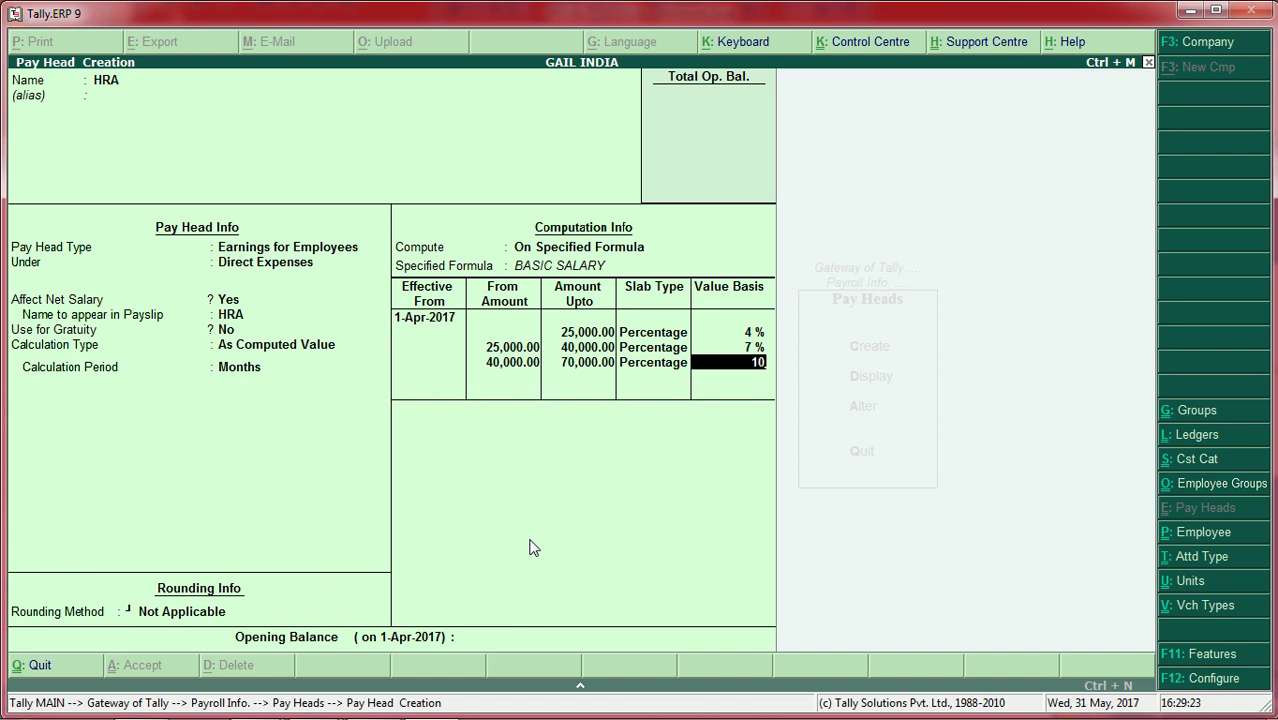
key(Return)
key(Return)
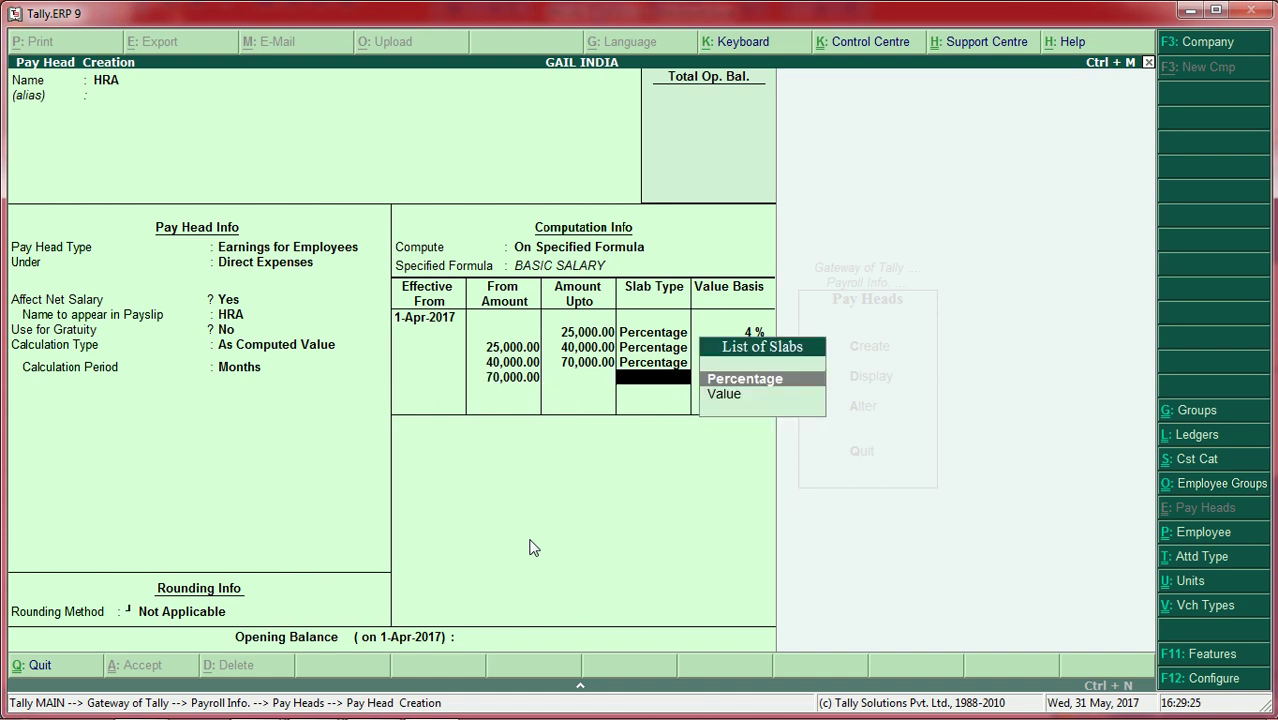
key(Return)
key(Return)
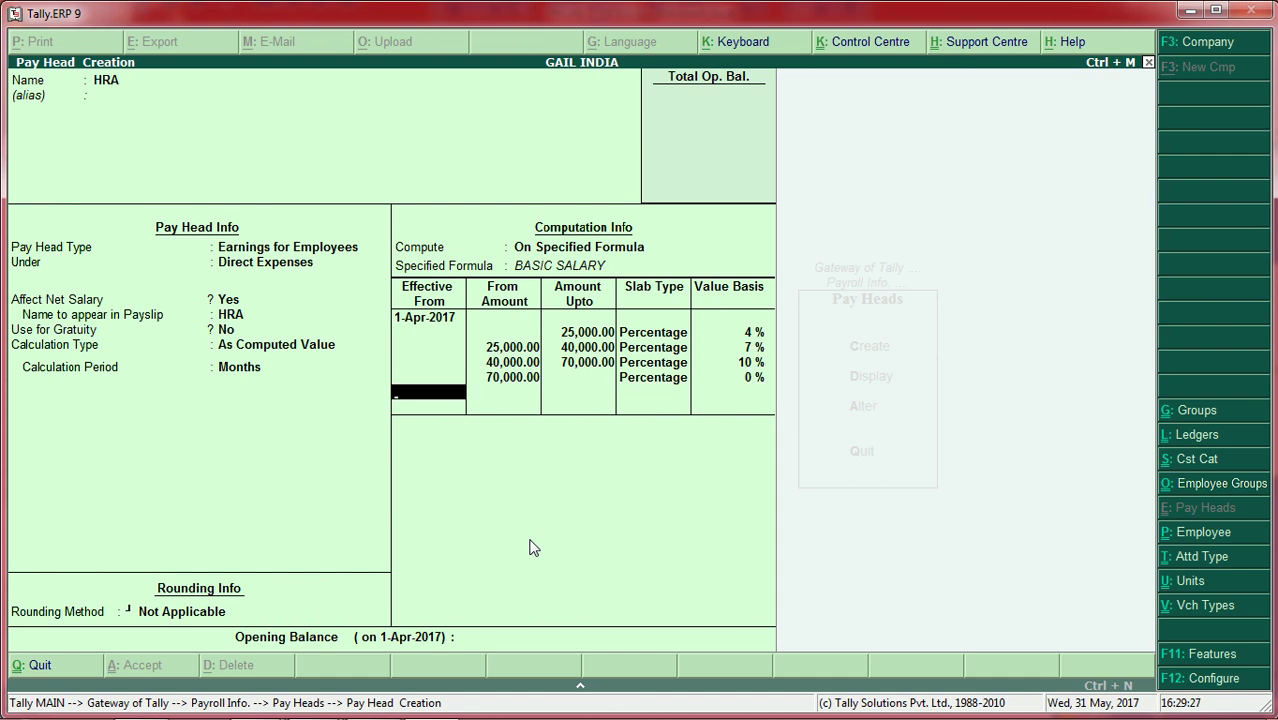
key(Return)
key(Return)
key(Return)
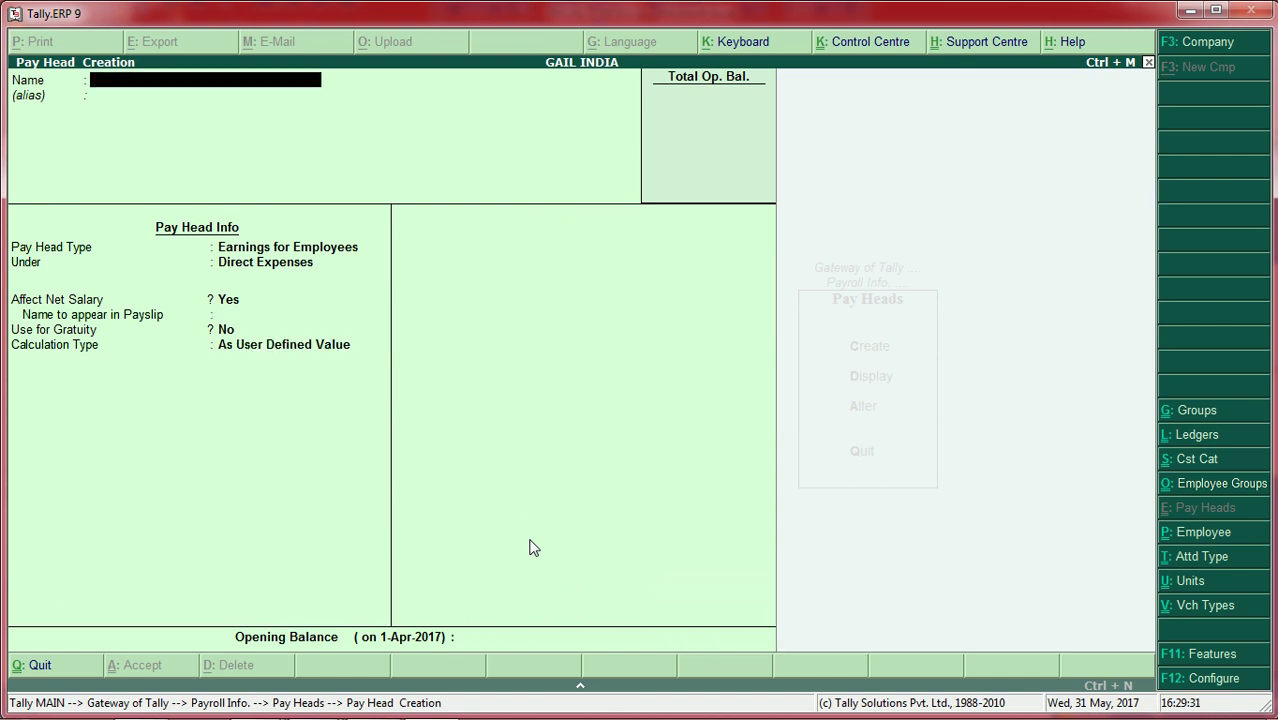
Step: Create PF as an employee earning under Direct Expenses, computed on a BASIC SALARY formula
text(PF)
key(Return)
key(Return)
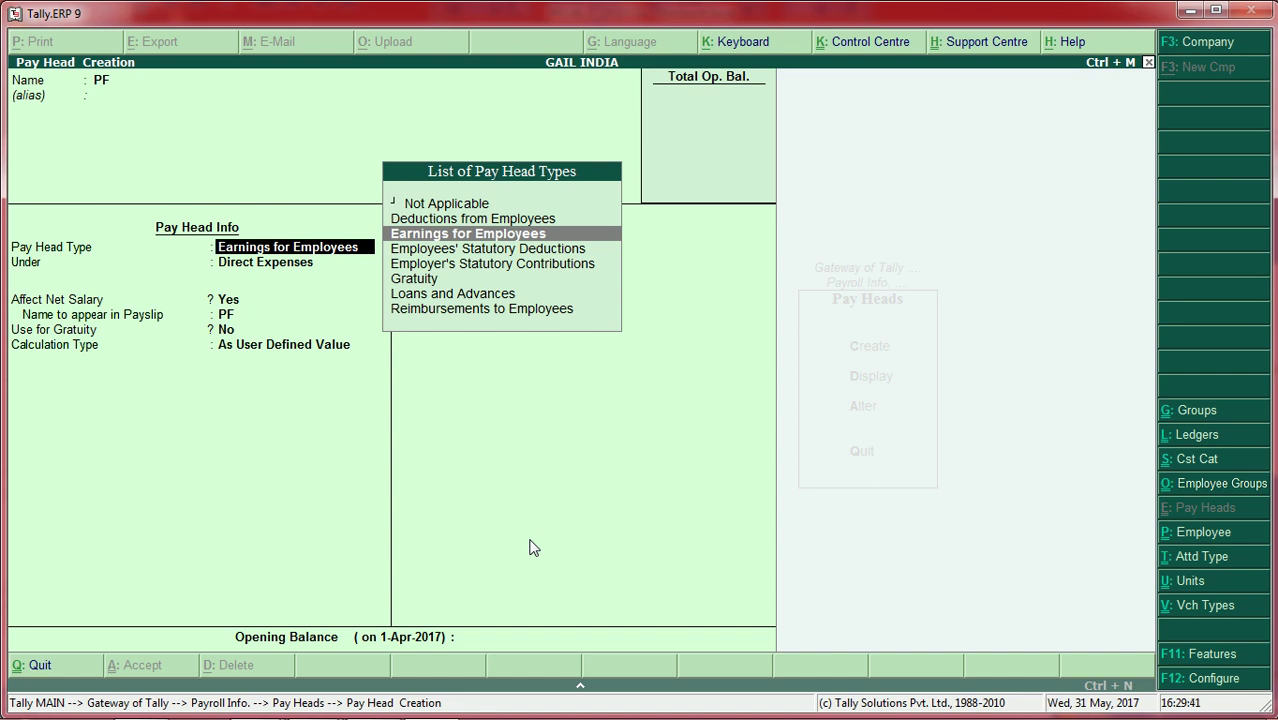
key(Return)
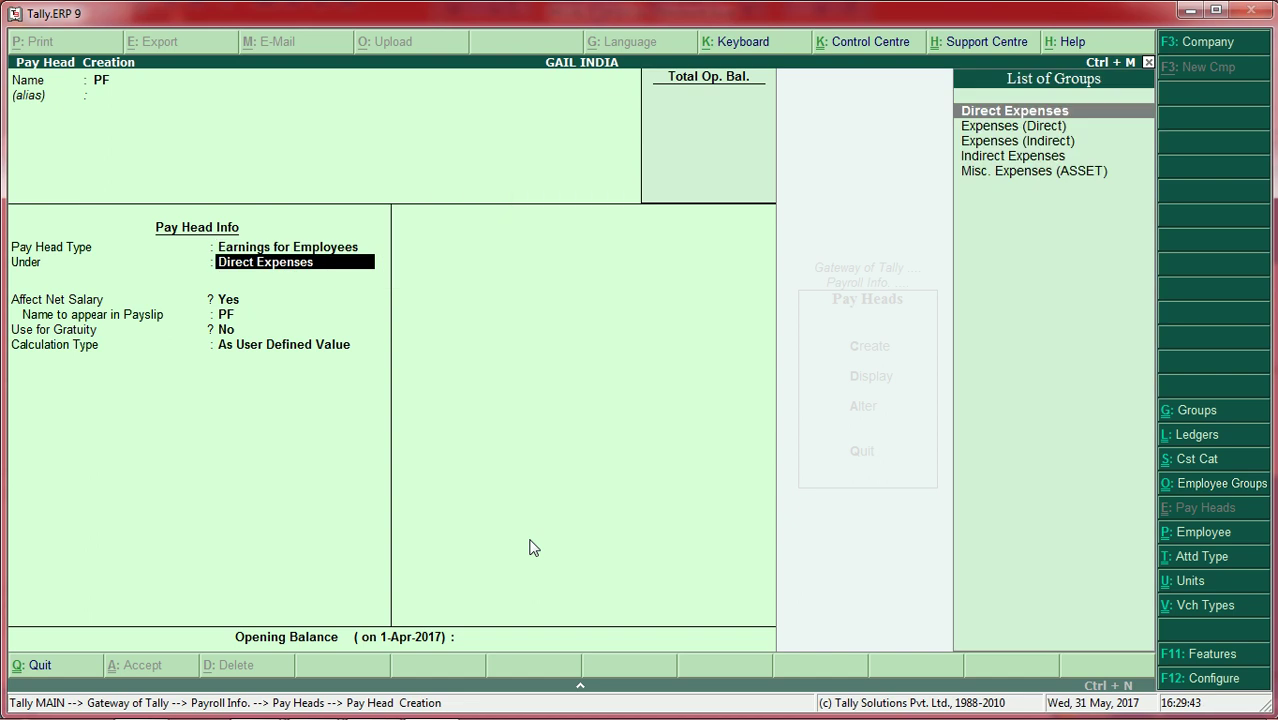
key(Return)
key(Return)
key(Return)
key(Return)
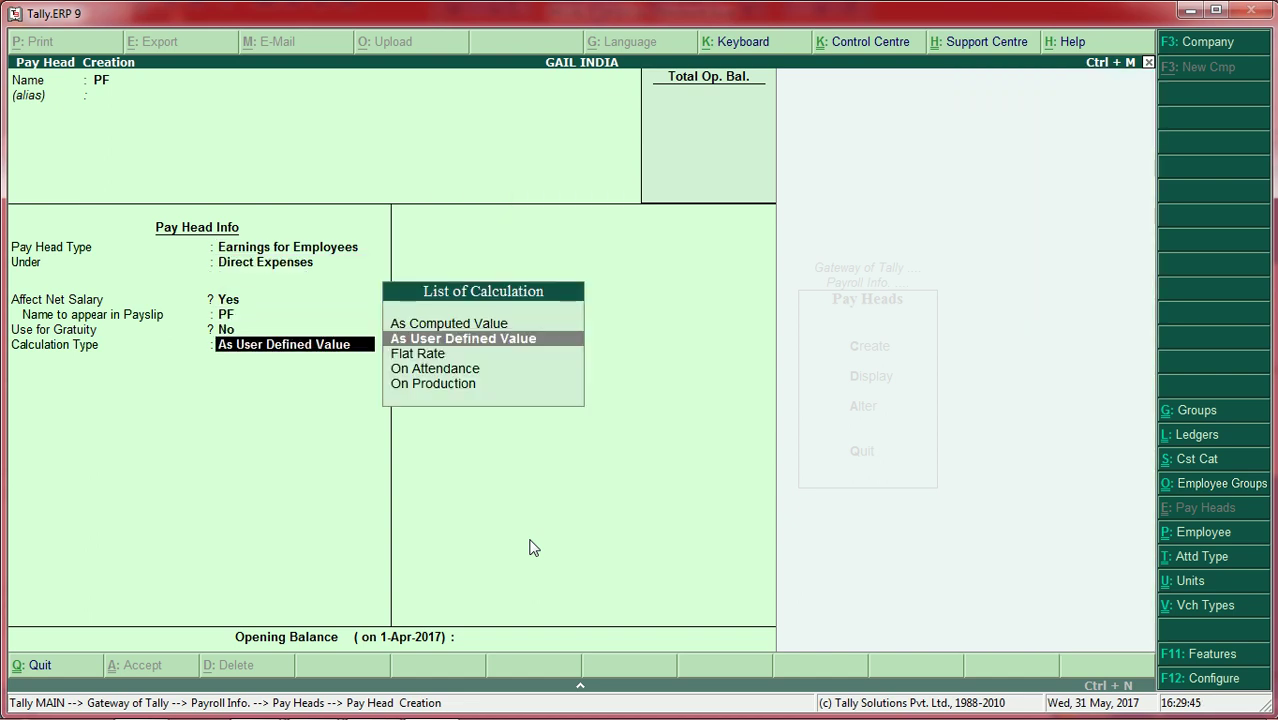
key(Up)
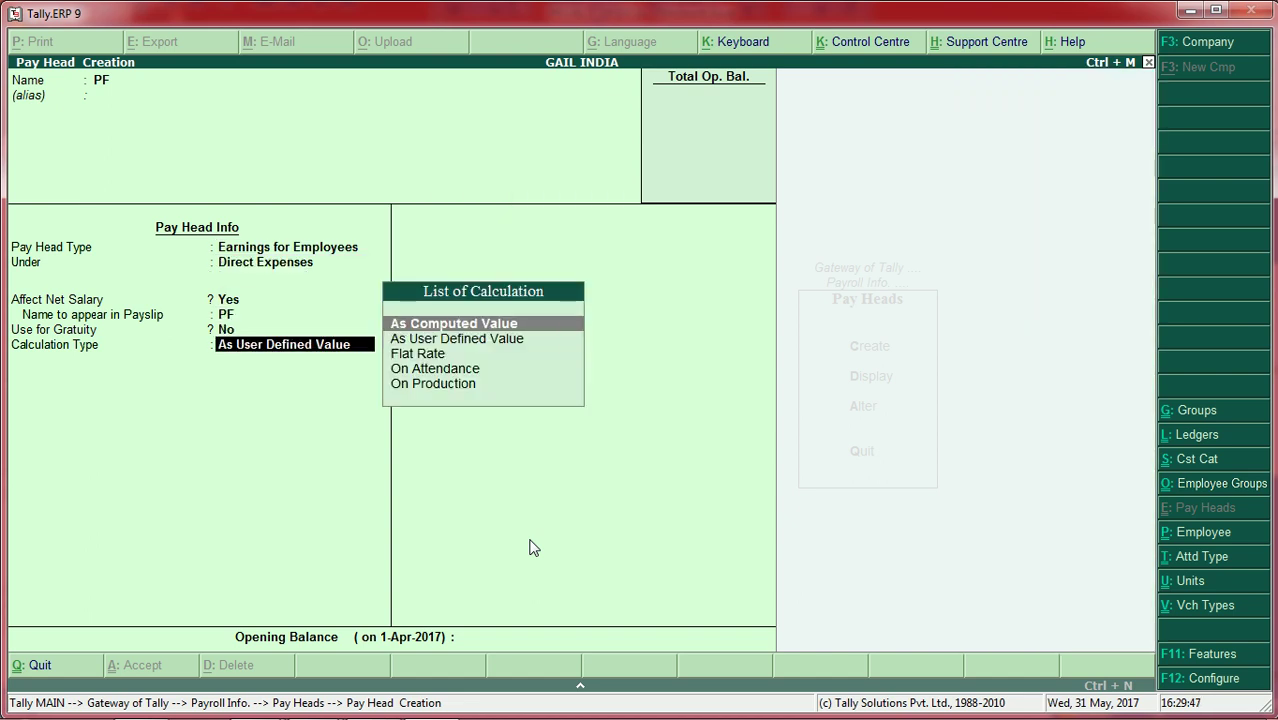
key(Return)
key(Return)
key(Return)
key(Return)
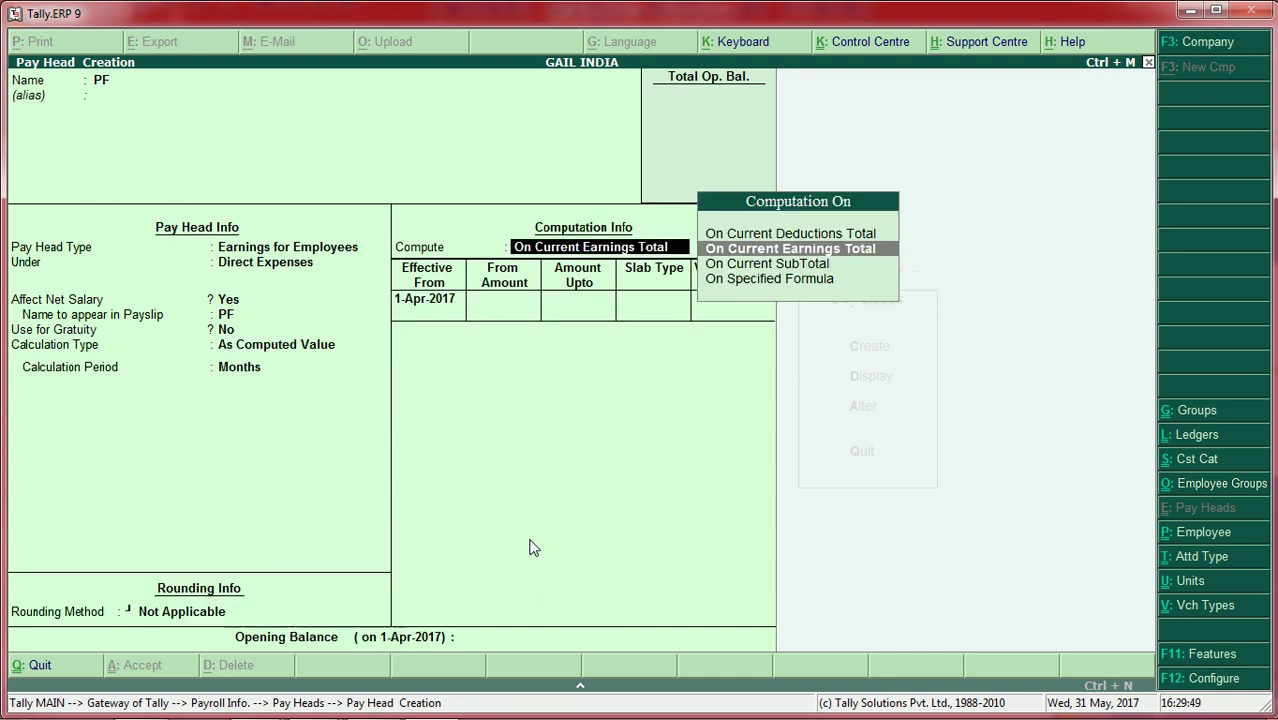
key(BackSpace)
key(Down)
key(Down)
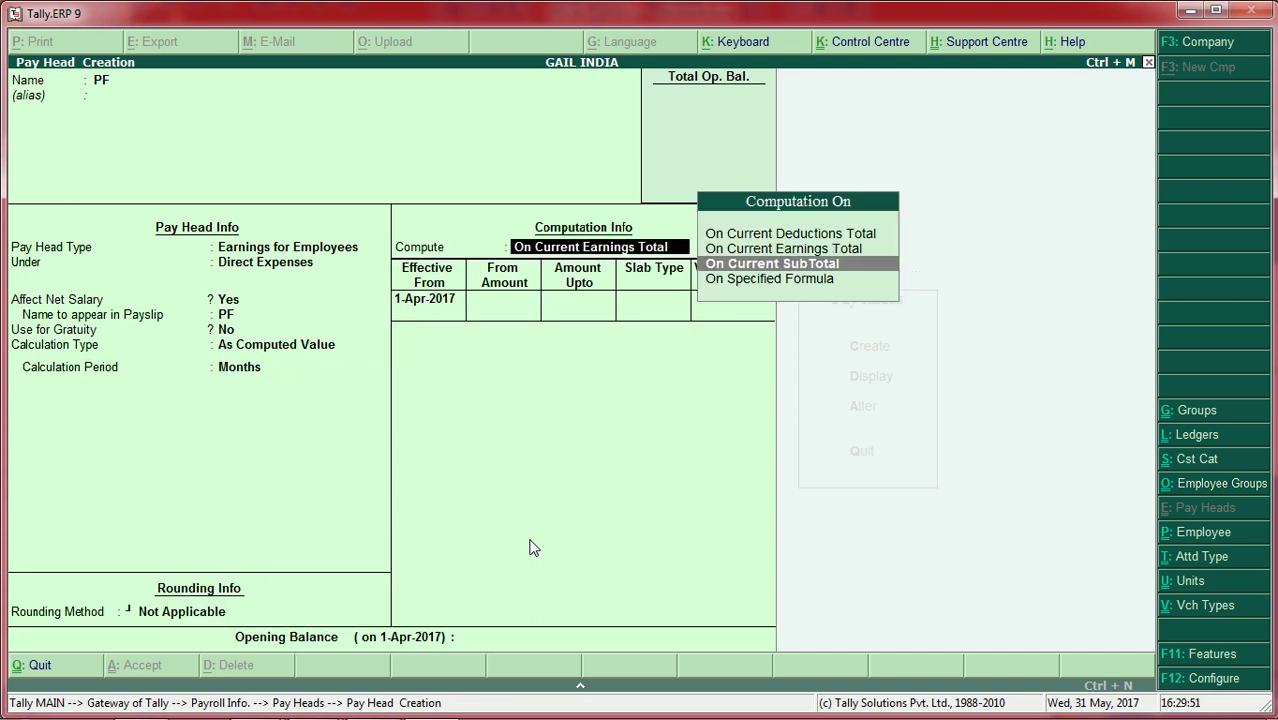
key(Return)
key(Return)
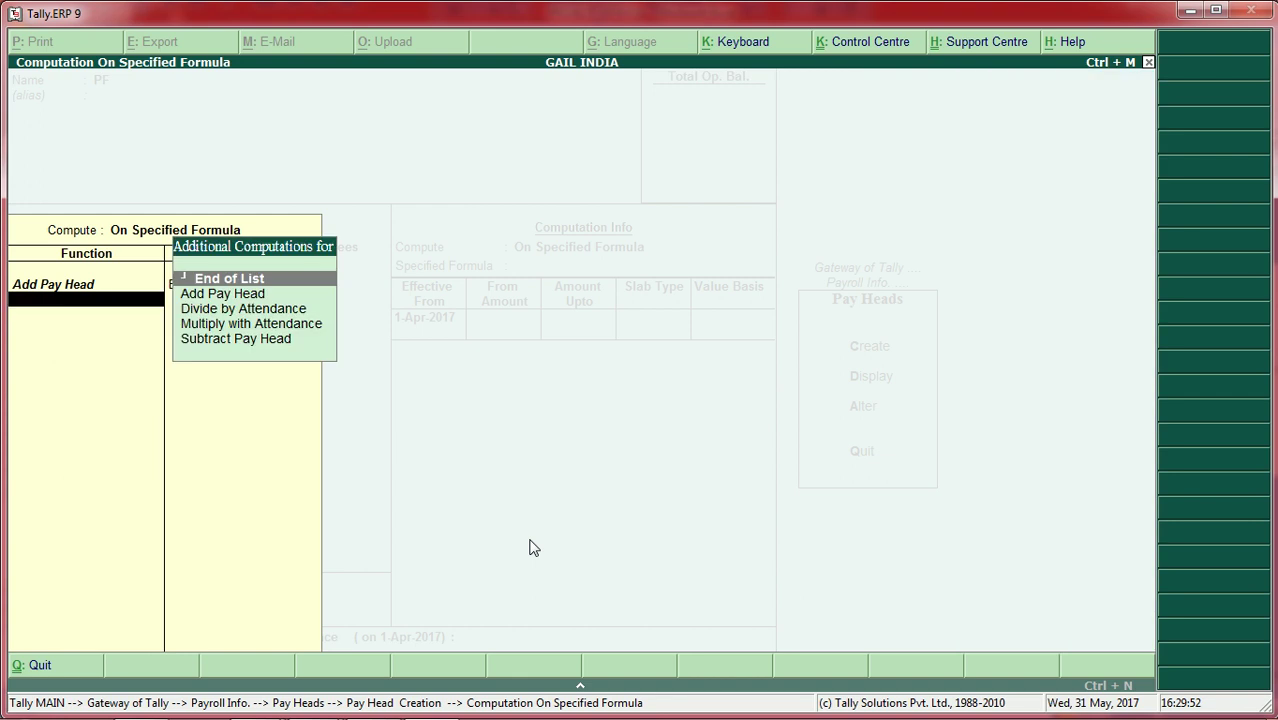
key(Return)
key(Return)
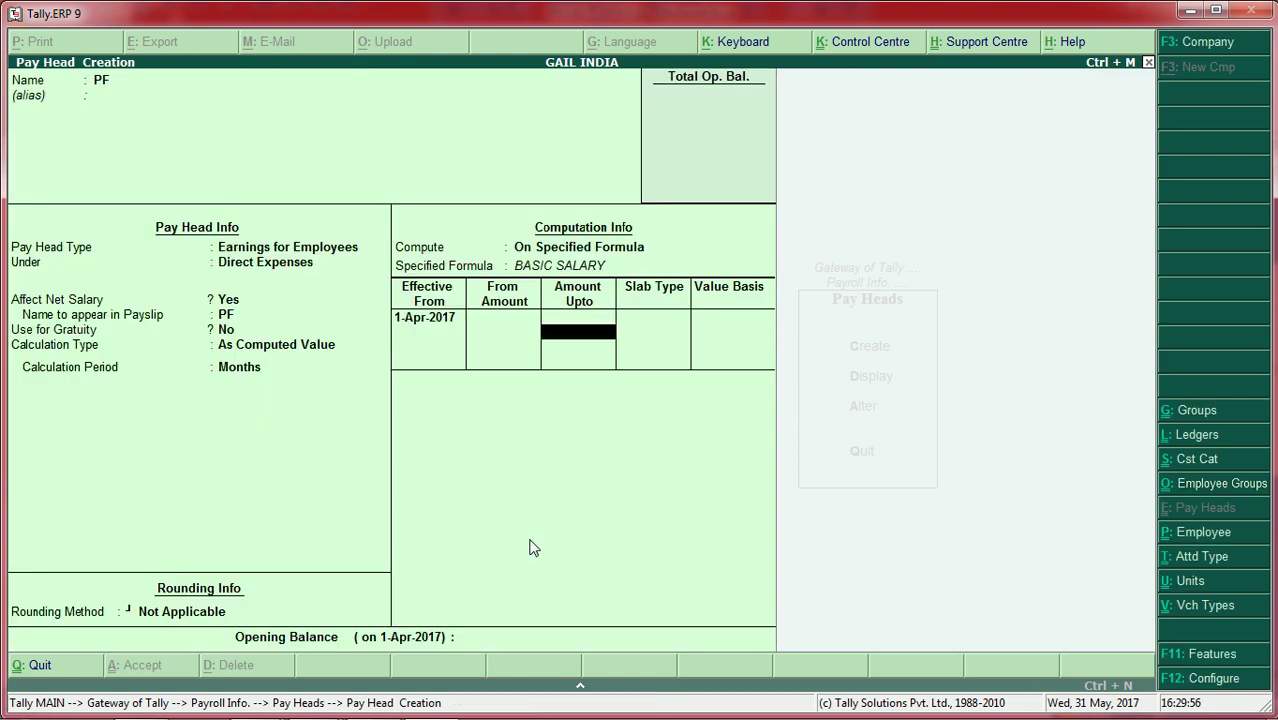
Step: Set the PF slab to Percentage at 5% and save the pay head
key(Return)
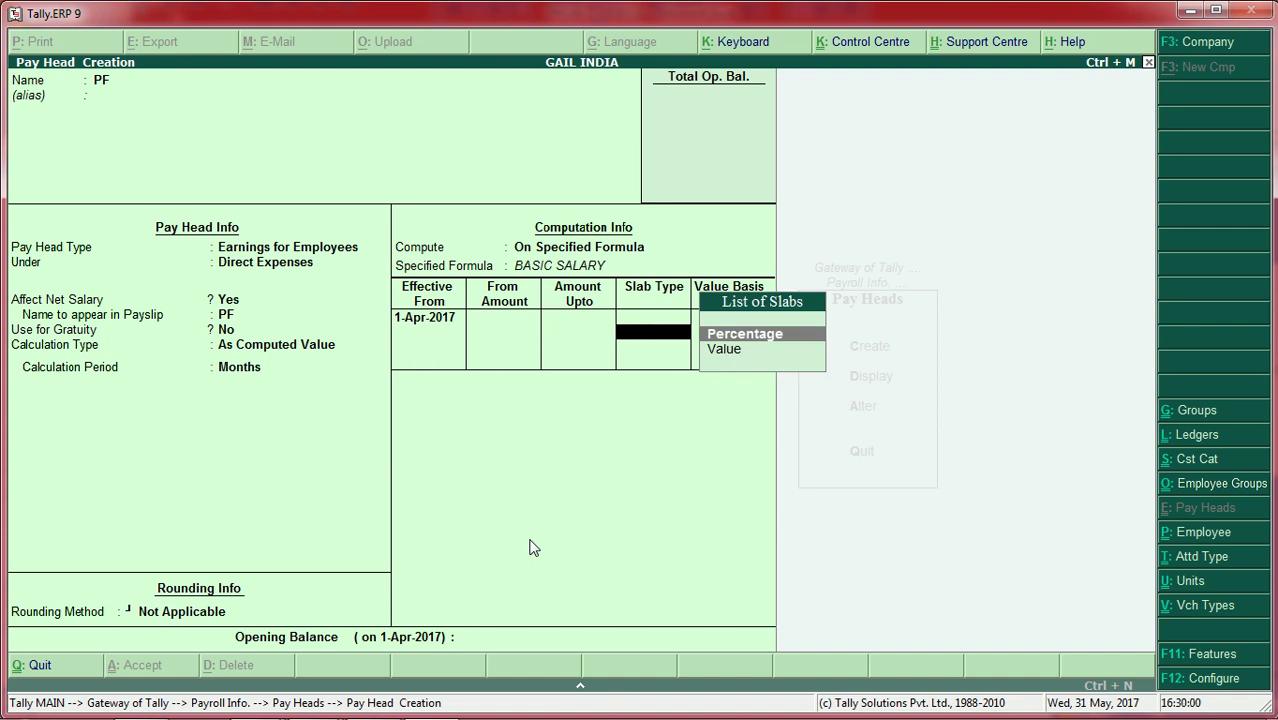
text(s)
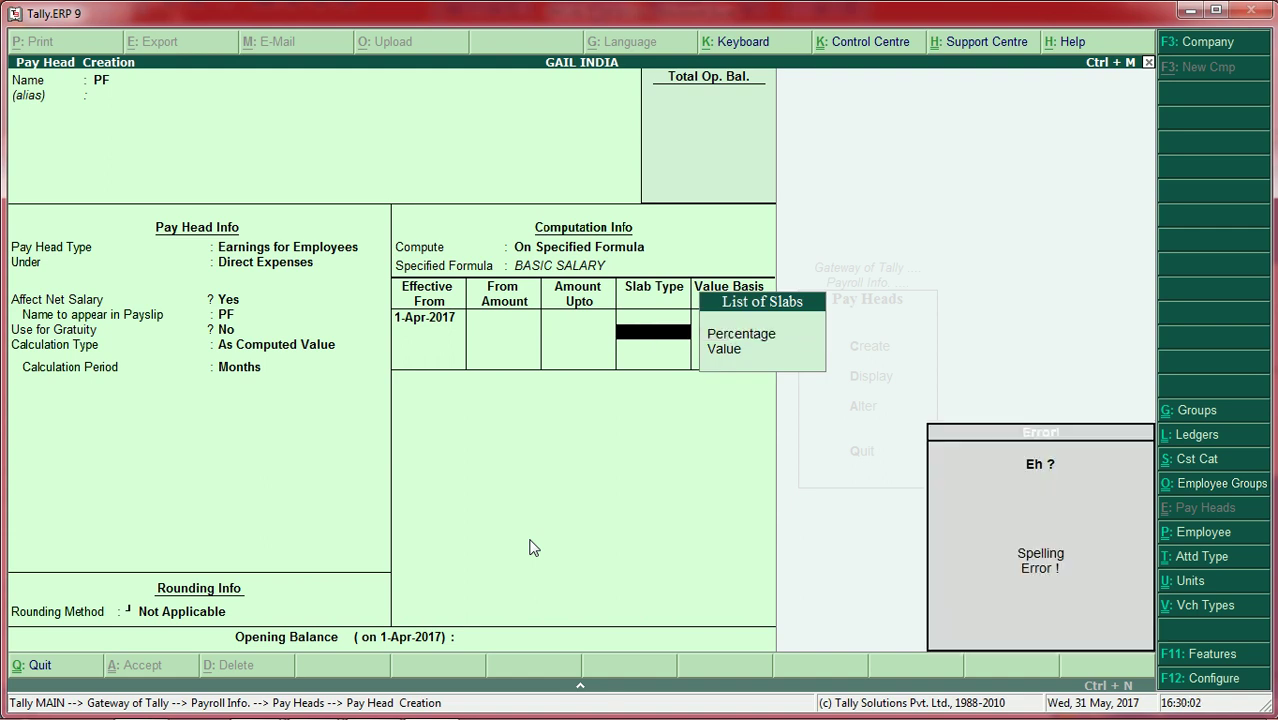
key(Return)
key(Down)
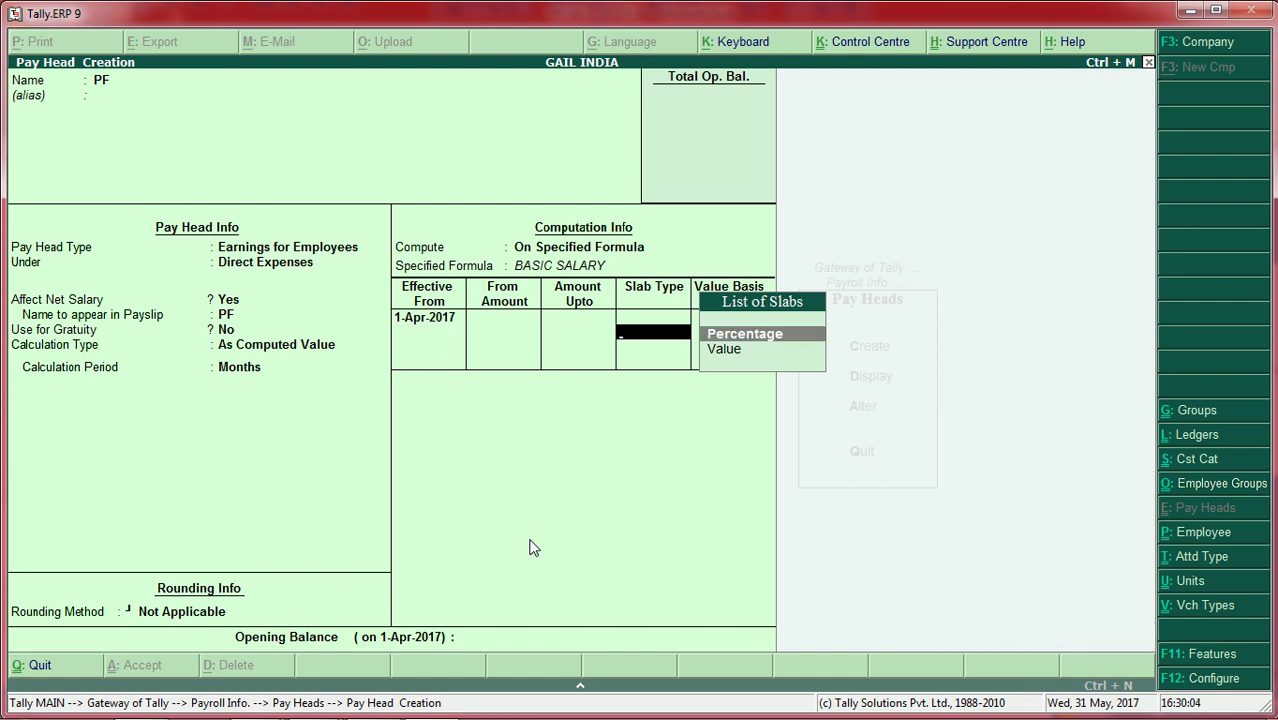
key(Return)
text(5)
key(Return)
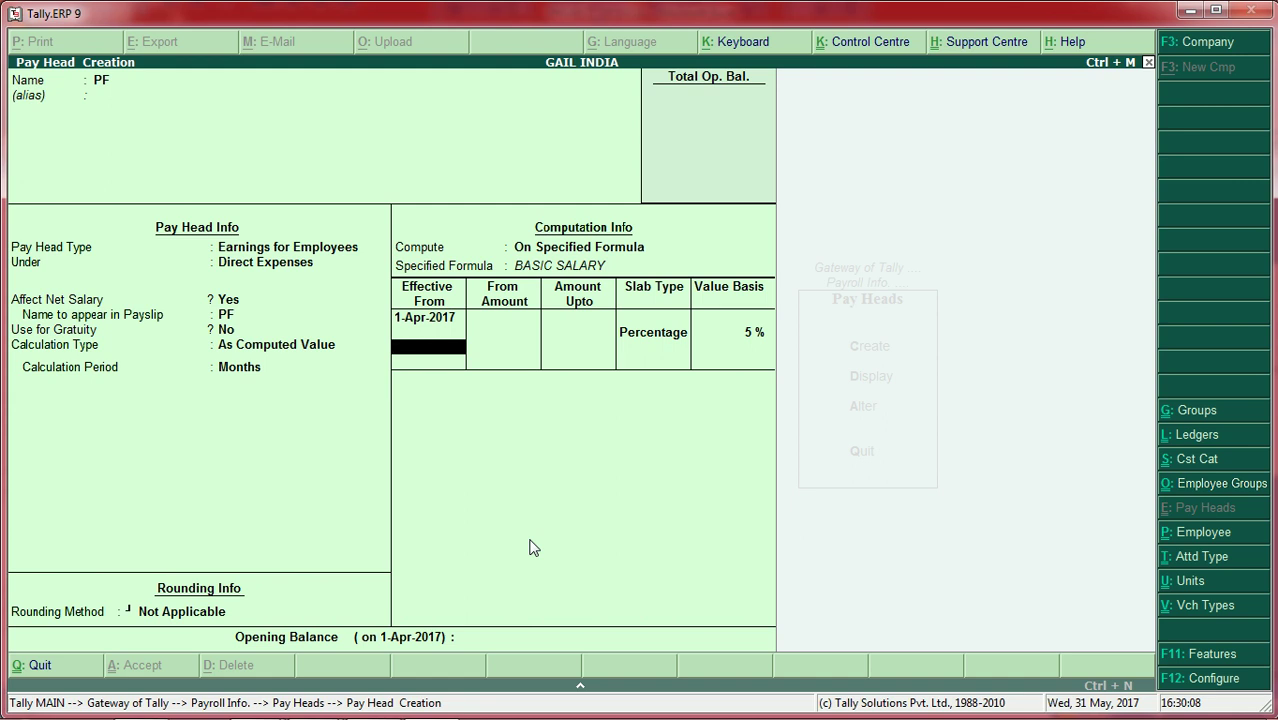
key(Return)
key(Return)
key(Return)
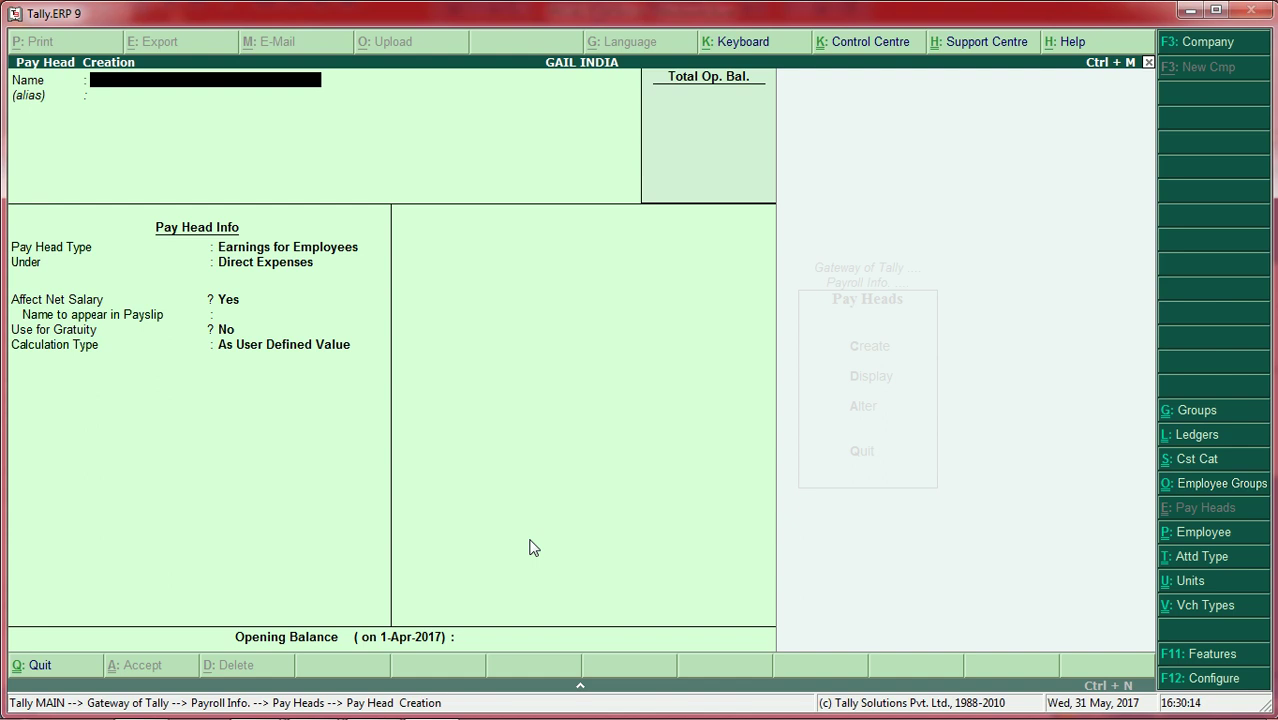
Step: Name the pay head IT as a deduction from employees under Indirect Expenses
text(IT)
key(Return)
key(Return)
key(Up)
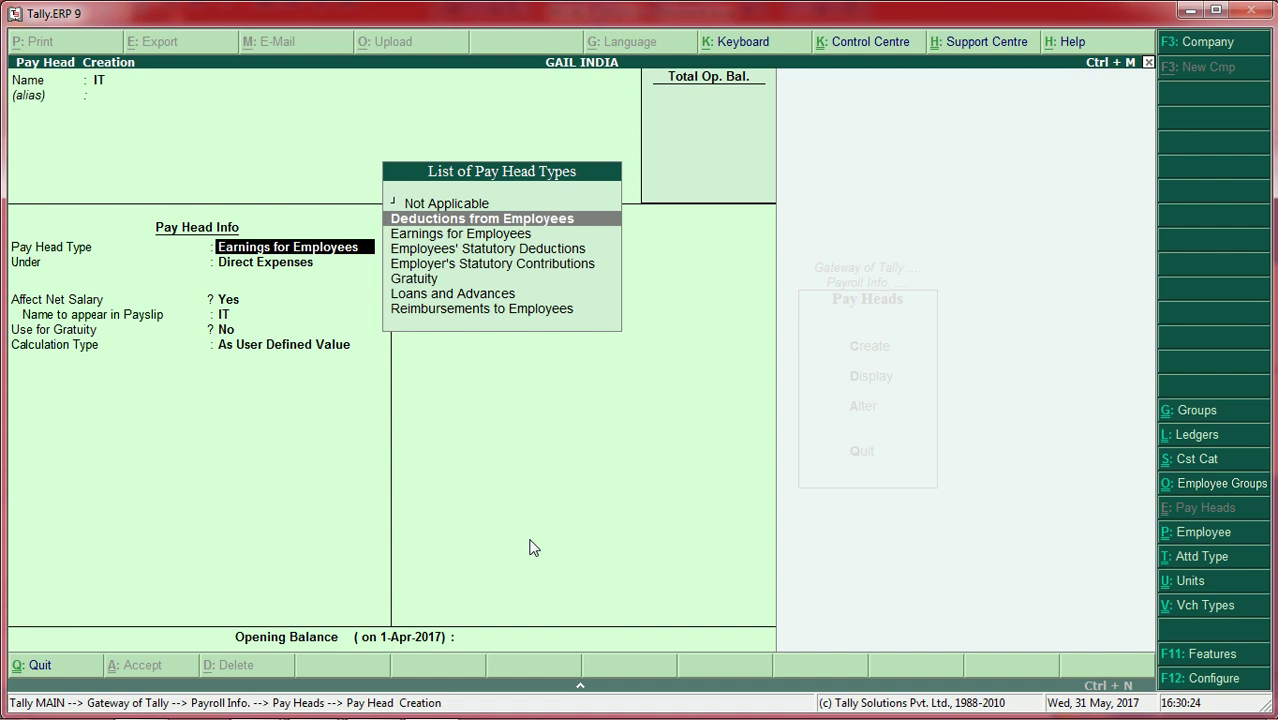
key(Return)
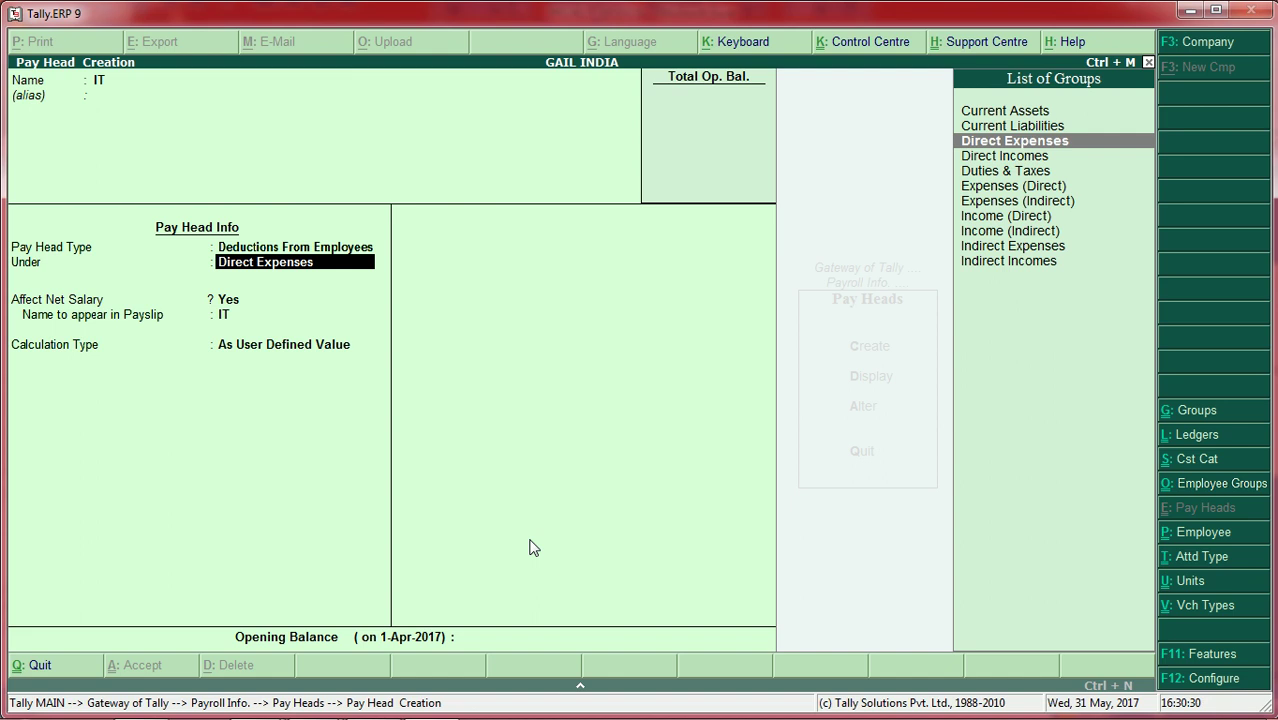
key(Down)
key(Down)
key(Down)
key(Down)
key(Down)
key(Down)
key(Down)
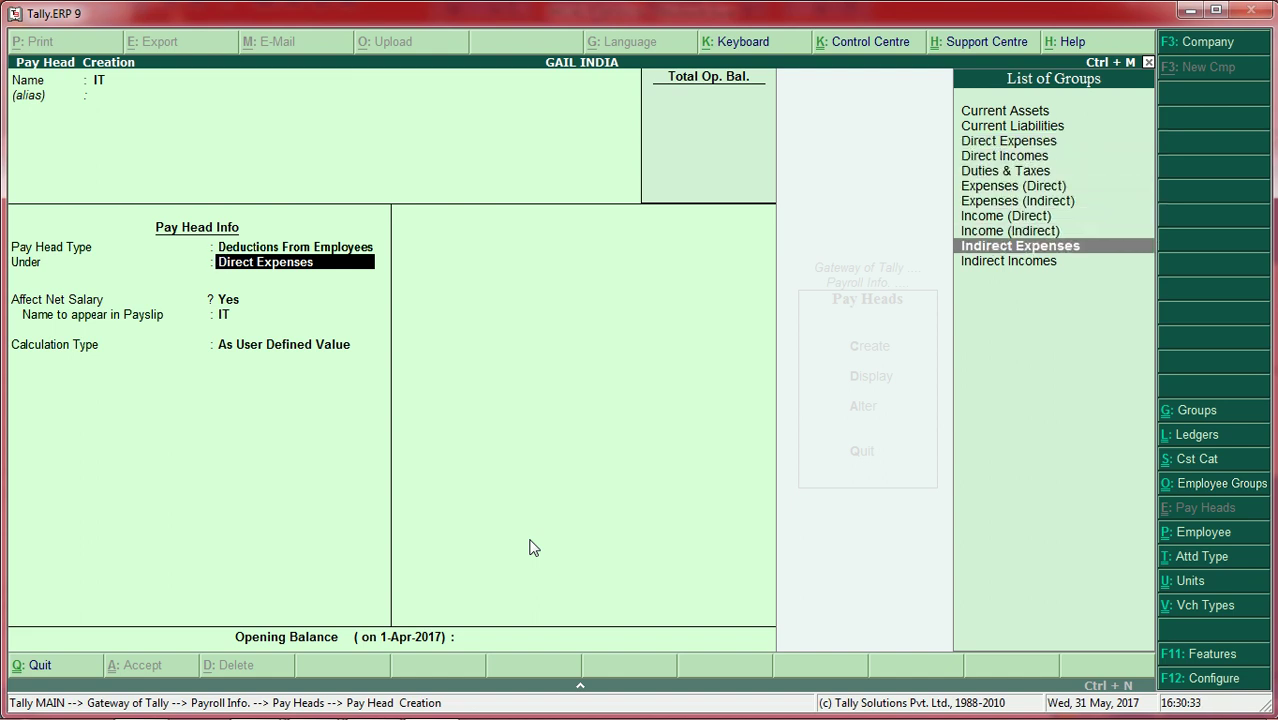
key(Return)
key(Return)
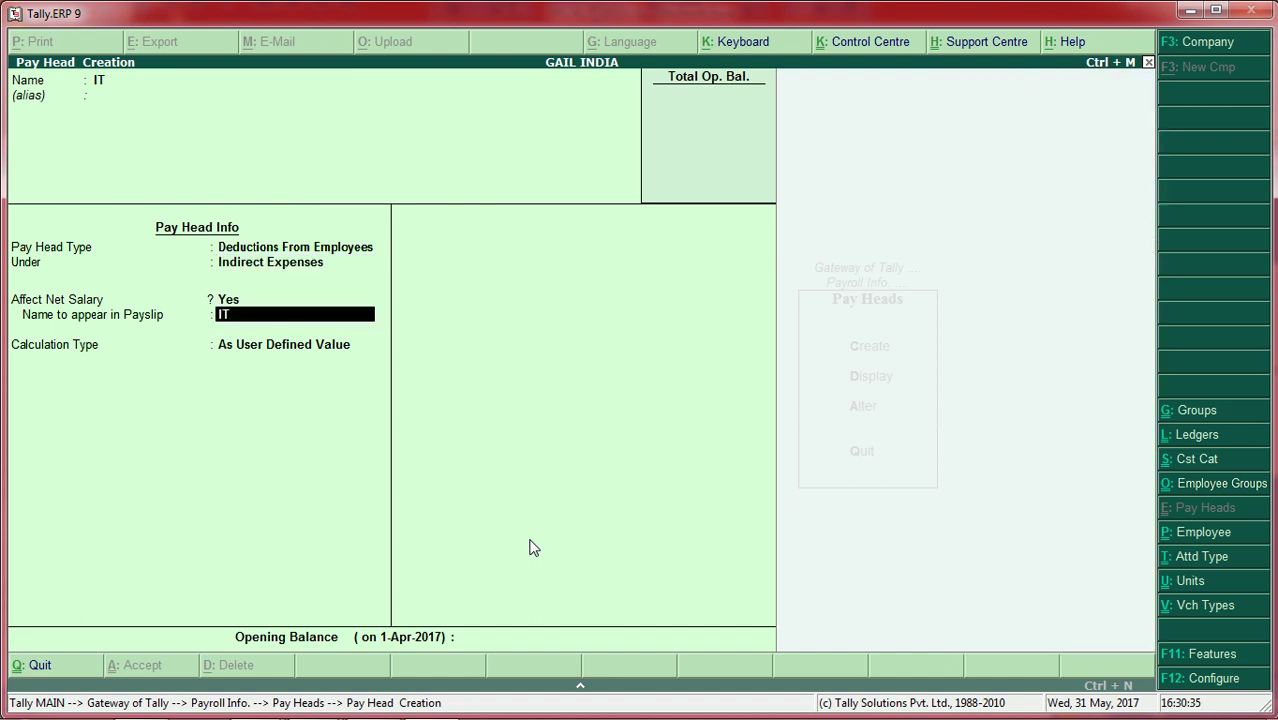
key(Return)
Step: Make IT an As Computed Value based on a BASIC SALARY formula
key(Up)
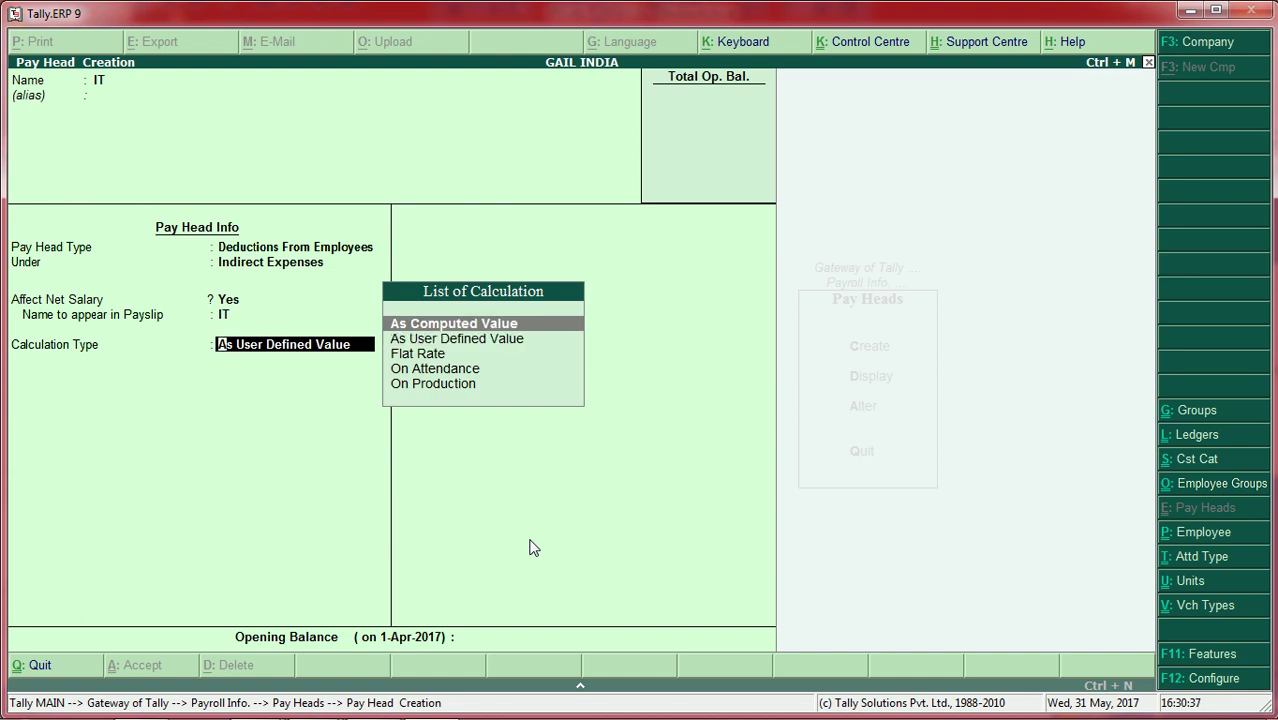
key(Return)
key(Return)
key(Return)
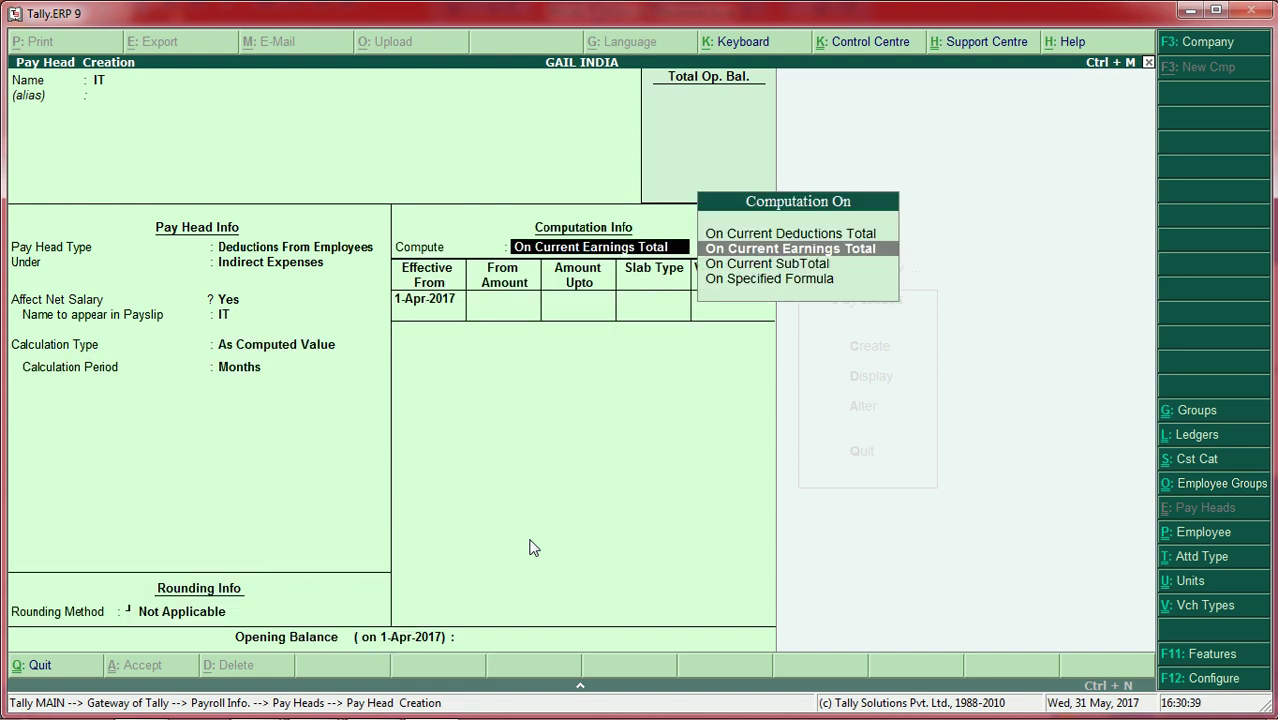
key(Down)
key(Down)
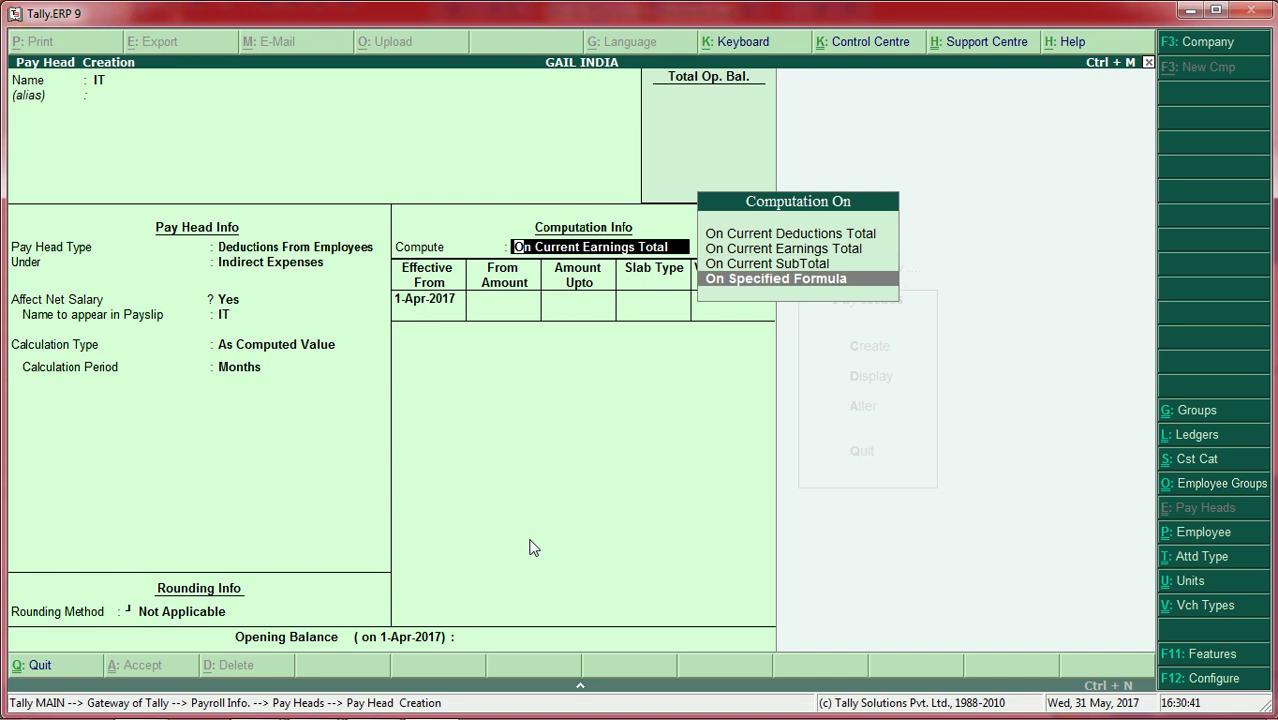
key(Return)
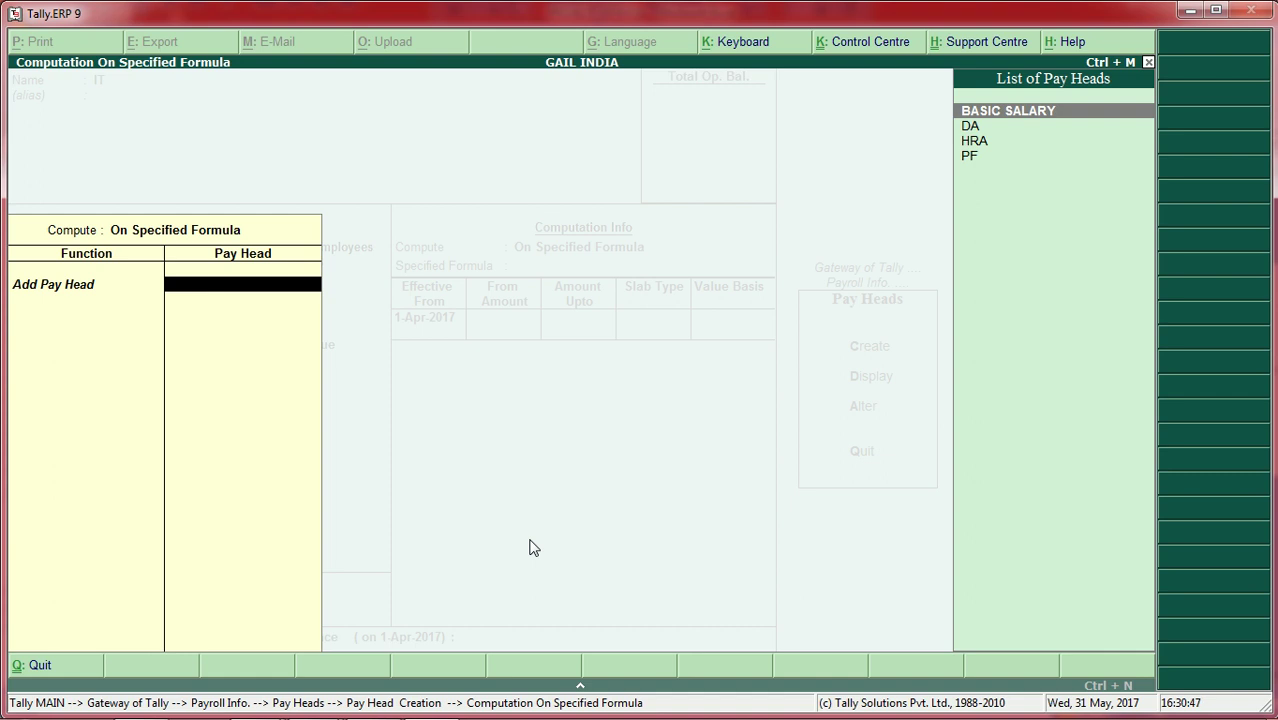
key(Return)
key(Return)
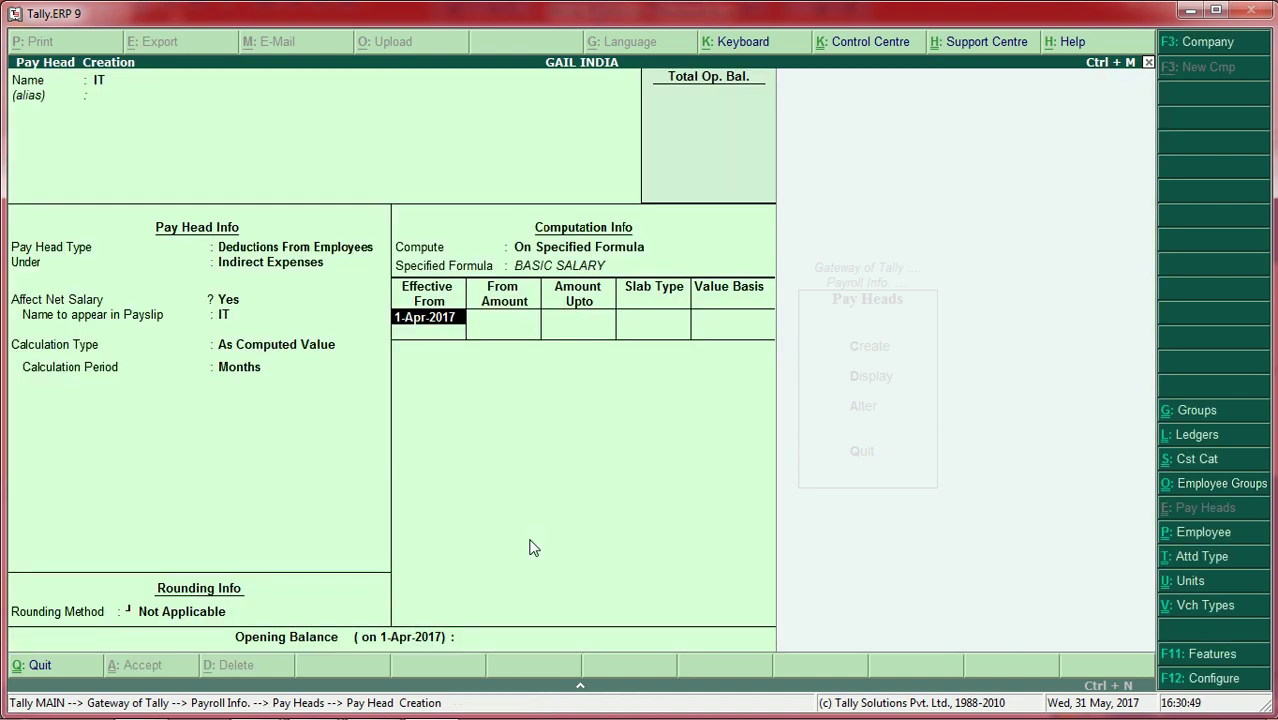
key(Return)
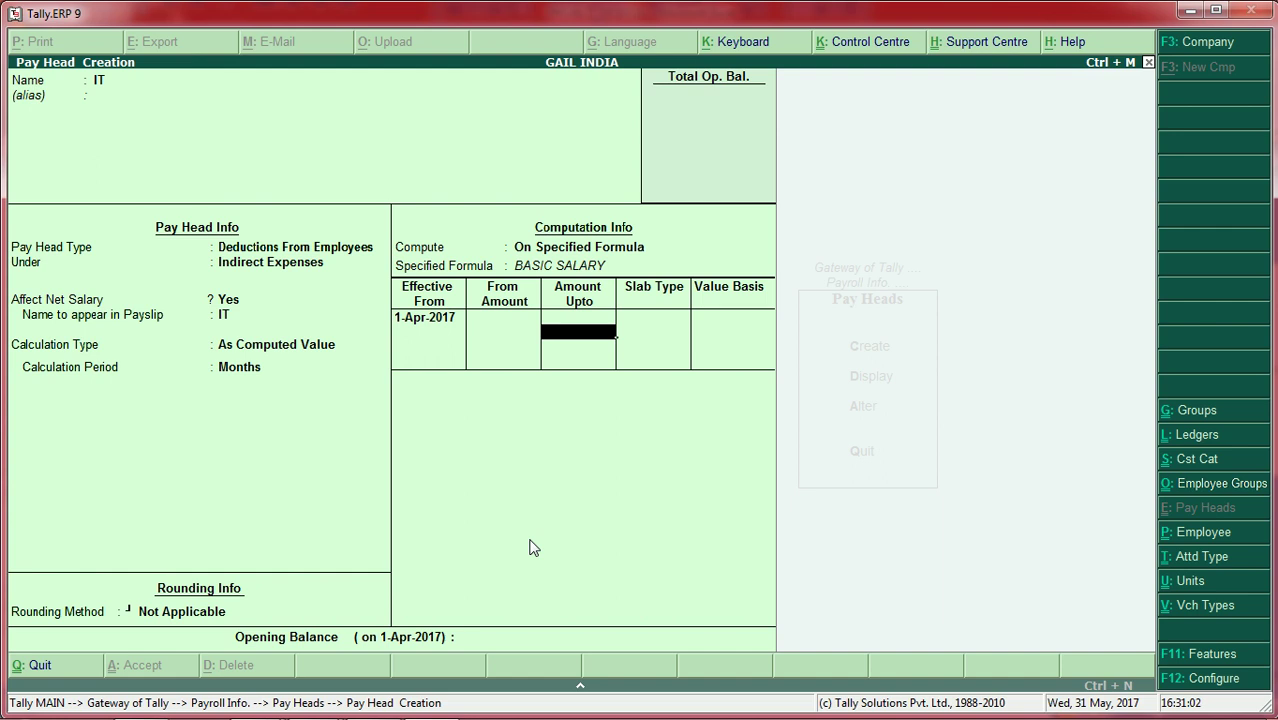
Step: Set the IT slab to Percentage at 10% and save the pay head
key(Return)
key(Return)
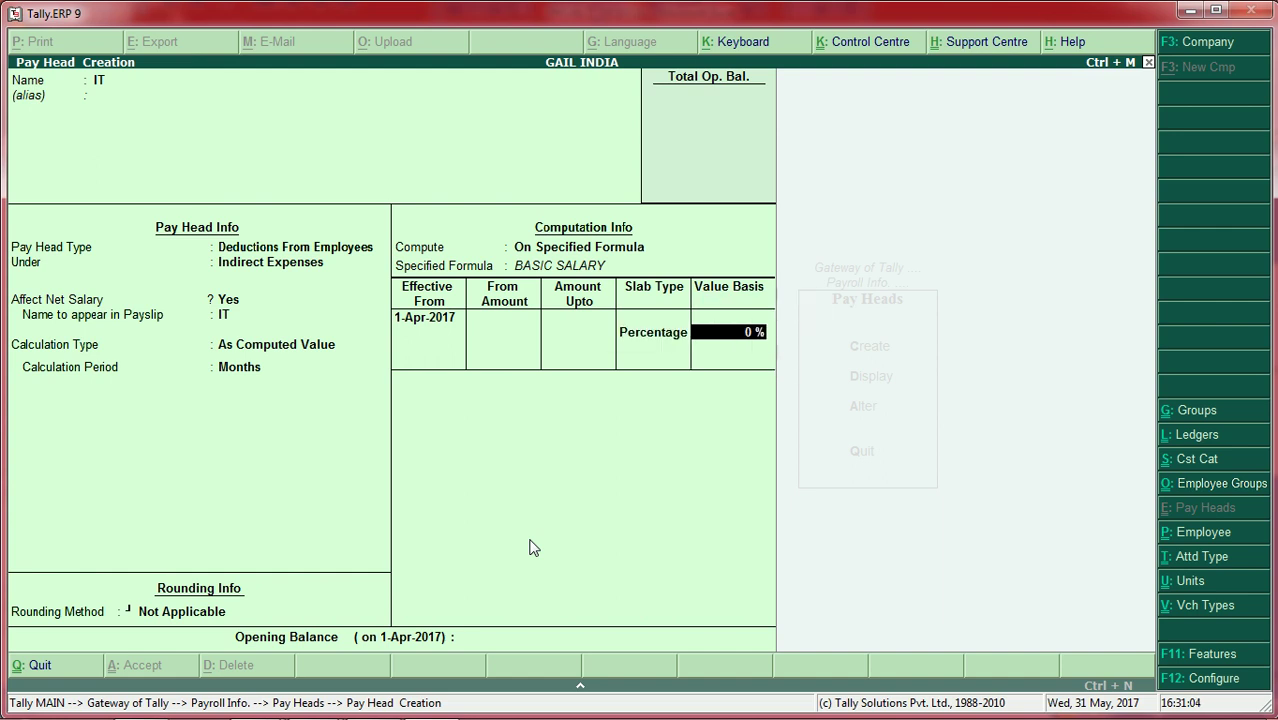
text(10)
key(Return)
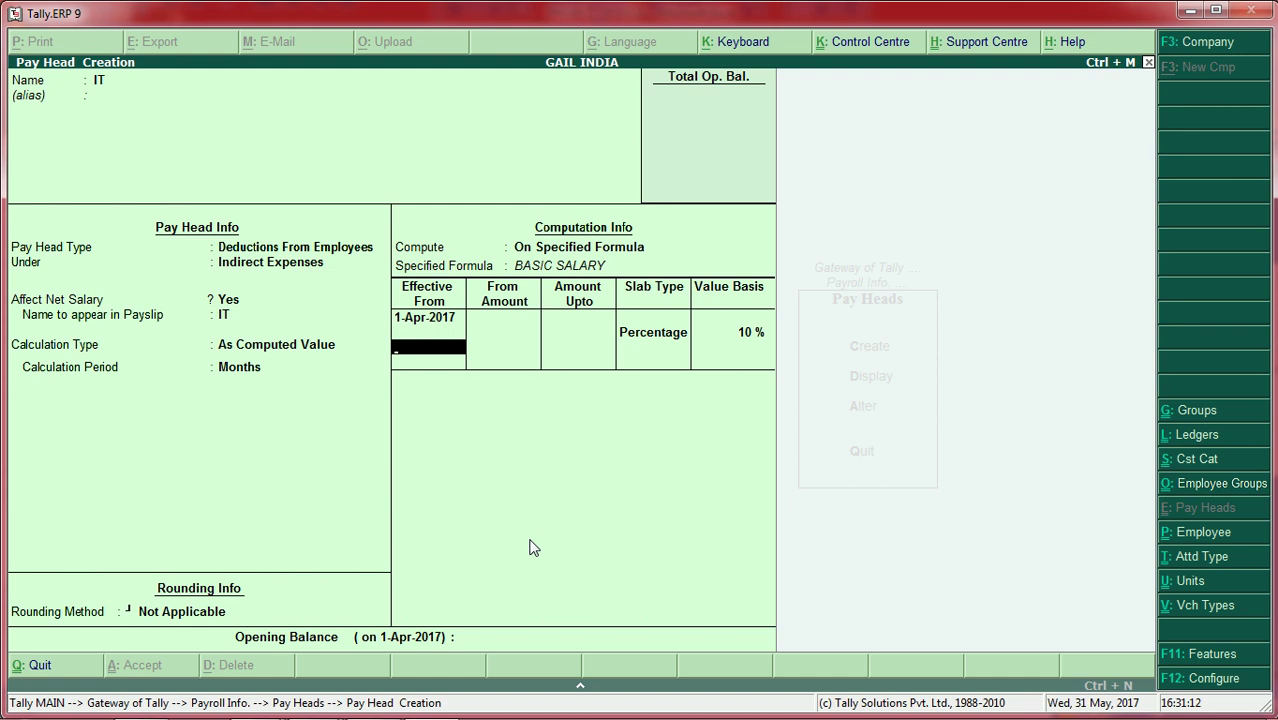
key(Return)
key(Return)
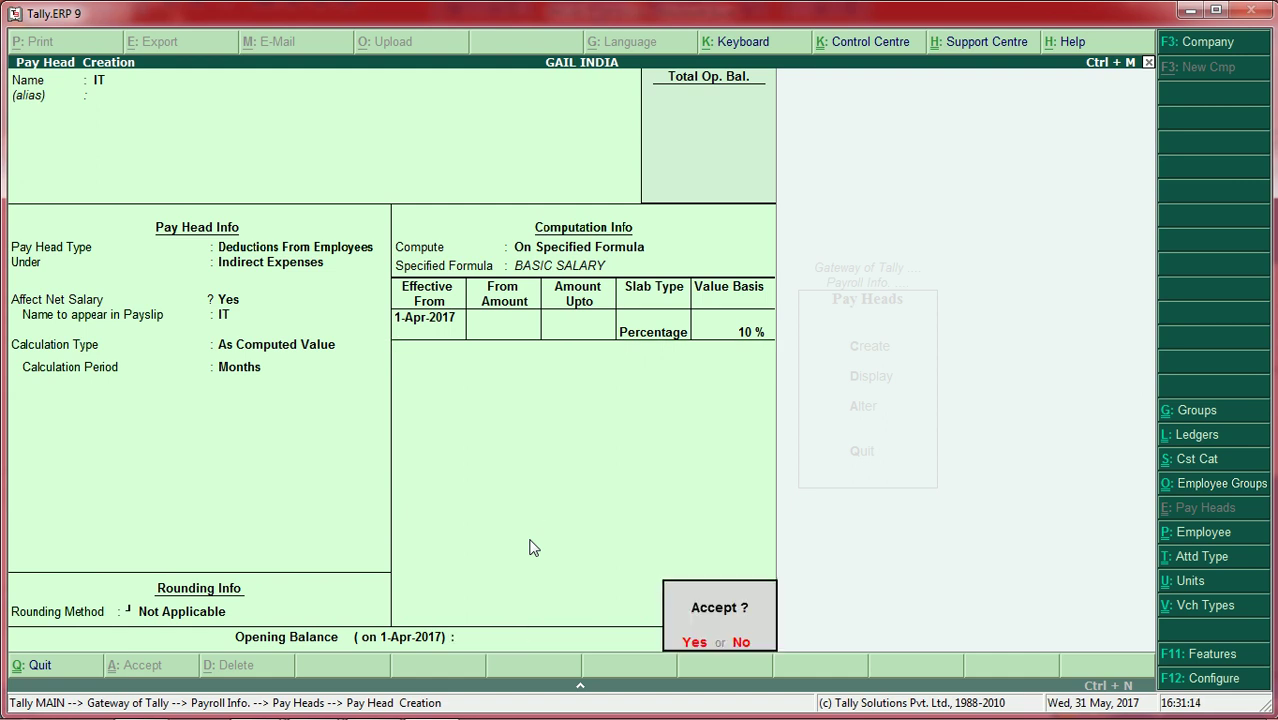
key(Return)
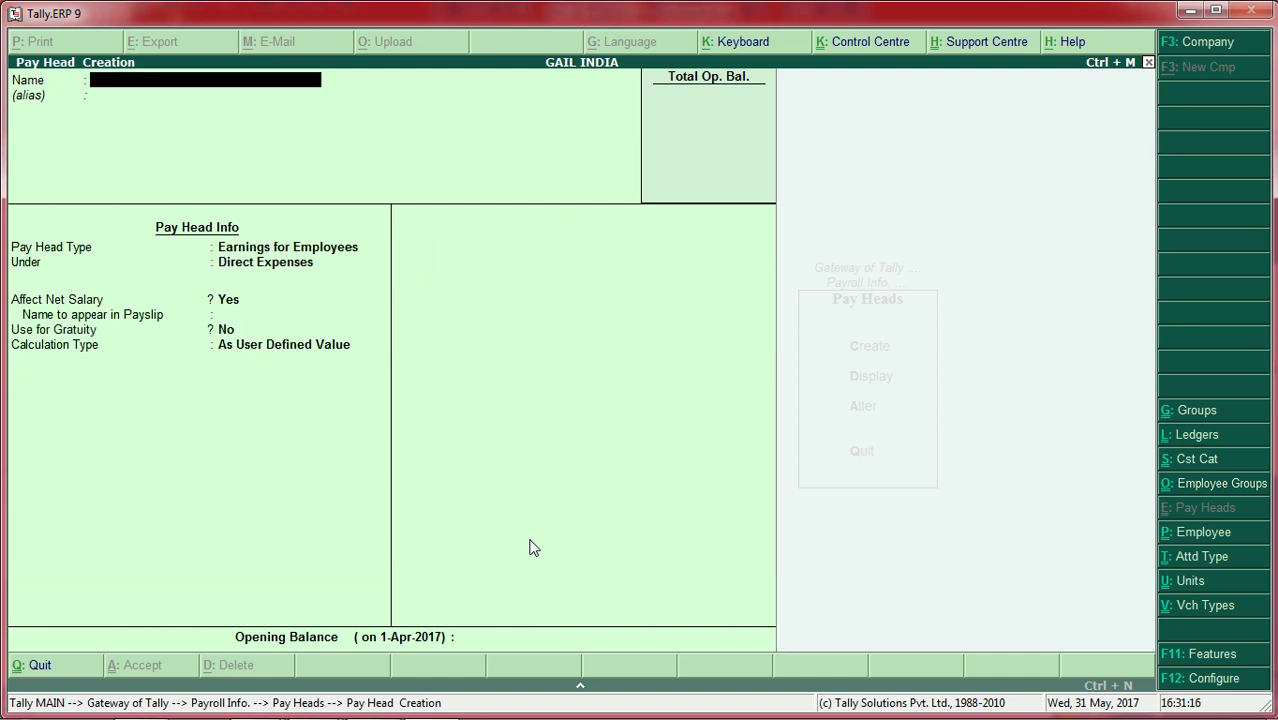
key(Escape)
Step: Display the pay heads list to confirm IT is included
key(Return)
key(Escape)
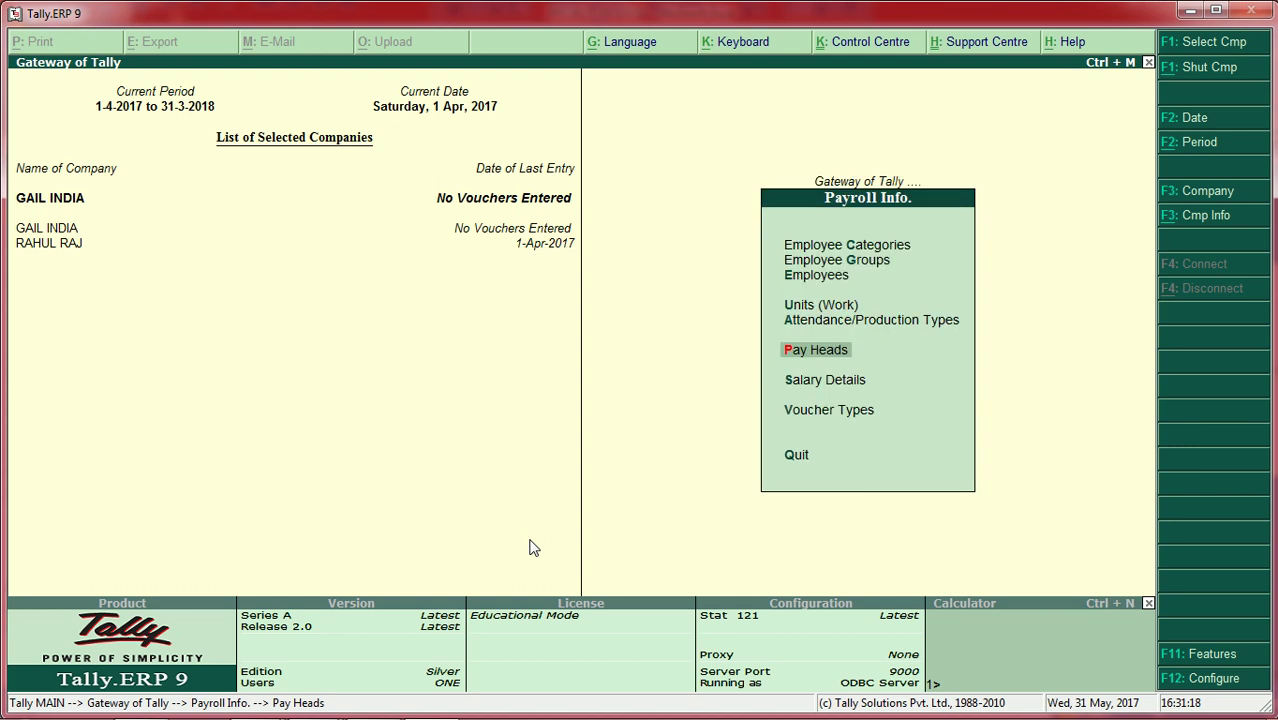
key(Return)
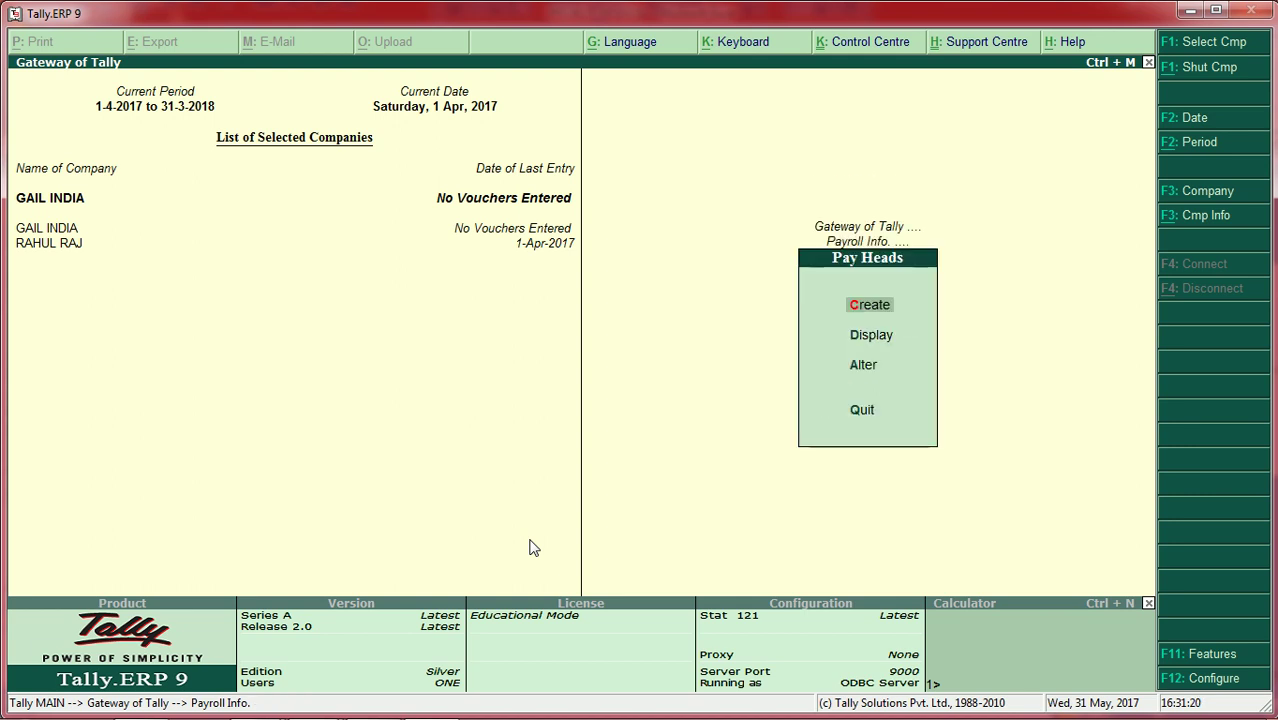
key(Down)
key(Return)
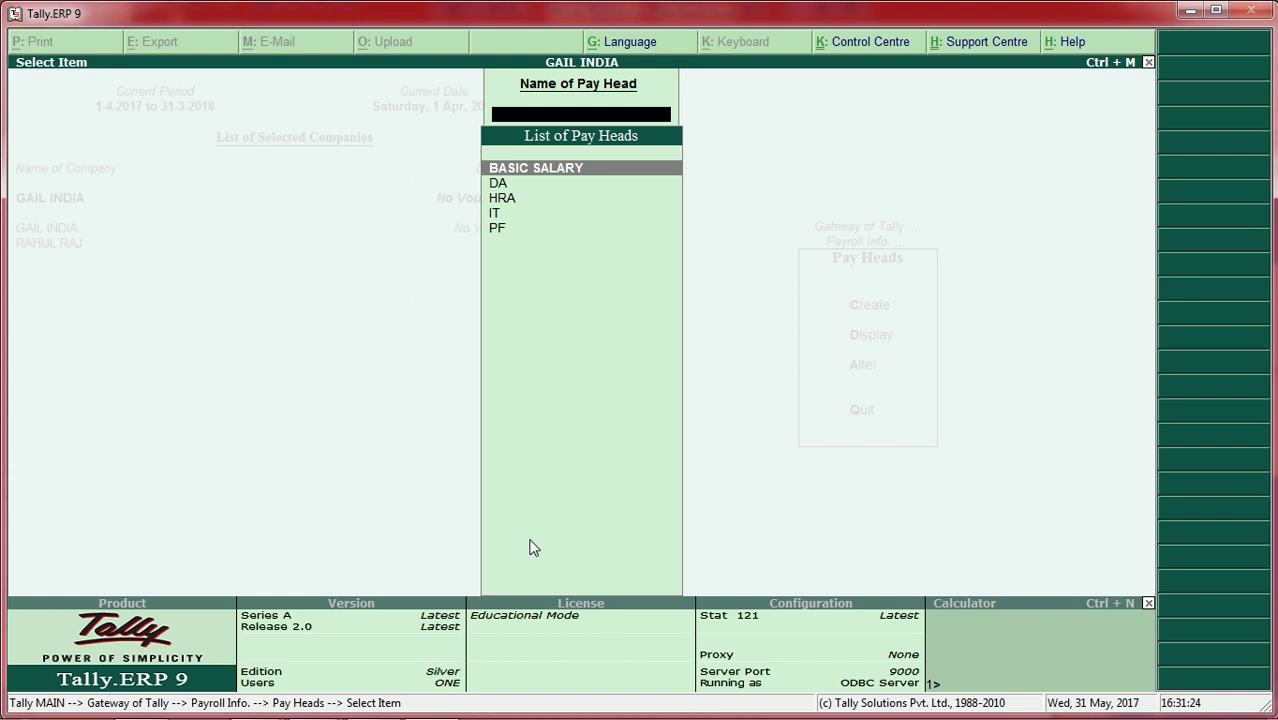
key(Escape)
key(Escape)
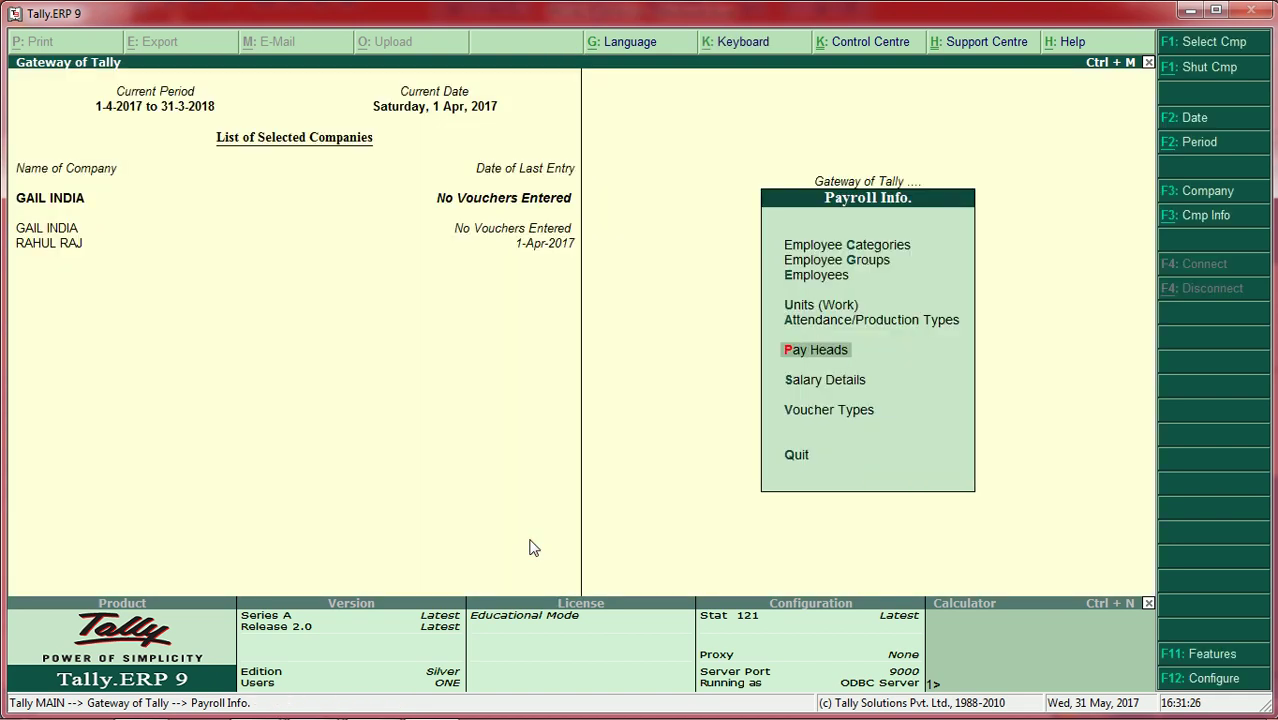
Step: Go to Salary Details and start creating salary details for an employee
key(Down)
key(Return)
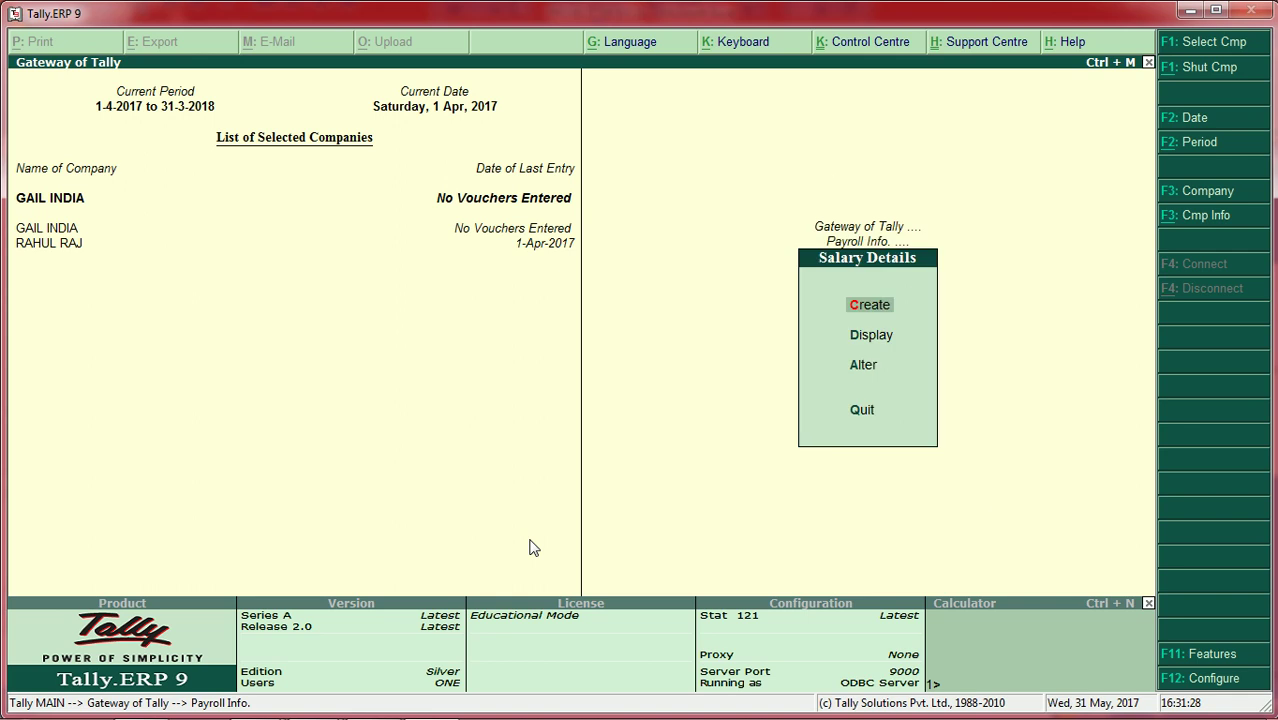
key(Return)
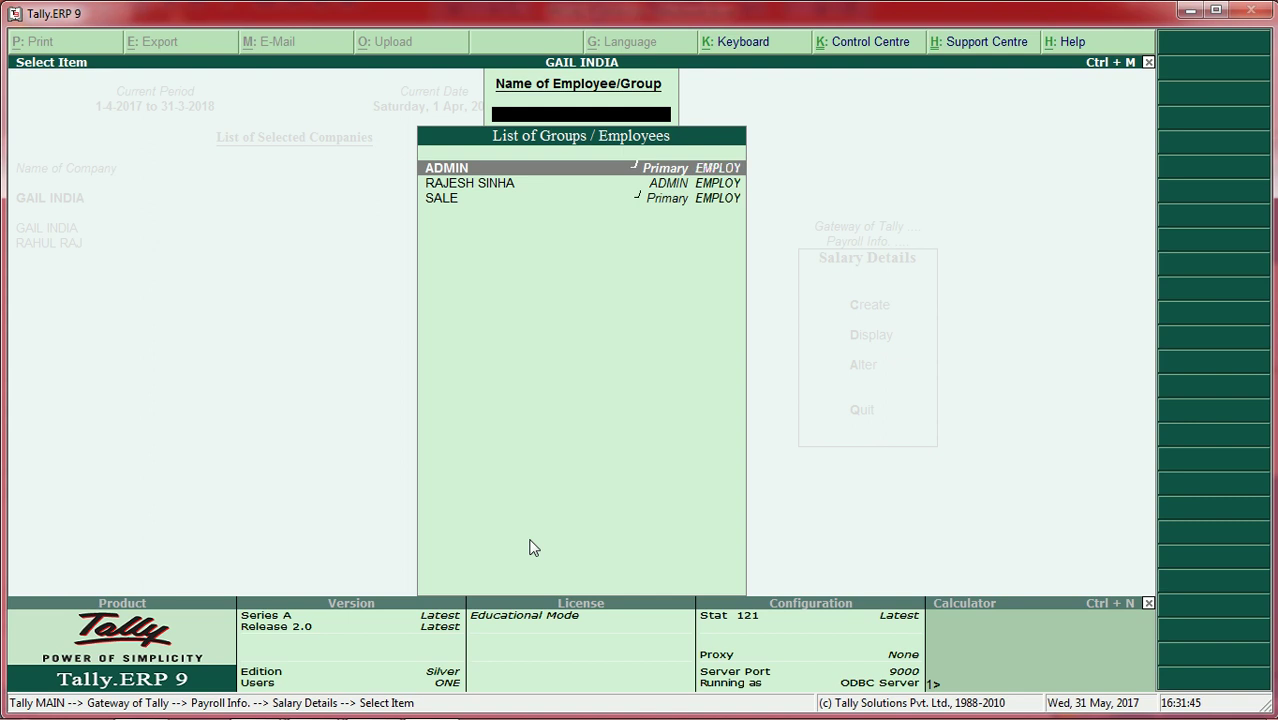
Step: Assign BASIC SALARY, DA, HRA, IT and PF to the ADMIN employee's salary details
key(Down)
key(Return)
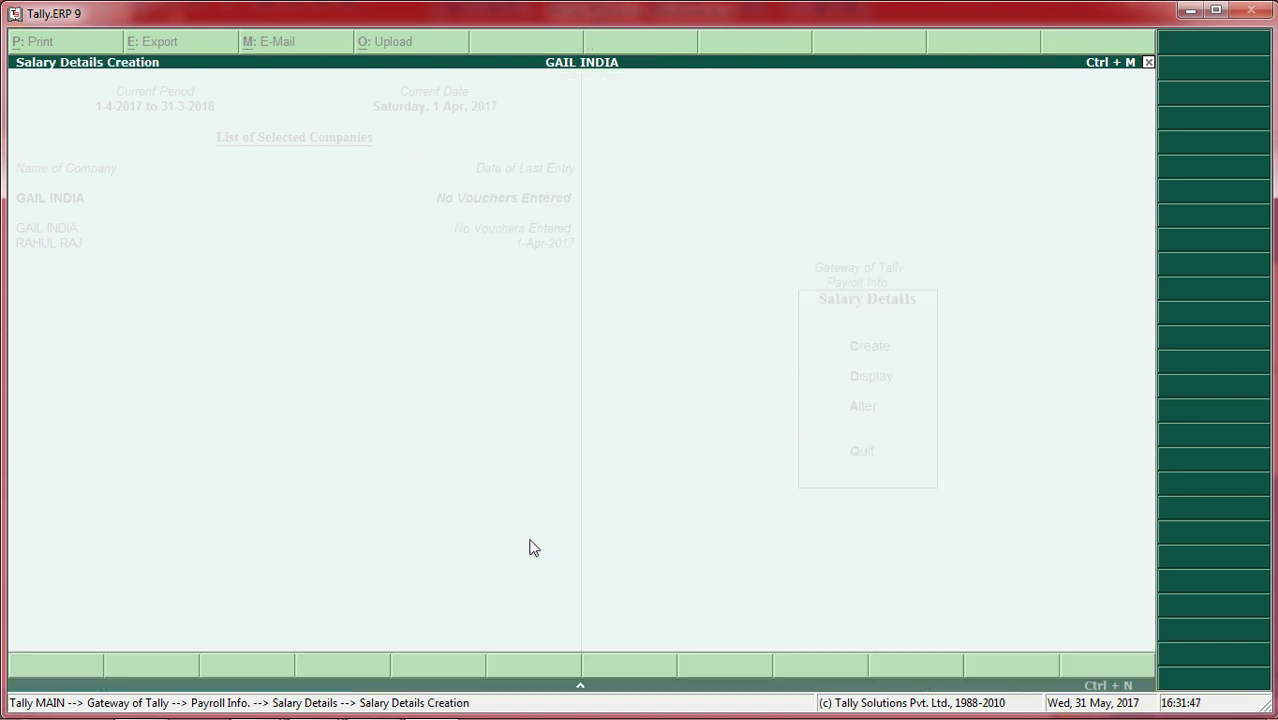
key(Down)
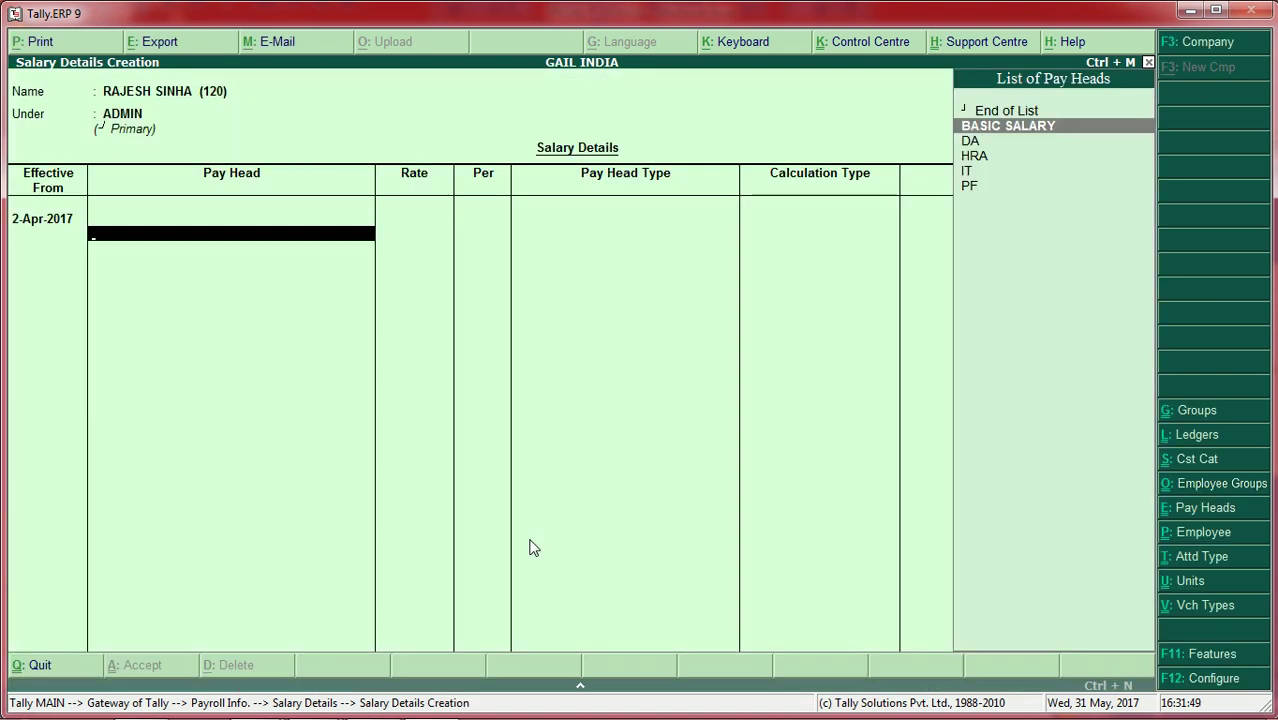
key(Return)
key(Down)
key(Return)
key(Down)
key(Return)
key(Down)
key(Return)
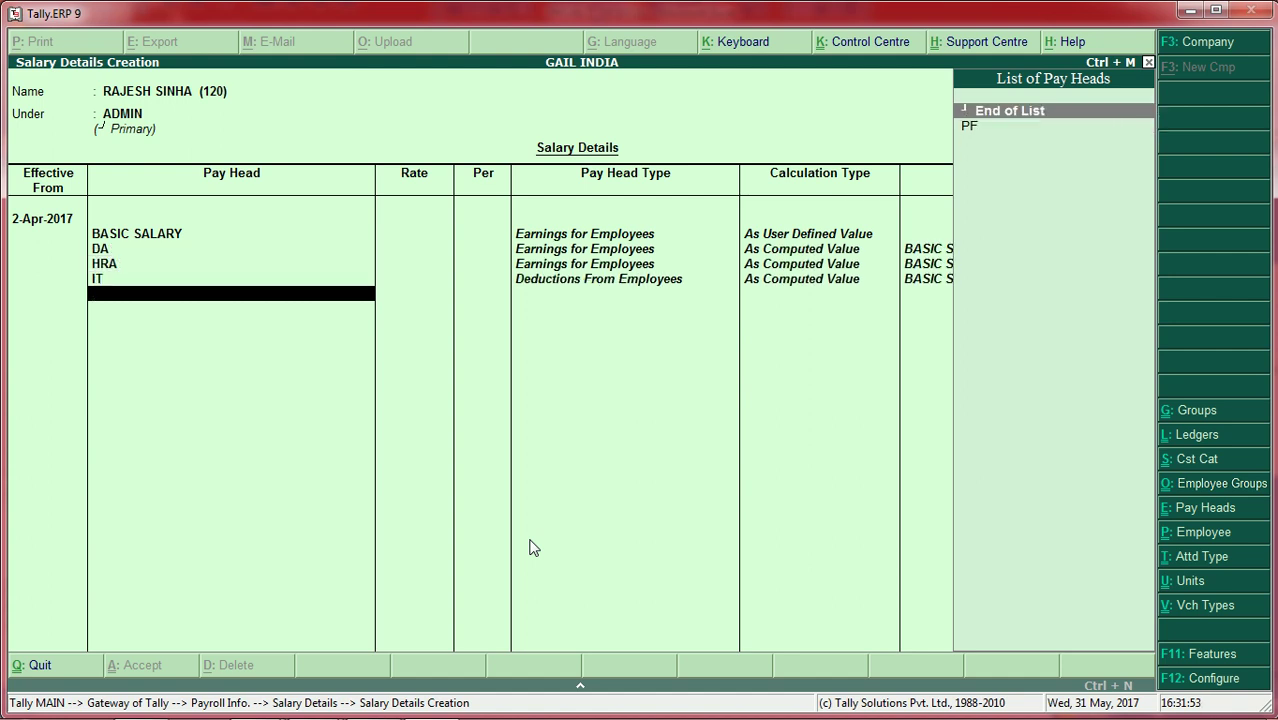
key(Down)
key(Return)
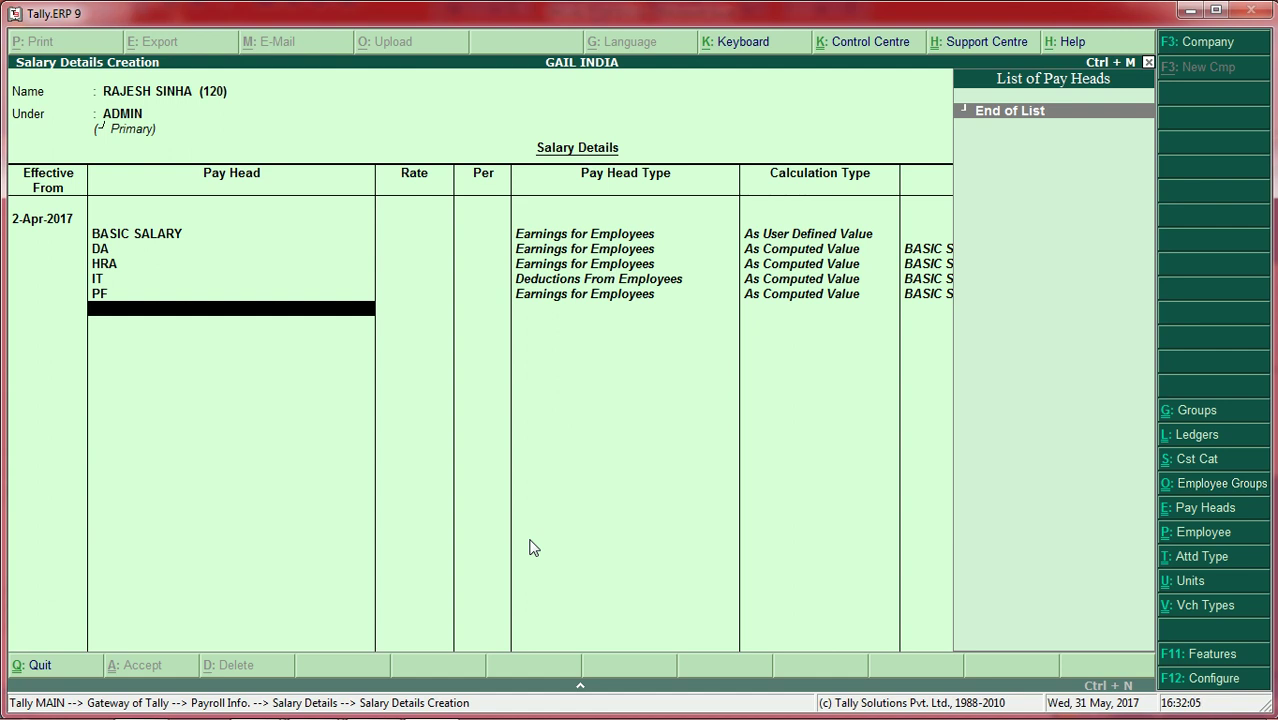
key(Return)
key(Return)
key(Return)
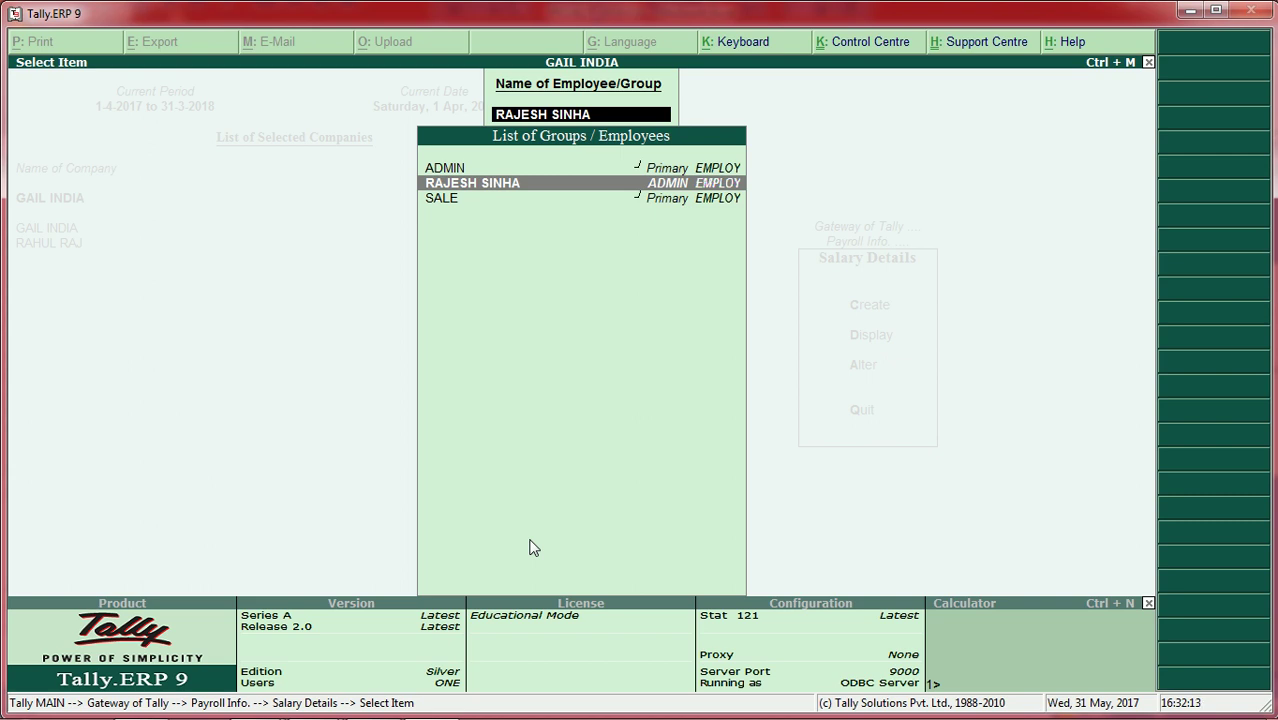
Step: Review the saved salary details, then back out to the Employees options
key(Return)
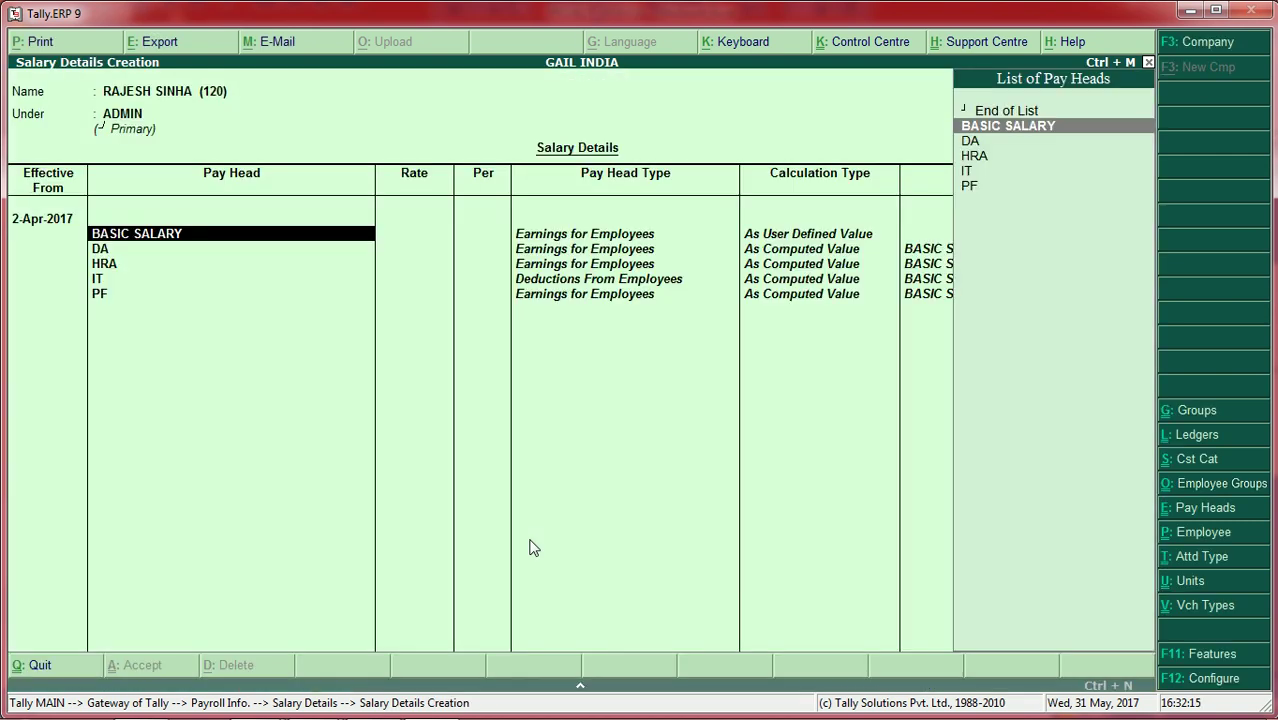
key(Escape)
key(Escape)
key(y)
key(Escape)
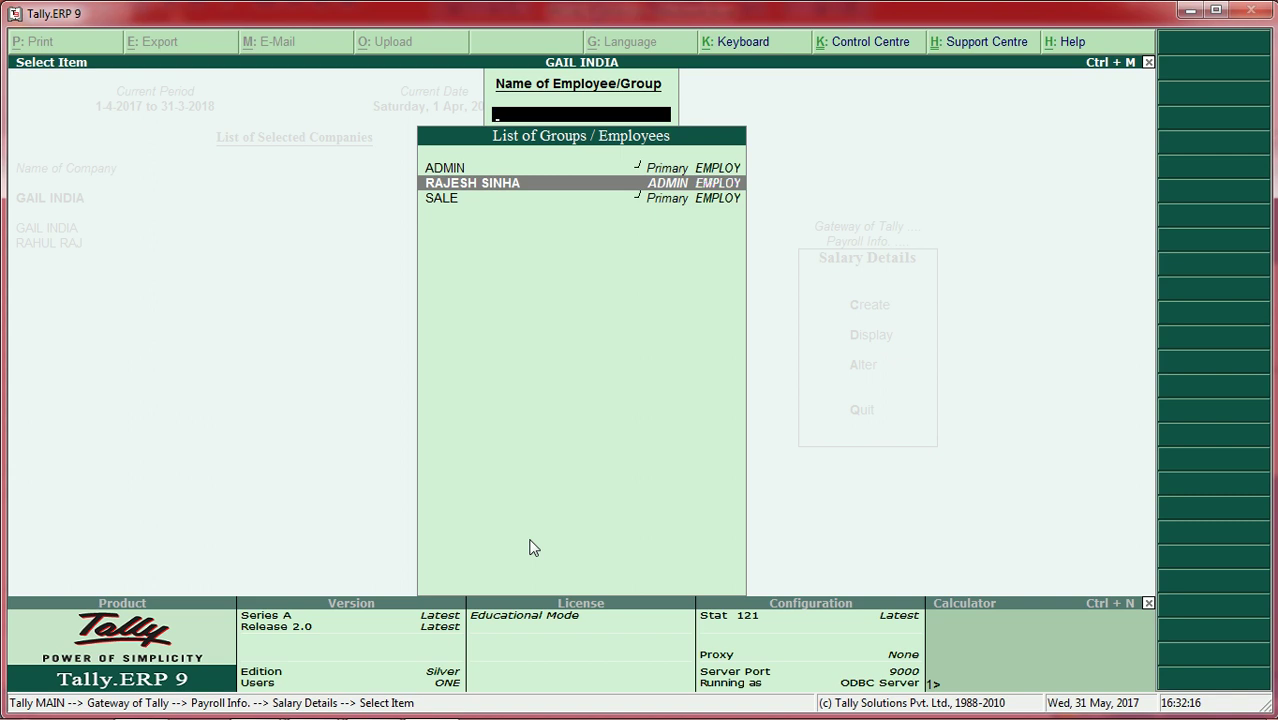
key(Escape)
key(Escape)
key(Down)
key(Down)
key(Return)
key(Return)
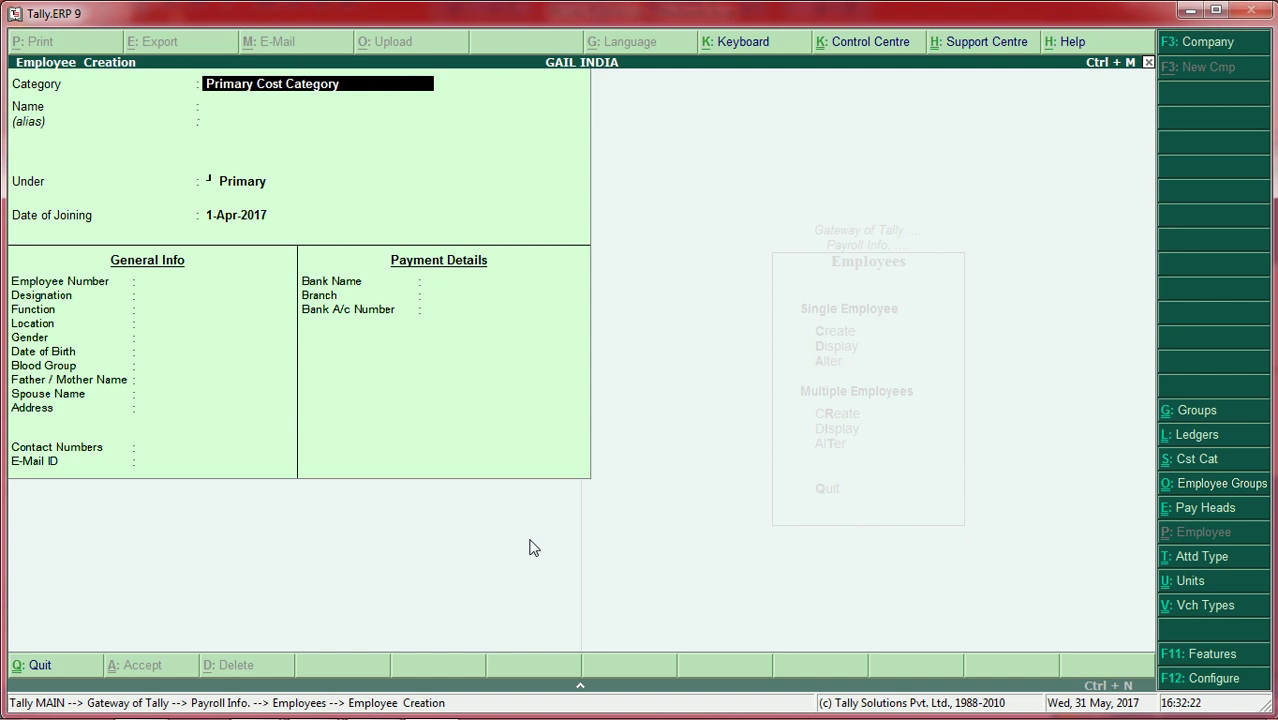
Step: Create an EMPLOY-category employee, entering their name, under SALE with the 1-Apr-2017 joining date
key(Down)
key(Return)
text(SOS)
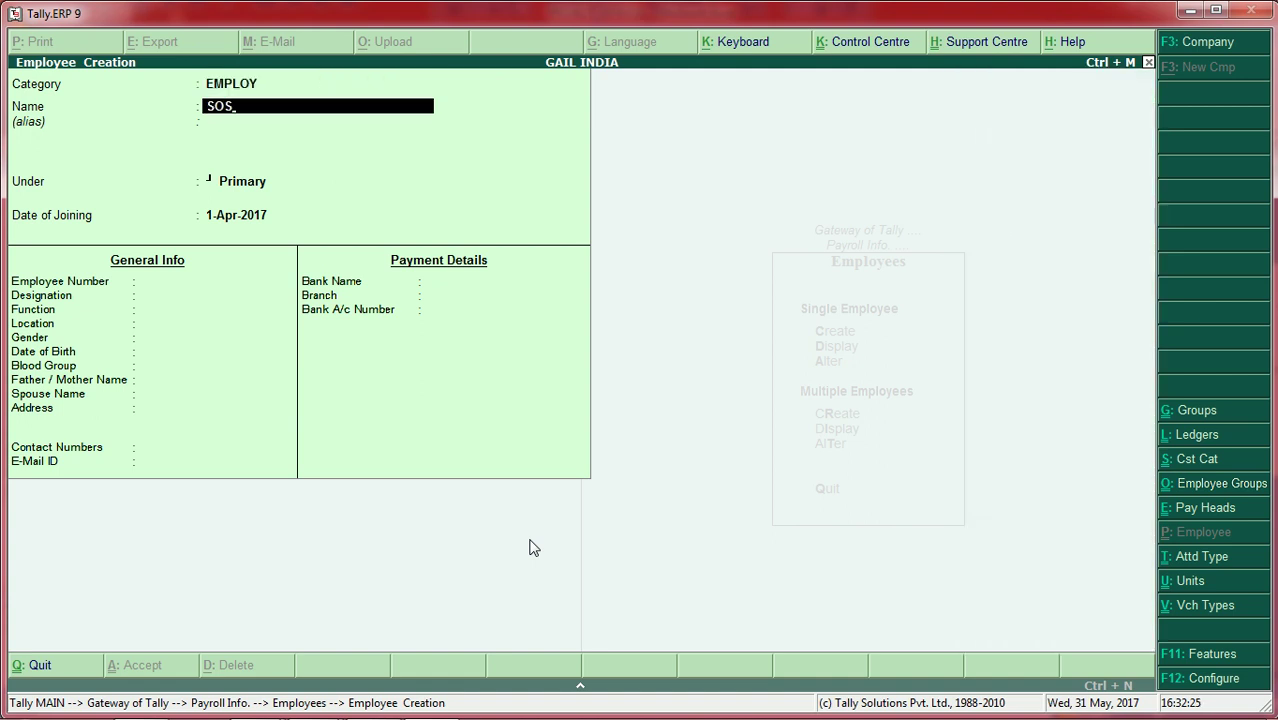
key(BackSpace)
text(NU)
key(Return)
key(Return)
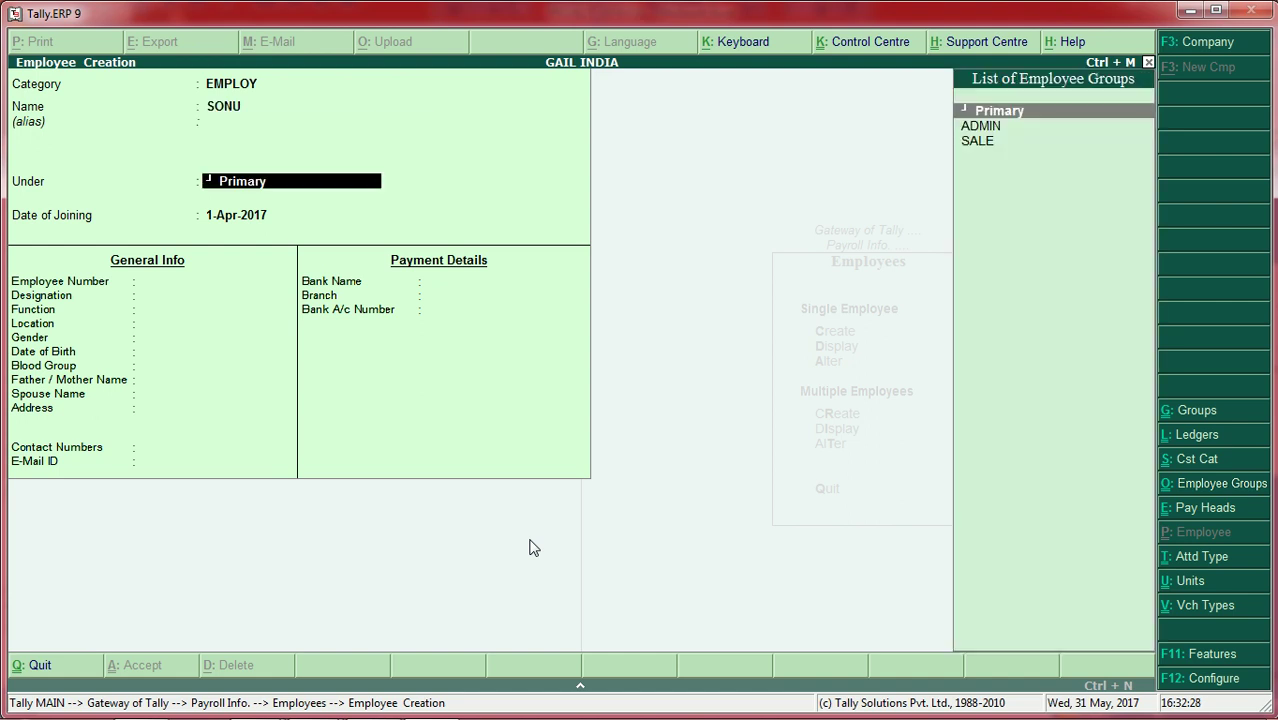
key(Down)
key(Down)
key(Return)
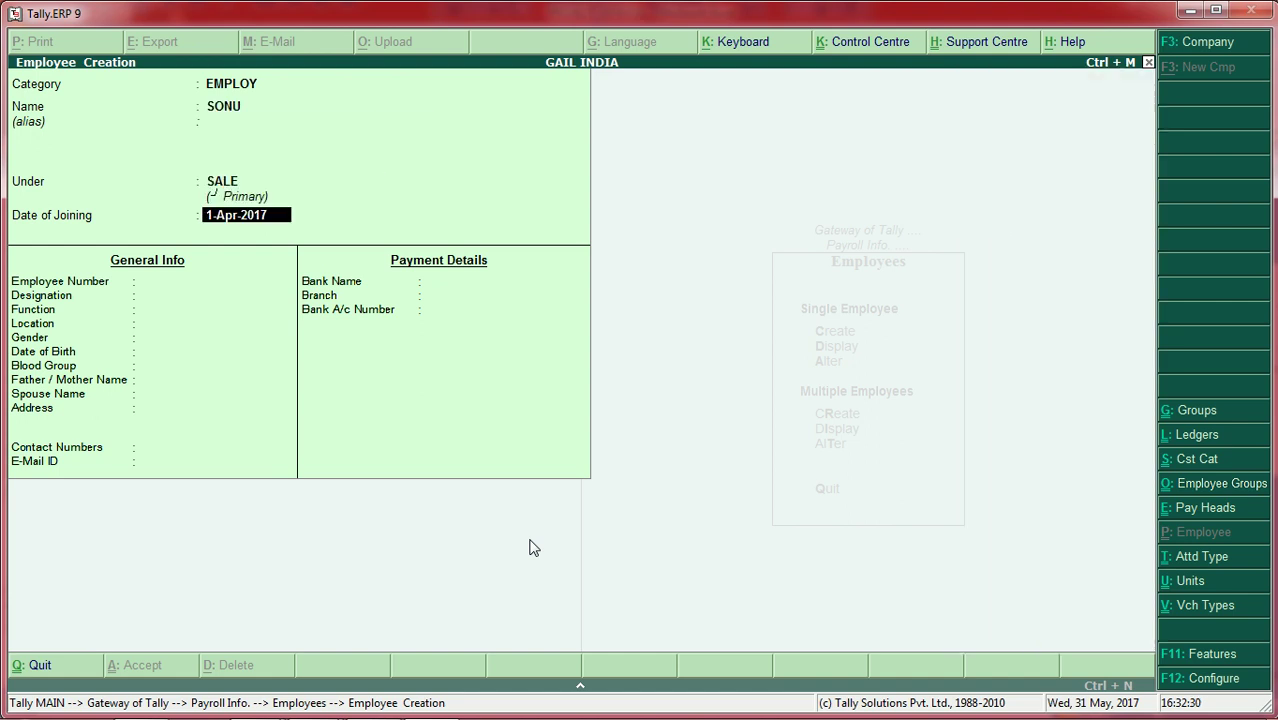
text(3)
key(BackSpace)
key(BackSpace)
key(Return)
key(Return)
key(Return)
key(Return)
key(Return)
key(Return)
key(Return)
key(Return)
key(Return)
key(Return)
key(Return)
key(Return)
key(Return)
key(Return)
key(Return)
key(Return)
key(Return)
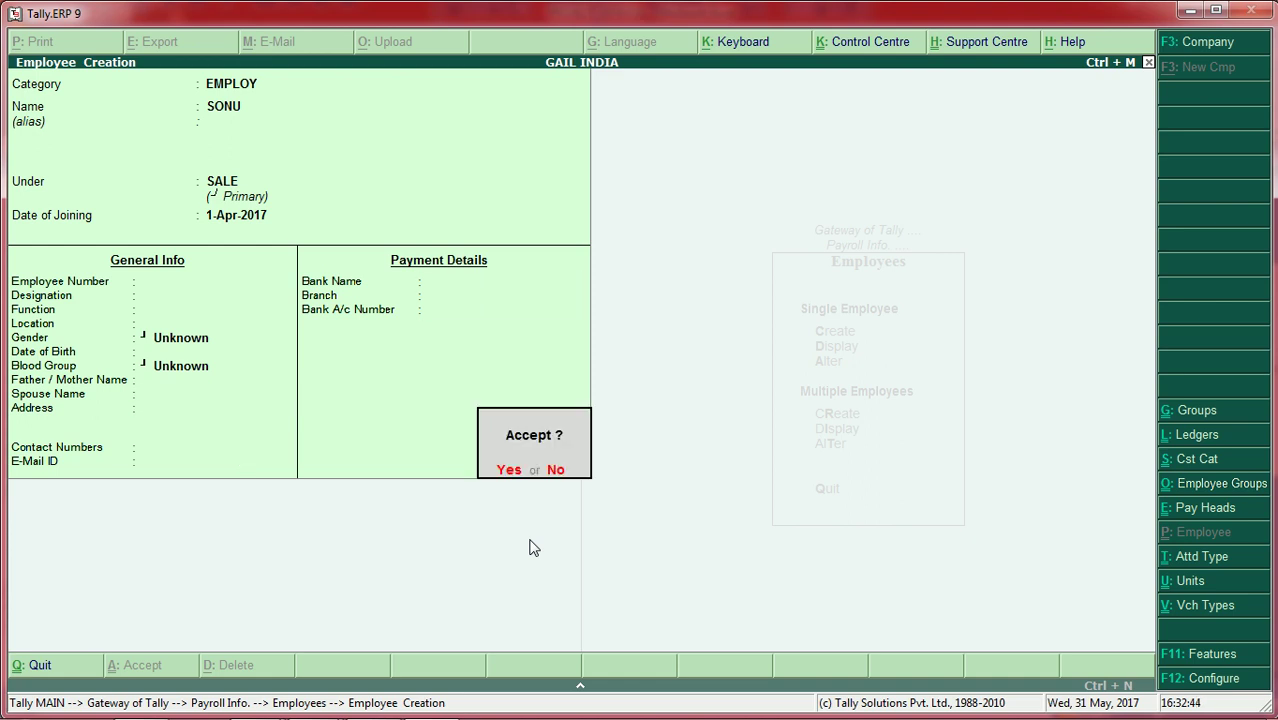
key(Return)
Step: Return to Payroll Info and select Salary Details
key(Escape)
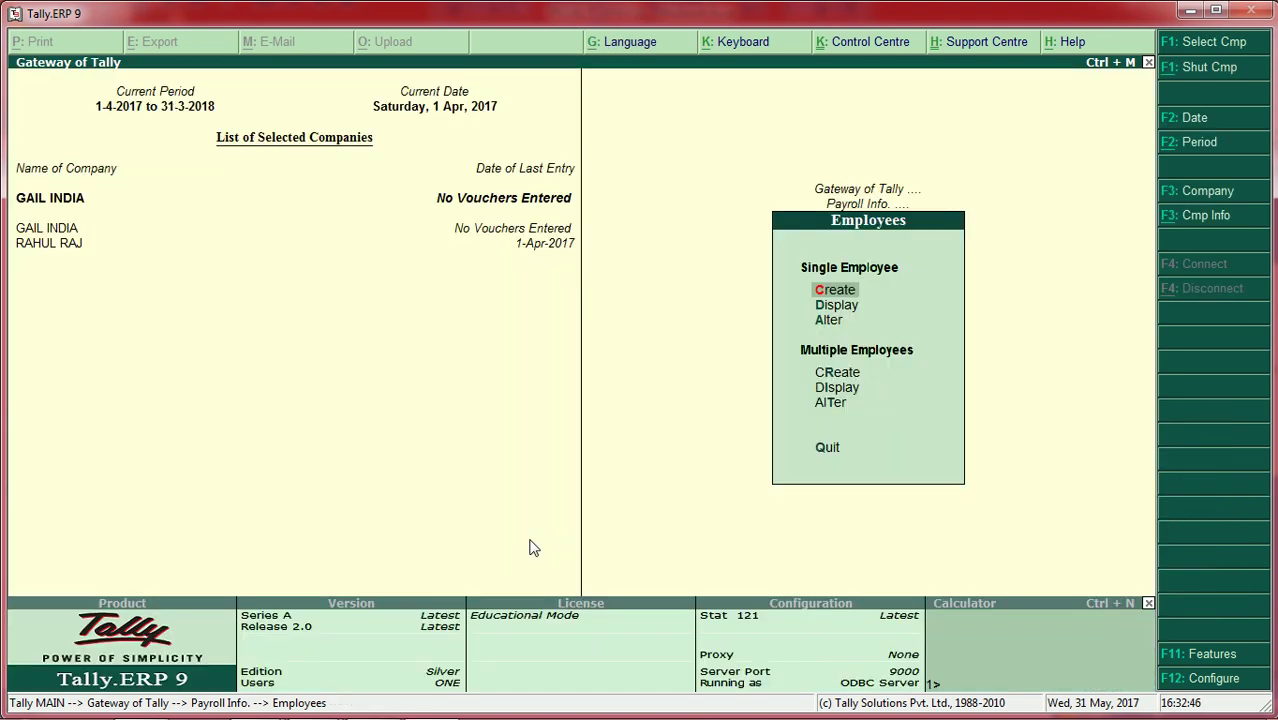
key(Escape)
key(Down)
key(Down)
key(Down)
key(Down)
key(Down)
key(Down)
key(Down)
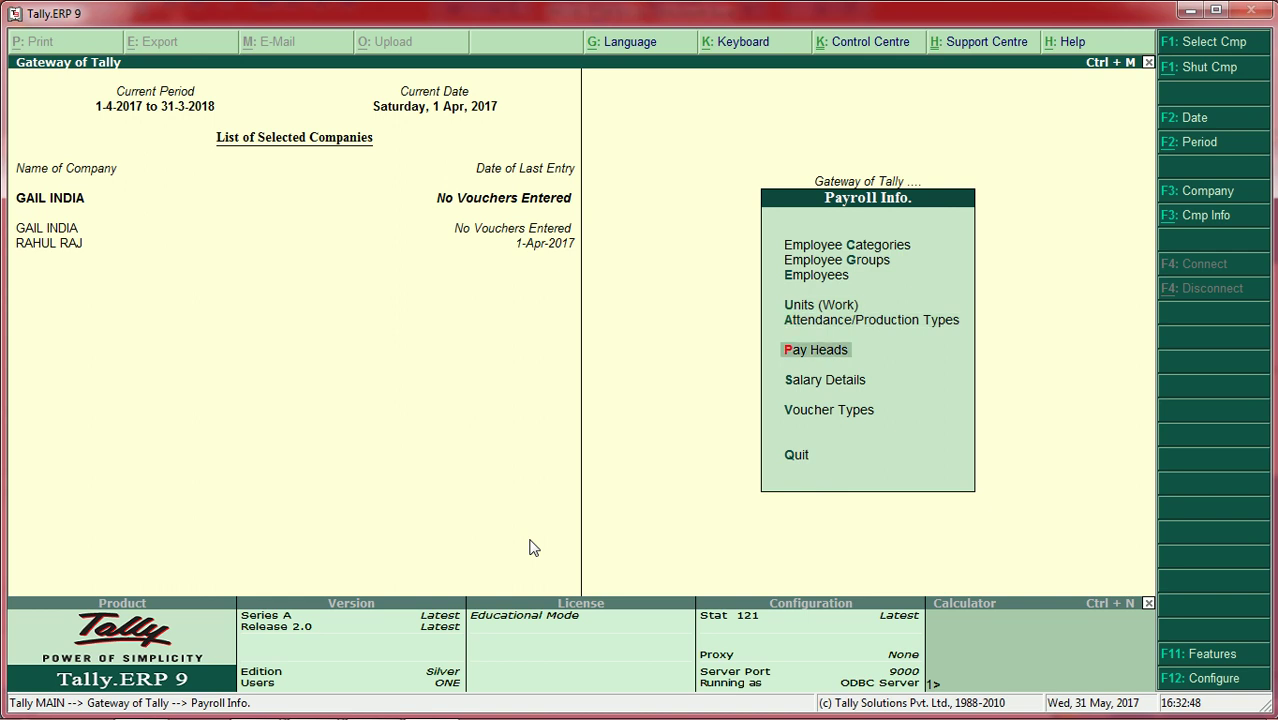
key(Up)
Step: Start salary details for the SALE-group employee, effective 1-Apr-2017
key(Return)
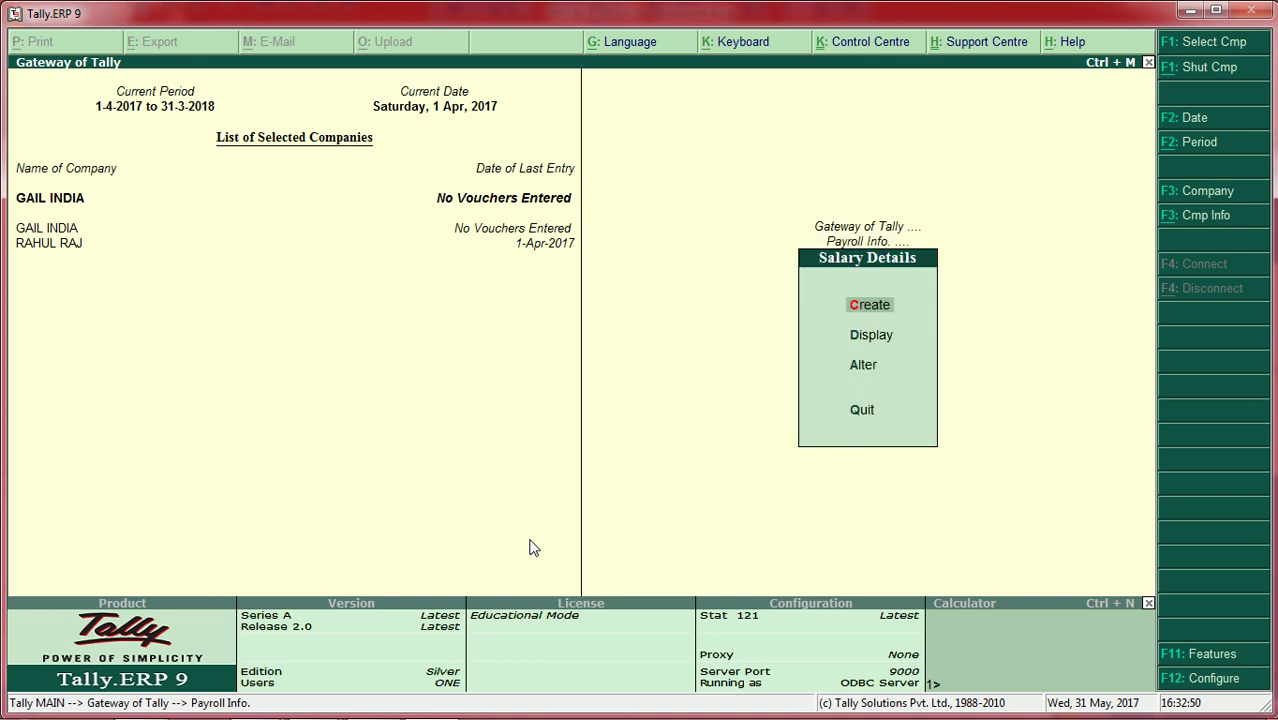
key(Return)
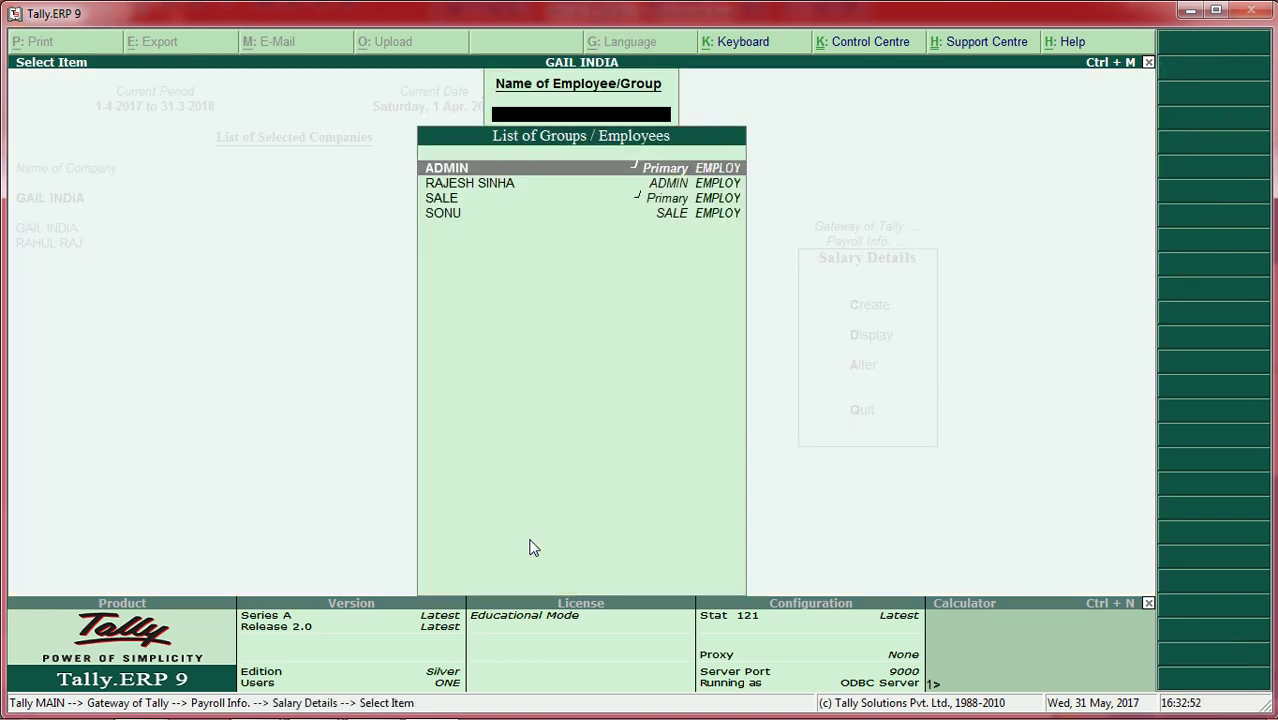
key(Down)
key(Down)
key(Down)
key(Return)
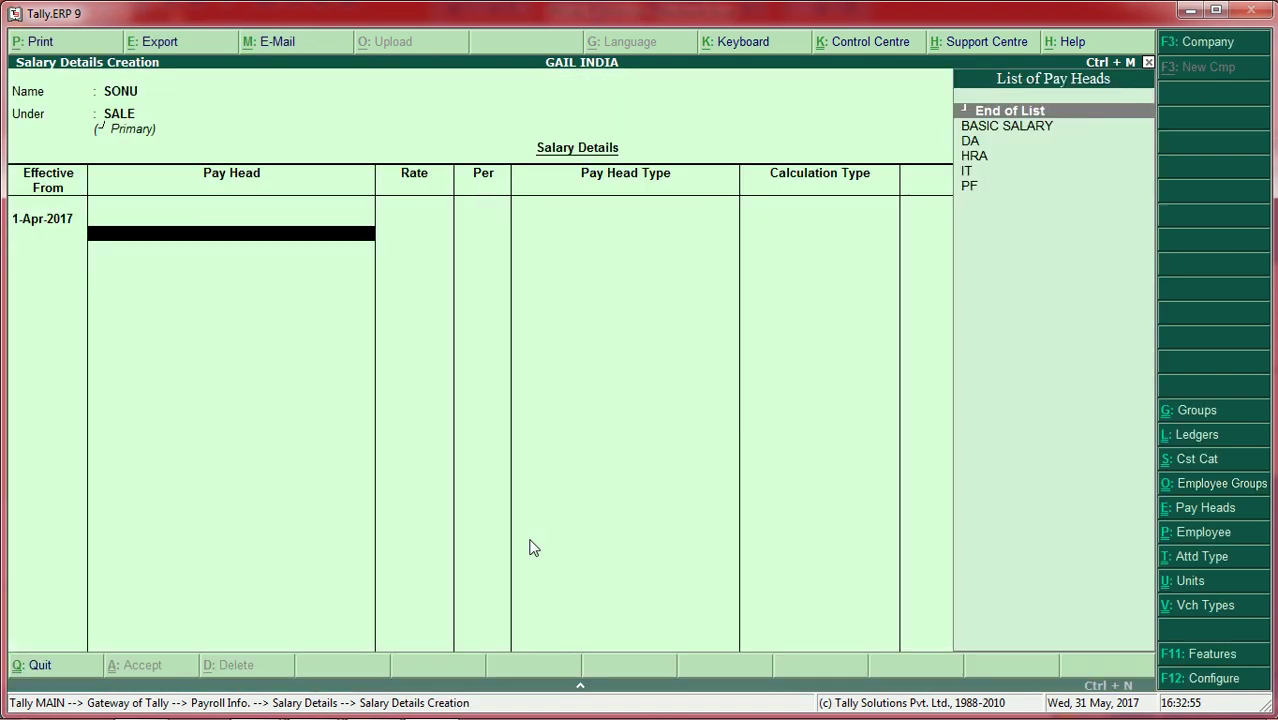
Step: Add the BASIC SALARY, DA, IT and PF pay heads, end the list, and save
key(Down)
key(Return)
key(Down)
key(Return)
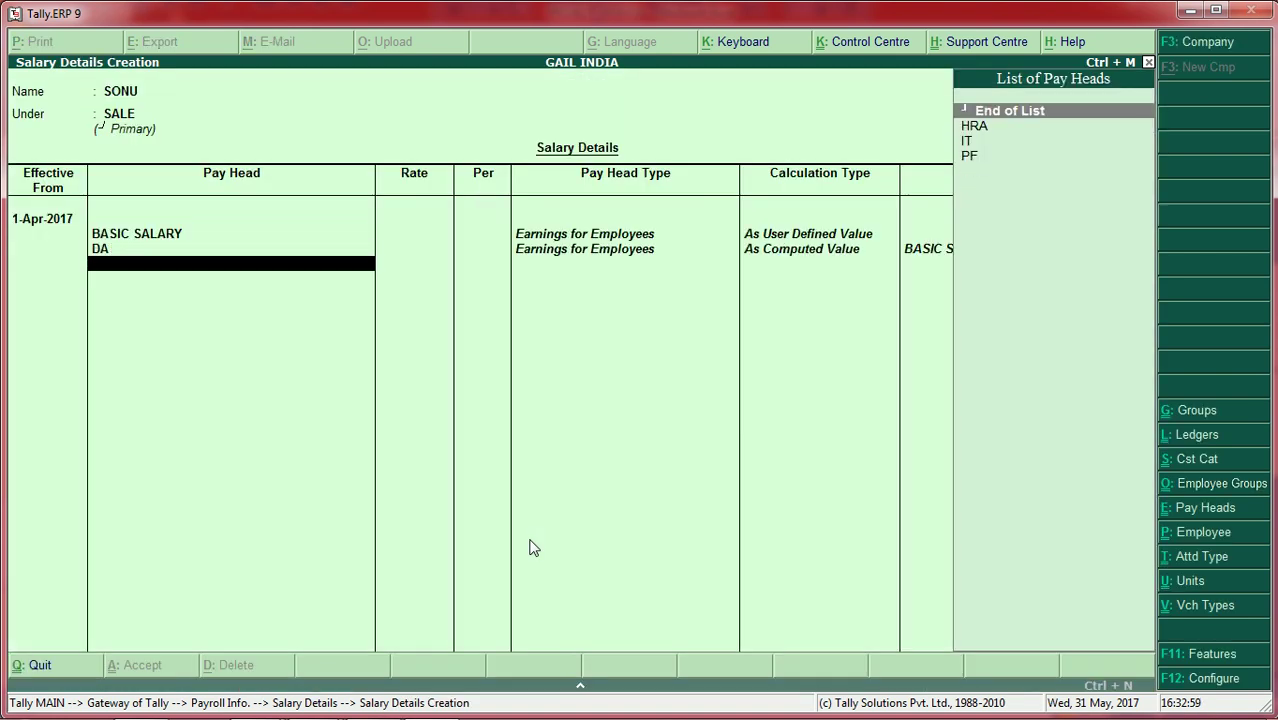
key(Down)
key(Down)
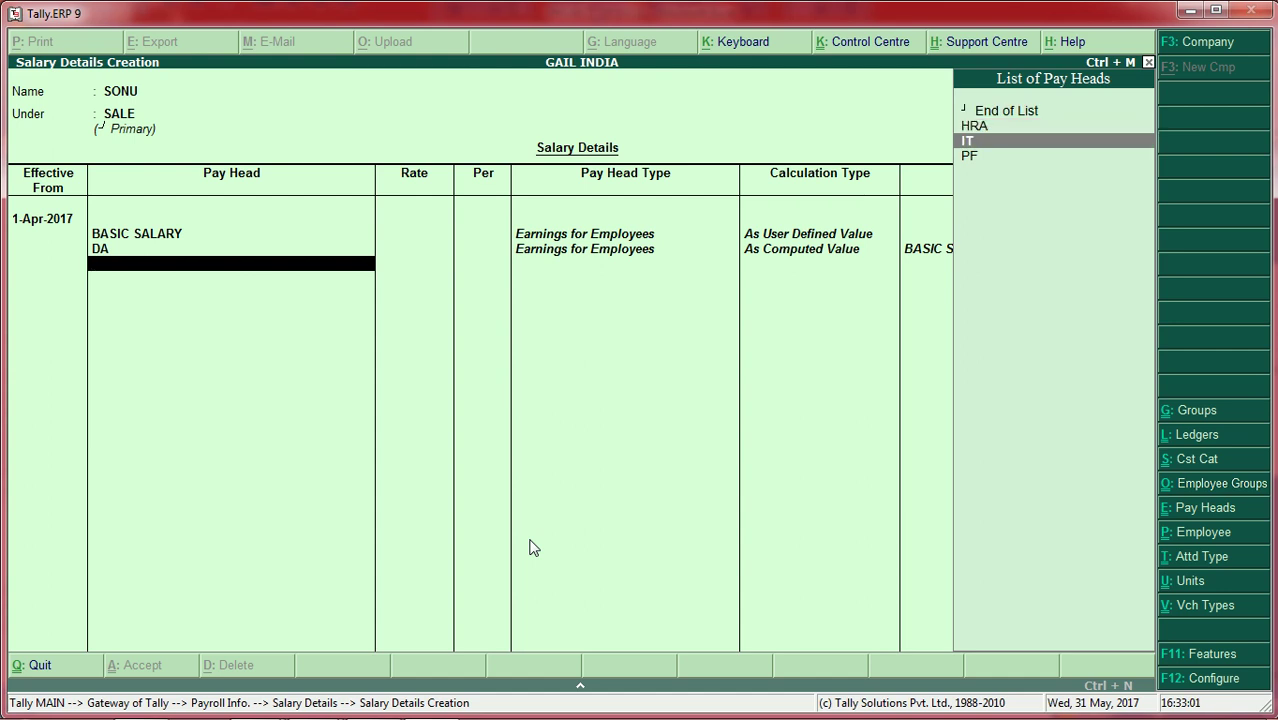
key(Return)
key(Down)
key(Down)
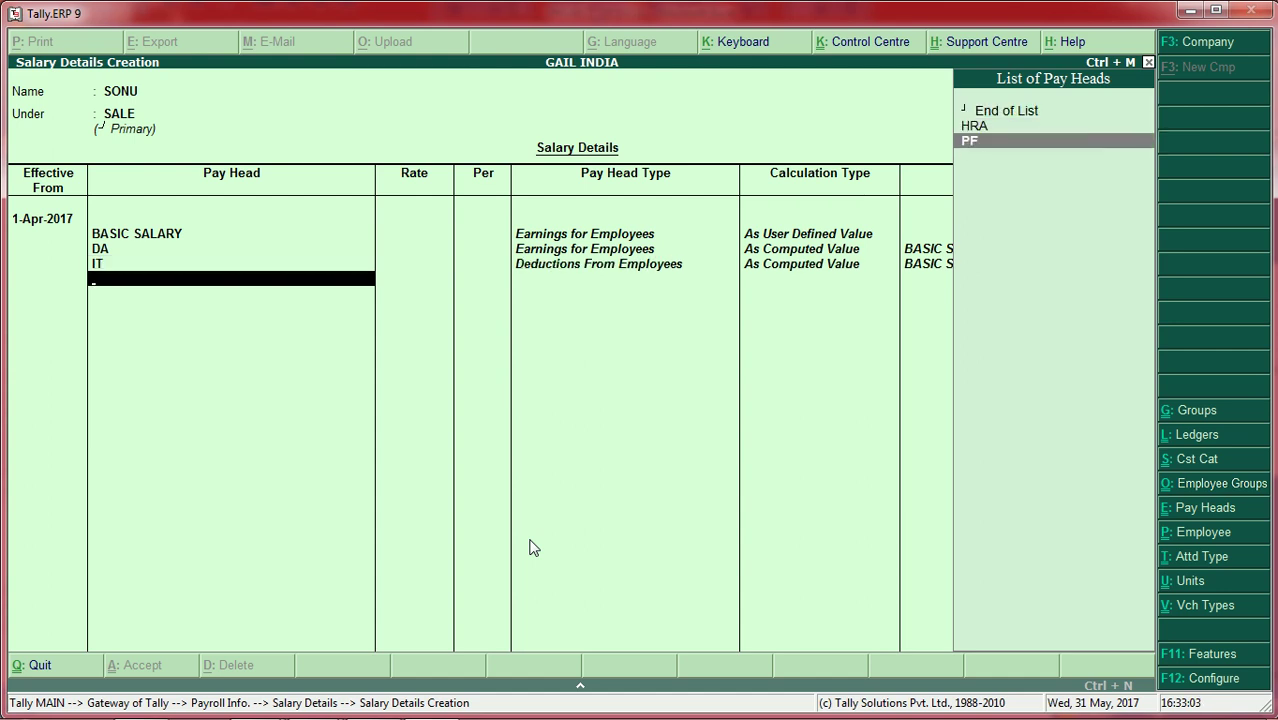
key(Return)
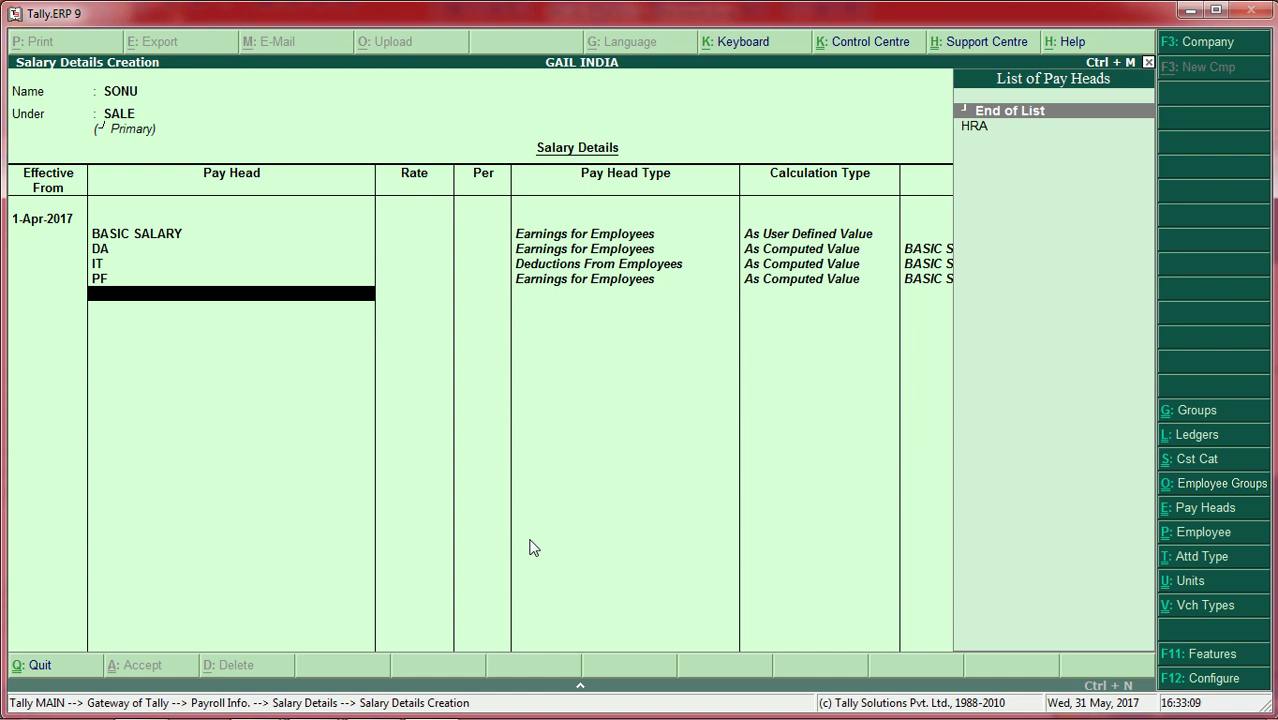
key(Return)
key(Return)
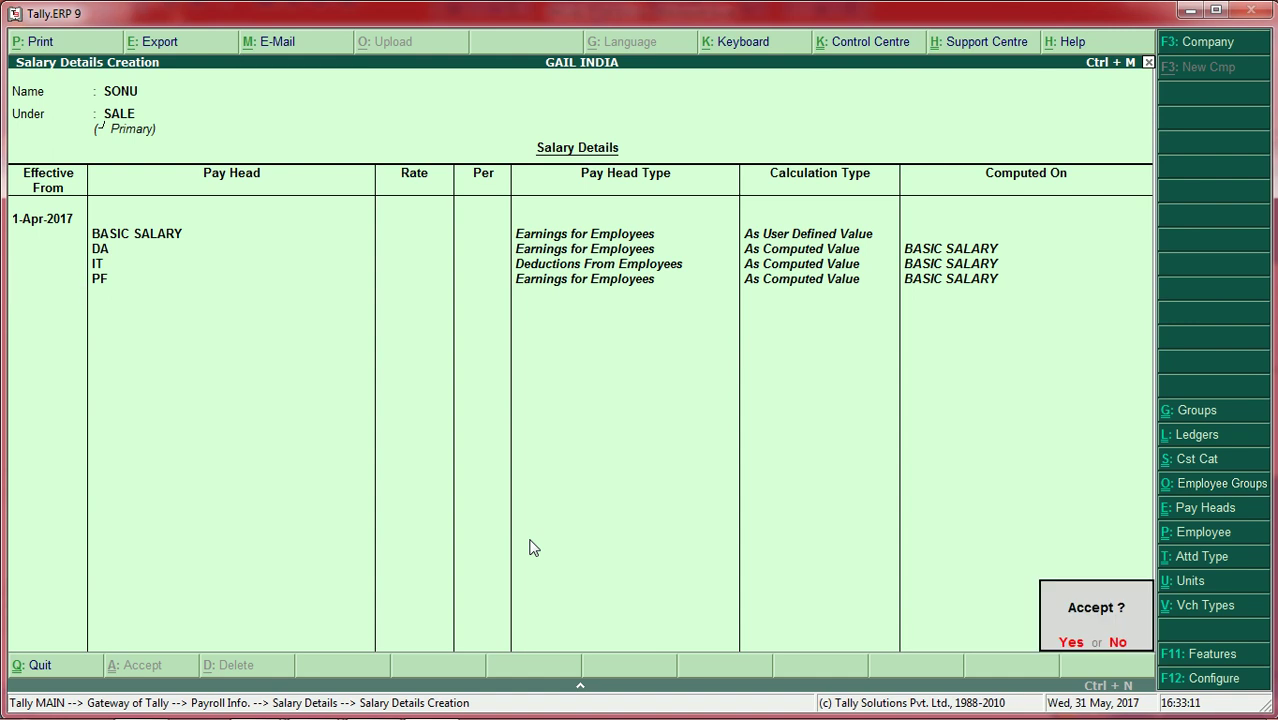
key(Return)
key(Escape)
key(Escape)
key(Escape)
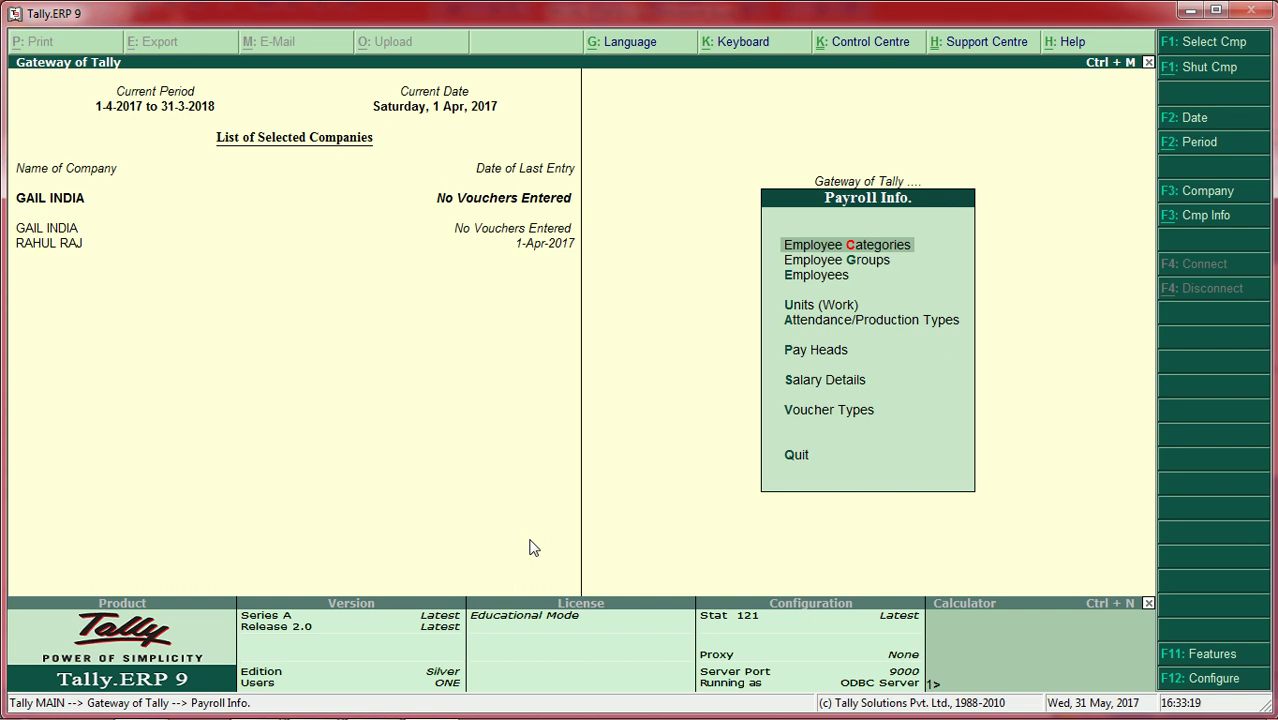
Step: From the Gateway, start a payroll voucher with Cash as the account
key(Escape)
key(Down)
key(Down)
key(Down)
key(Down)
key(Down)
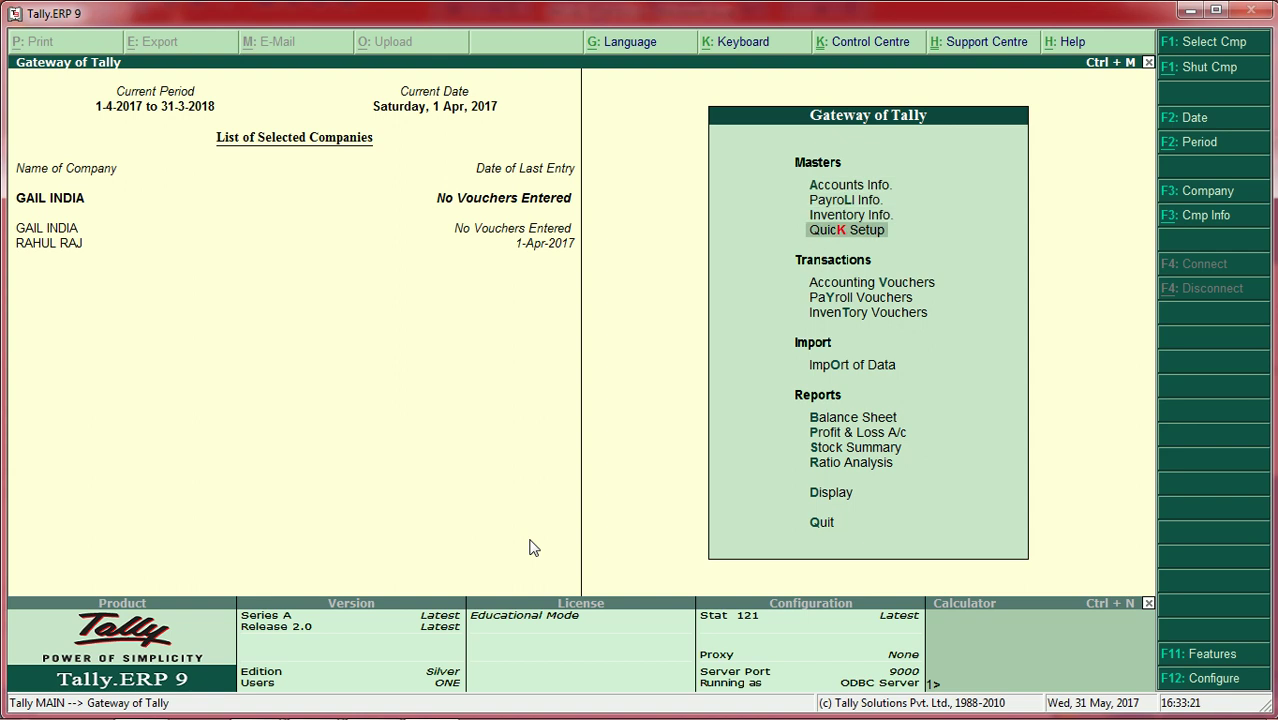
key(Return)
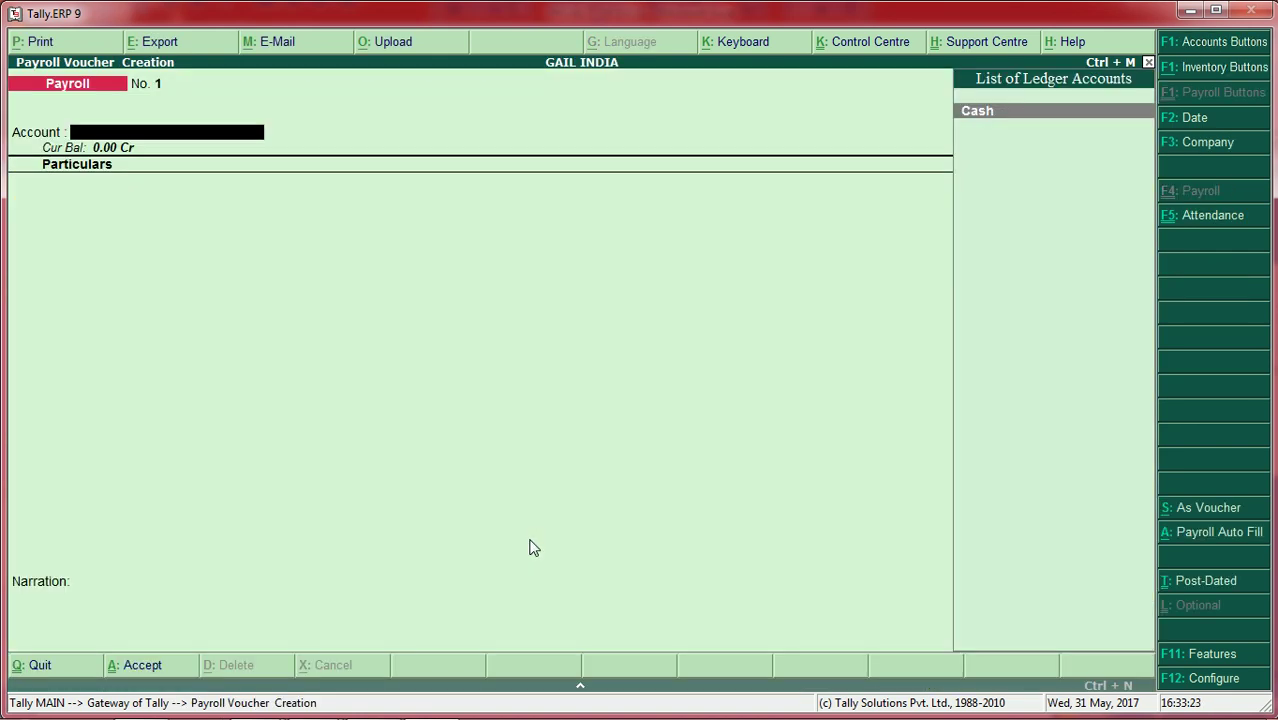
key(Return)
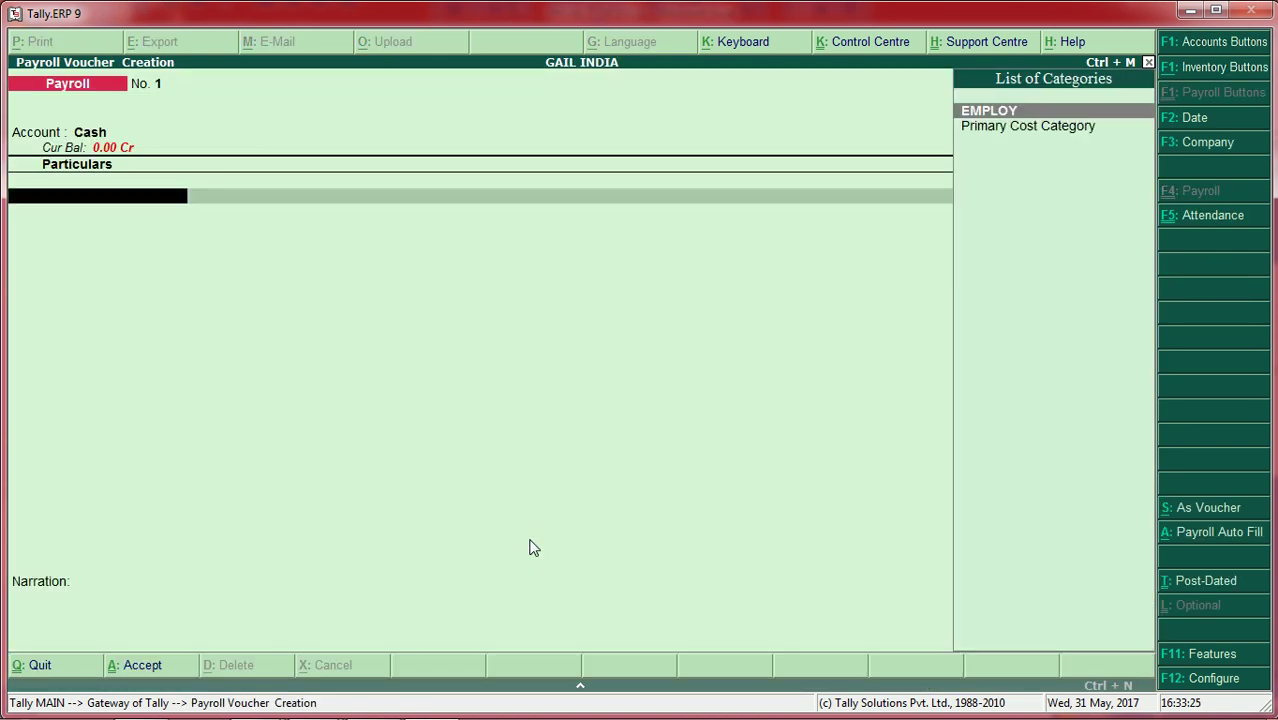
Step: Auto-fill the voucher for the EMPLOY category's ADMIN employee, 1-4-2017 to 1-5-2017, ledger Cash
key(alt+a)
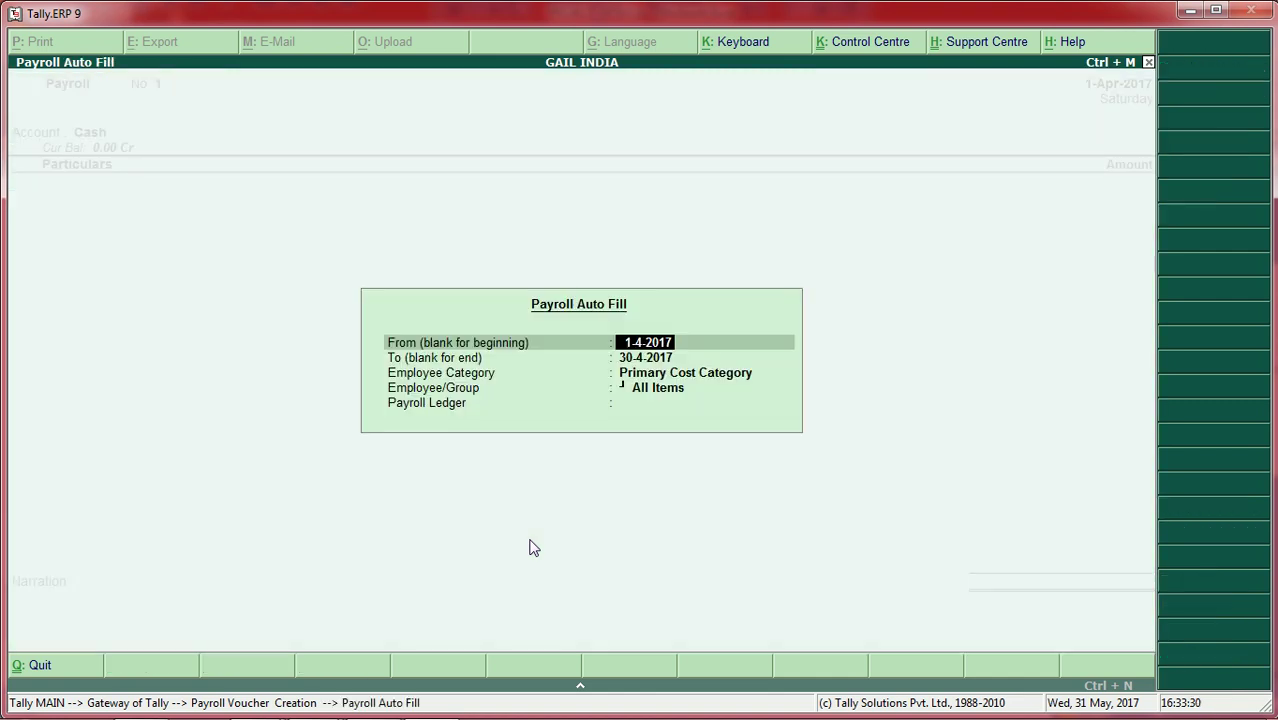
key(Return)
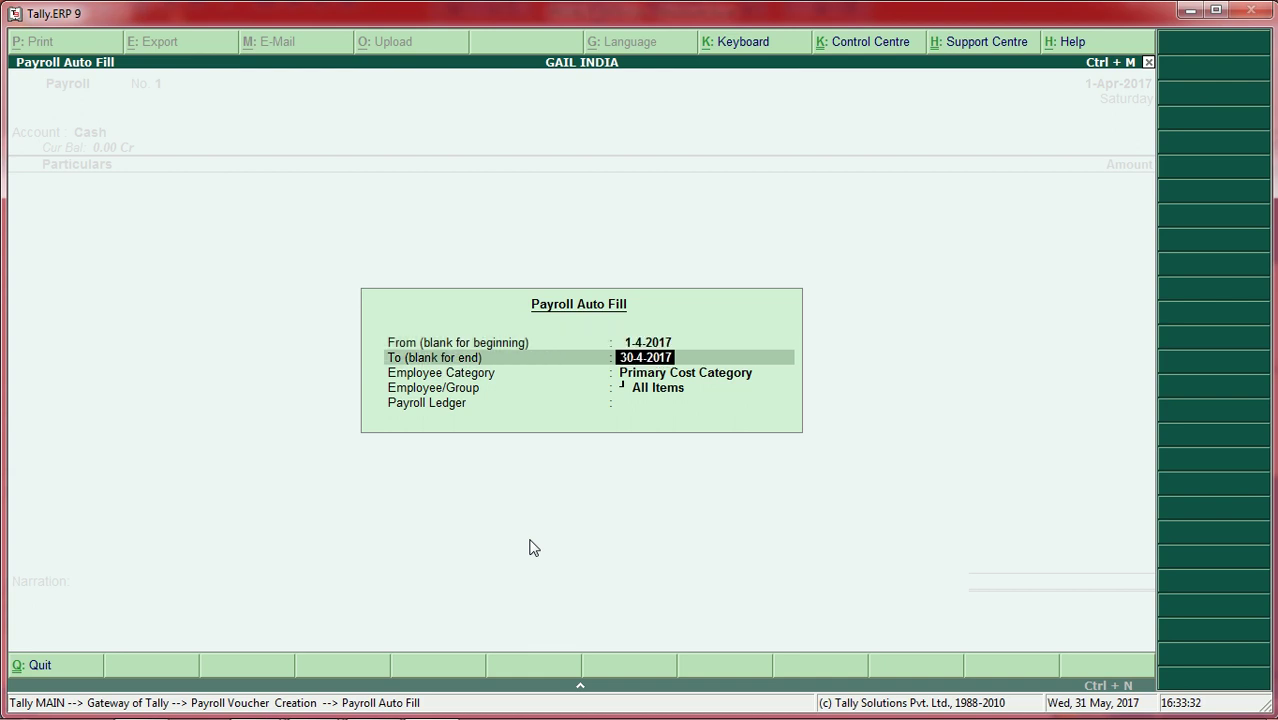
text(1-5-2017)
key(Return)
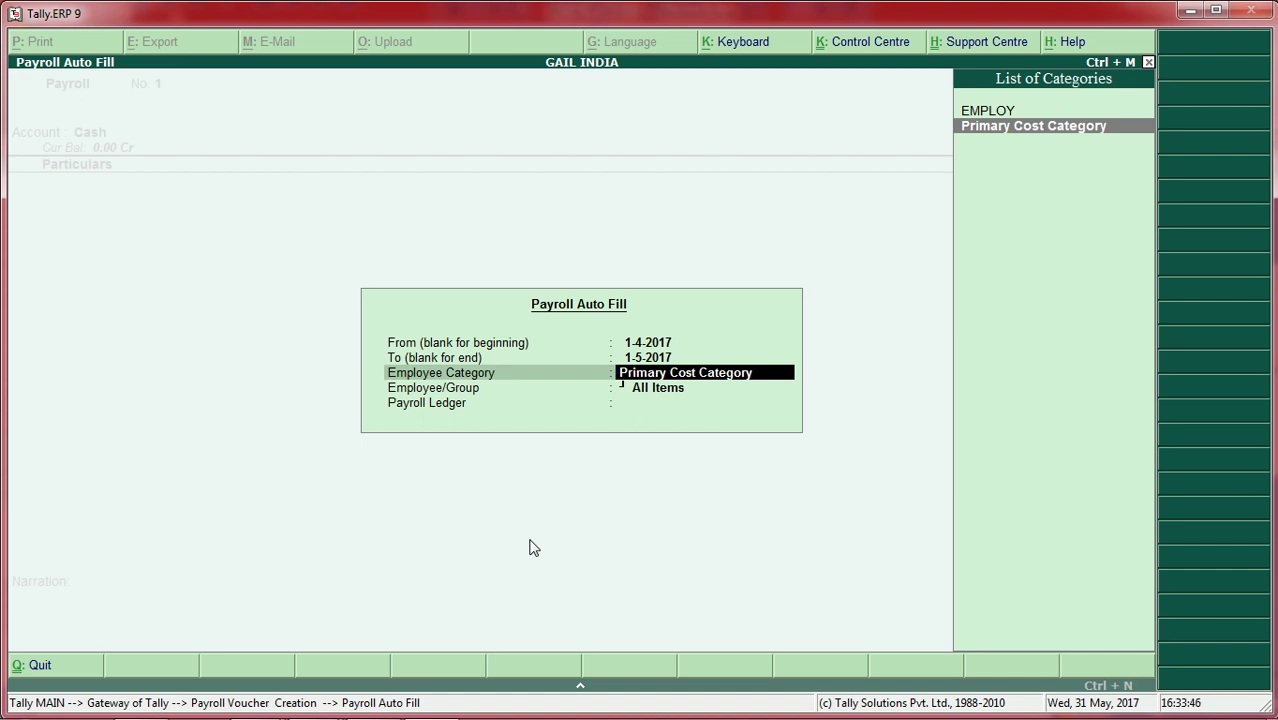
key(Up)
key(Return)
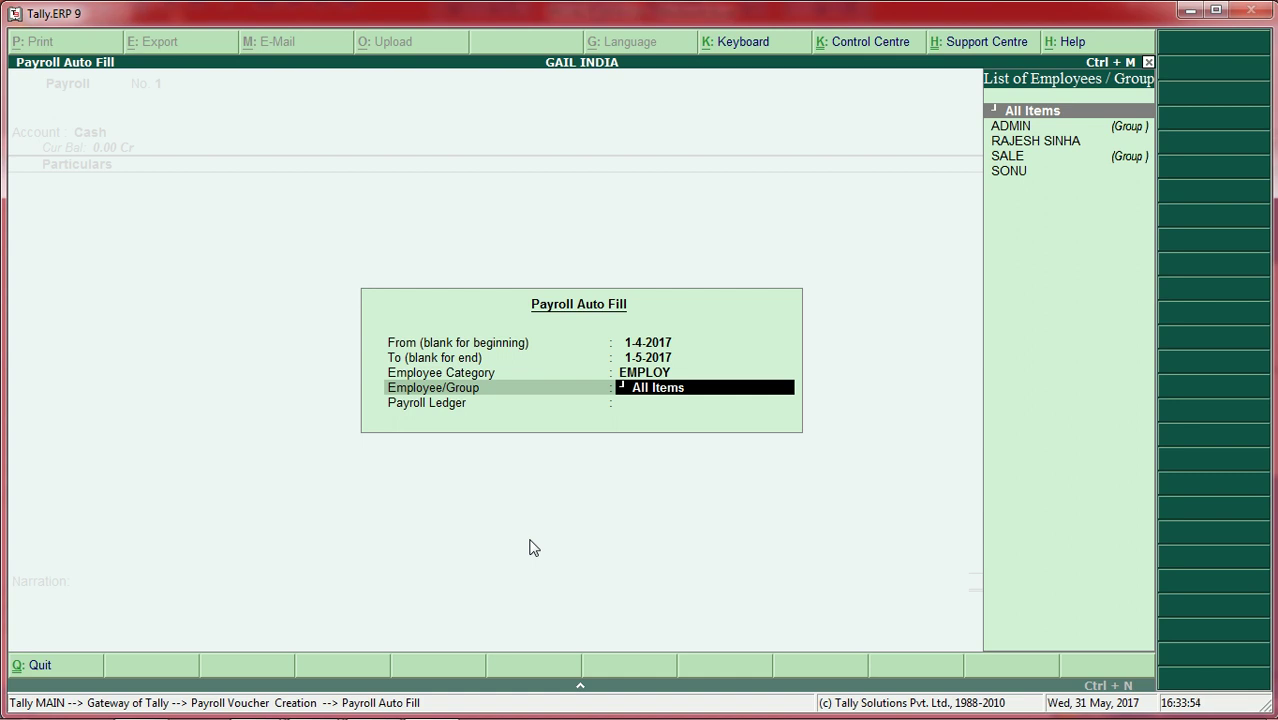
key(Down)
key(Down)
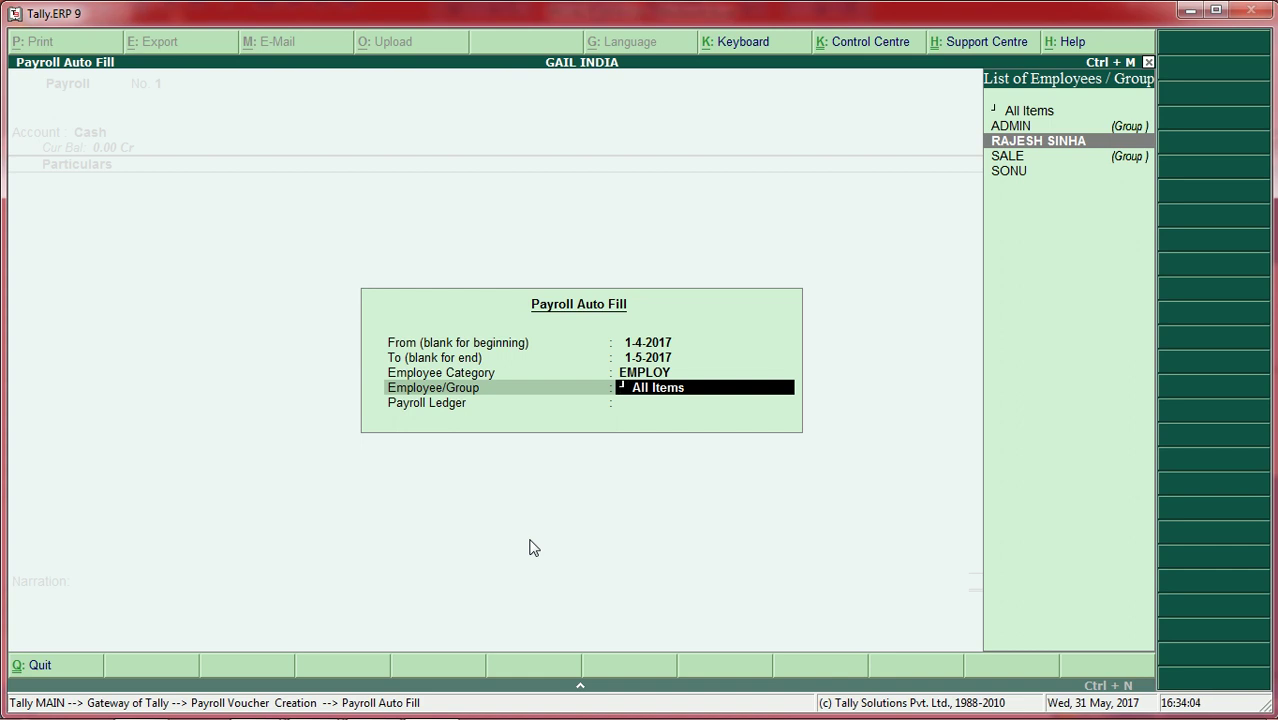
key(Return)
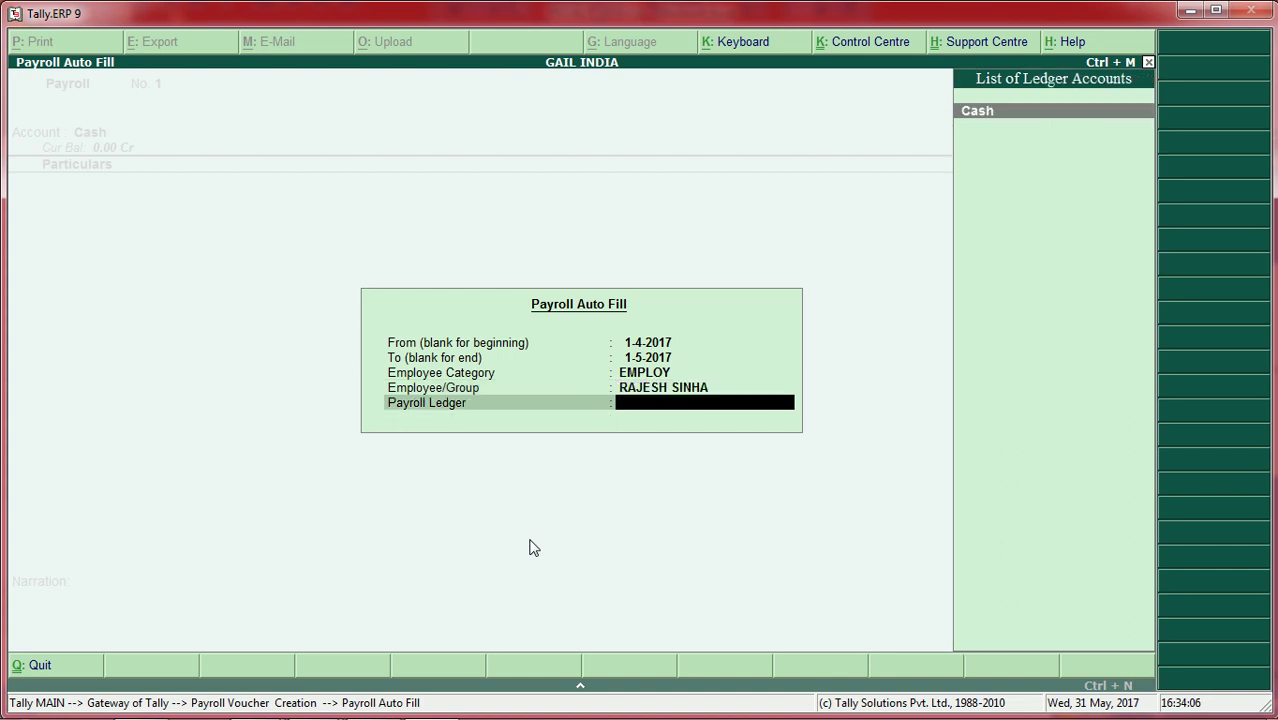
key(Return)
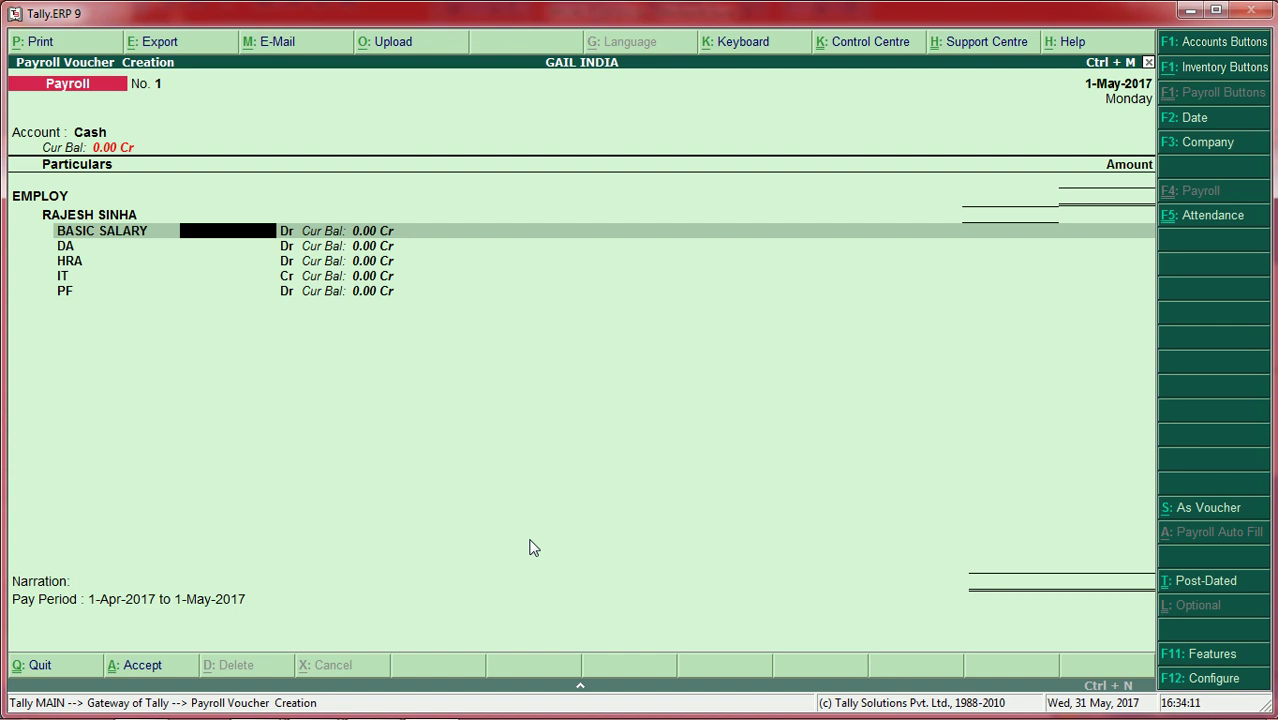
Step: Enter 65,000 basic salary and save payroll voucher No. 1 totalling 73,775.00
text(65000)
key(Return)
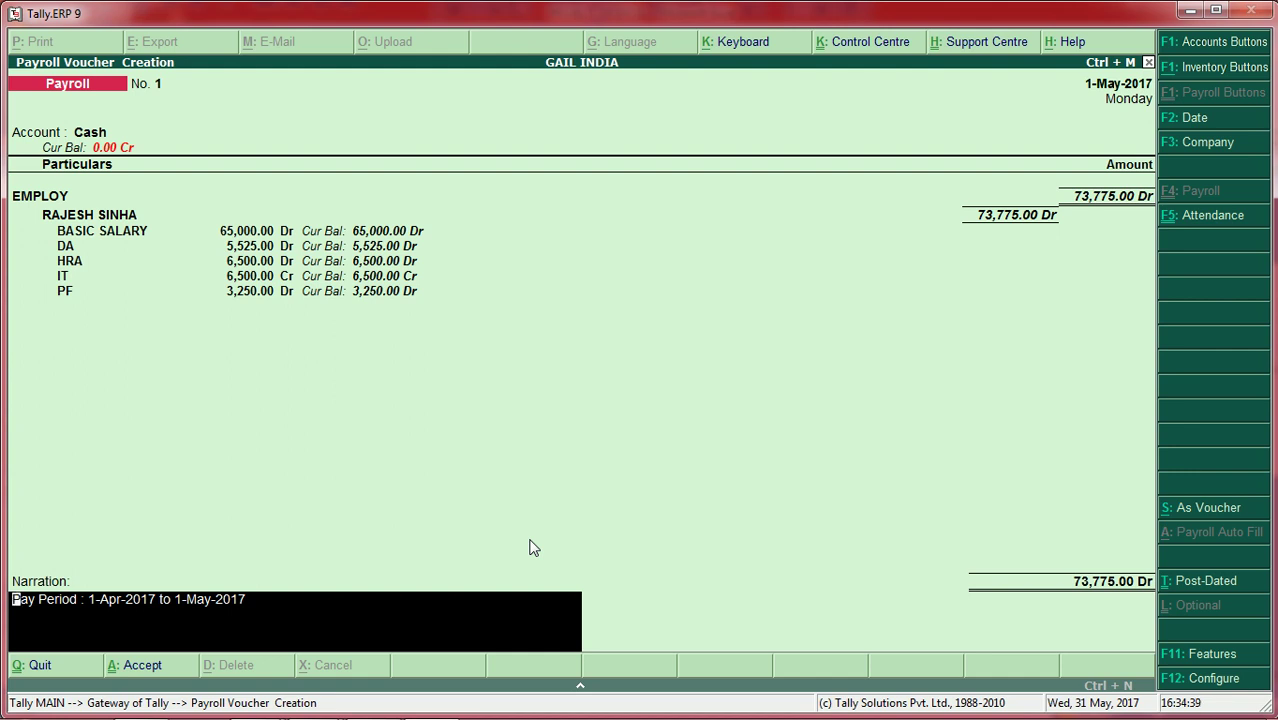
key(Return)
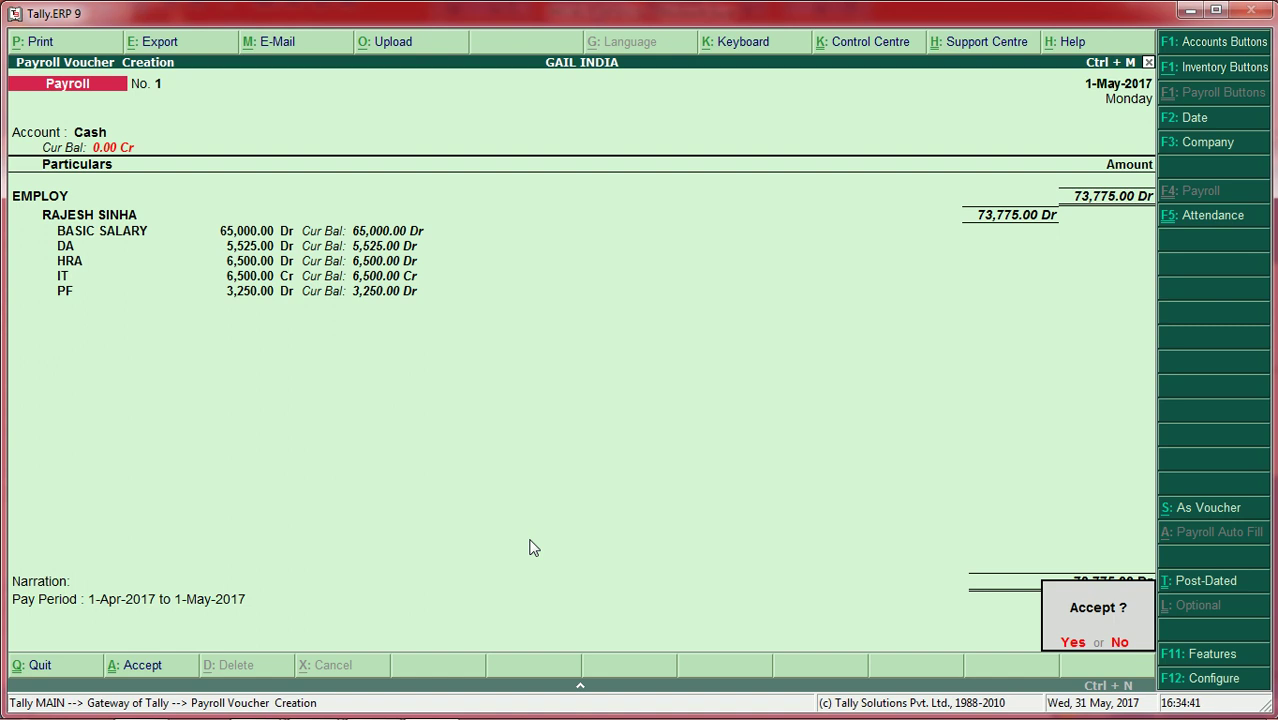
key(Return)
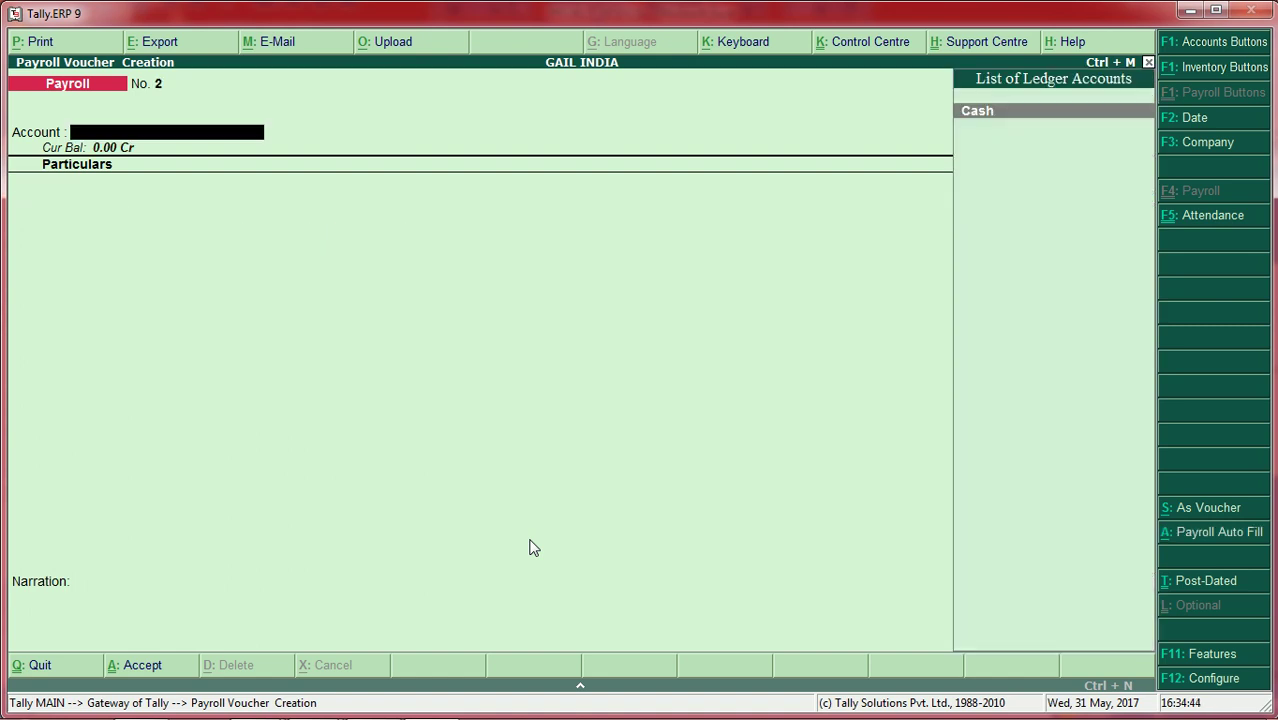
Step: Auto-fill voucher No. 2 from Cash for the EMPLOY category's SALE employee, May 2017
key(Return)
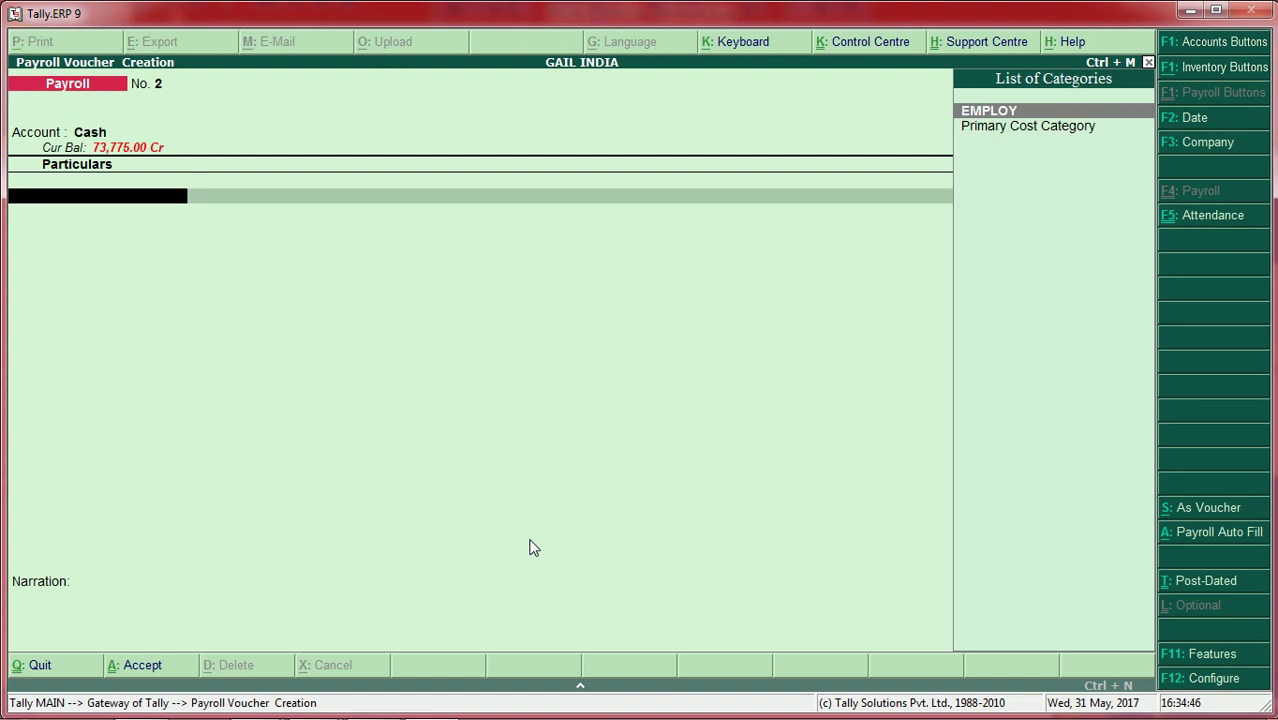
key(alt+a)
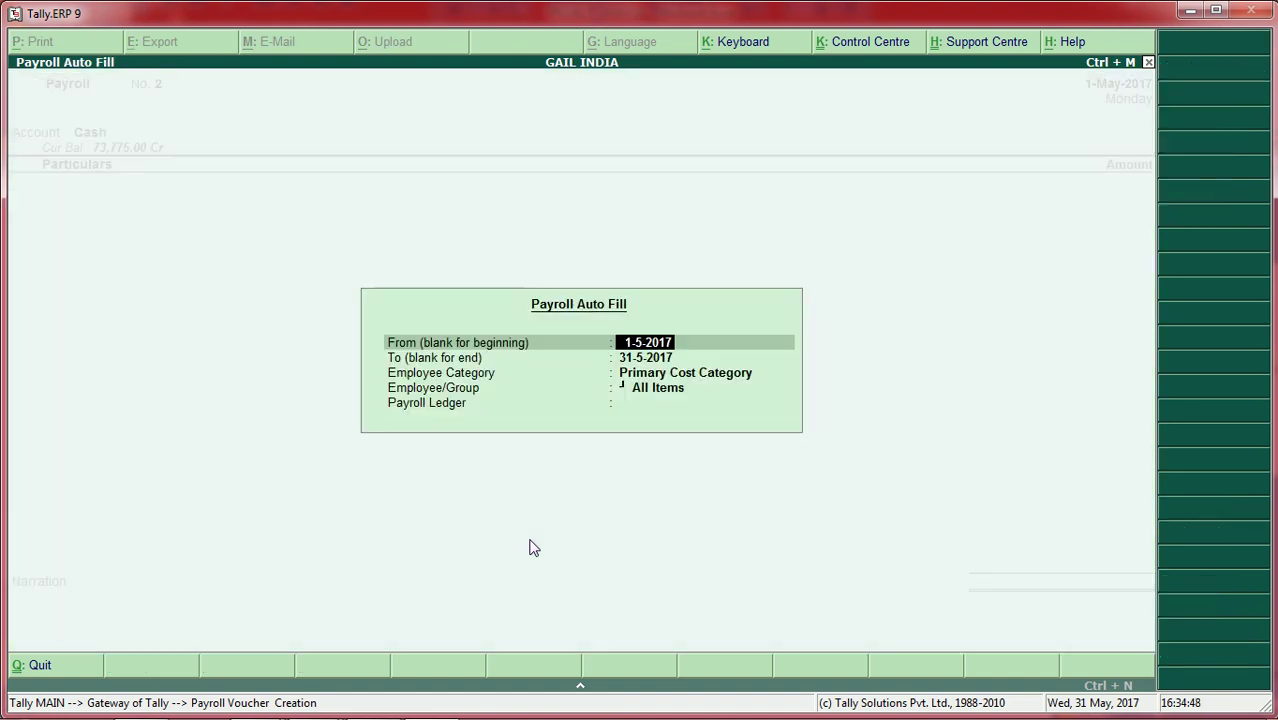
key(Return)
key(Return)
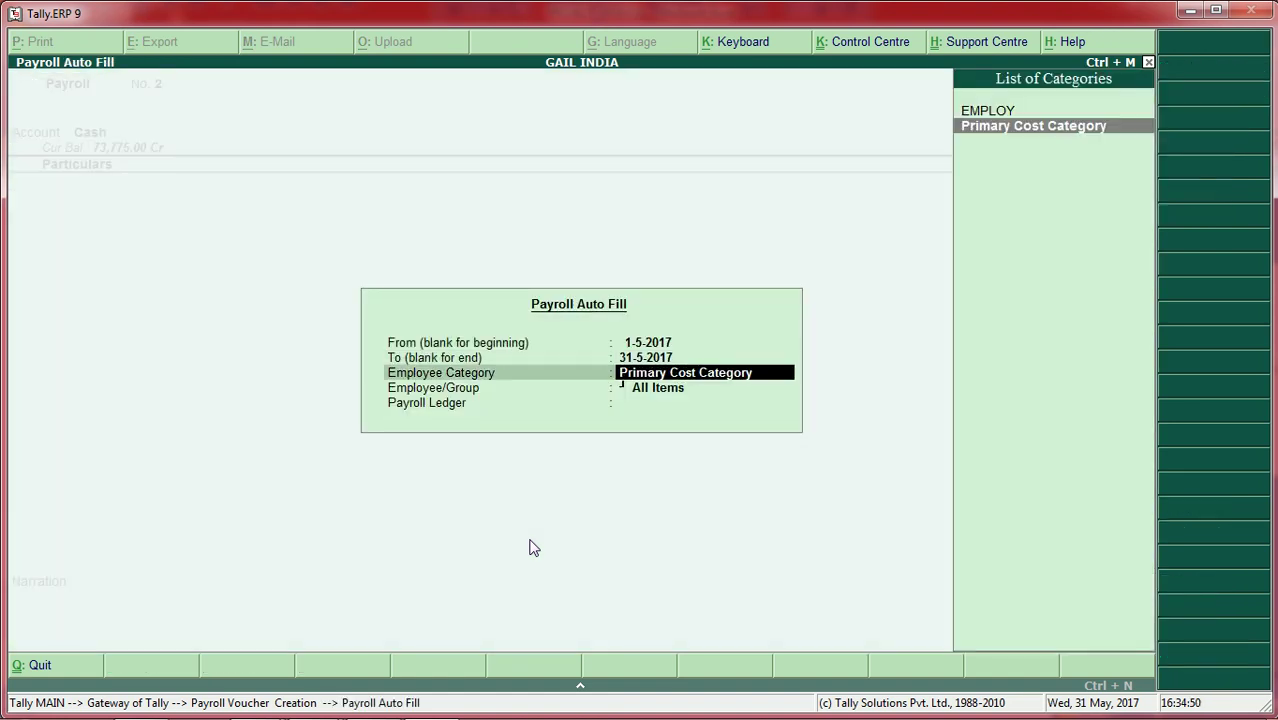
key(Up)
key(Return)
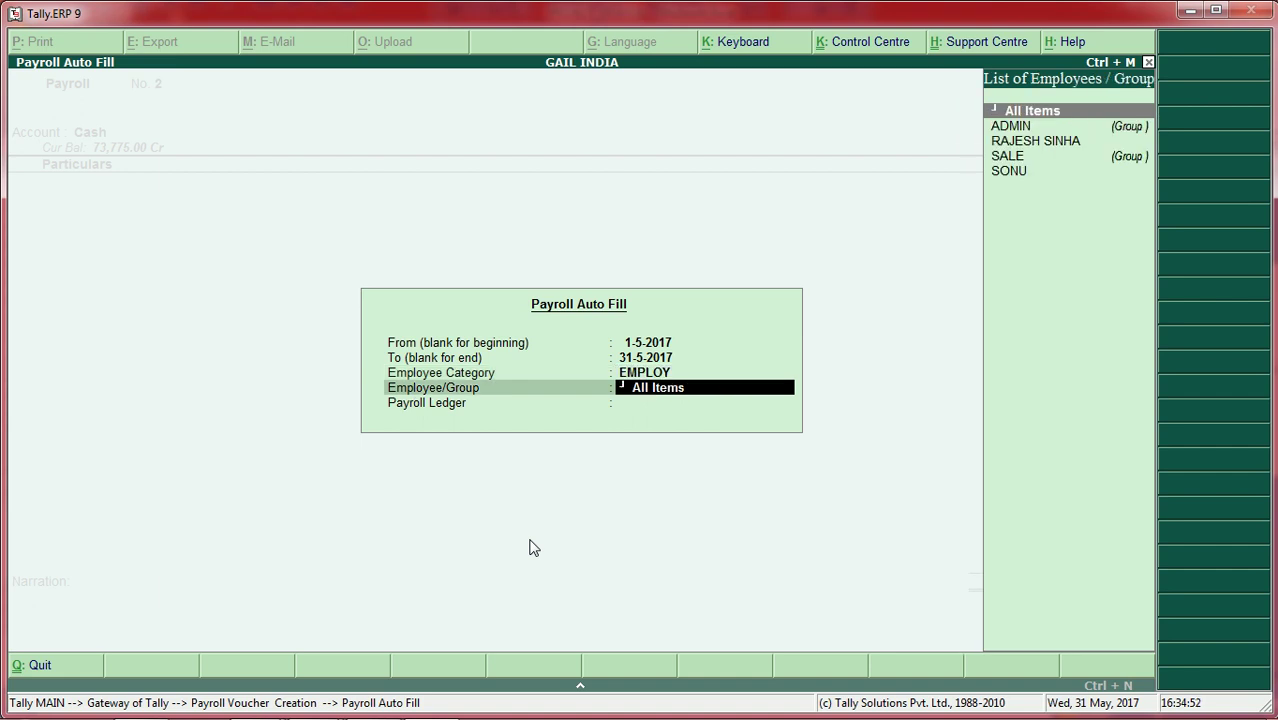
key(Down)
key(Down)
key(Down)
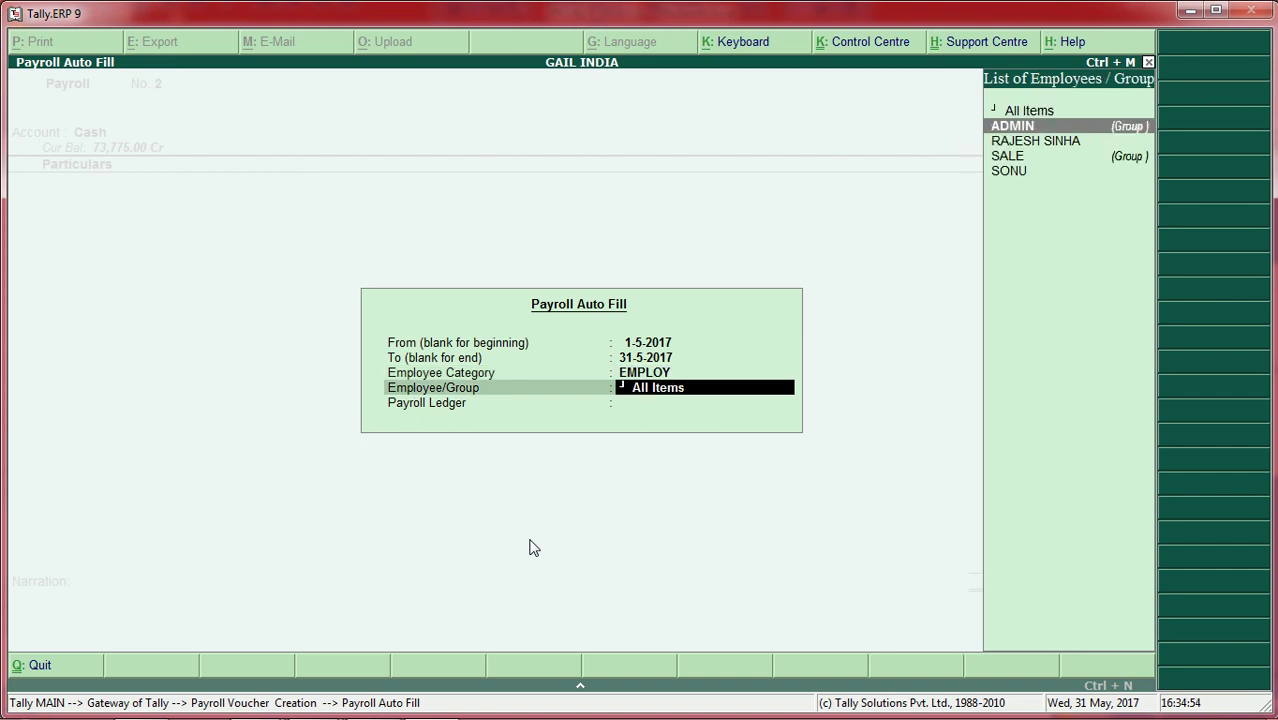
key(Down)
key(Return)
key(Return)
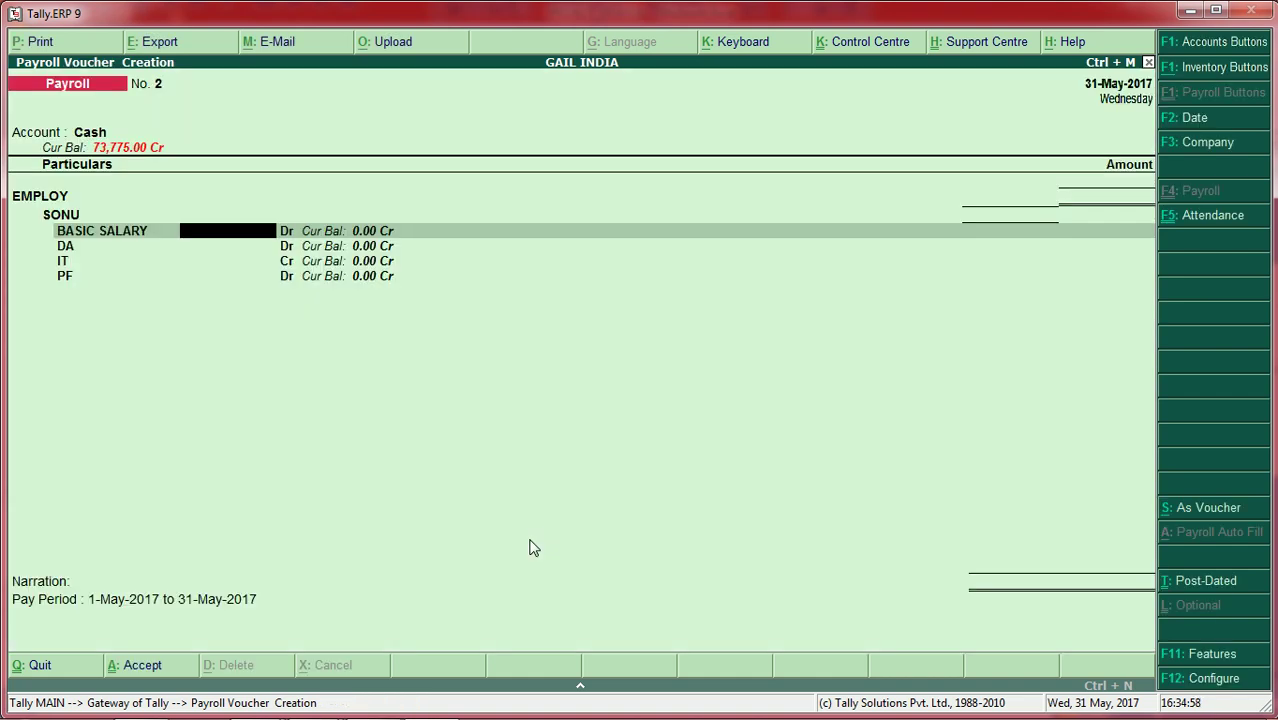
Step: Enter 25,000 basic salary and save the voucher totalling 25,875.00 Dr
text(25000)
key(Return)
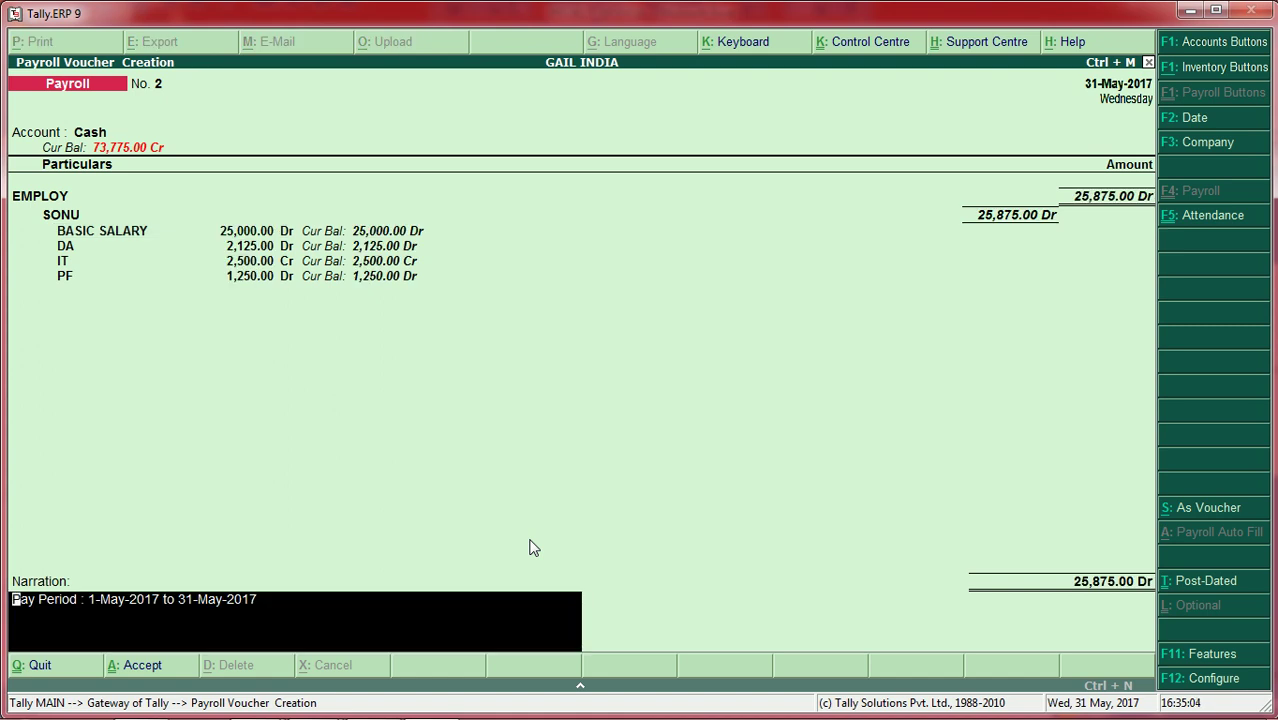
key(Return)
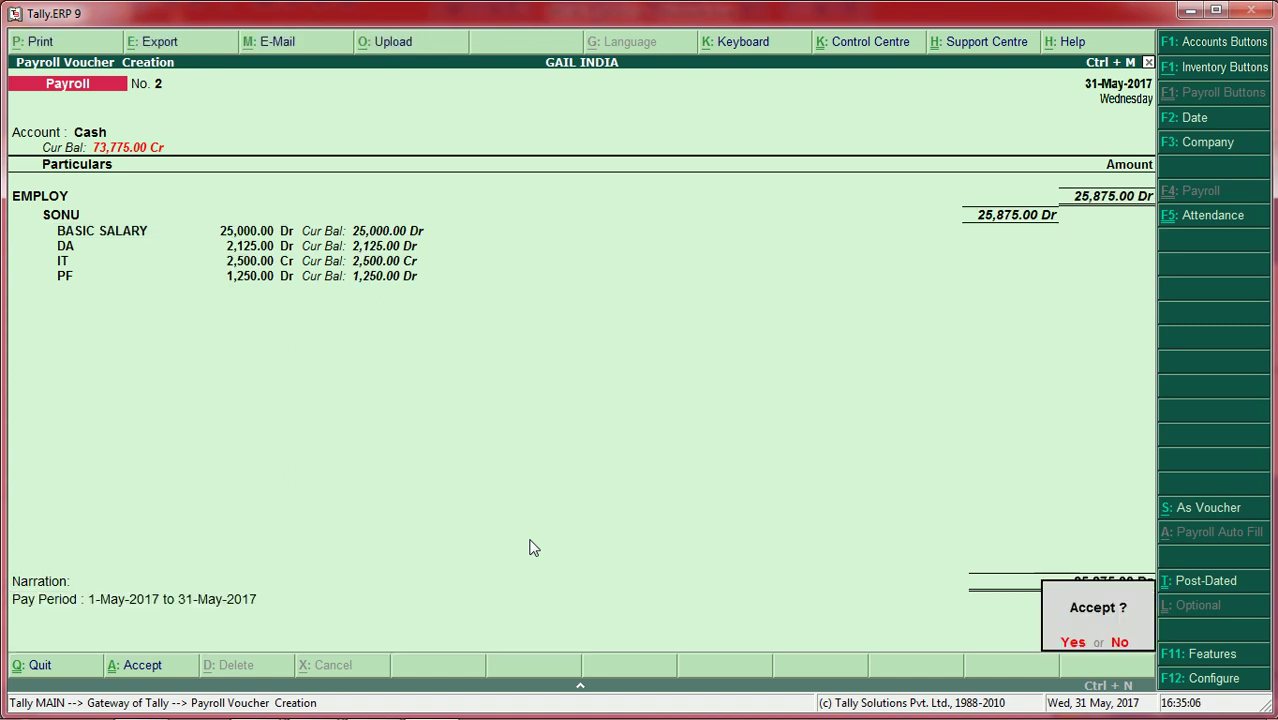
key(y)
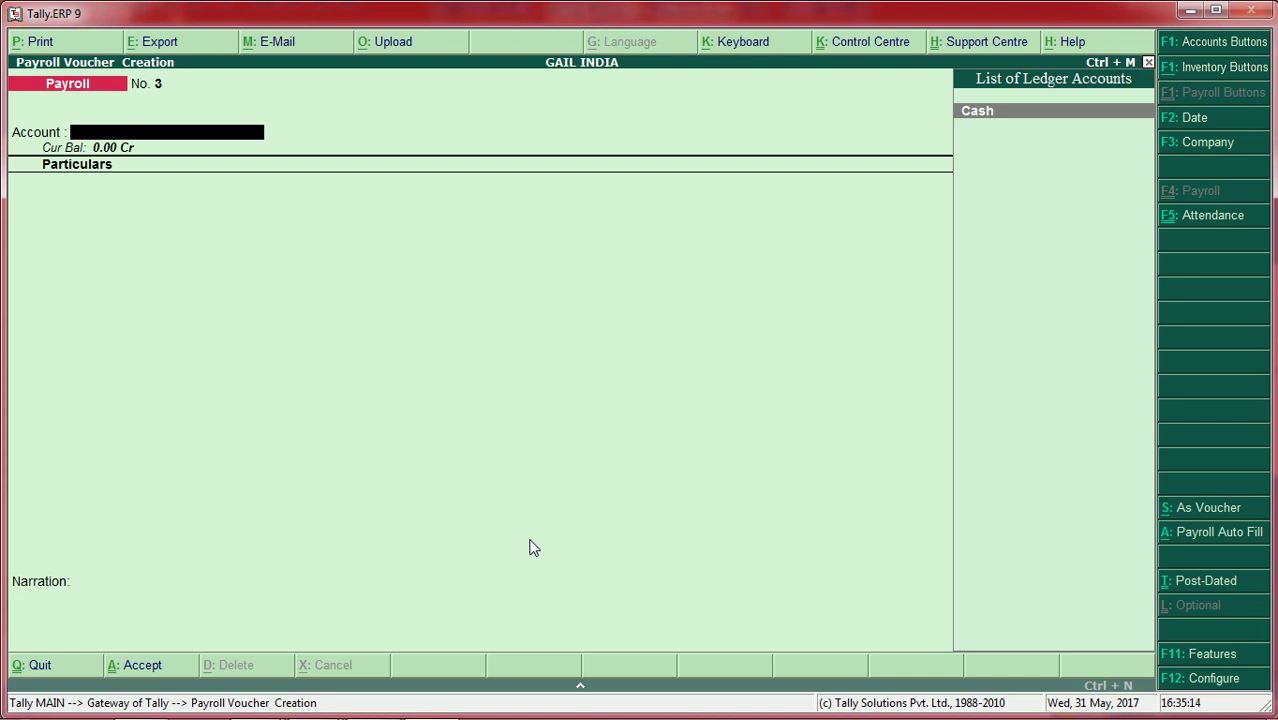
Step: Open a new attendance voucher under Payroll Vouchers
key(Escape)
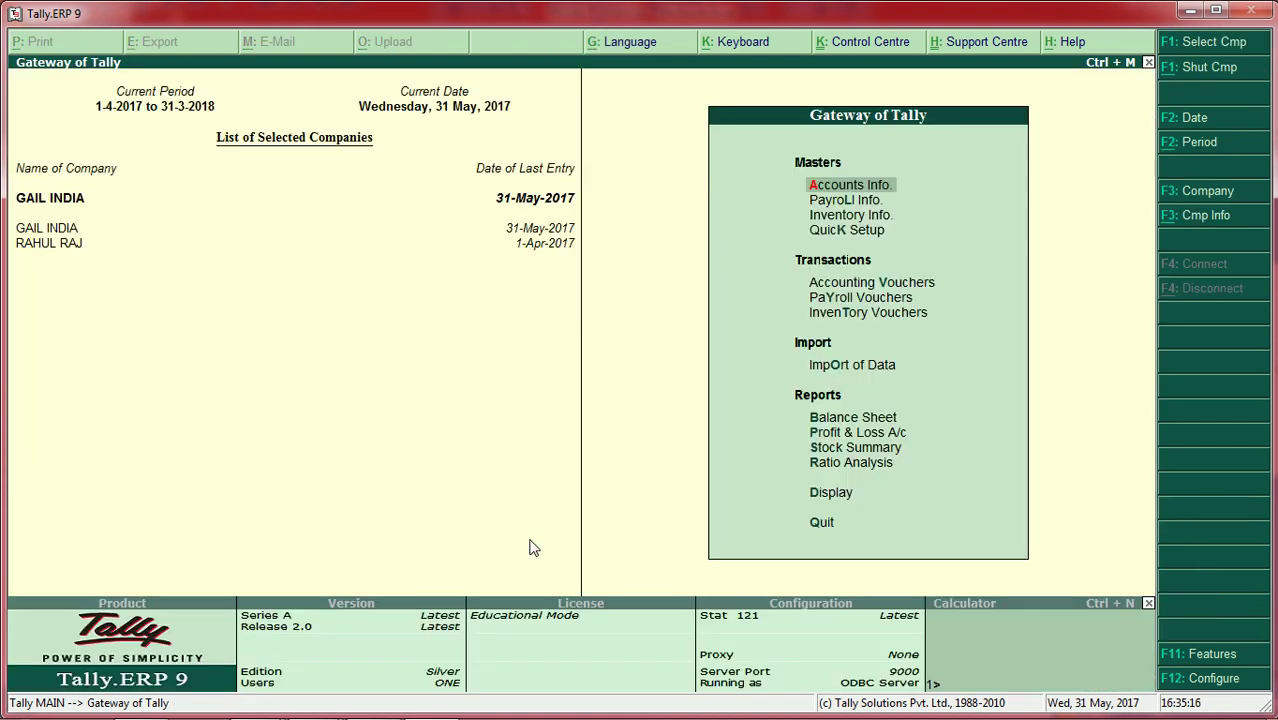
key(Down)
key(Down)
key(Down)
key(Down)
key(Down)
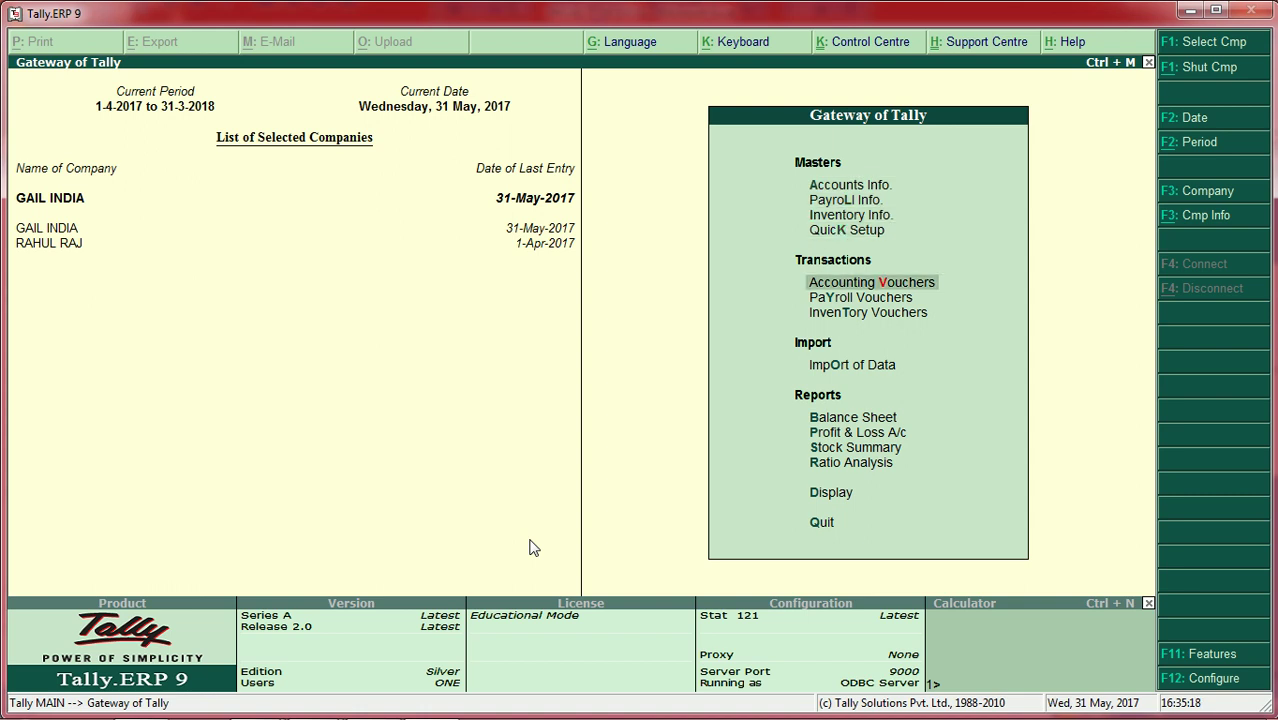
key(Return)
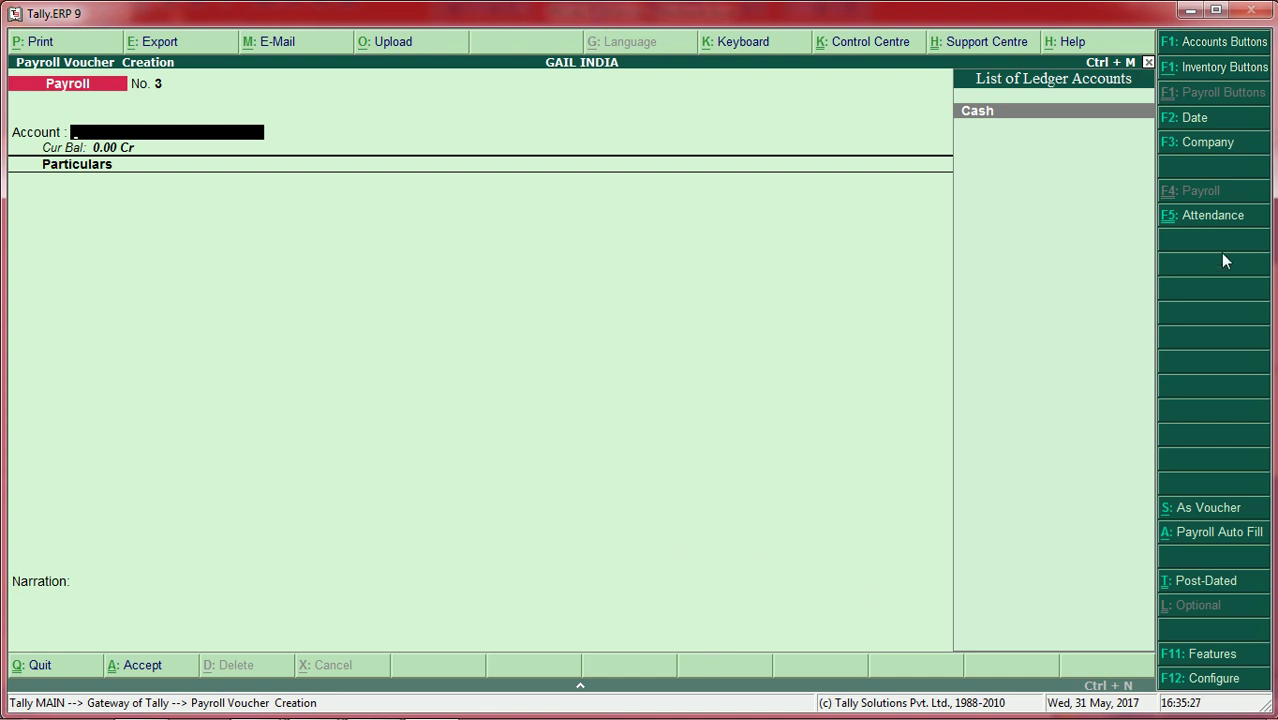
key(F5)
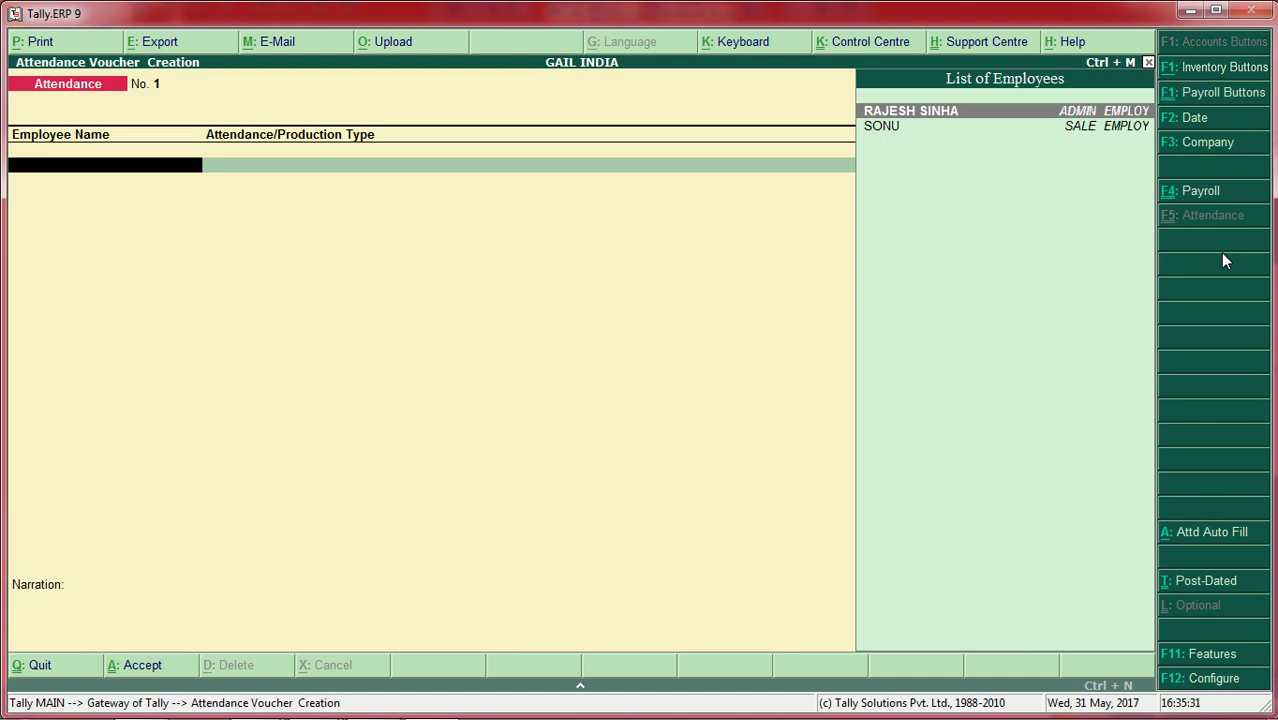
key(Return)
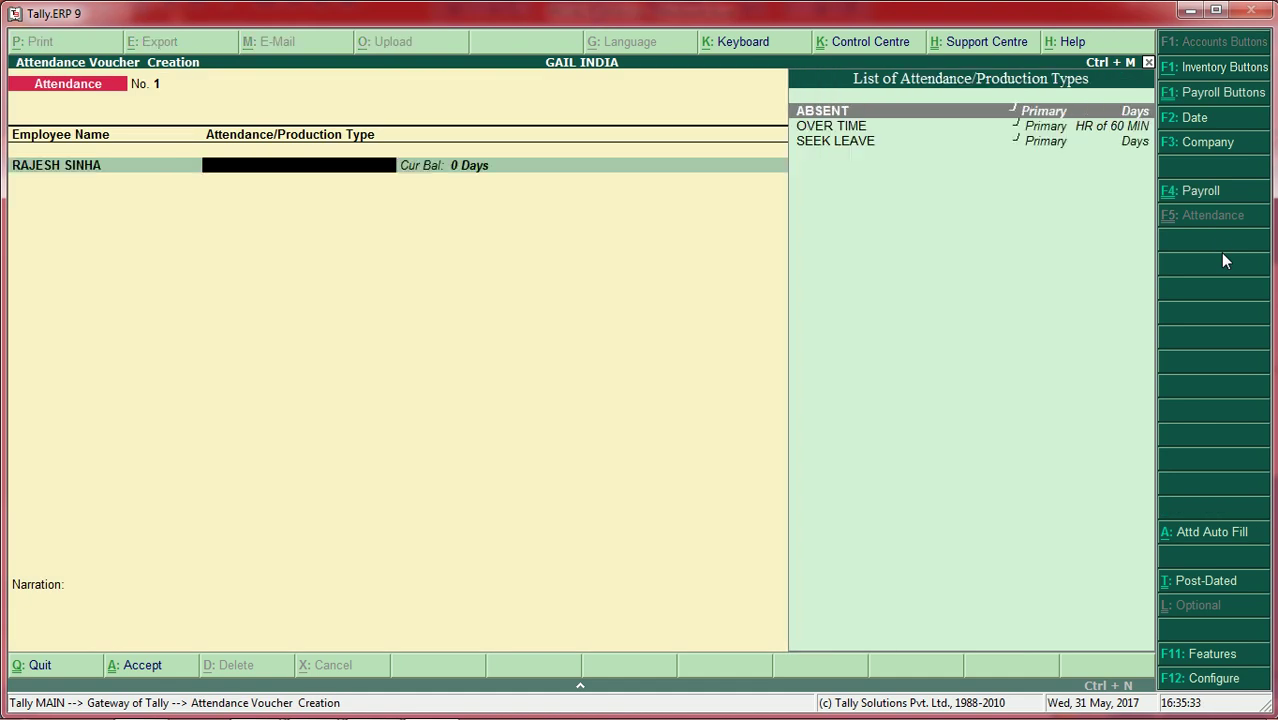
key(Return)
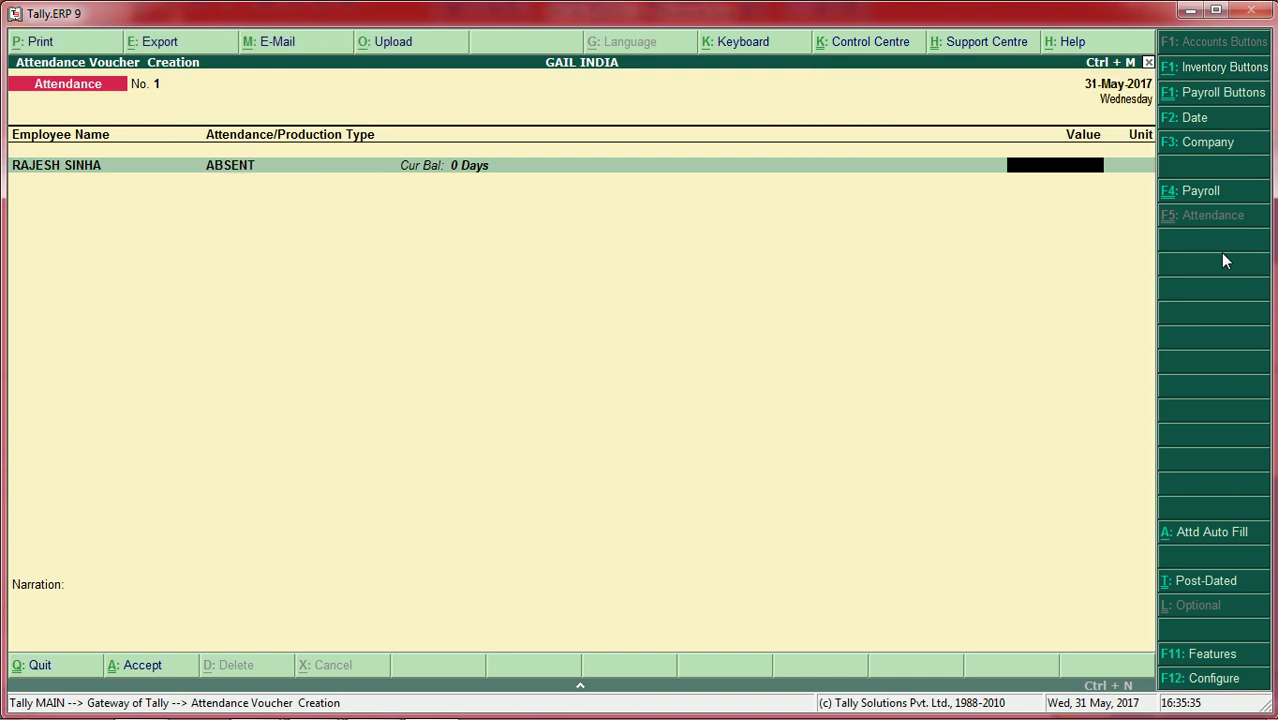
text(1)
key(Return)
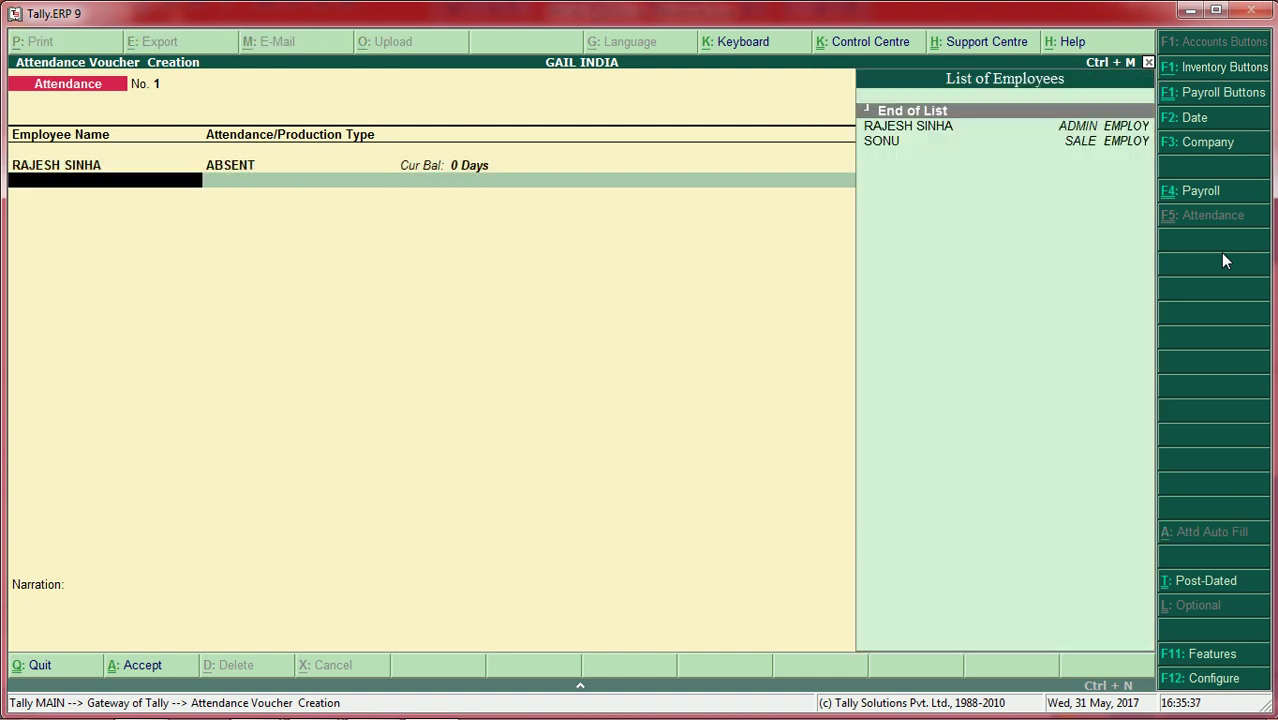
key(Down)
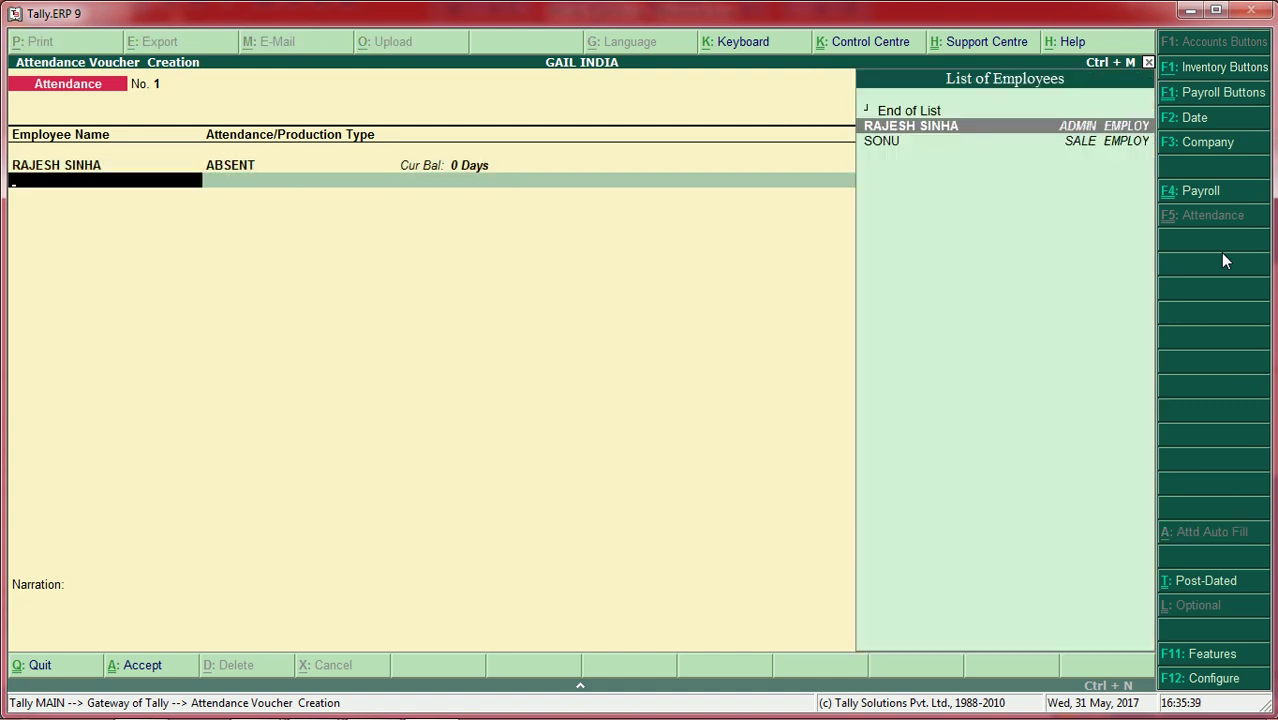
key(Return)
key(Down)
key(Down)
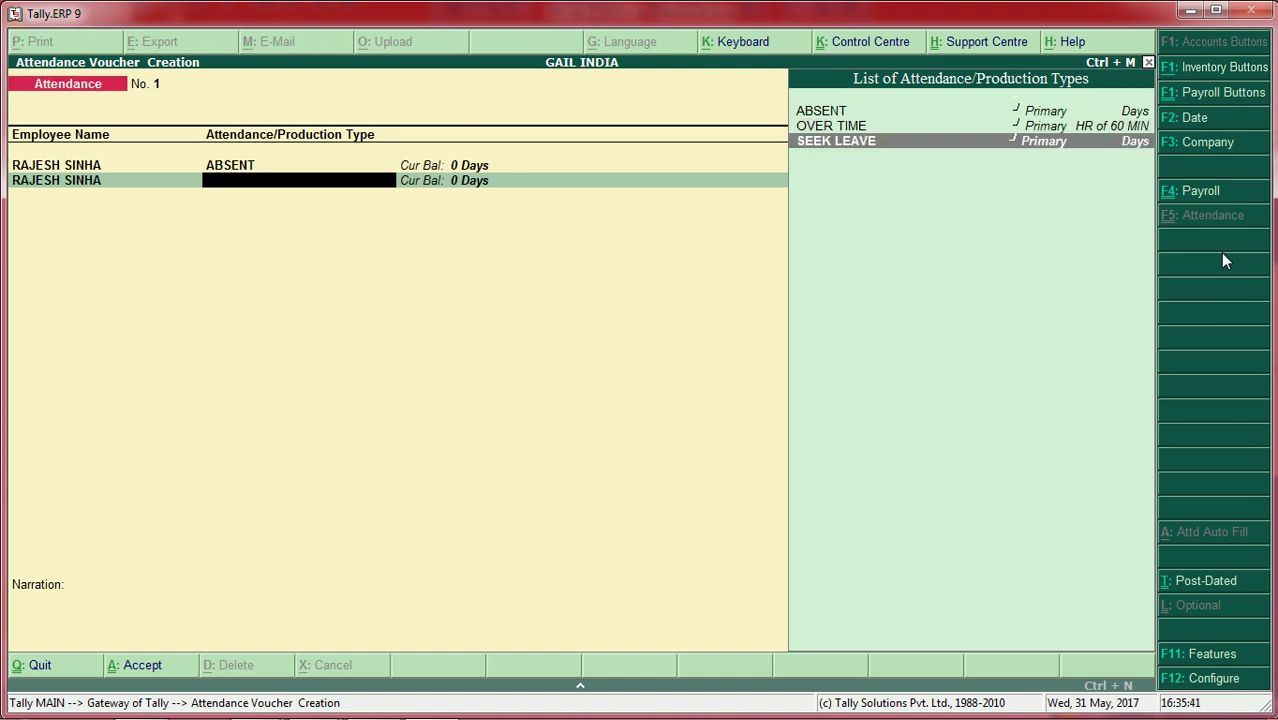
key(Return)
text(3)
key(Return)
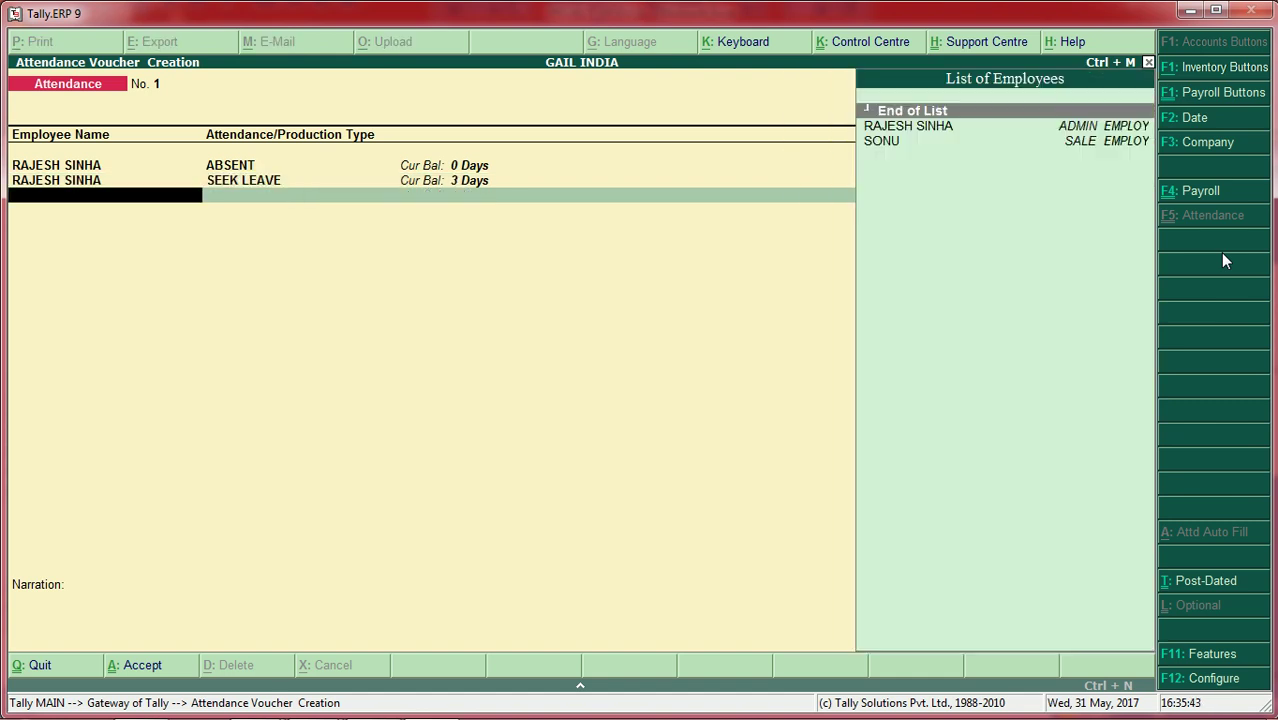
key(Down)
key(Return)
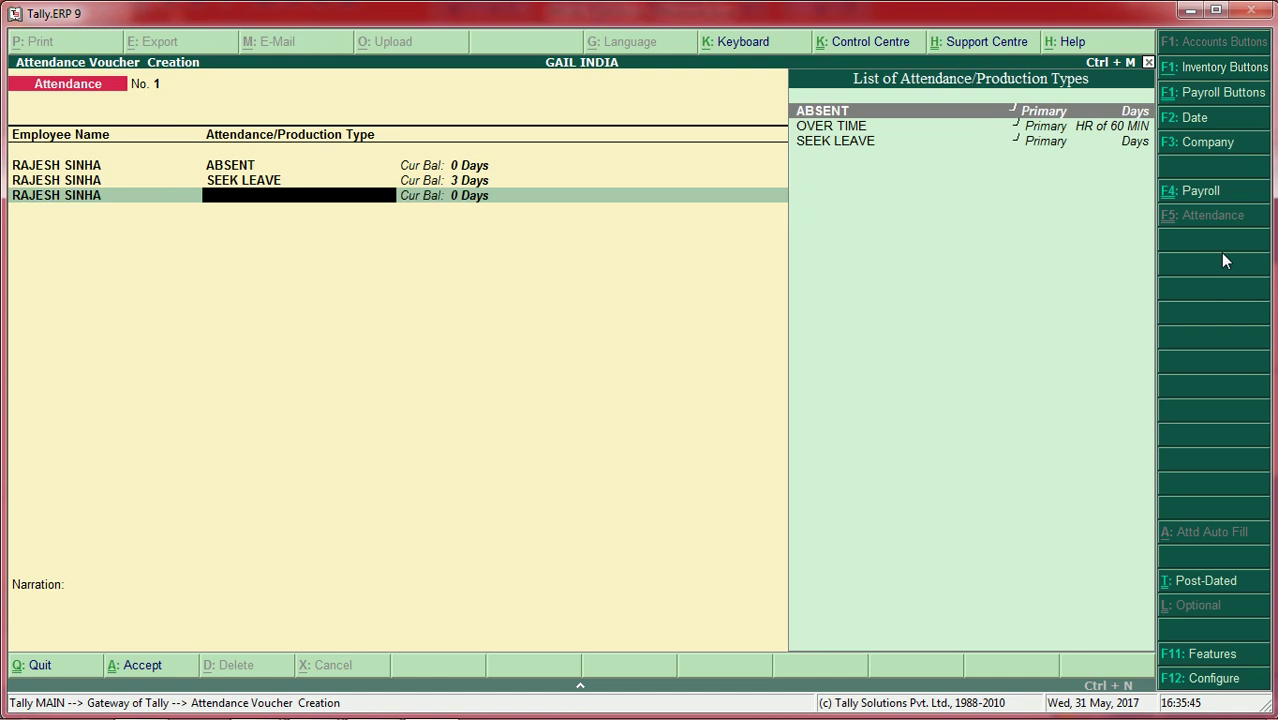
key(Down)
key(Return)
text(1)
key(Return)
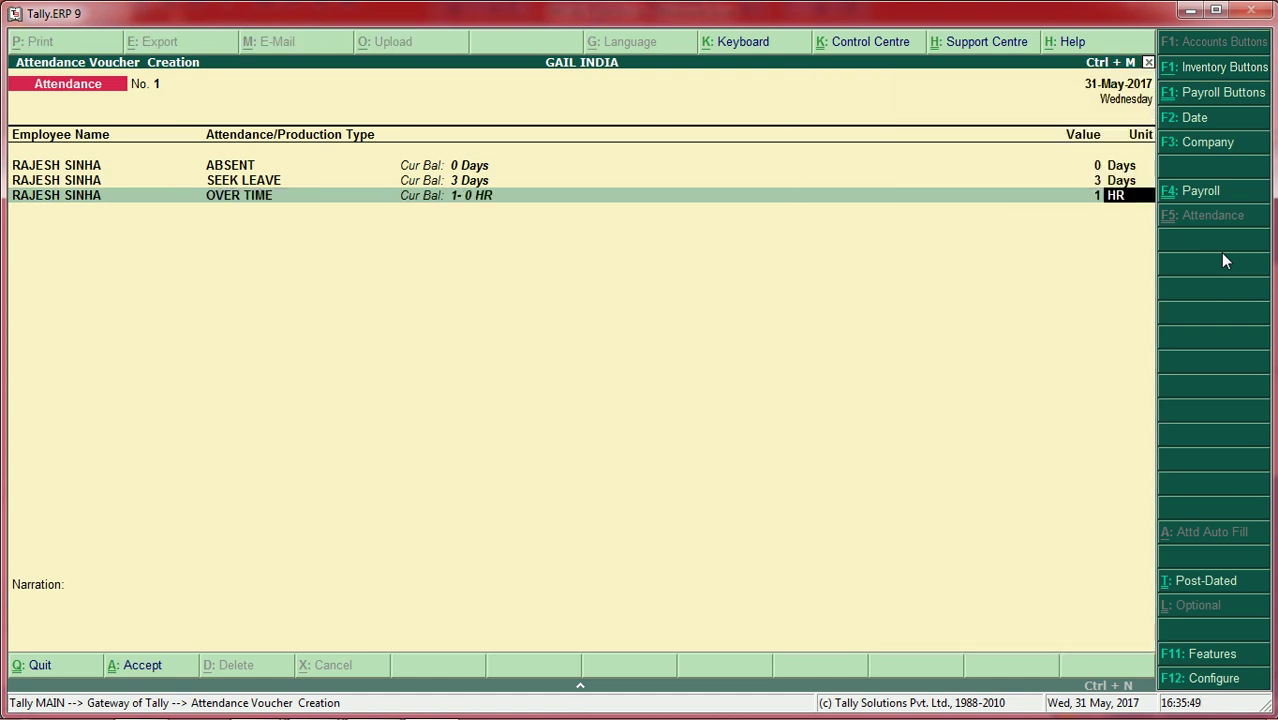
key(Return)
Step: Record SONU's 5 days absent, 5 HR overtime and 2 days leave, then accept the voucher
key(Down)
key(Down)
key(Return)
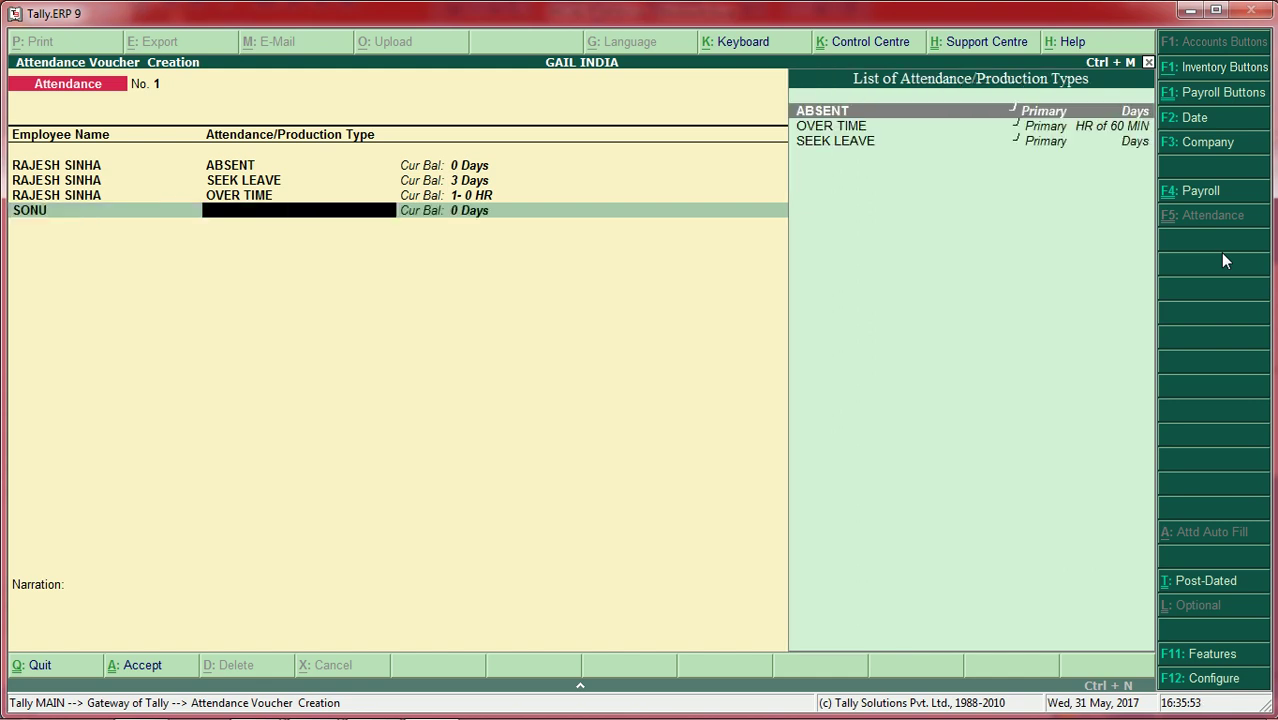
key(Return)
text(5)
key(Return)
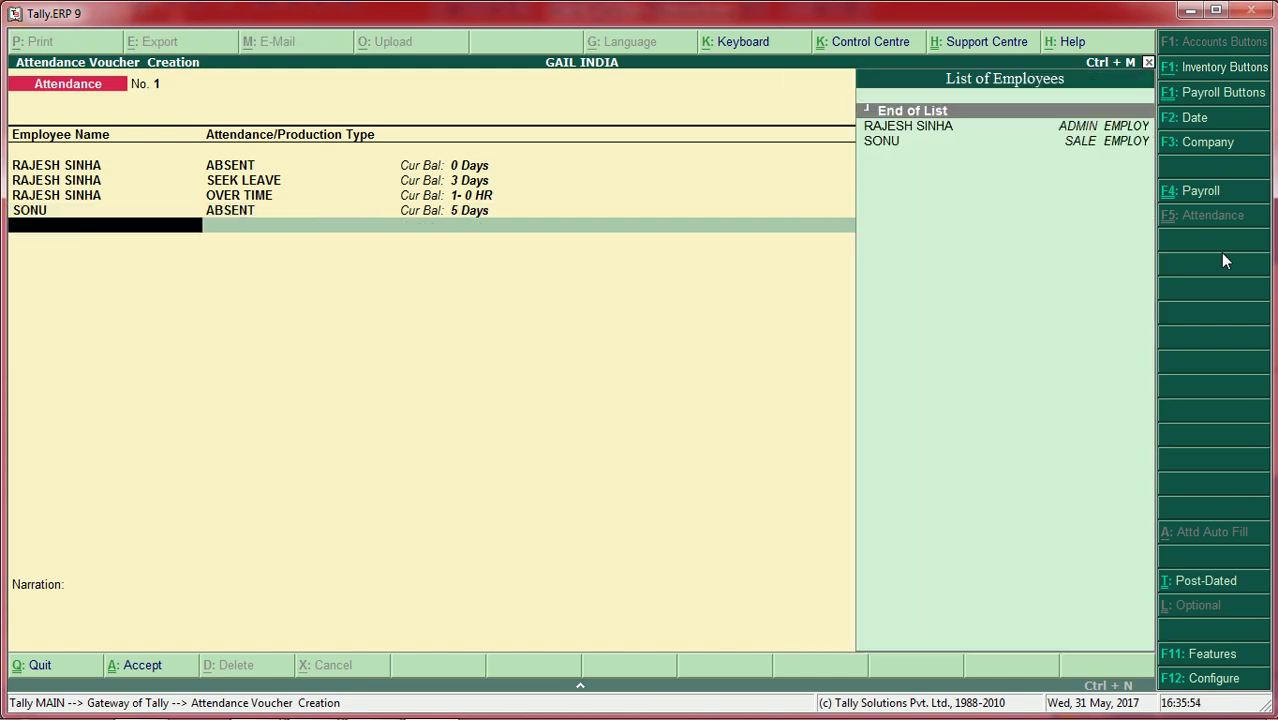
key(Down)
key(Down)
key(Return)
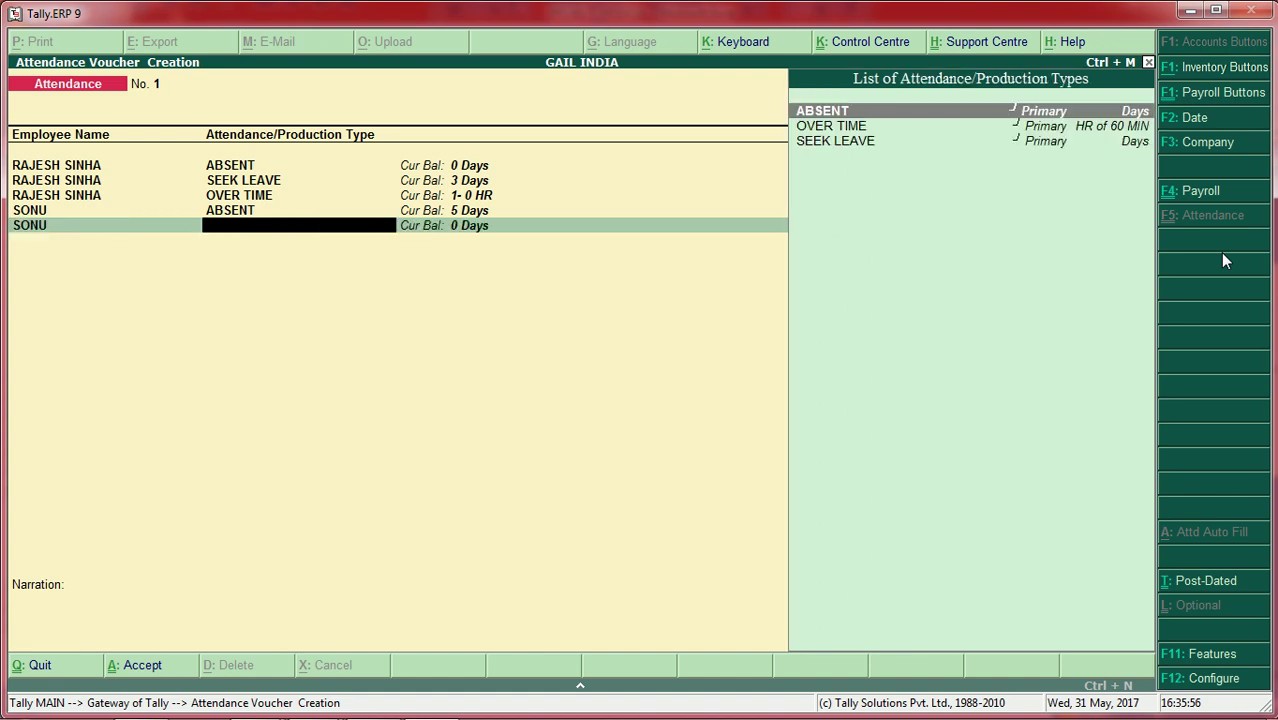
key(Down)
key(Return)
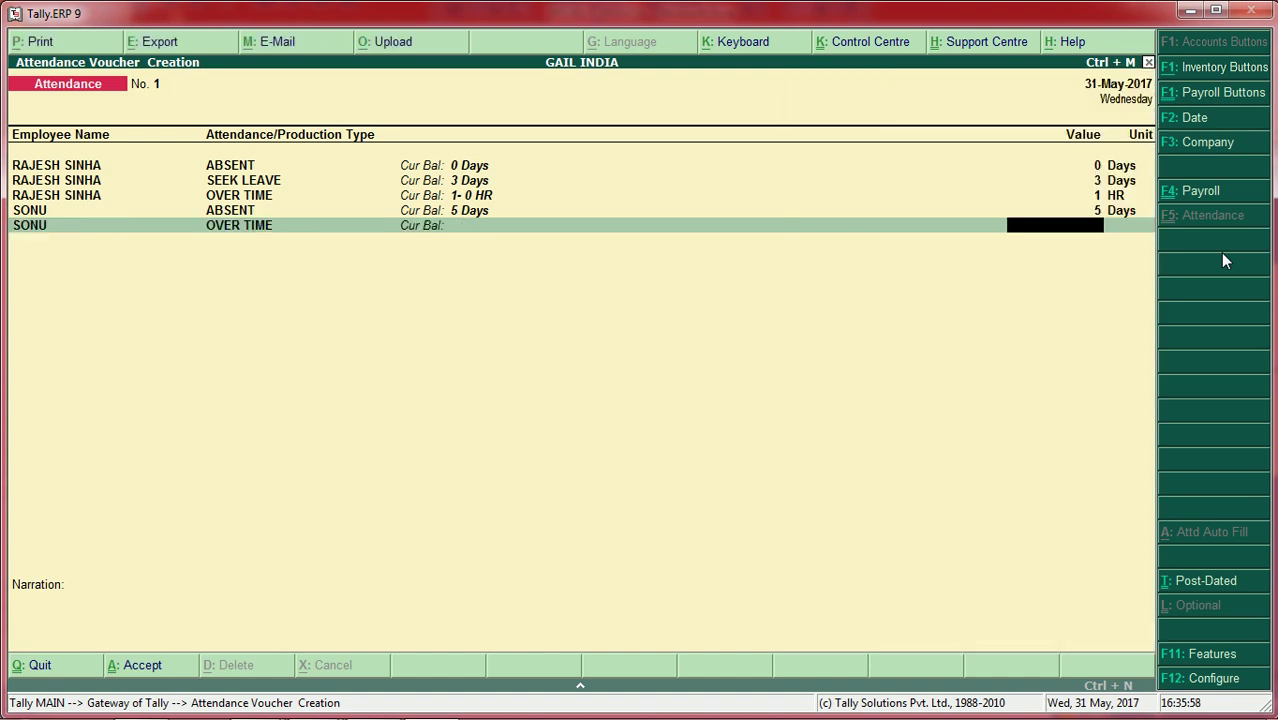
text(5)
key(Return)
key(Down)
key(Return)
key(Down)
key(Down)
key(Return)
text(2)
key(Return)
key(Return)
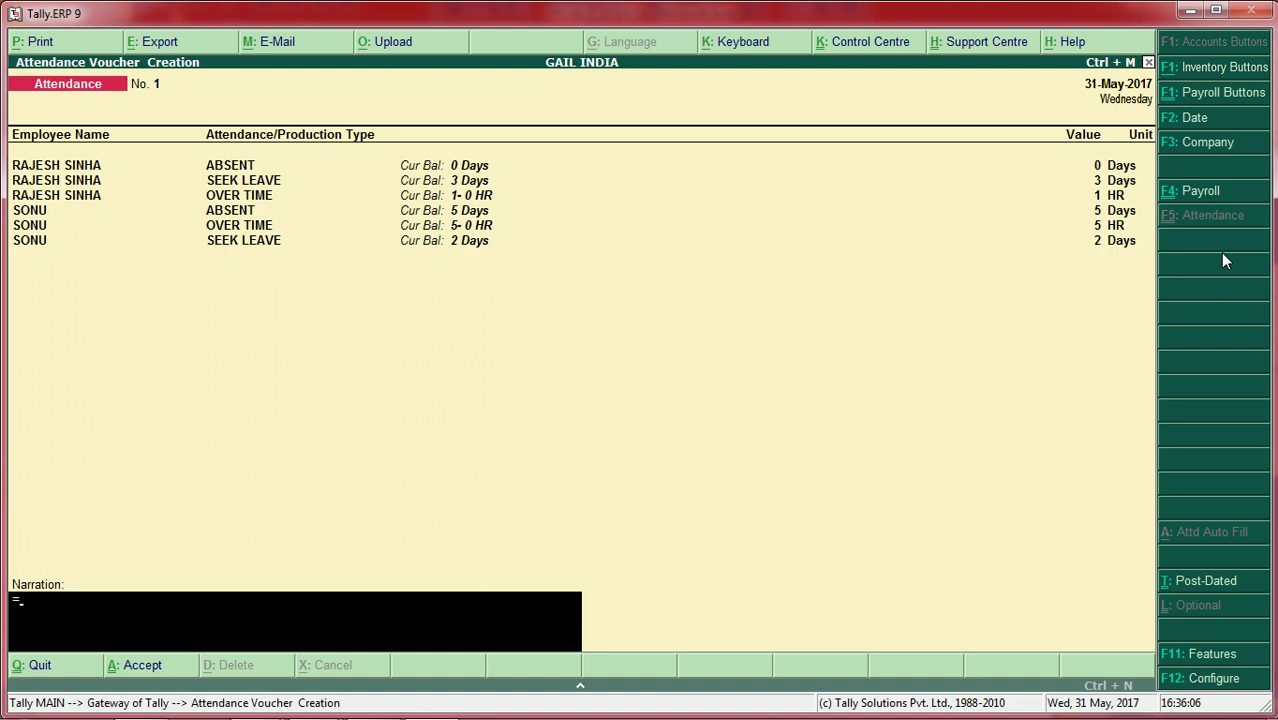
key(Return)
key(Return)
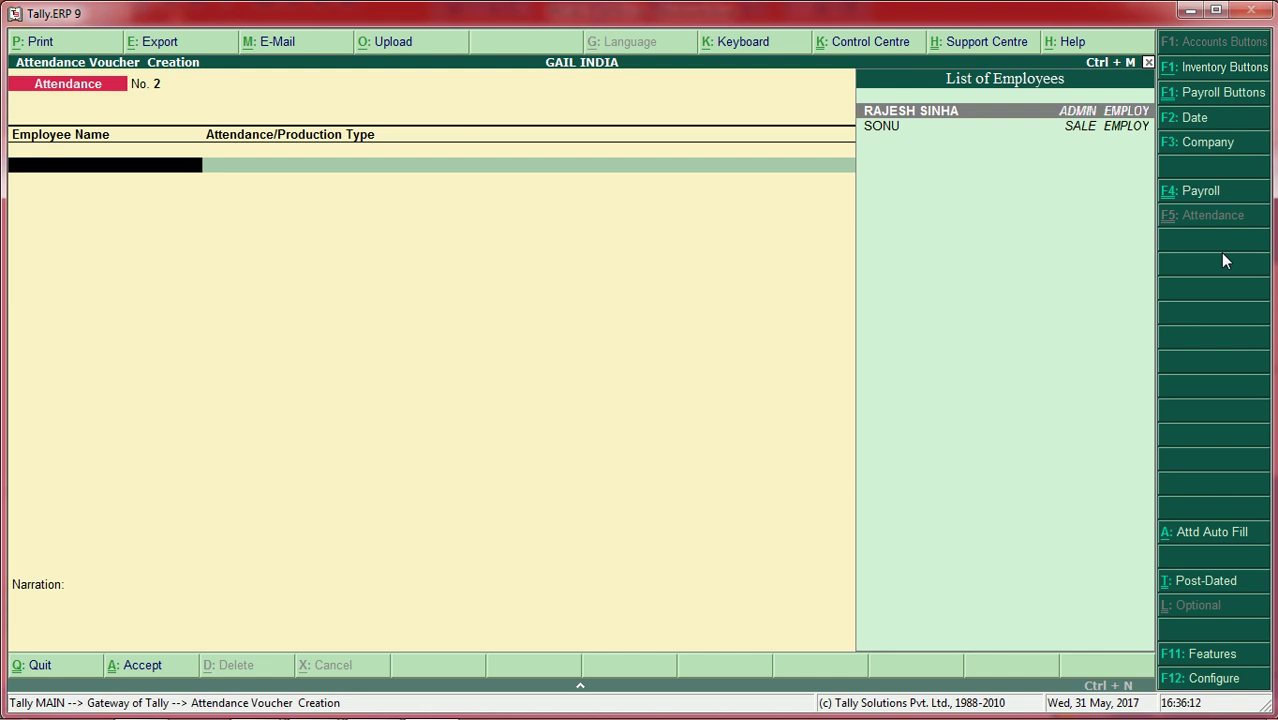
Step: Exit the attendance voucher back to the Gateway of Tally
key(Escape)
key(Return)
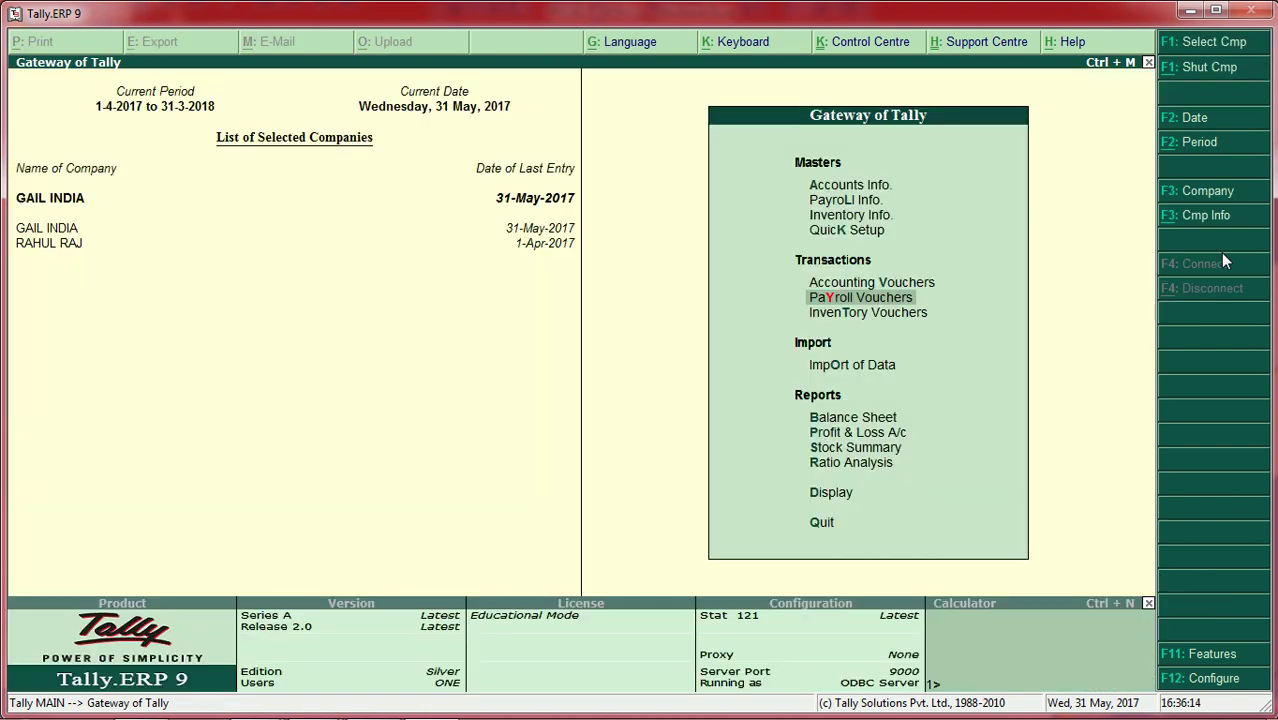
key(Up)
key(Down)
key(Return)
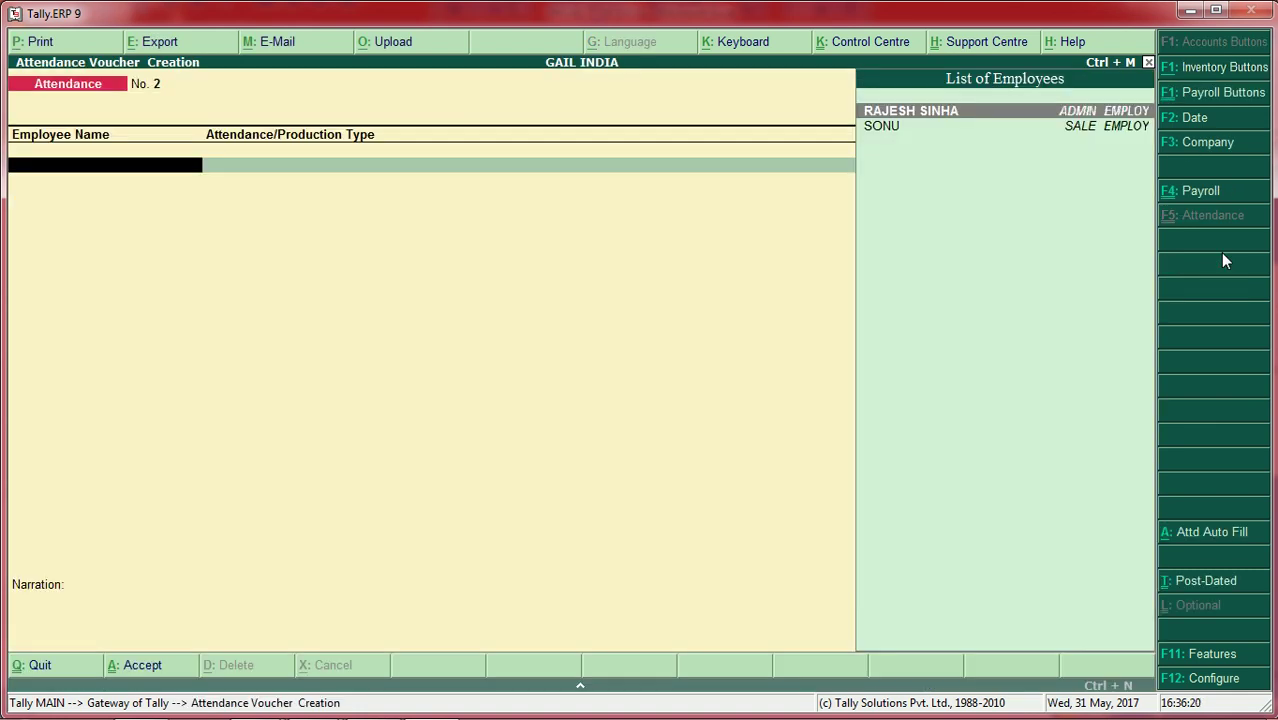
key(Escape)
Step: Start a Cash payment voucher, then quit it unsaved to the main menu
key(Up)
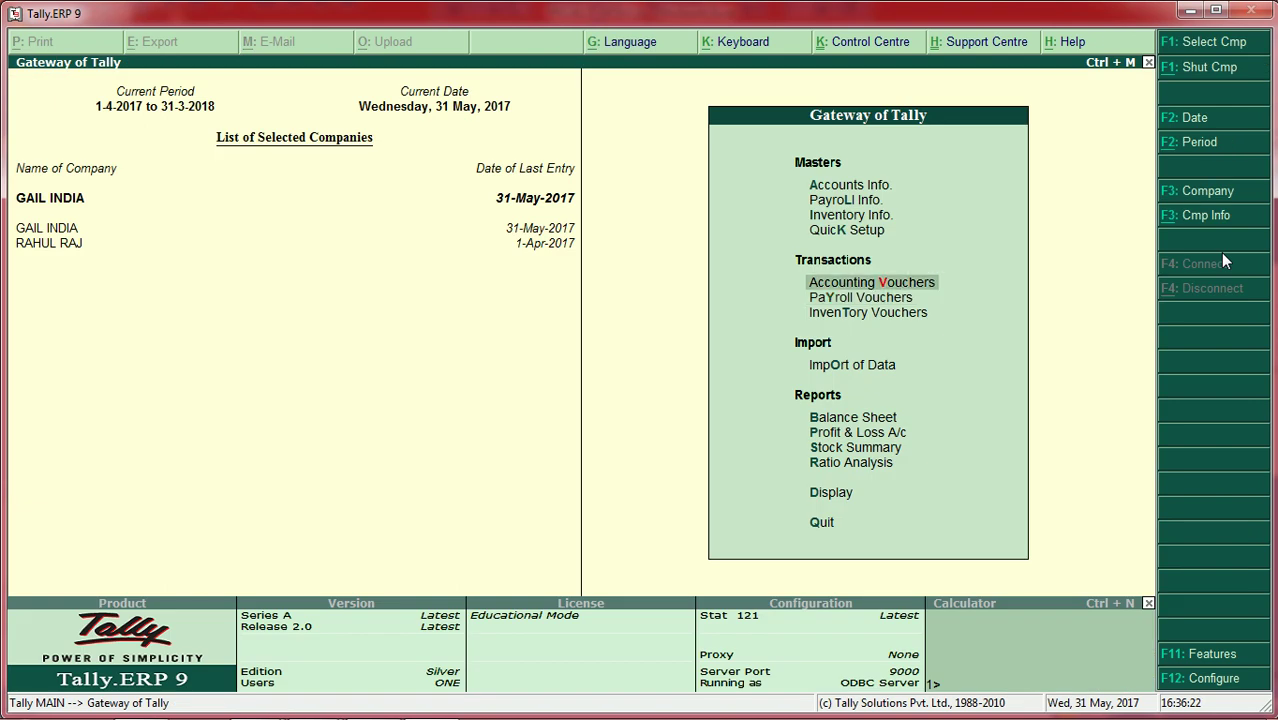
key(Return)
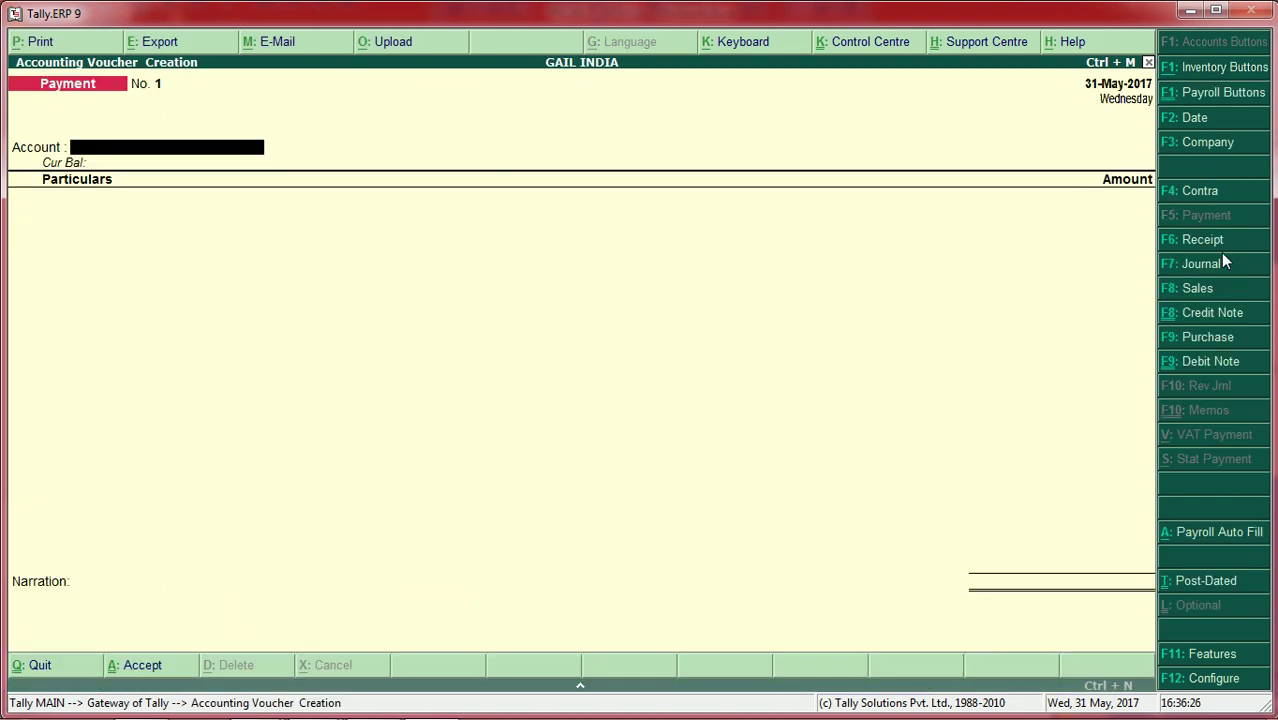
text(c)
key(Return)
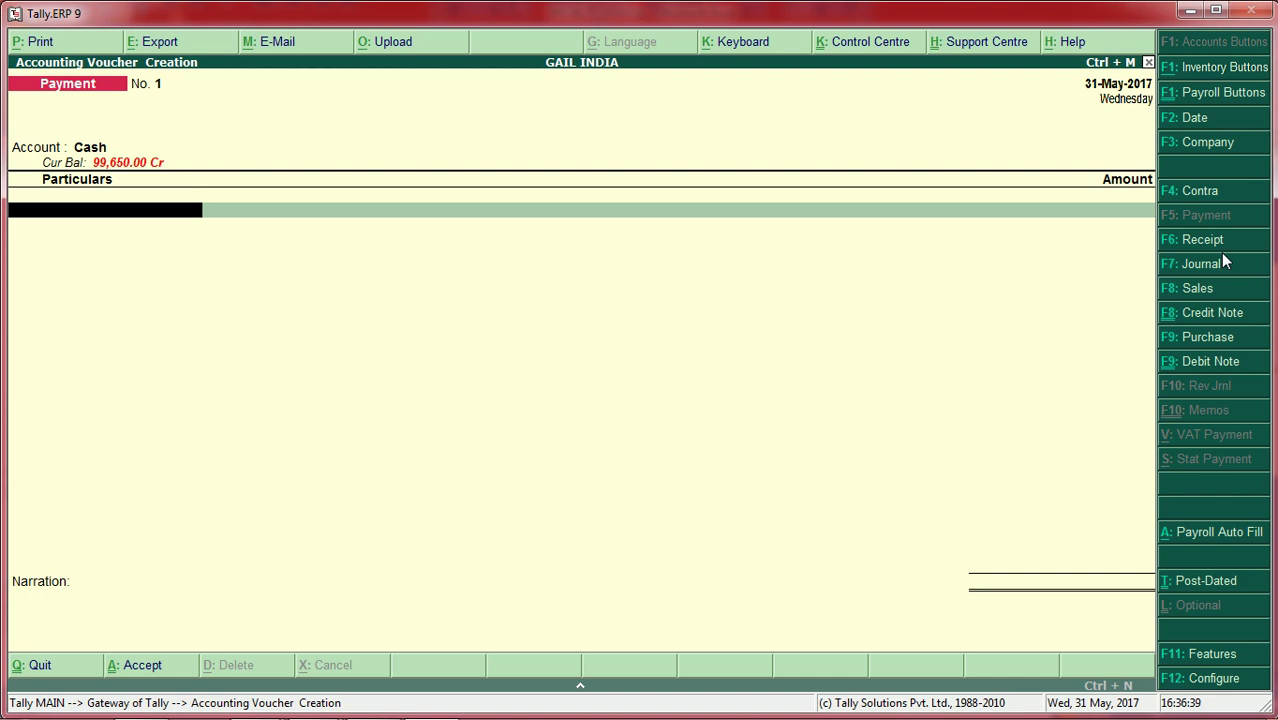
text(R)
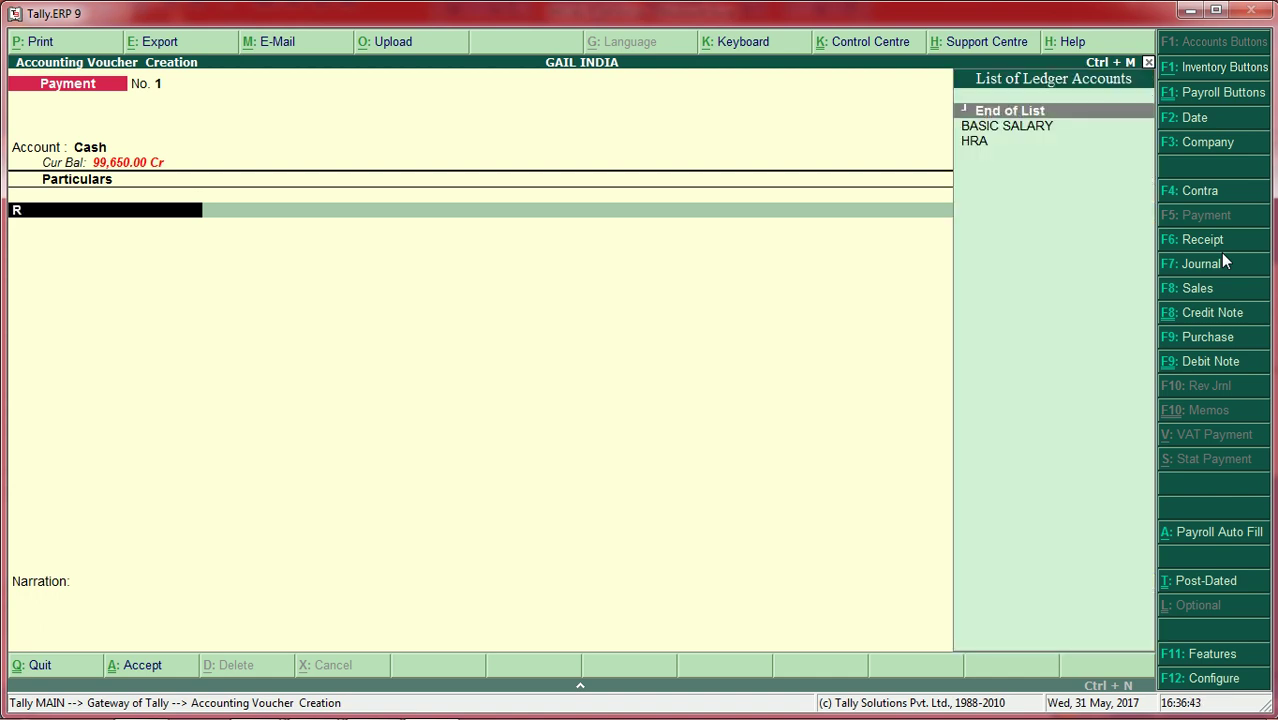
key(BackSpace)
key(Escape)
key(Return)
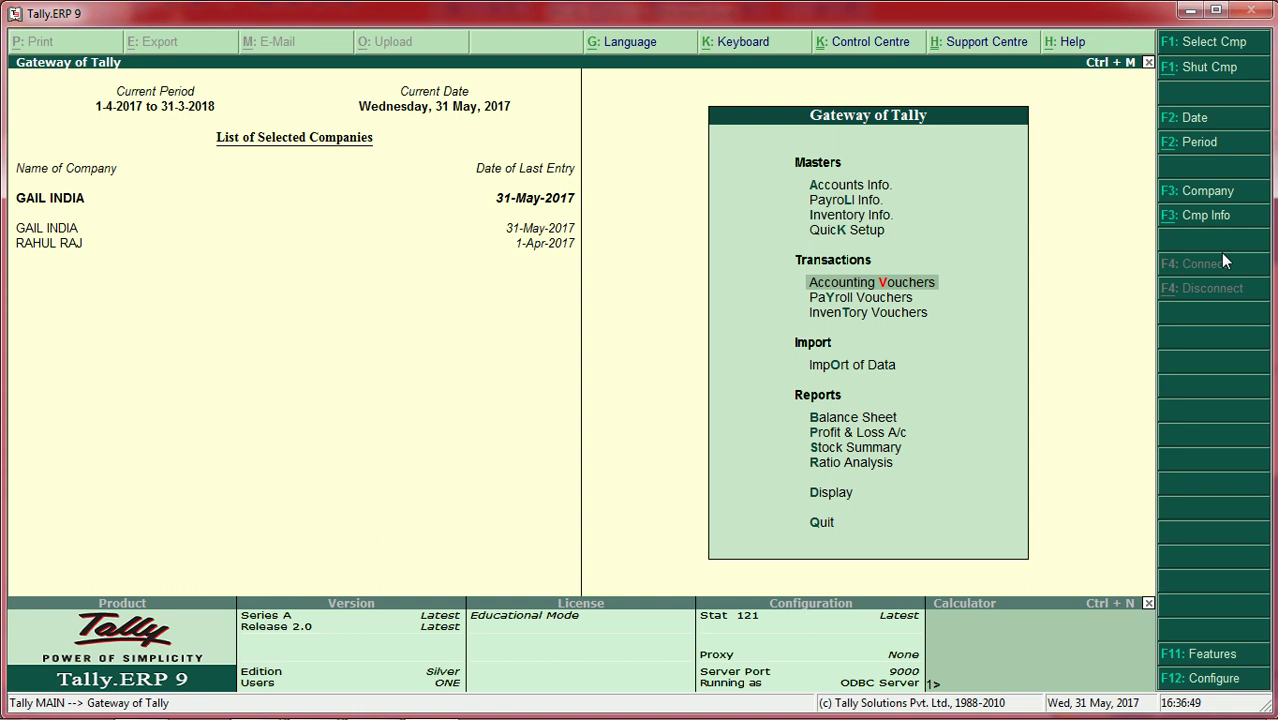
Step: Open a new payment voucher with skip-date and single-entry mode turned off
key(Return)
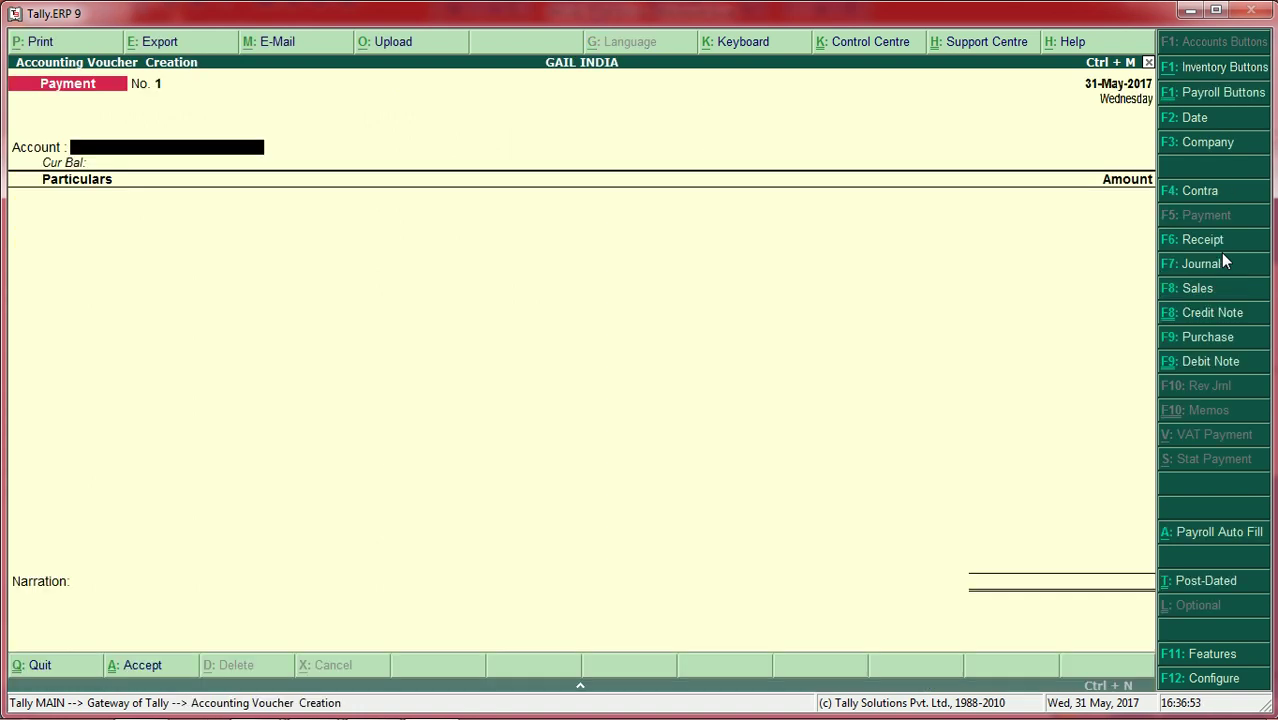
key(F12)
key(n)
key(n)
key(Return)
key(Return)
key(Return)
key(Return)
key(Return)
key(Return)
key(Return)
key(Return)
key(Return)
key(Return)
key(Return)
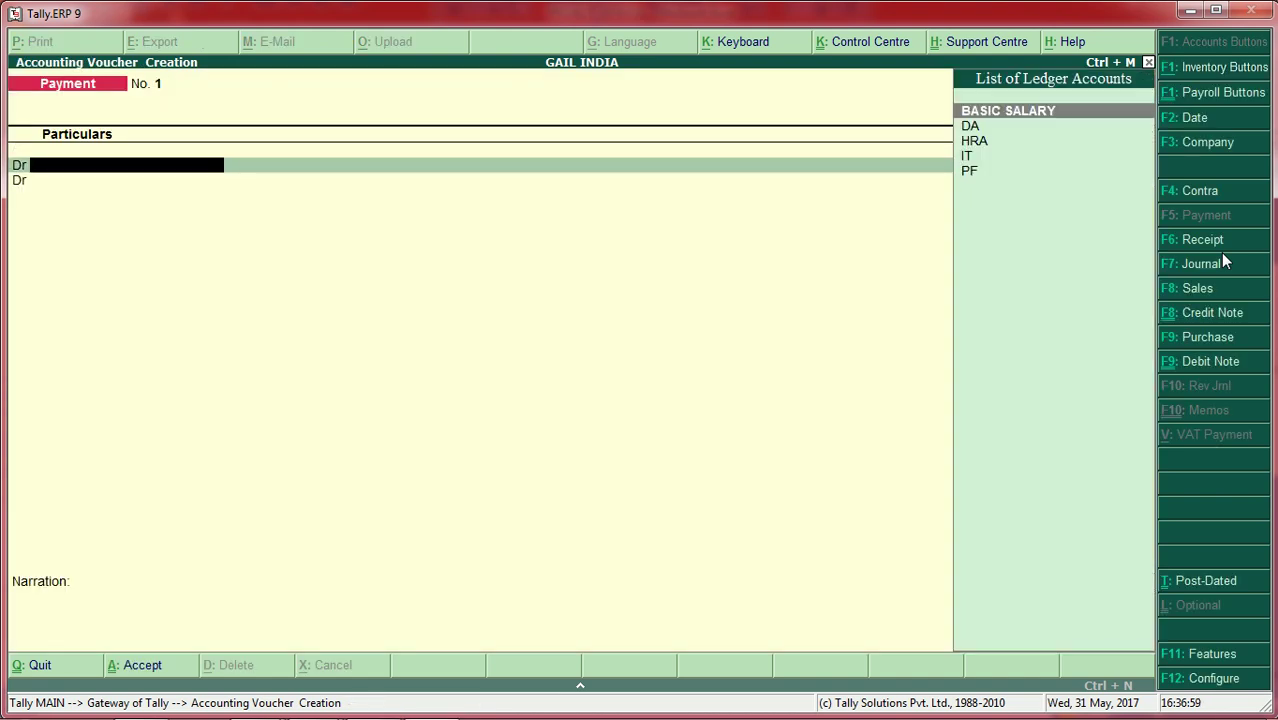
Step: Debit BASIC SALARY 73,775, allocating the full amount to the employee
key(Return)
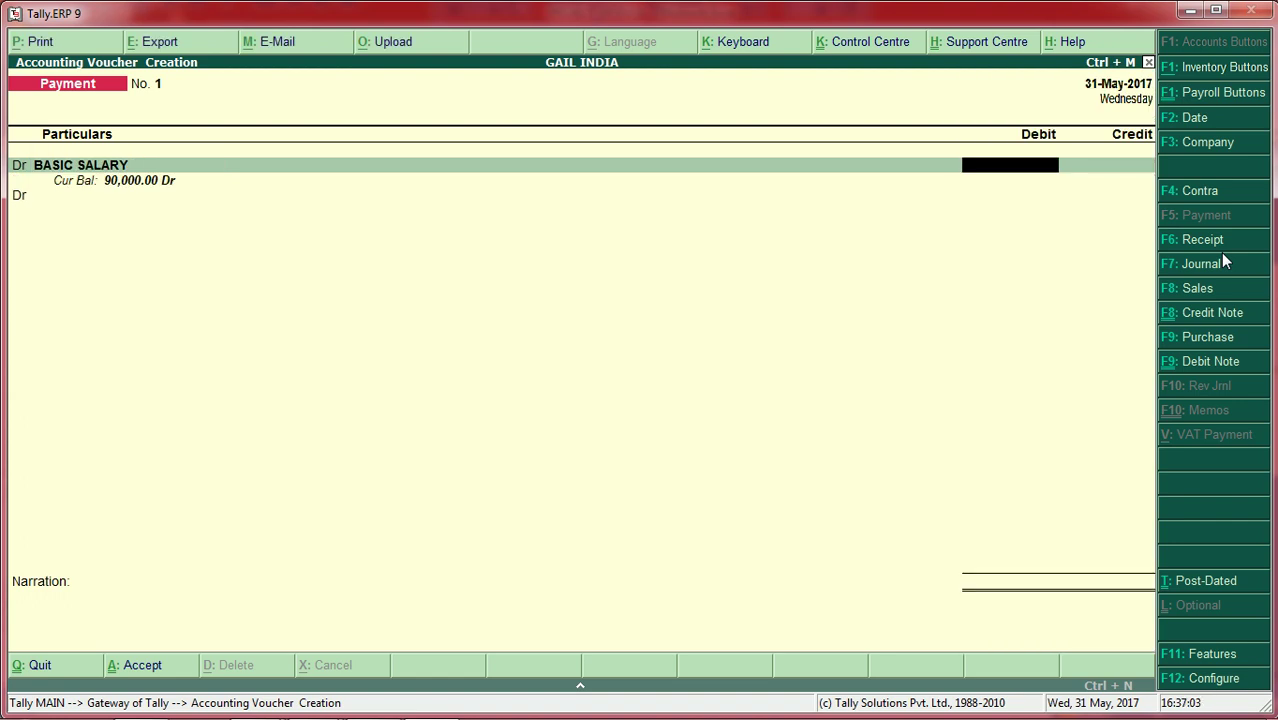
text(73,7)
text(75)
key(Return)
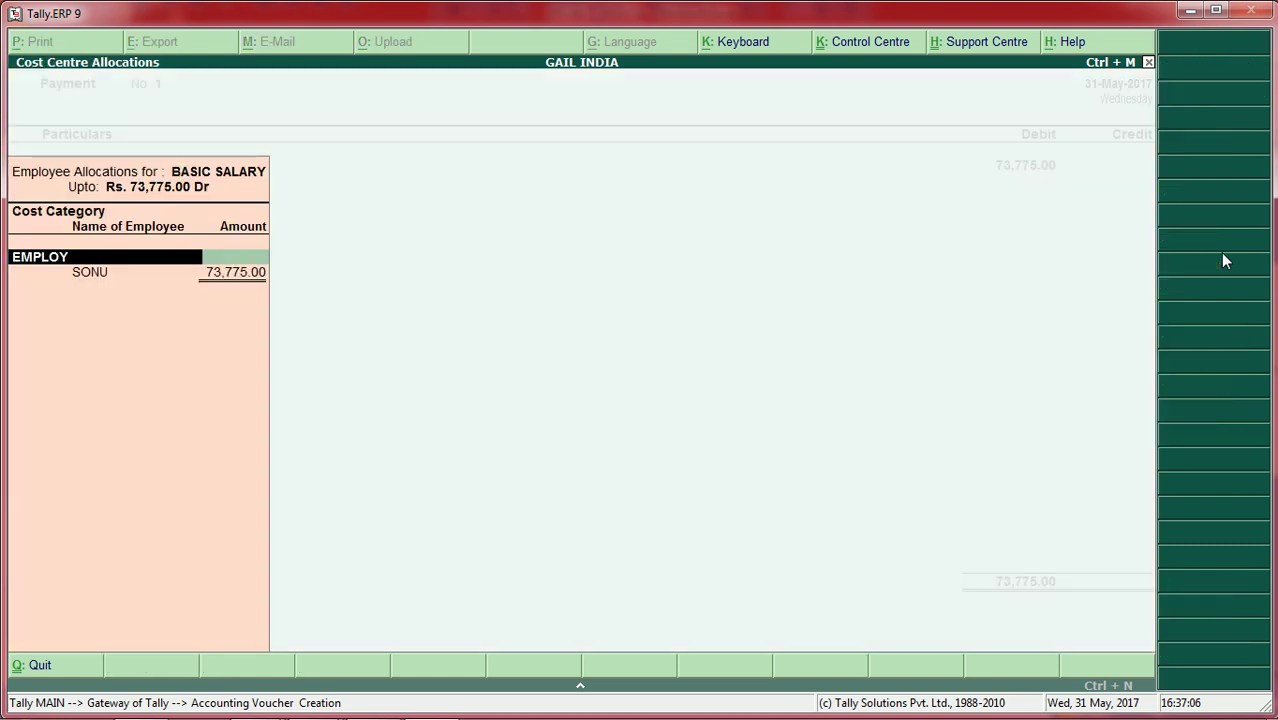
key(Return)
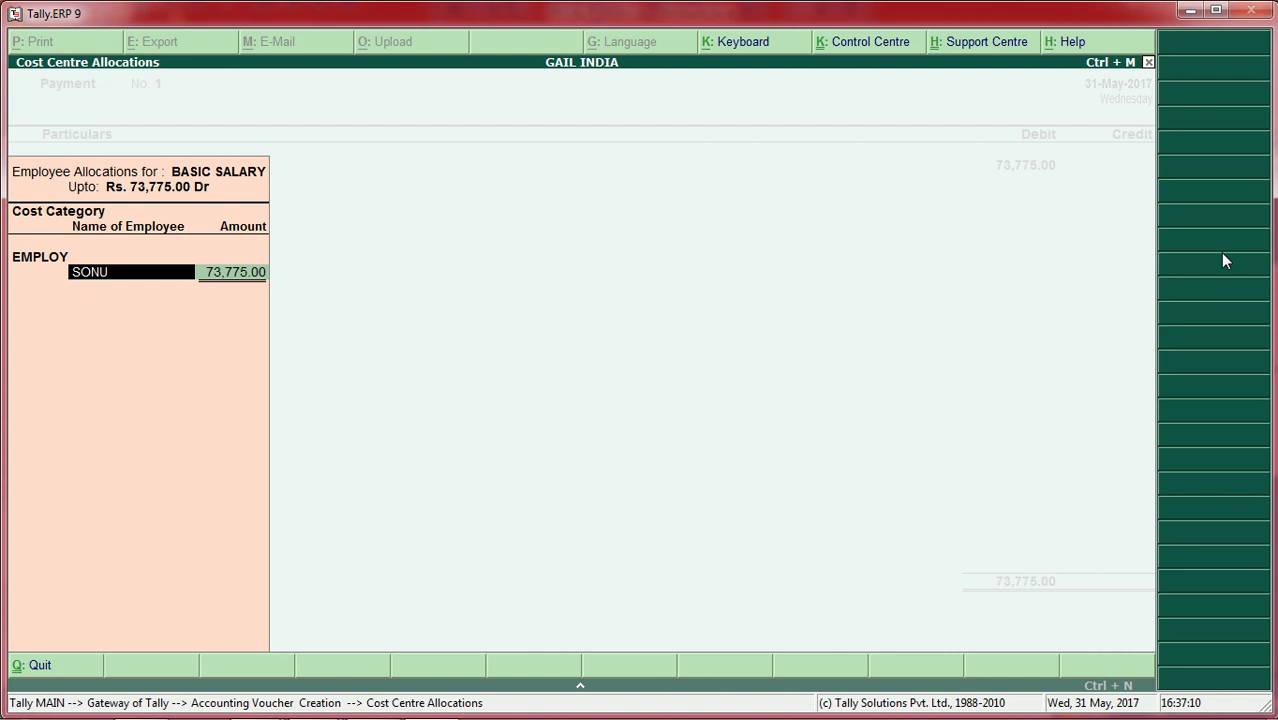
text(R)
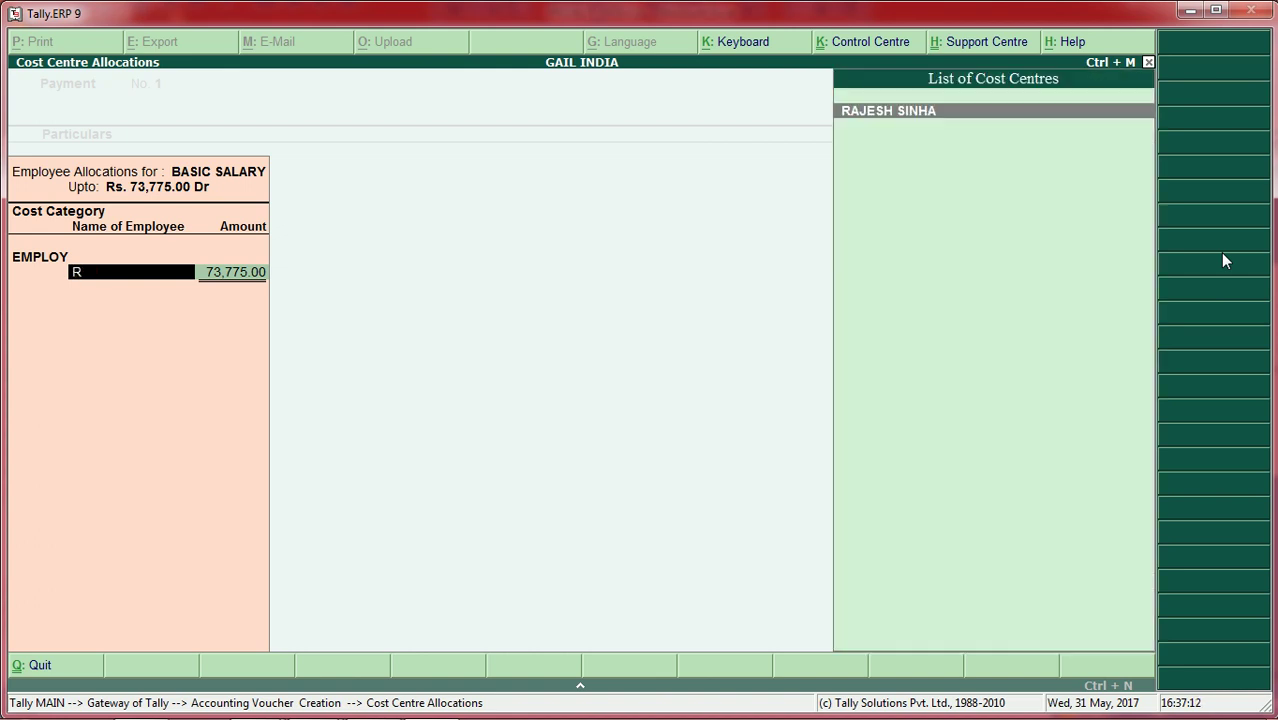
key(Return)
key(Return)
key(Return)
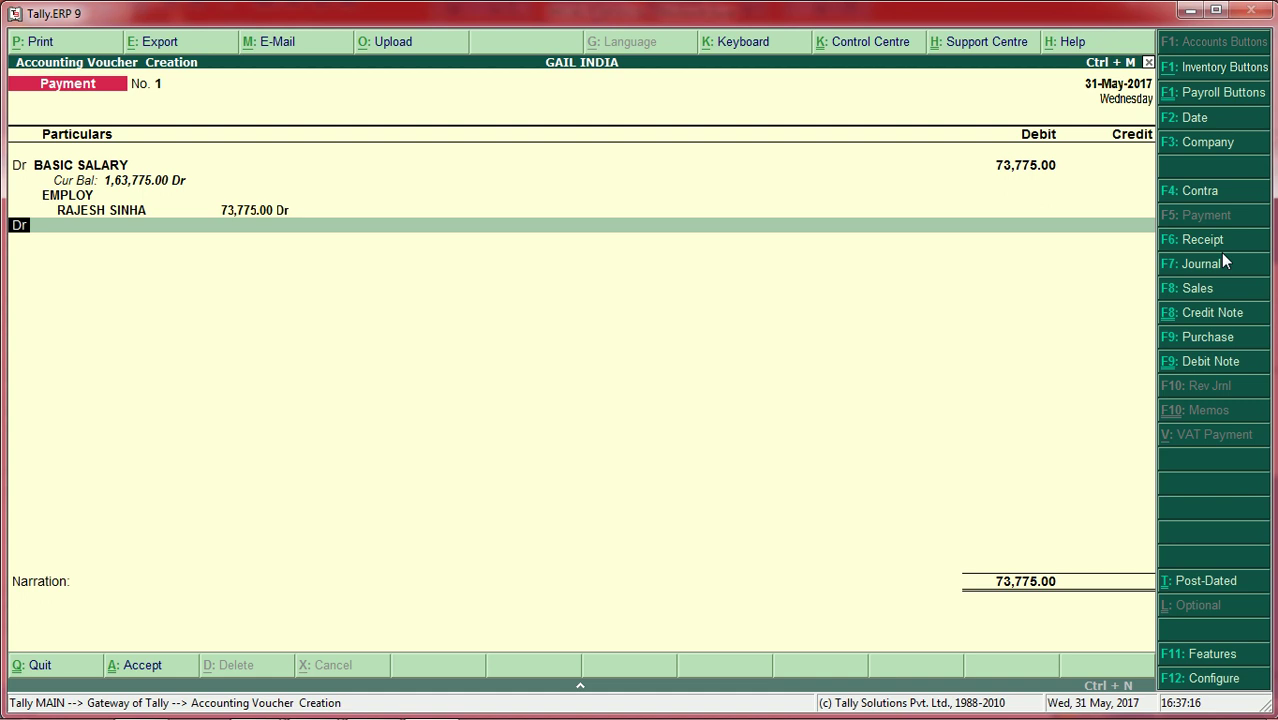
Step: Credit Cash 73,775.00, save payment voucher No. 1, and return to the Gateway
text(c)
key(Return)
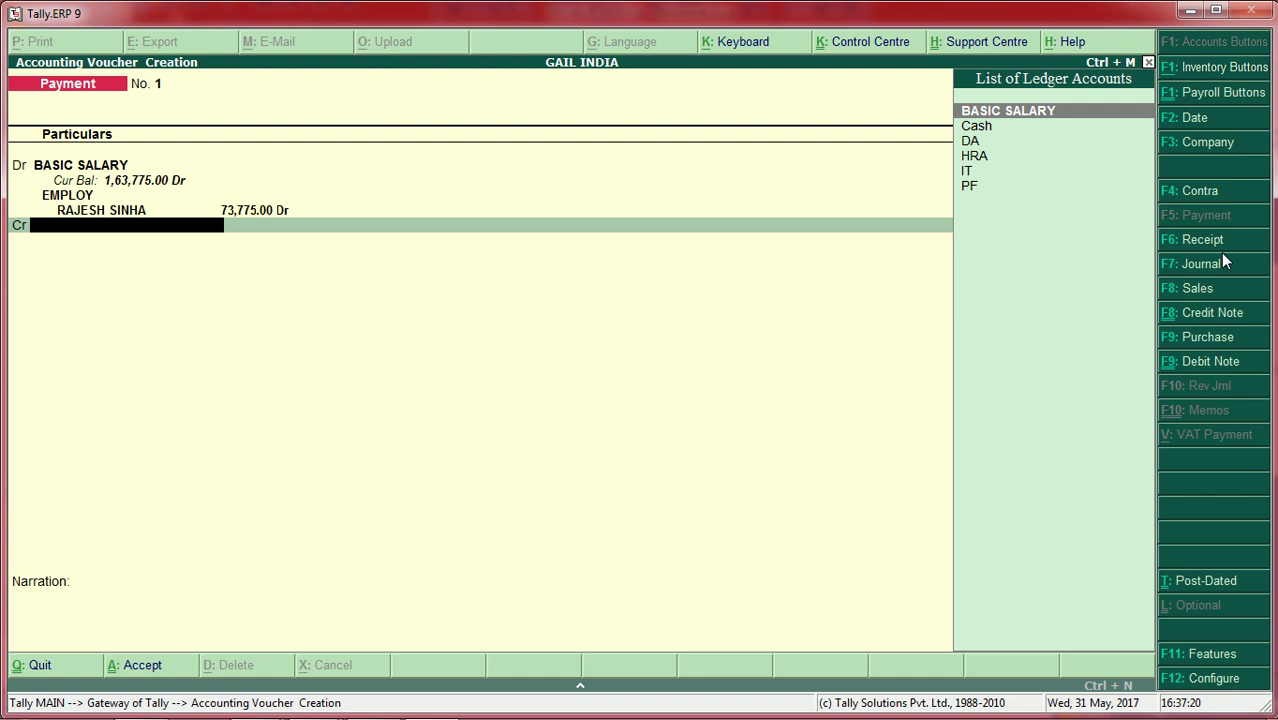
key(Down)
key(Return)
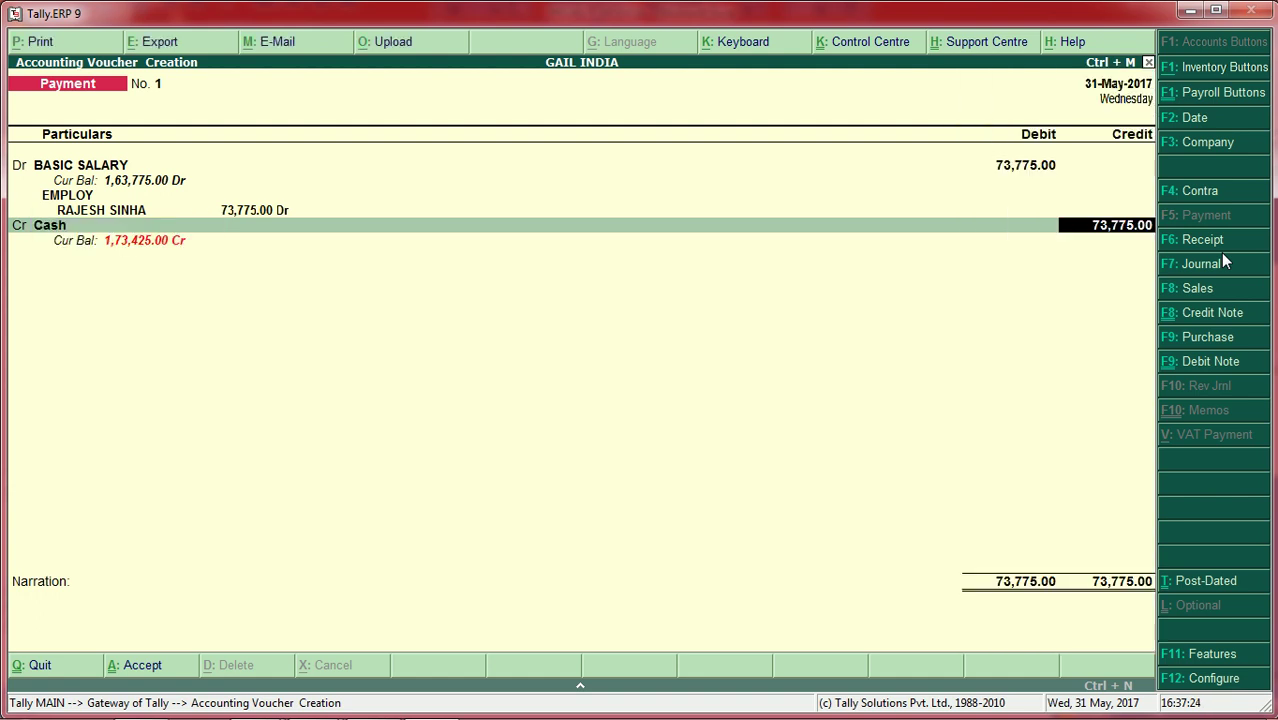
key(Return)
key(Return)
key(Return)
key(Return)
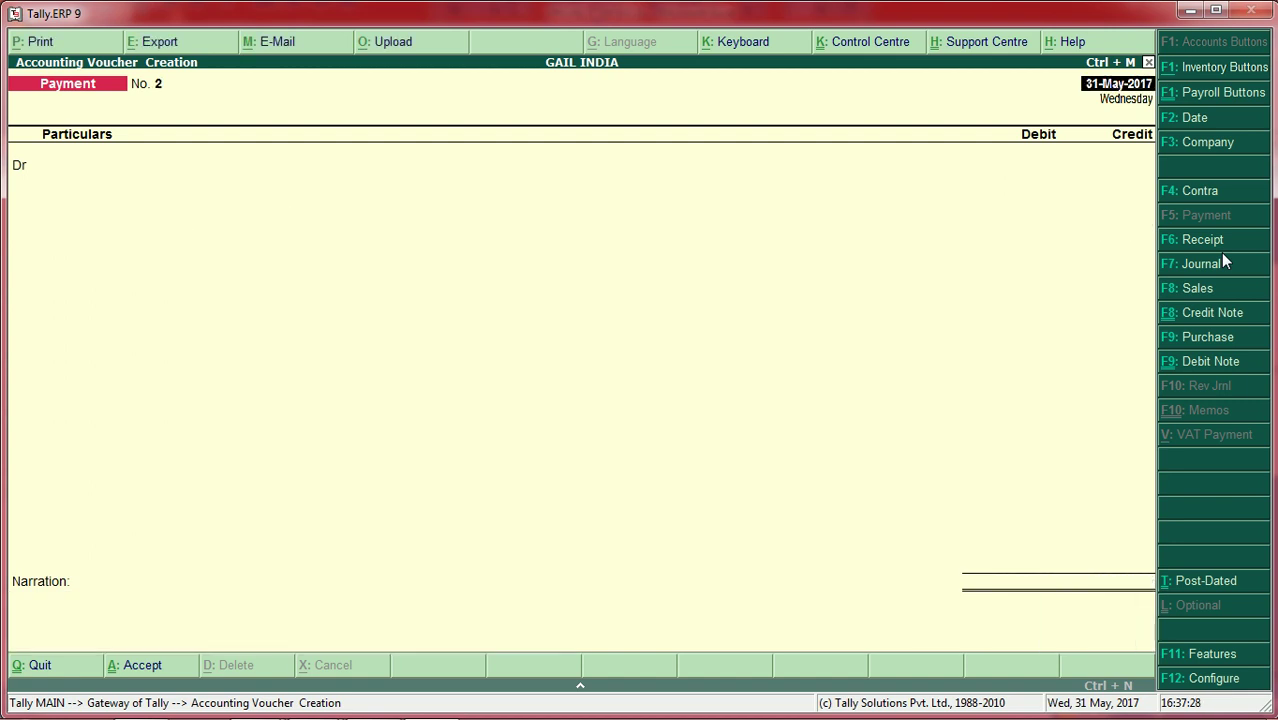
key(Escape)
key(Escape)
key(n)
key(Down)
key(Down)
key(Down)
key(Down)
key(Down)
key(Down)
key(Down)
key(Down)
key(Down)
key(Down)
key(Down)
key(Down)
key(Down)
Step: Display the first employee's May-2017 single pay slip from Payroll Reports
key(Up)
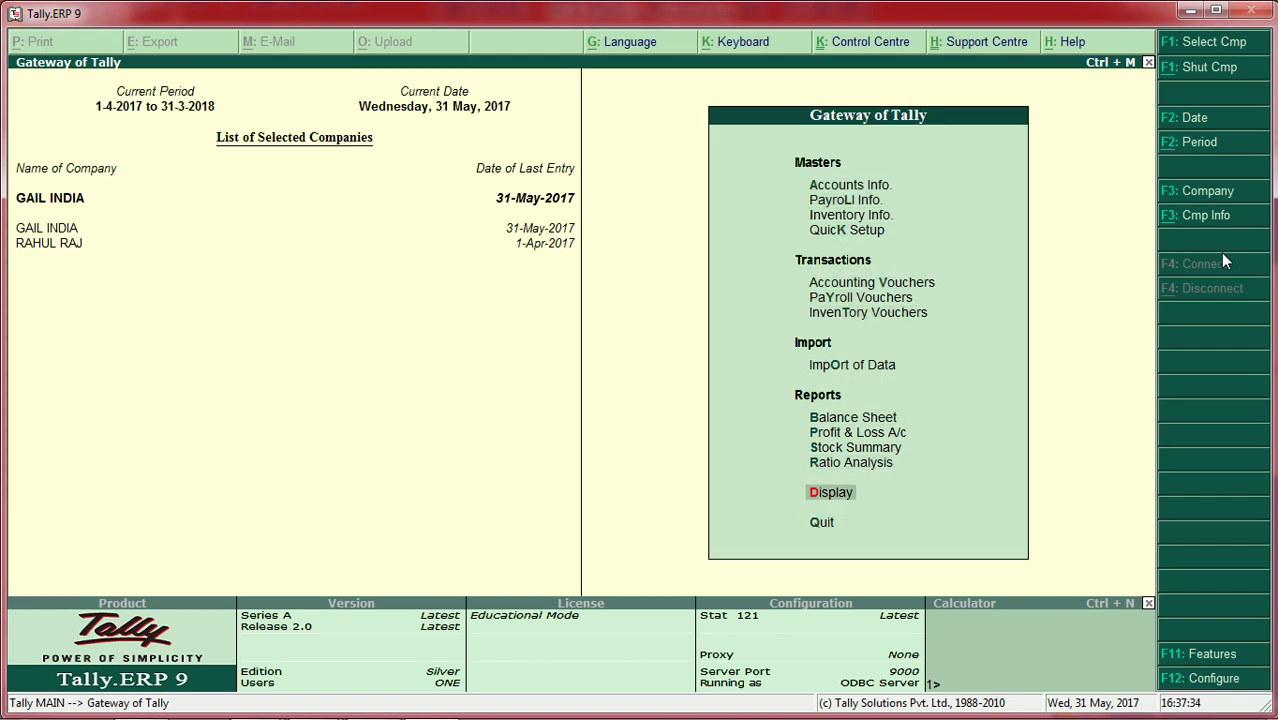
key(Return)
key(Down)
key(Down)
key(Down)
key(Down)
key(Down)
key(Down)
key(Down)
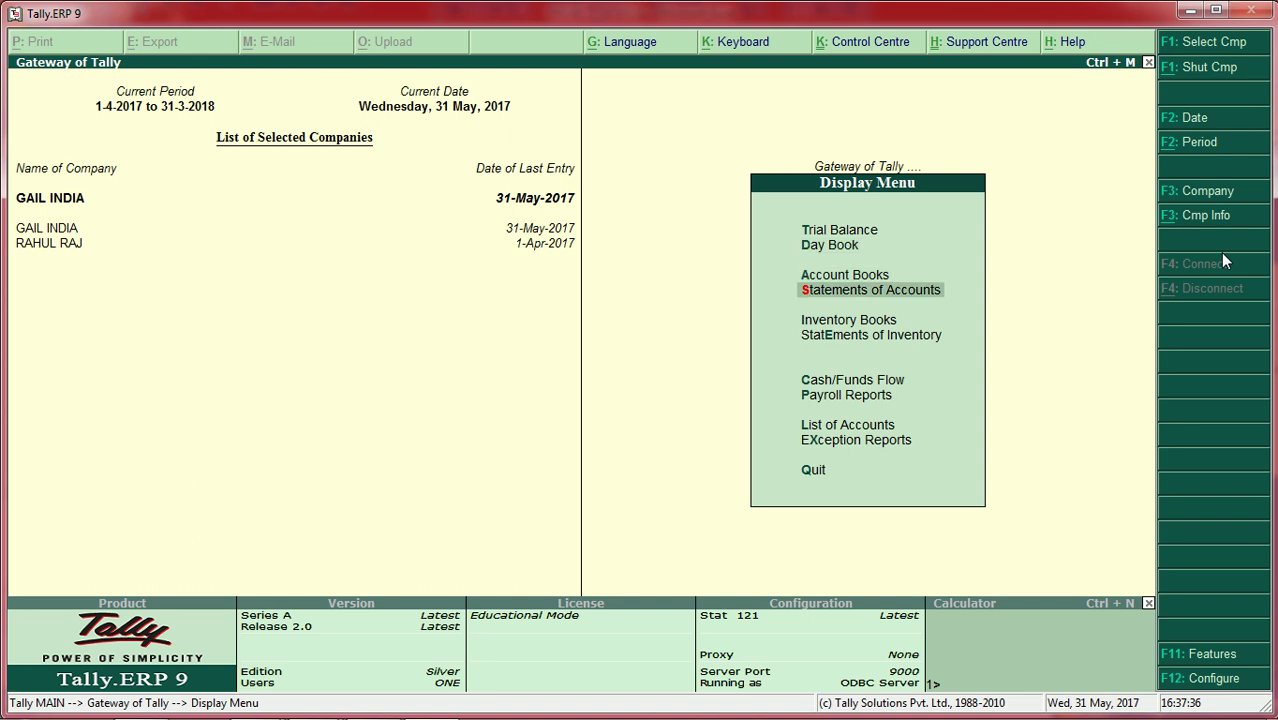
key(Return)
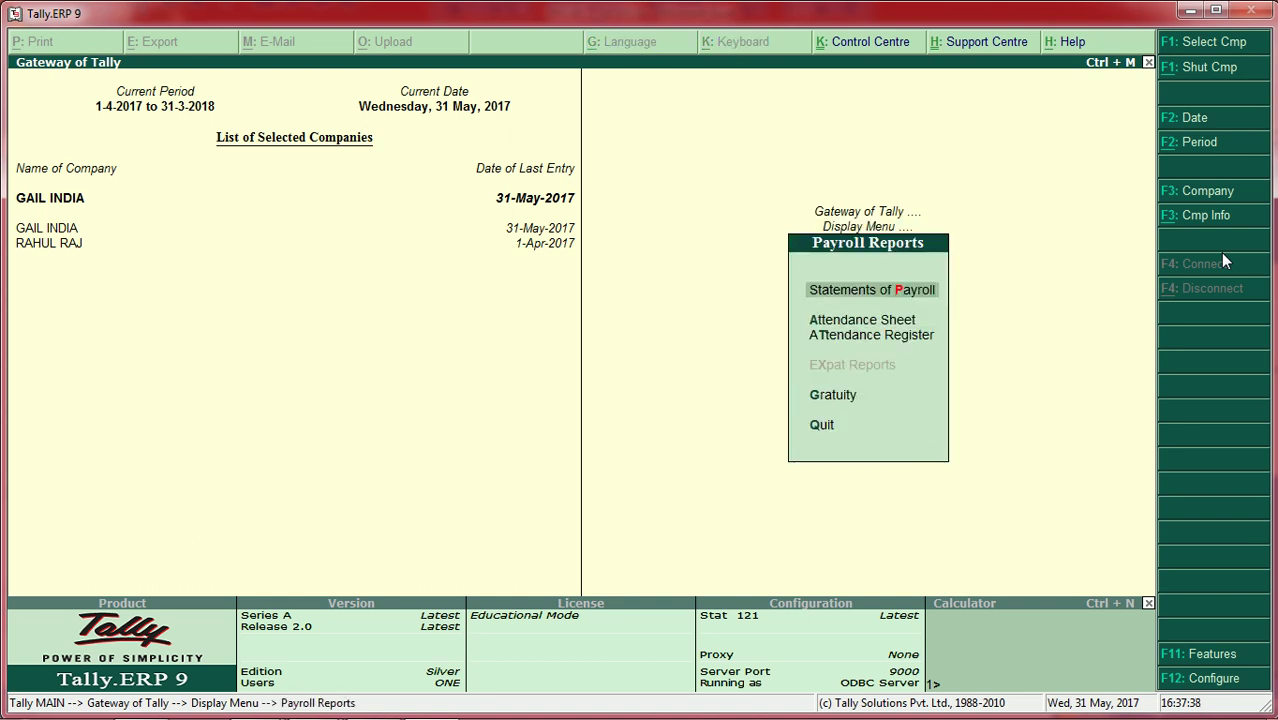
key(Return)
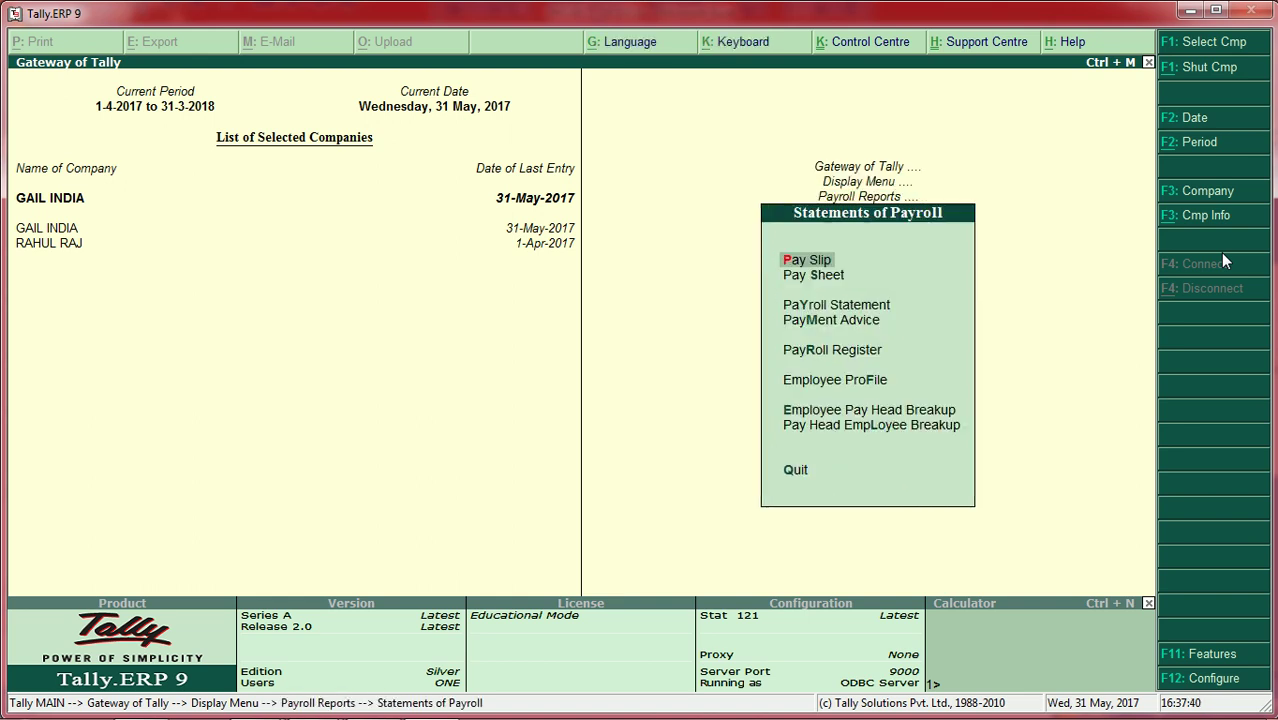
key(Return)
key(Return)
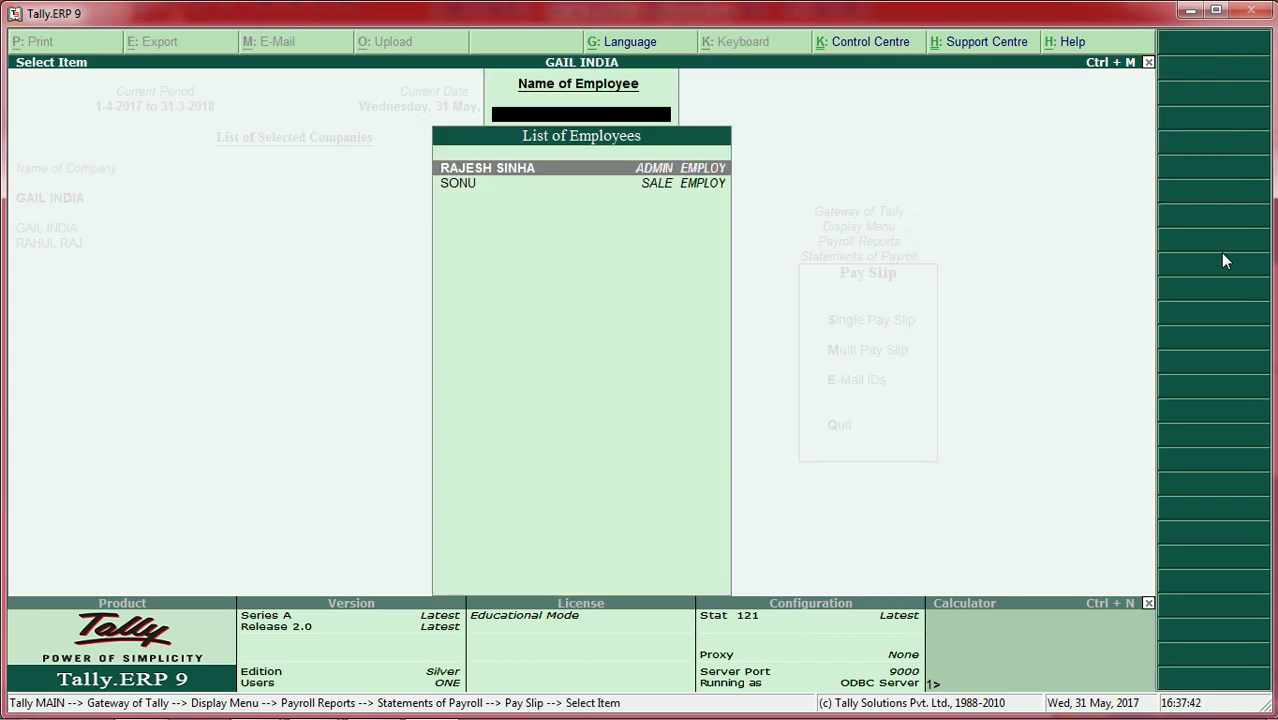
key(Return)
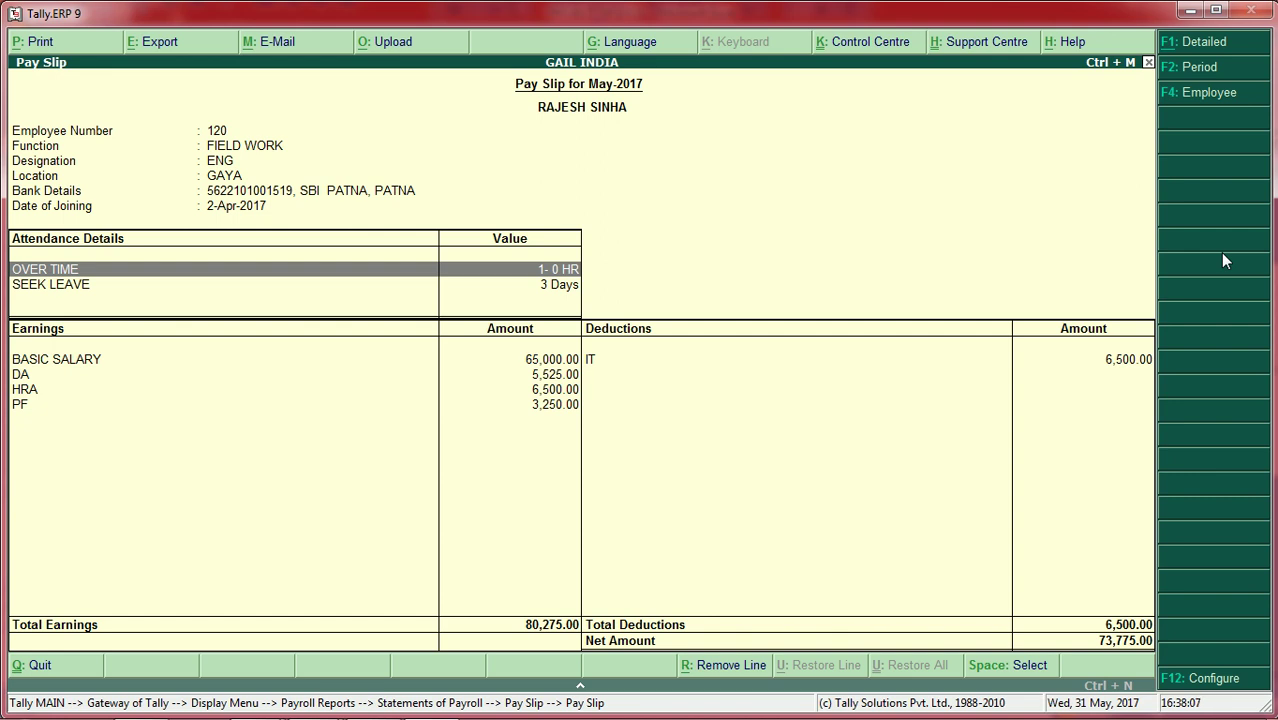
Step: View the other employee's May-2017 pay slip (net 25,875.00), then back out to Payroll Reports
key(Escape)
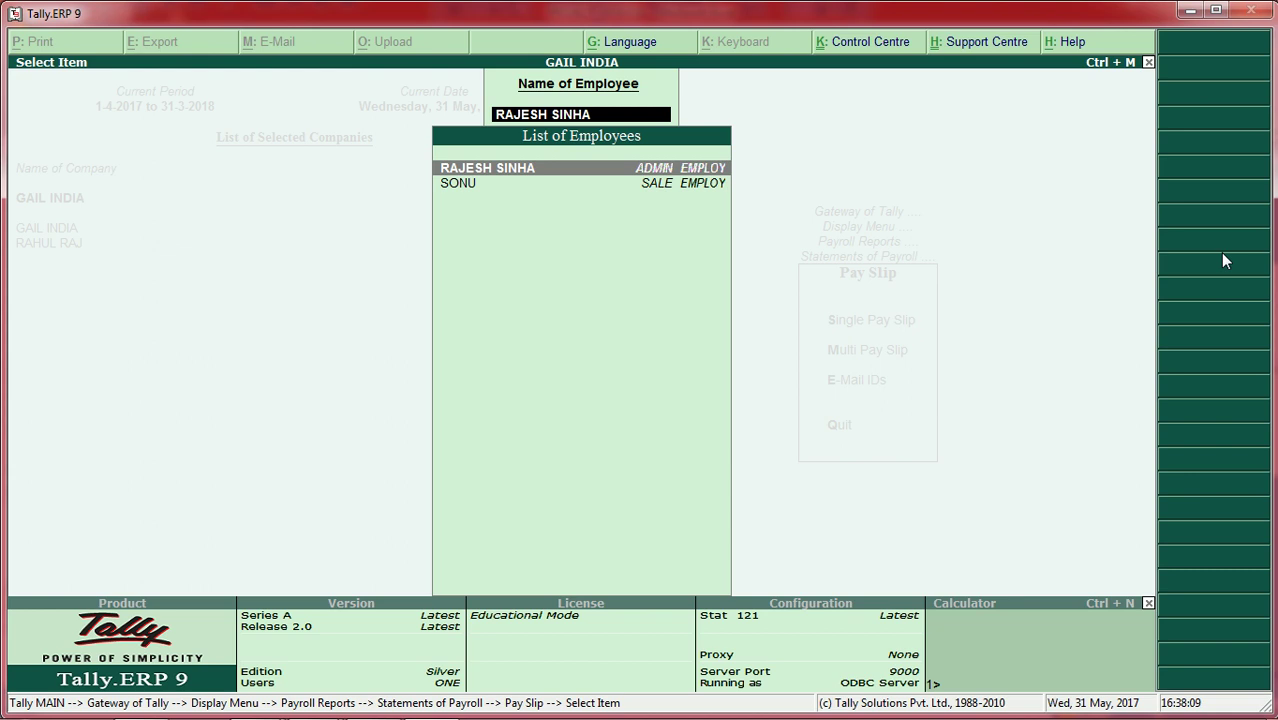
key(Down)
key(Return)
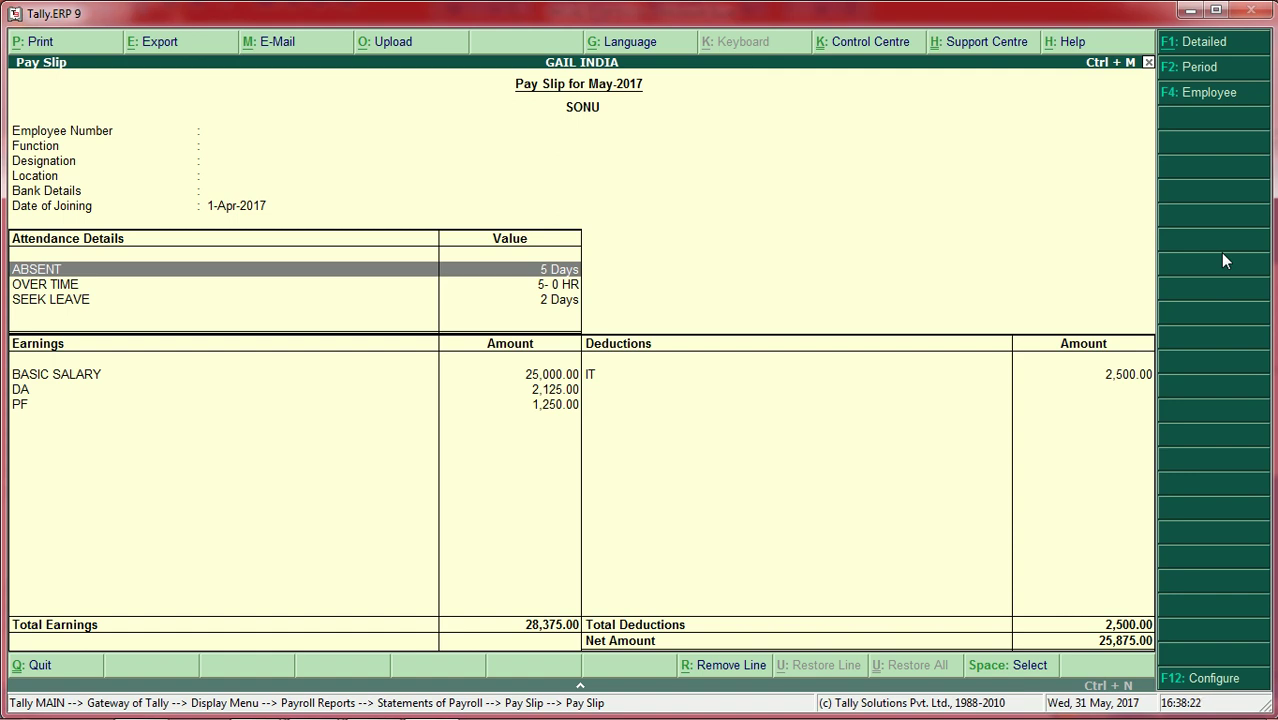
key(Escape)
key(Escape)
key(Escape)
key(Escape)
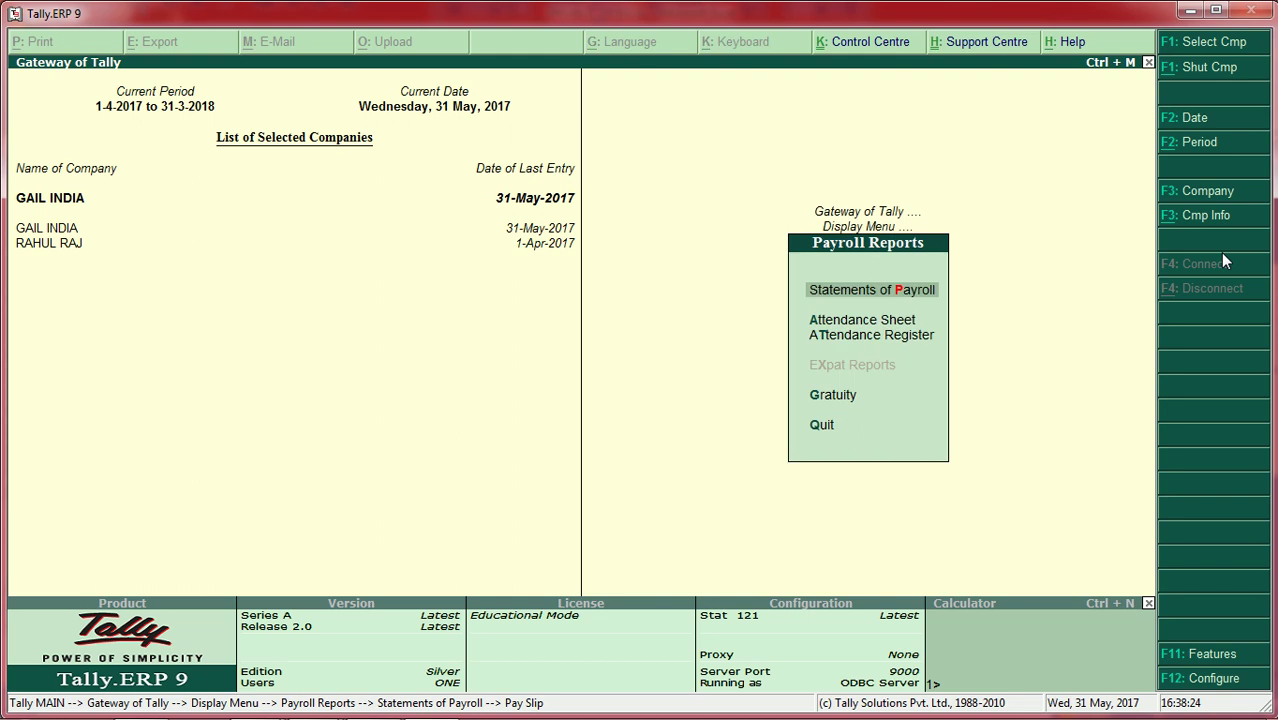
key(Escape)
Step: Display the May attendance sheet for all employees from Payroll Reports
key(Return)
key(Down)
key(Return)
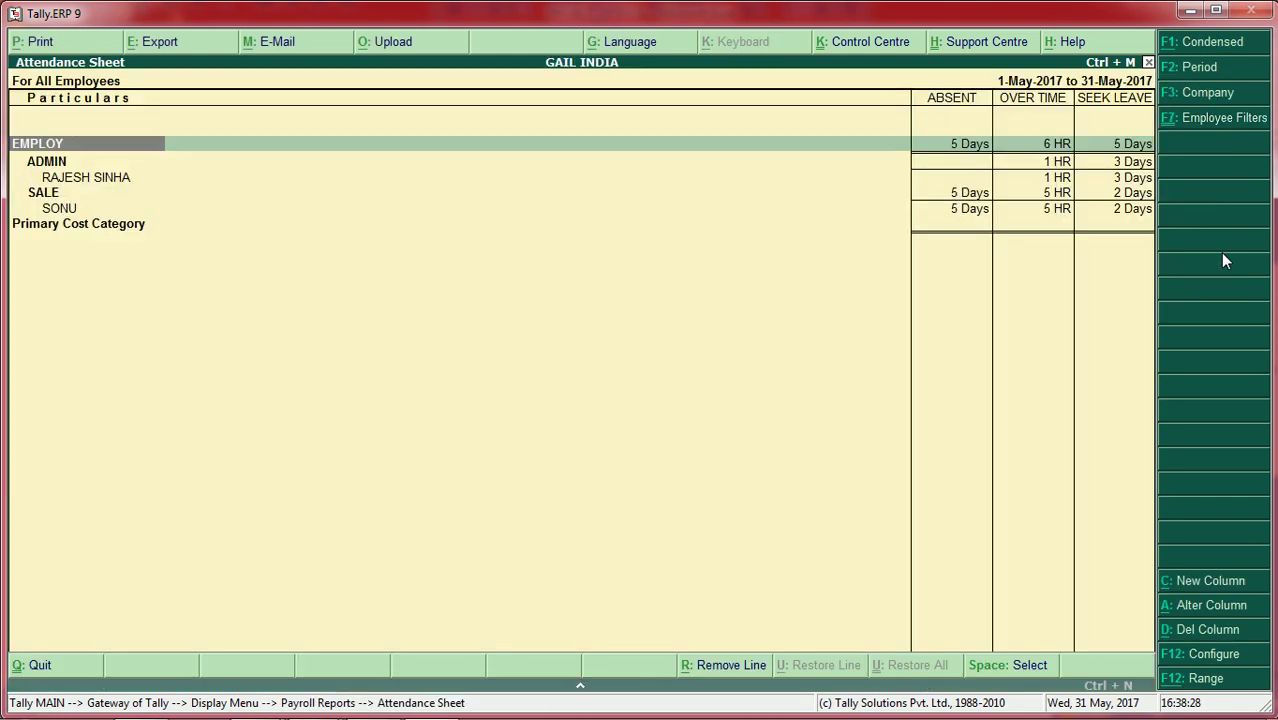
key(Escape)
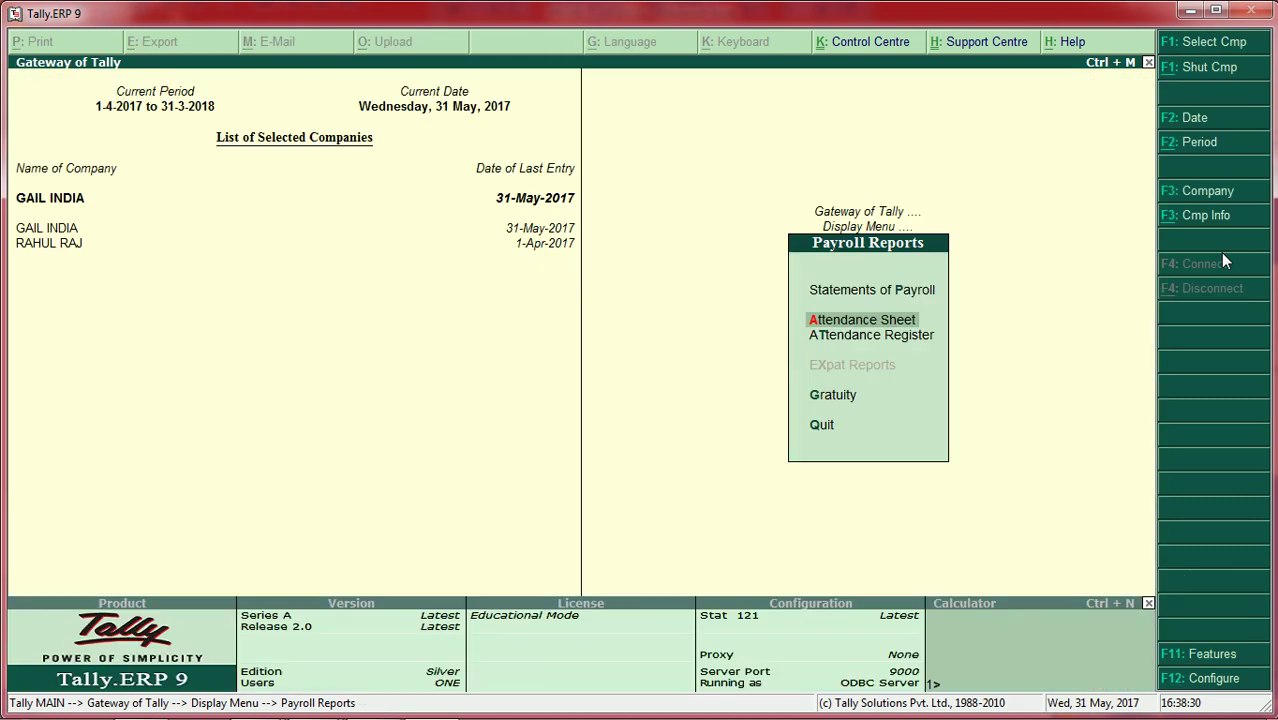
Step: Open the Employee Profile report for All Employees under Statements of Payroll
key(Escape)
key(Down)
key(Up)
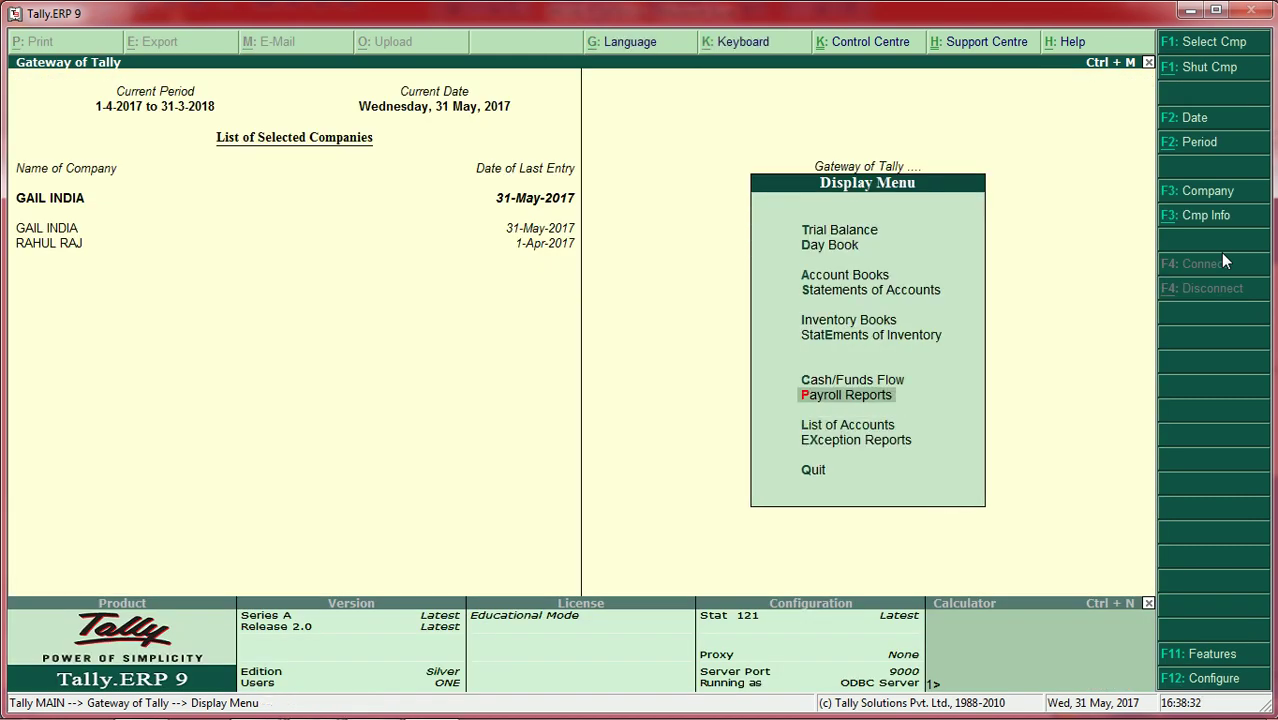
key(Return)
key(Down)
key(Down)
key(Up)
key(Up)
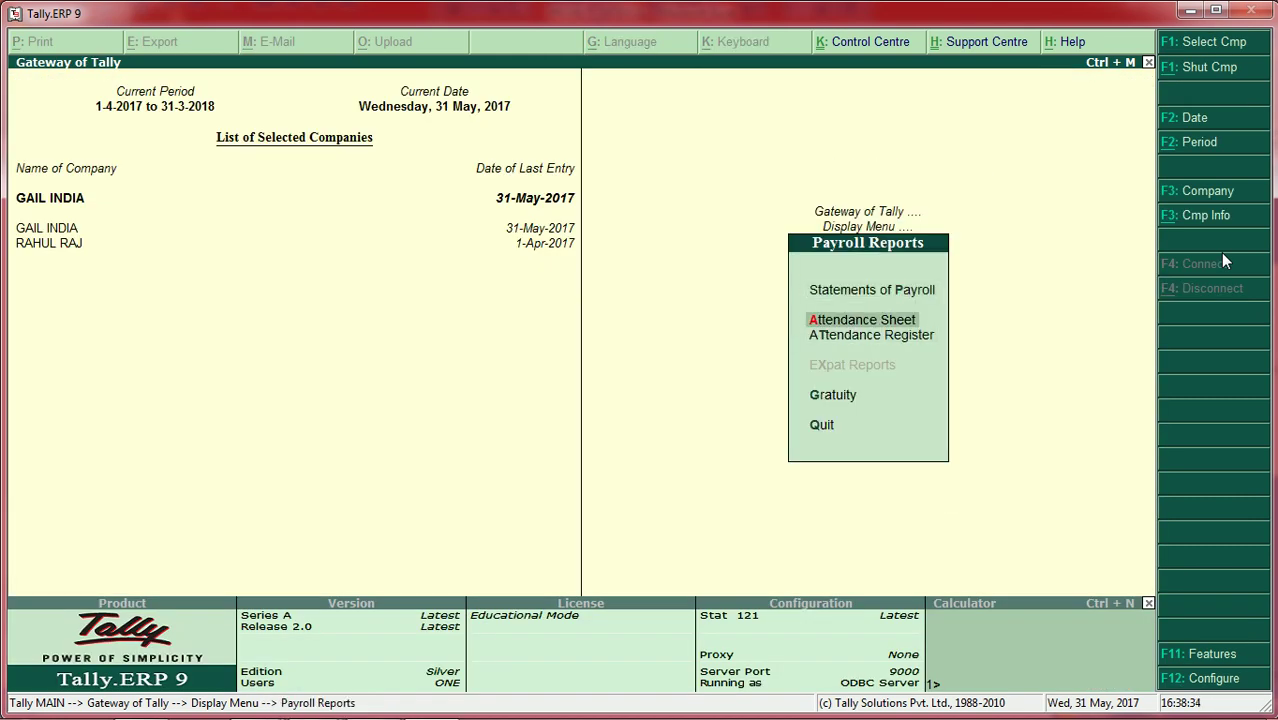
key(Return)
key(Down)
key(Down)
key(Down)
key(Down)
key(Down)
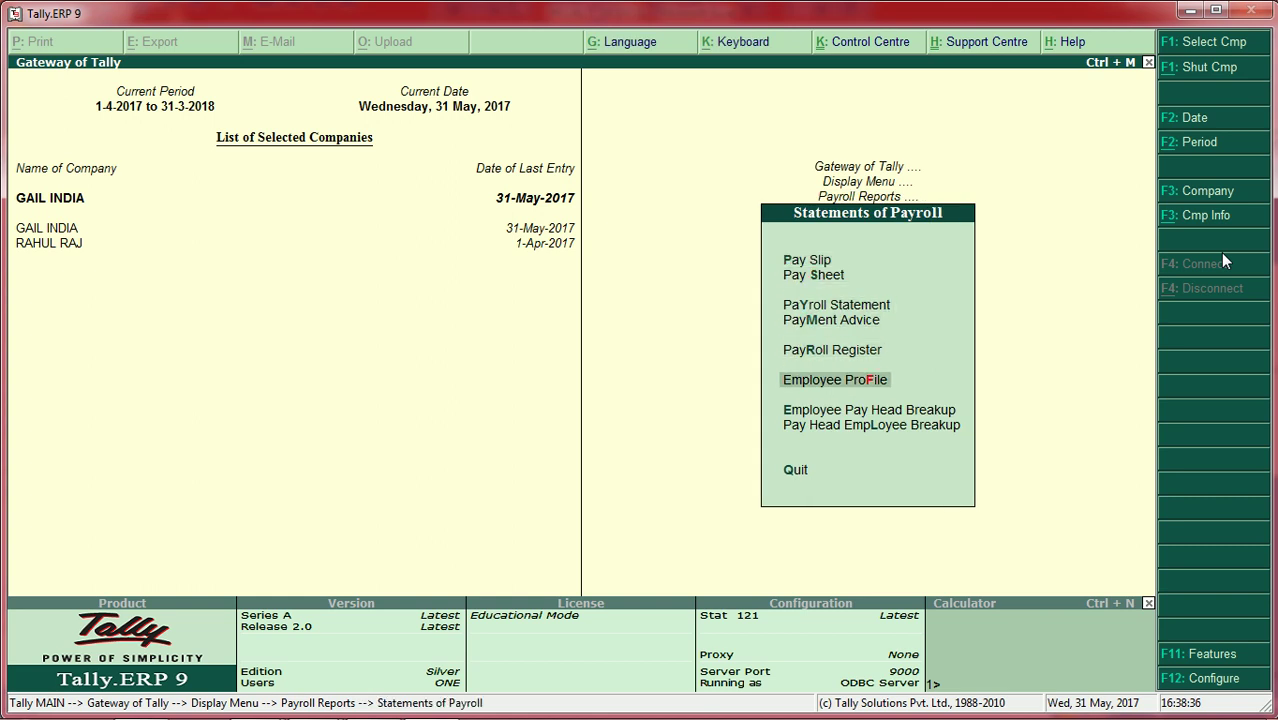
key(Return)
key(Return)
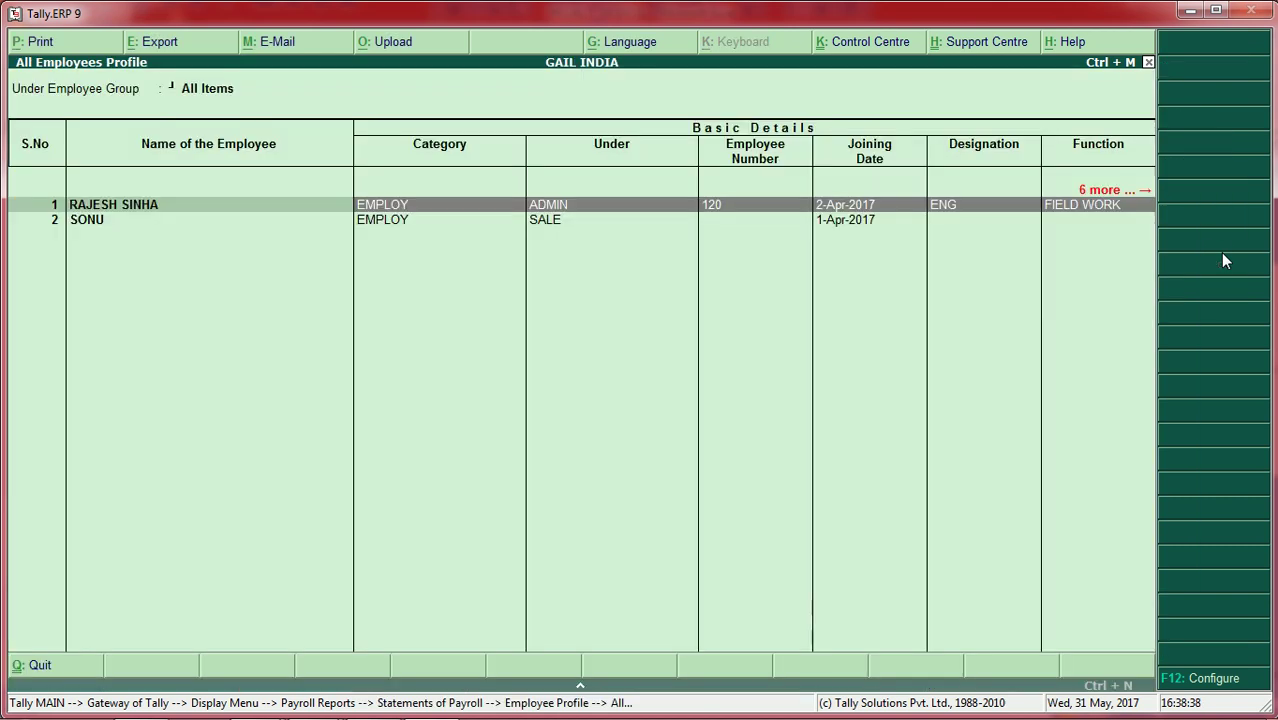
key(Return)
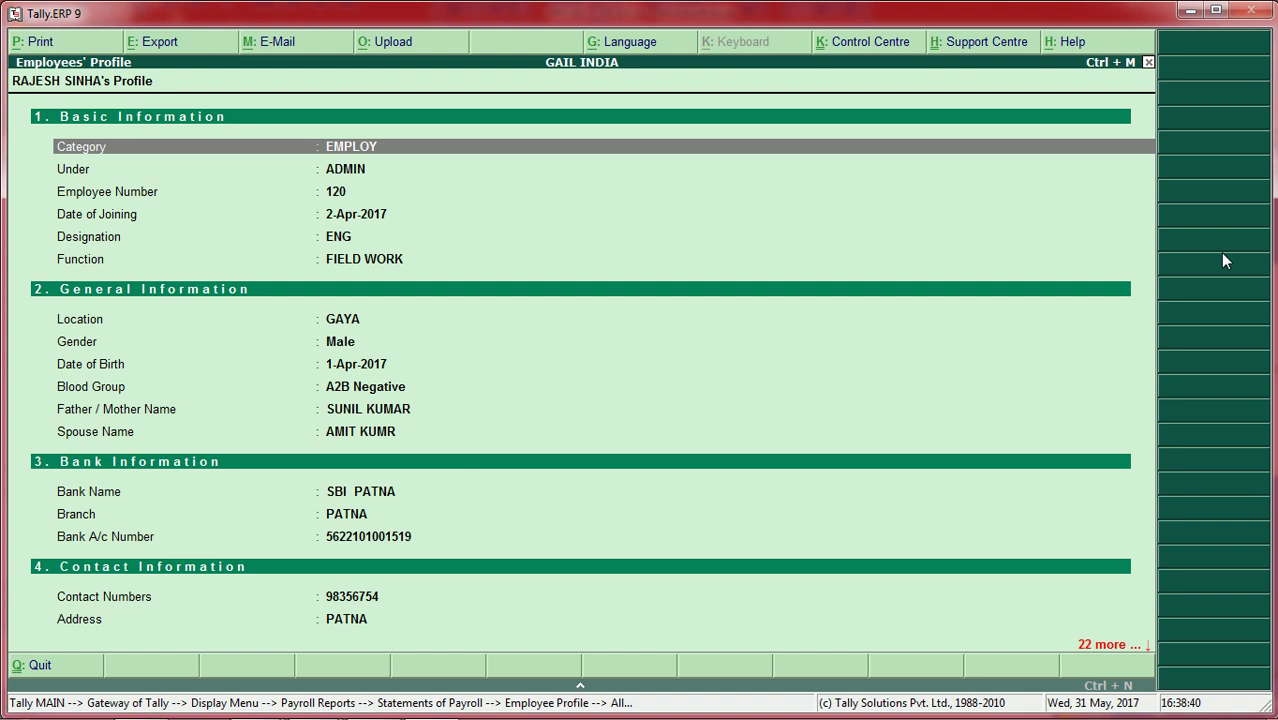
Step: Close the employee profile and return to the Gateway of Tally
key(Escape)
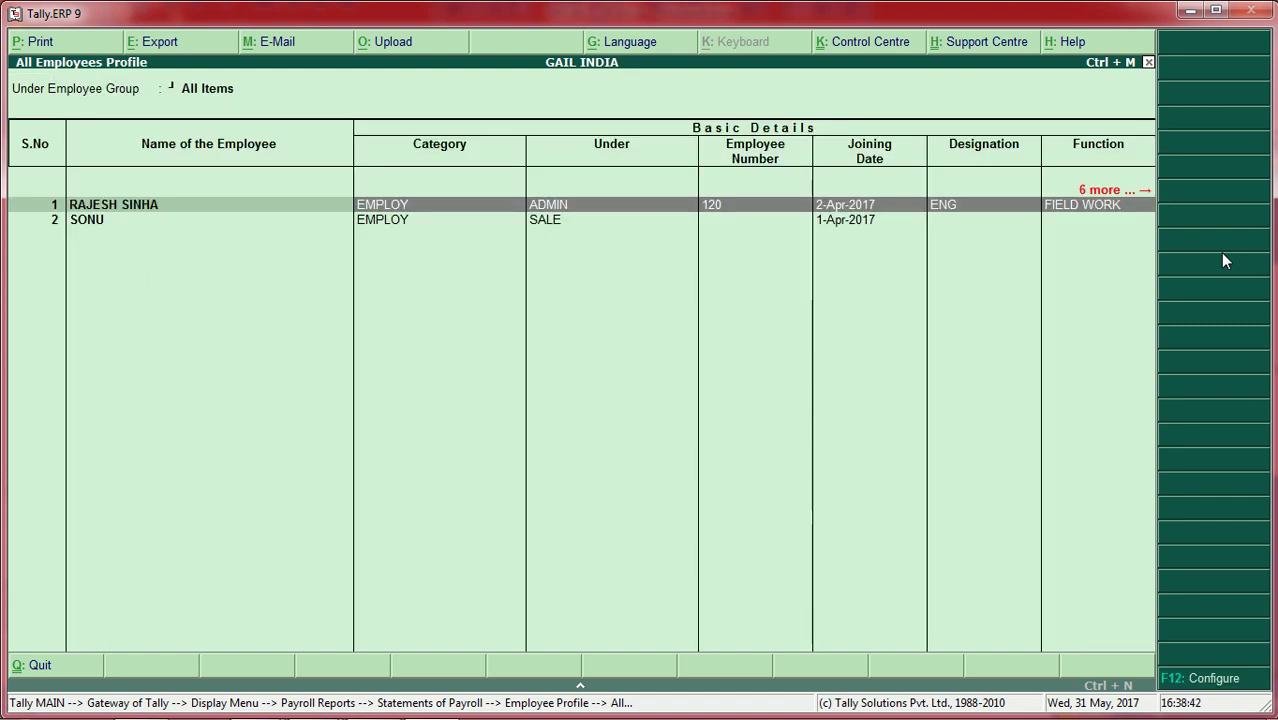
key(Escape)
key(Escape)
key(Escape)
key(Escape)
key(Escape)
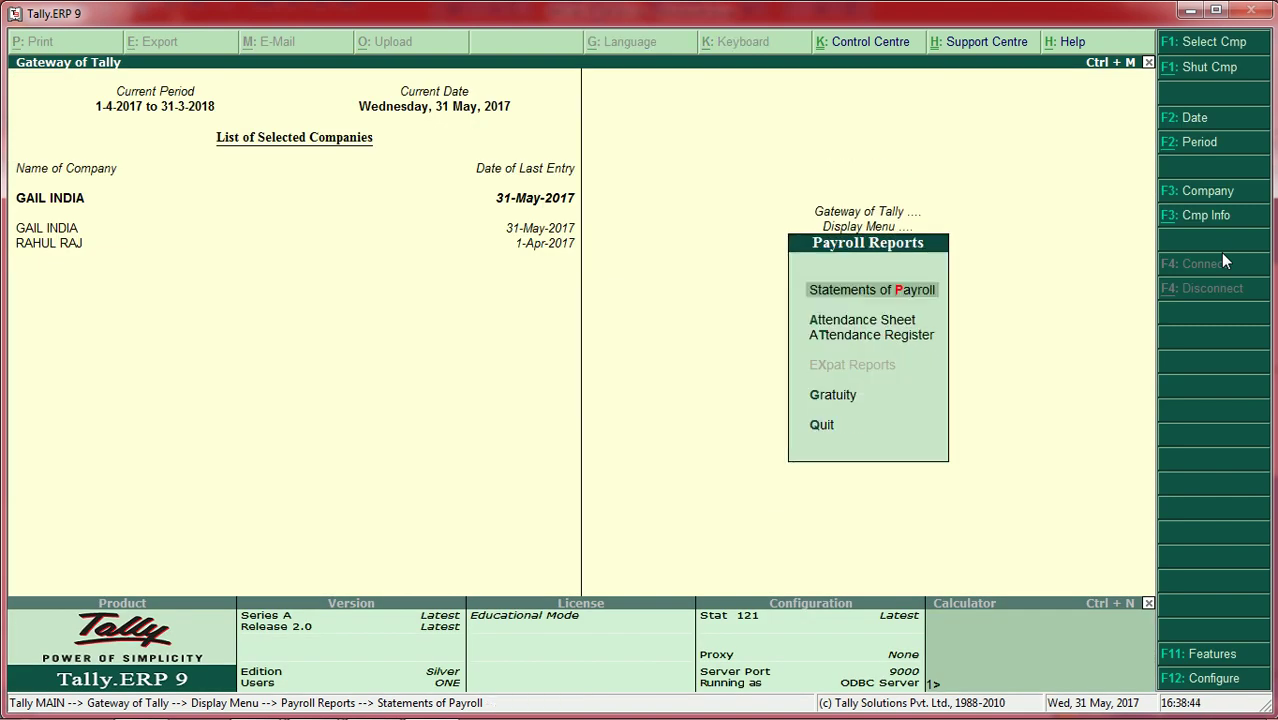
mouse_move(1060, 712)
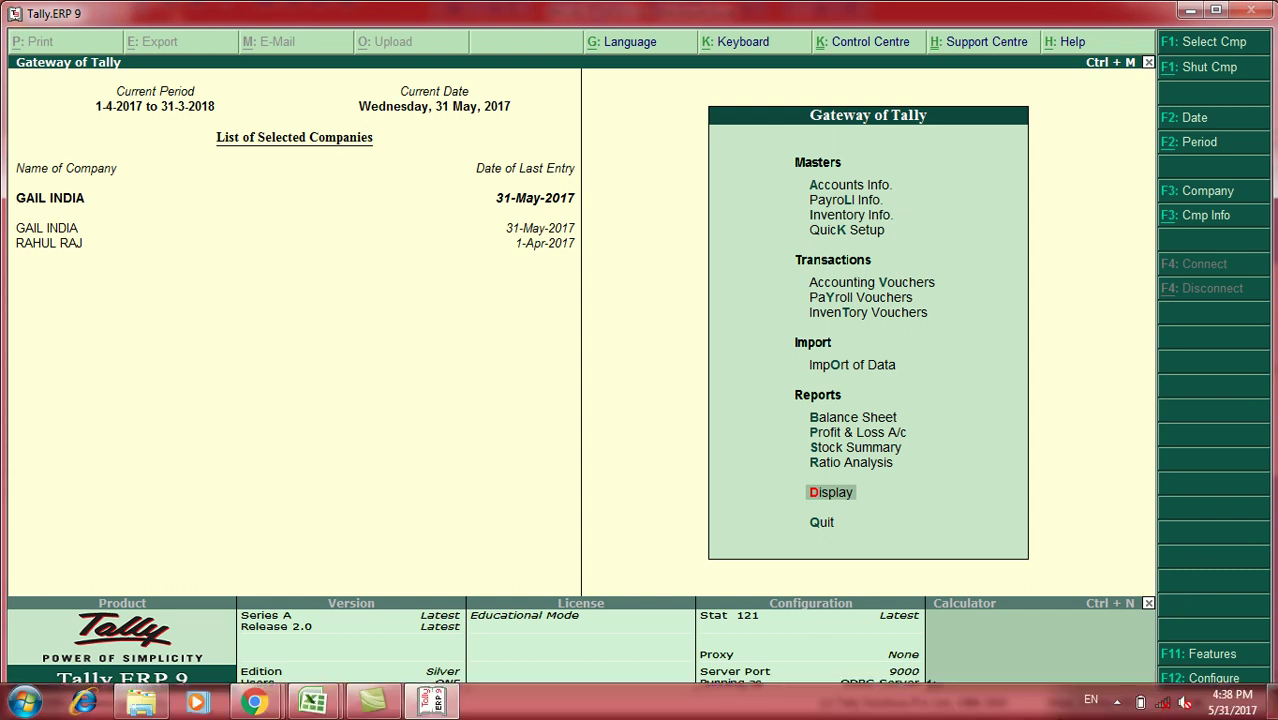